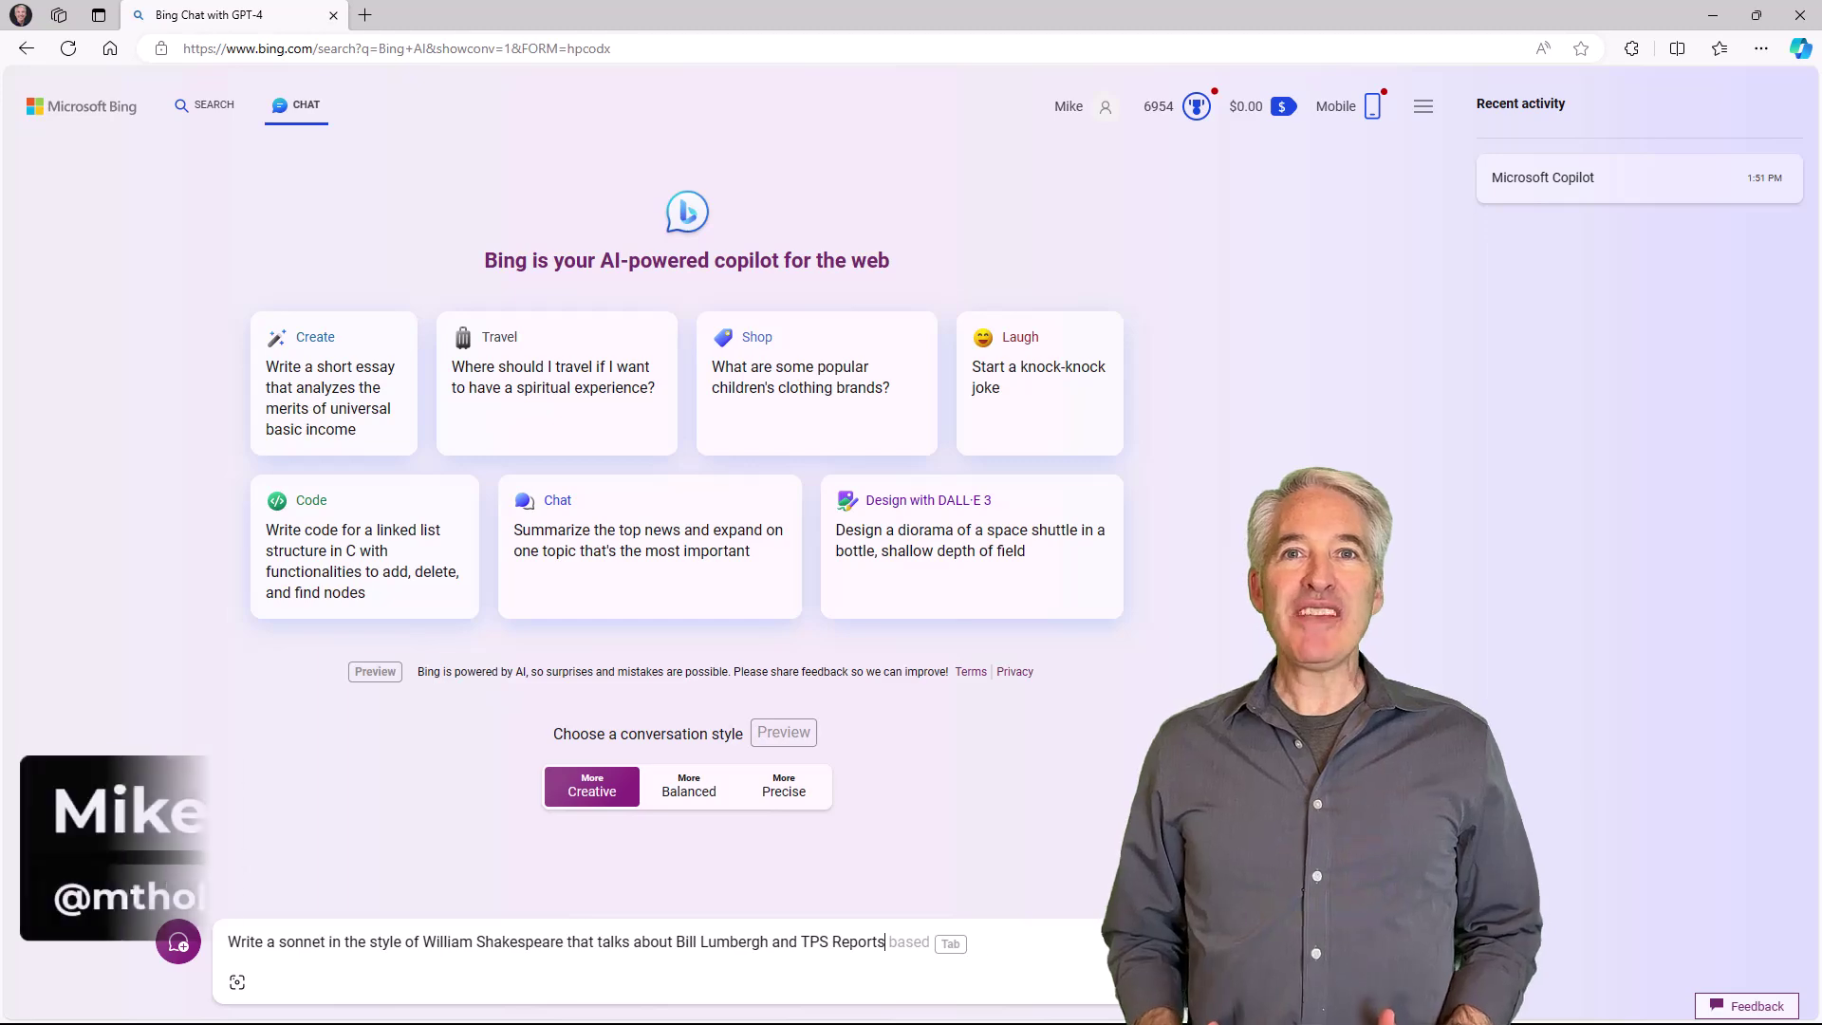
key(Return)
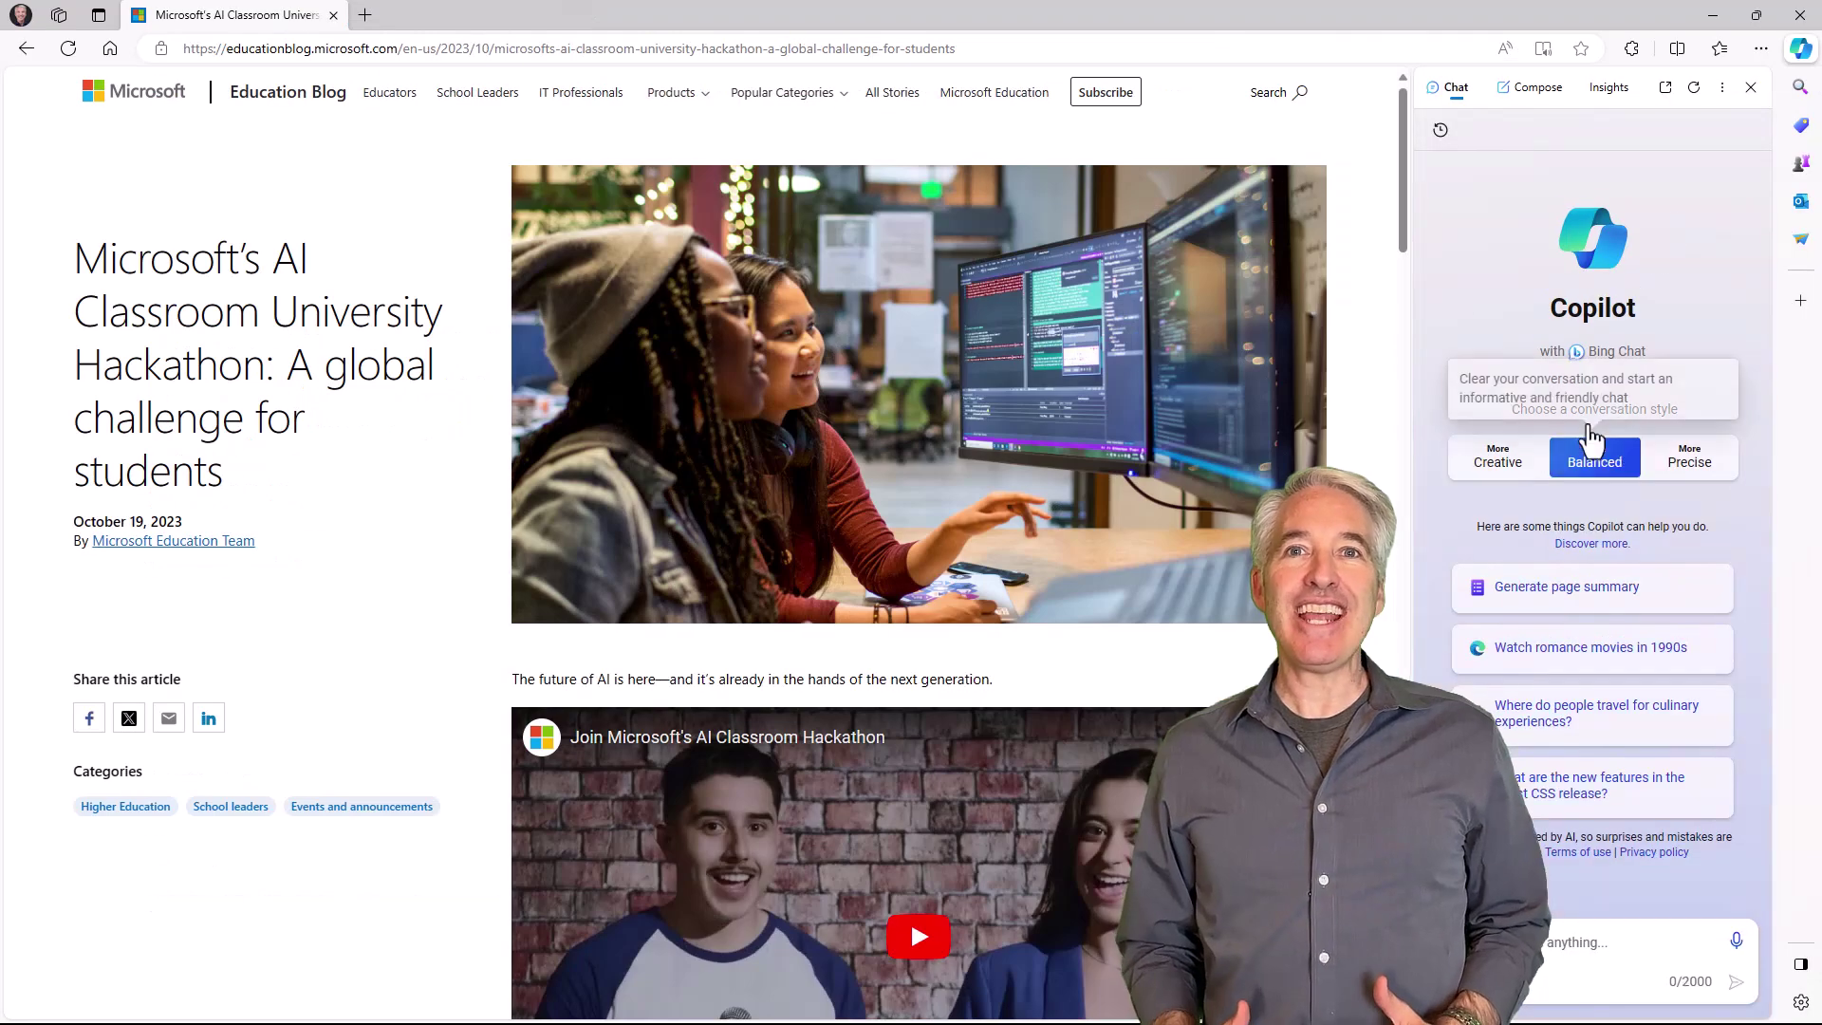
click(1497, 458)
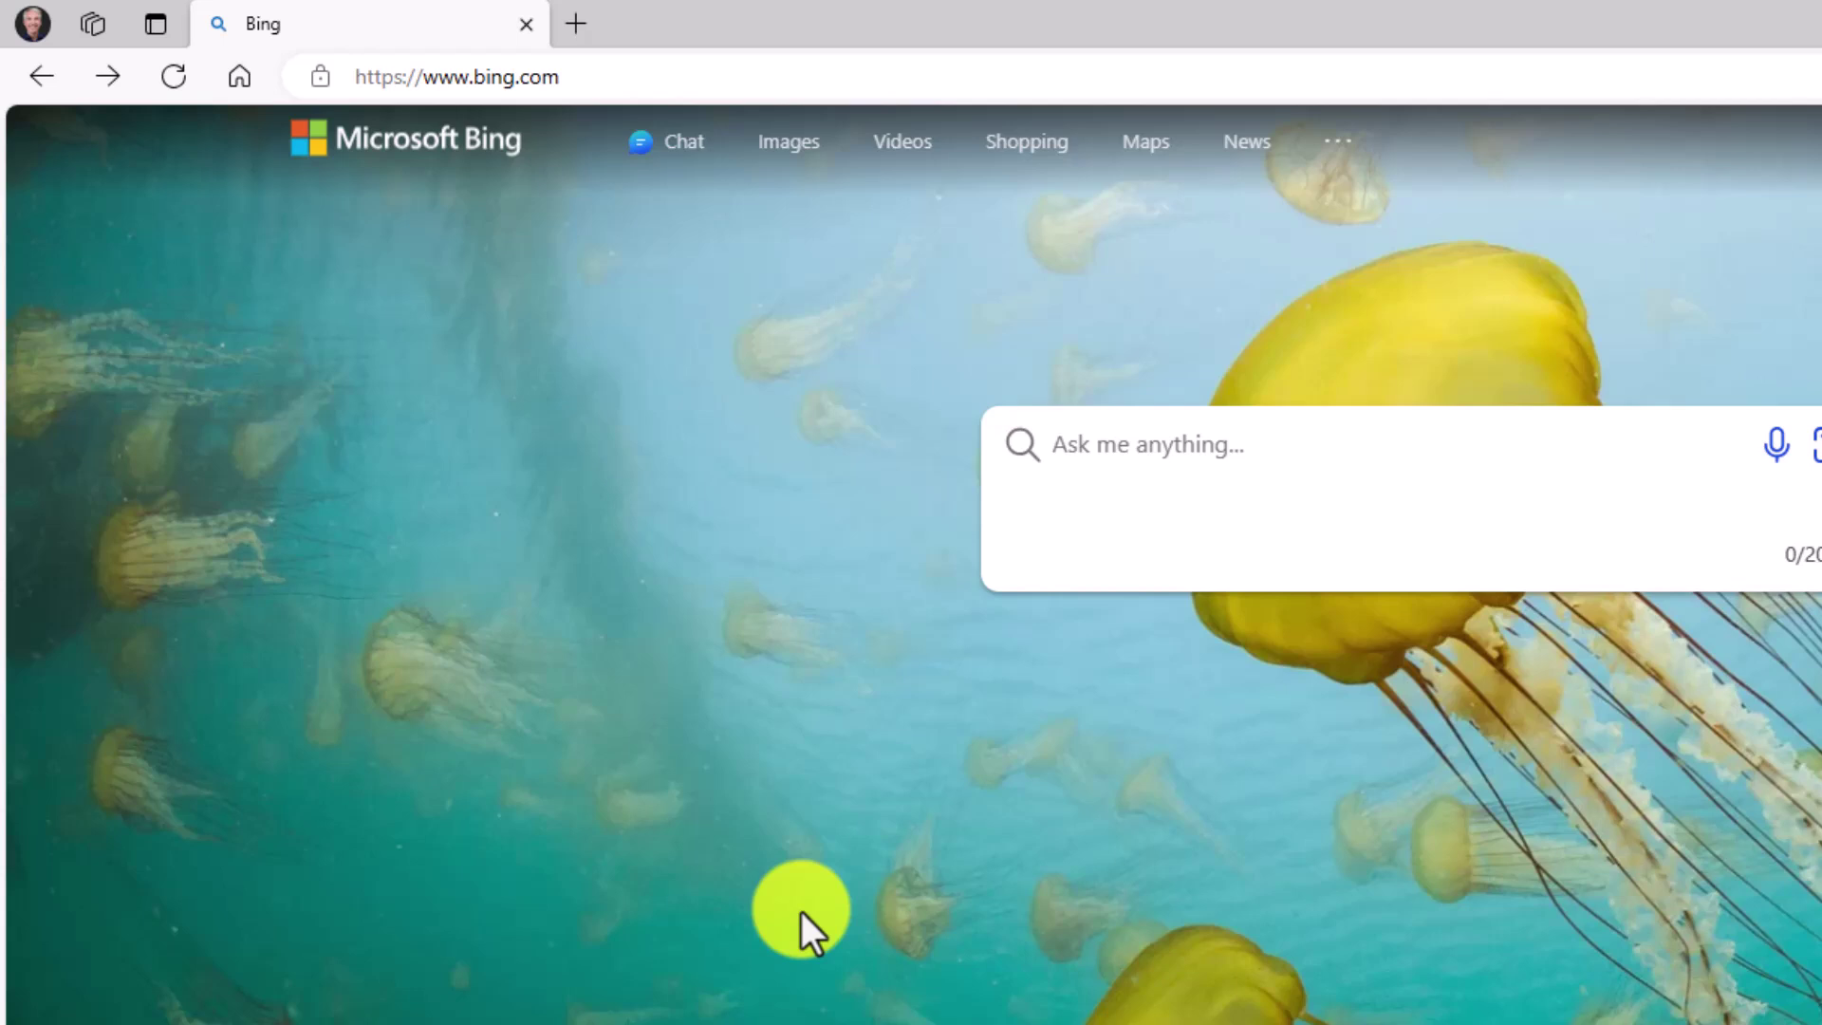
Step: Open Bing Chat, try the available conversation styles and settle on More Precise
click(672, 150)
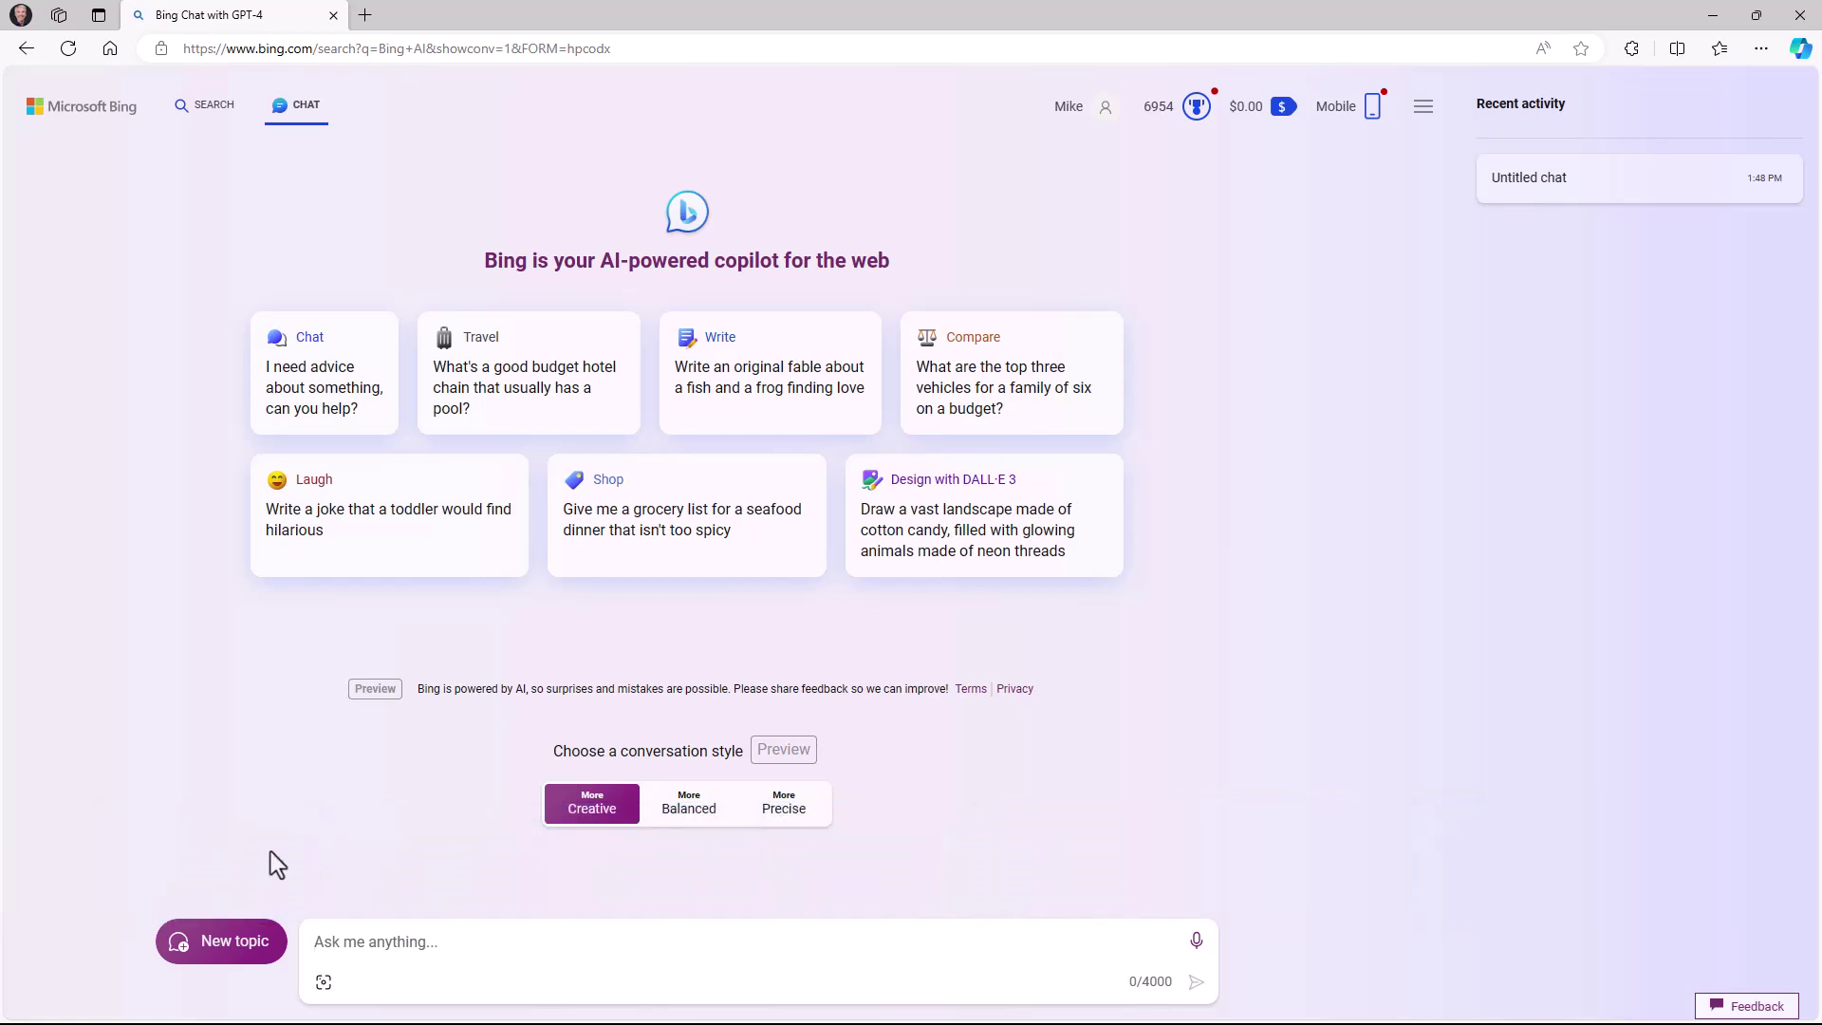
click(603, 816)
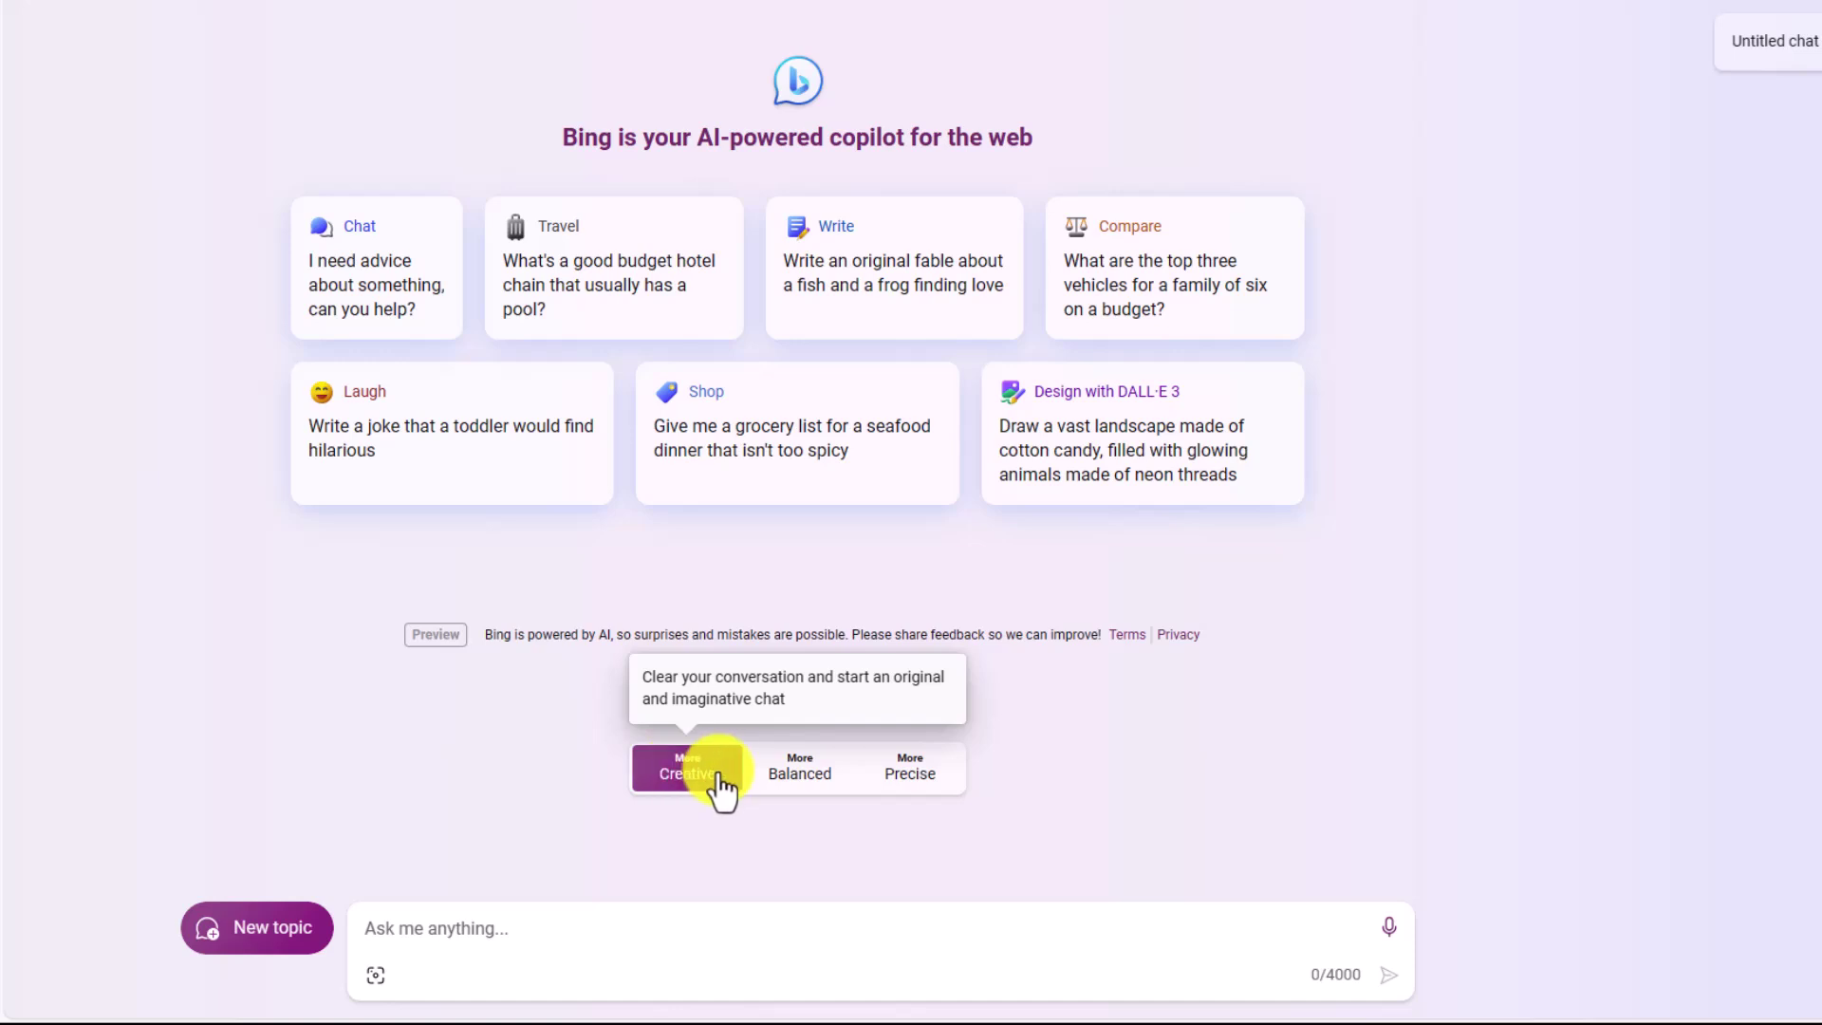
click(788, 780)
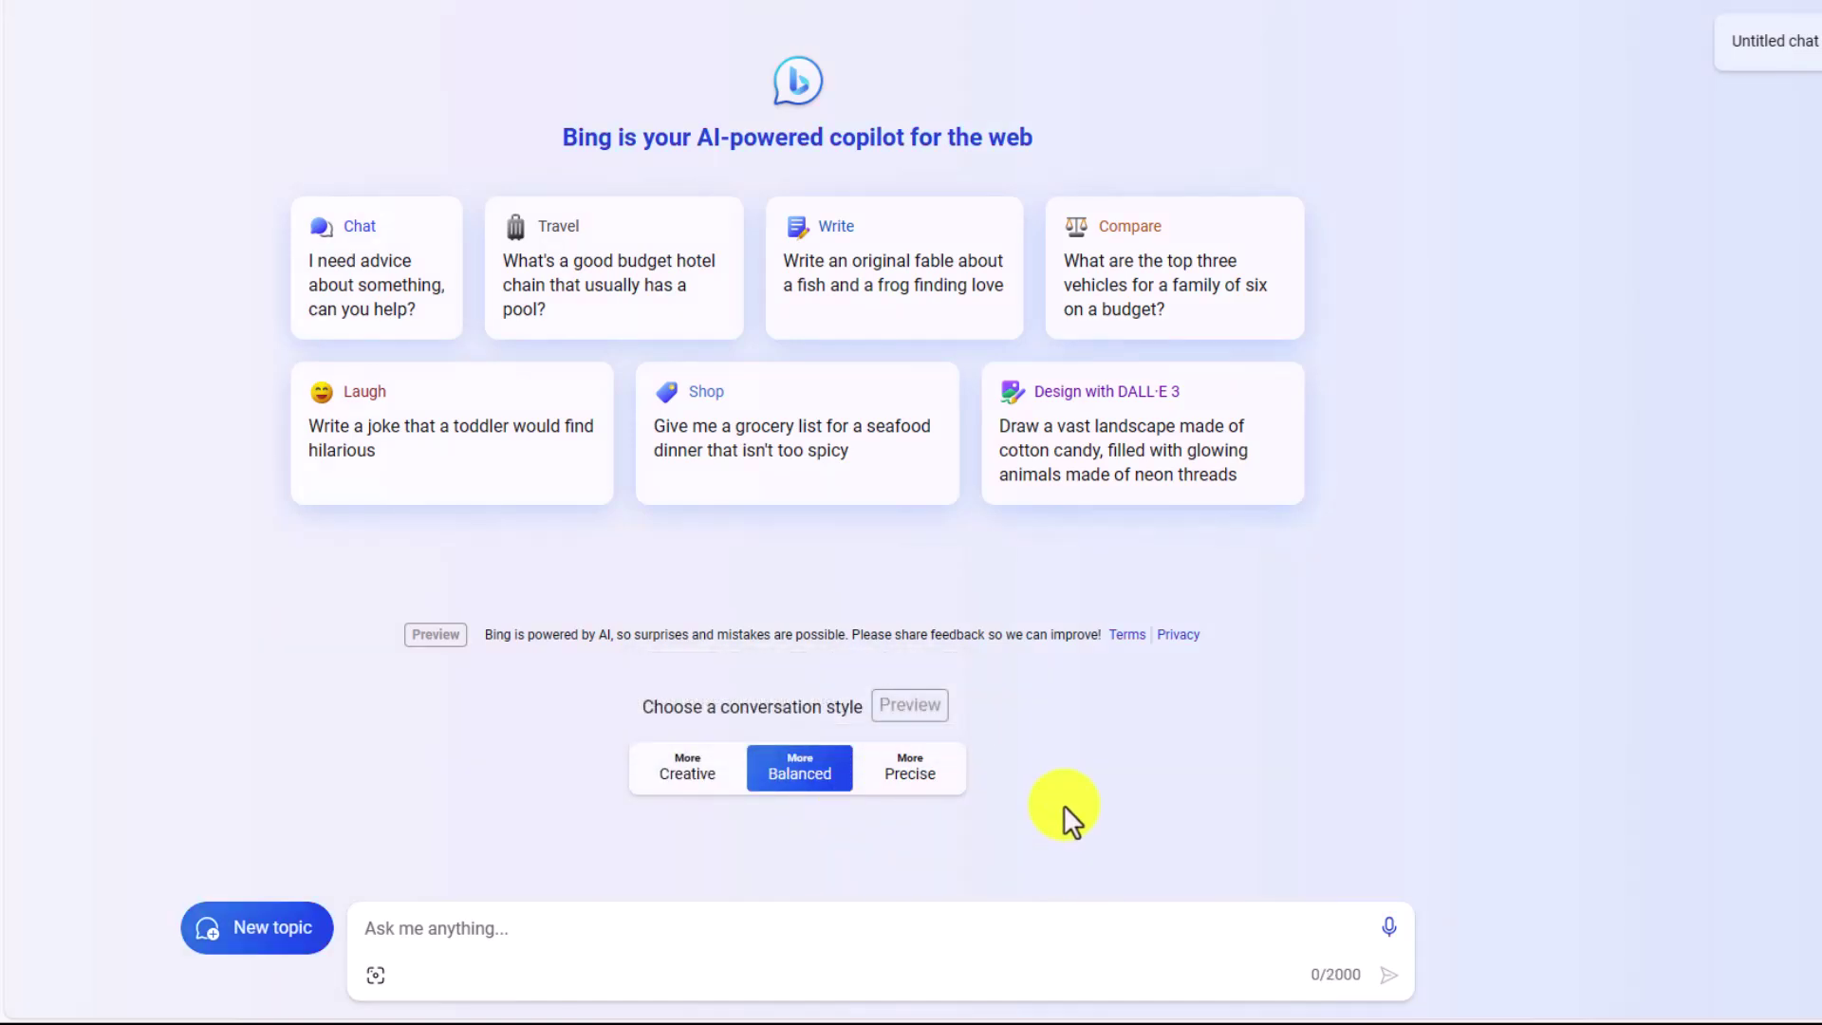
click(916, 787)
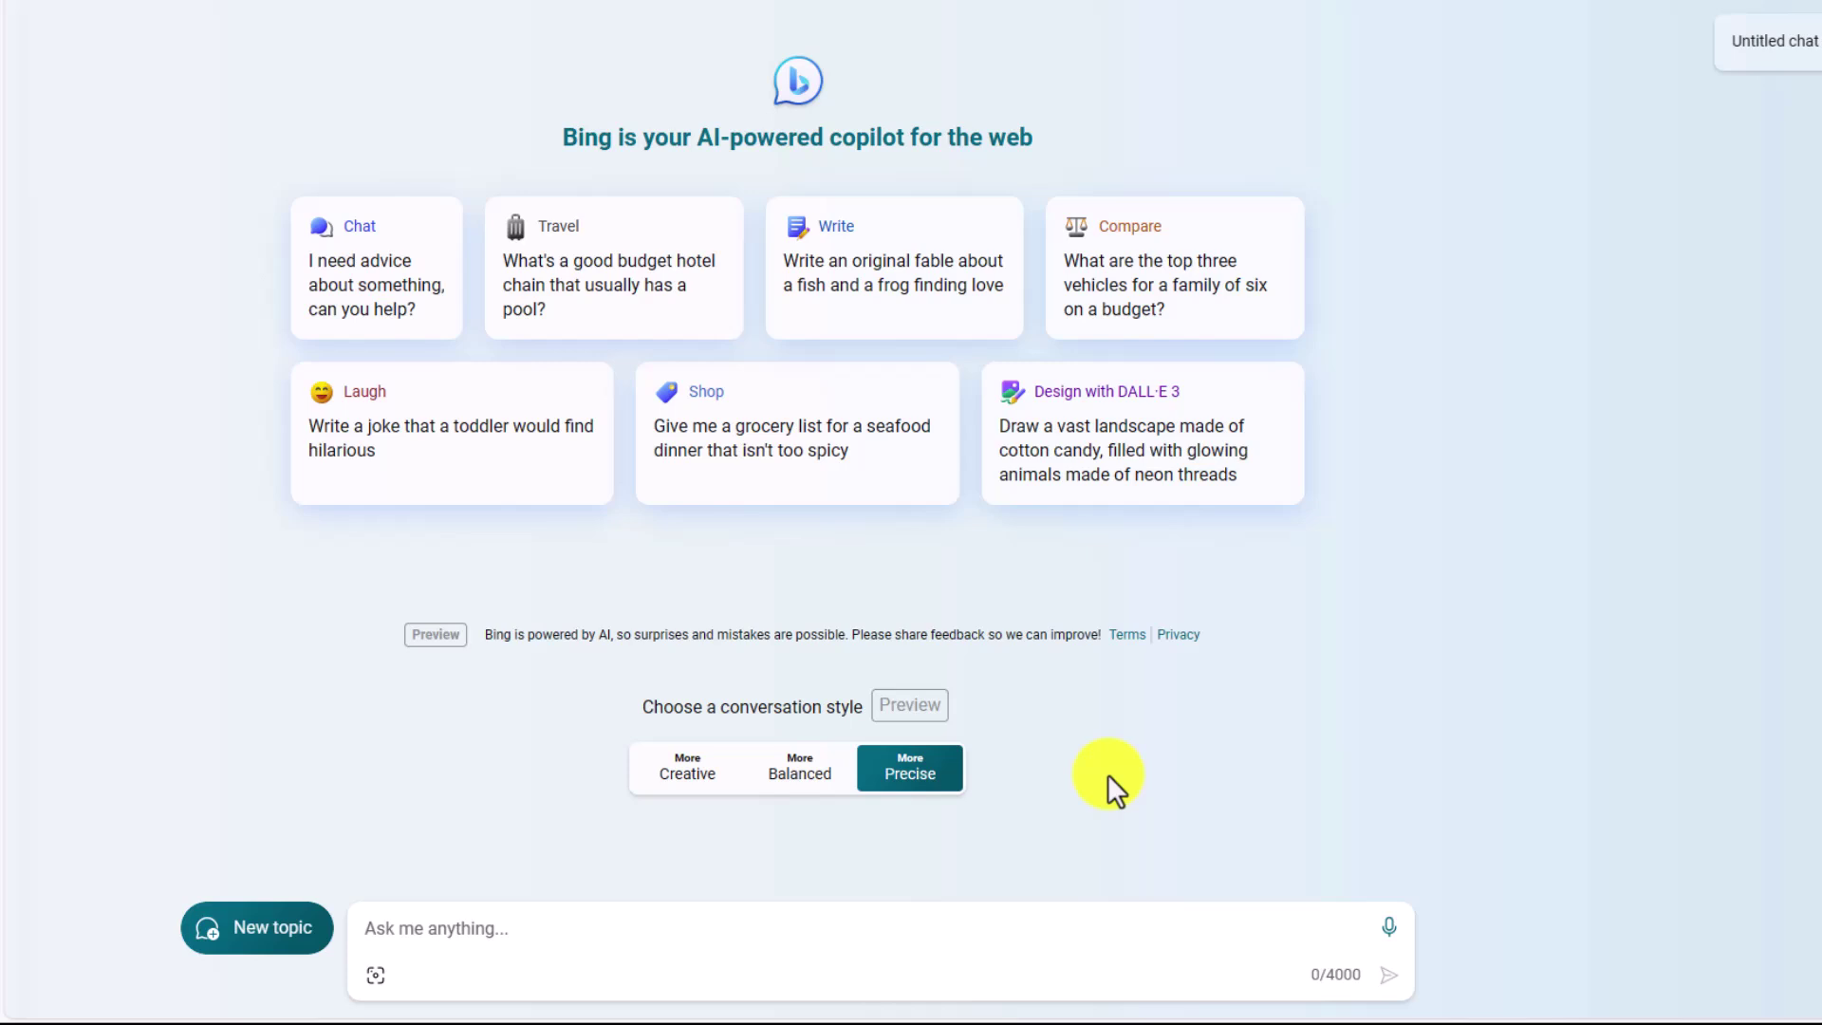
click(691, 780)
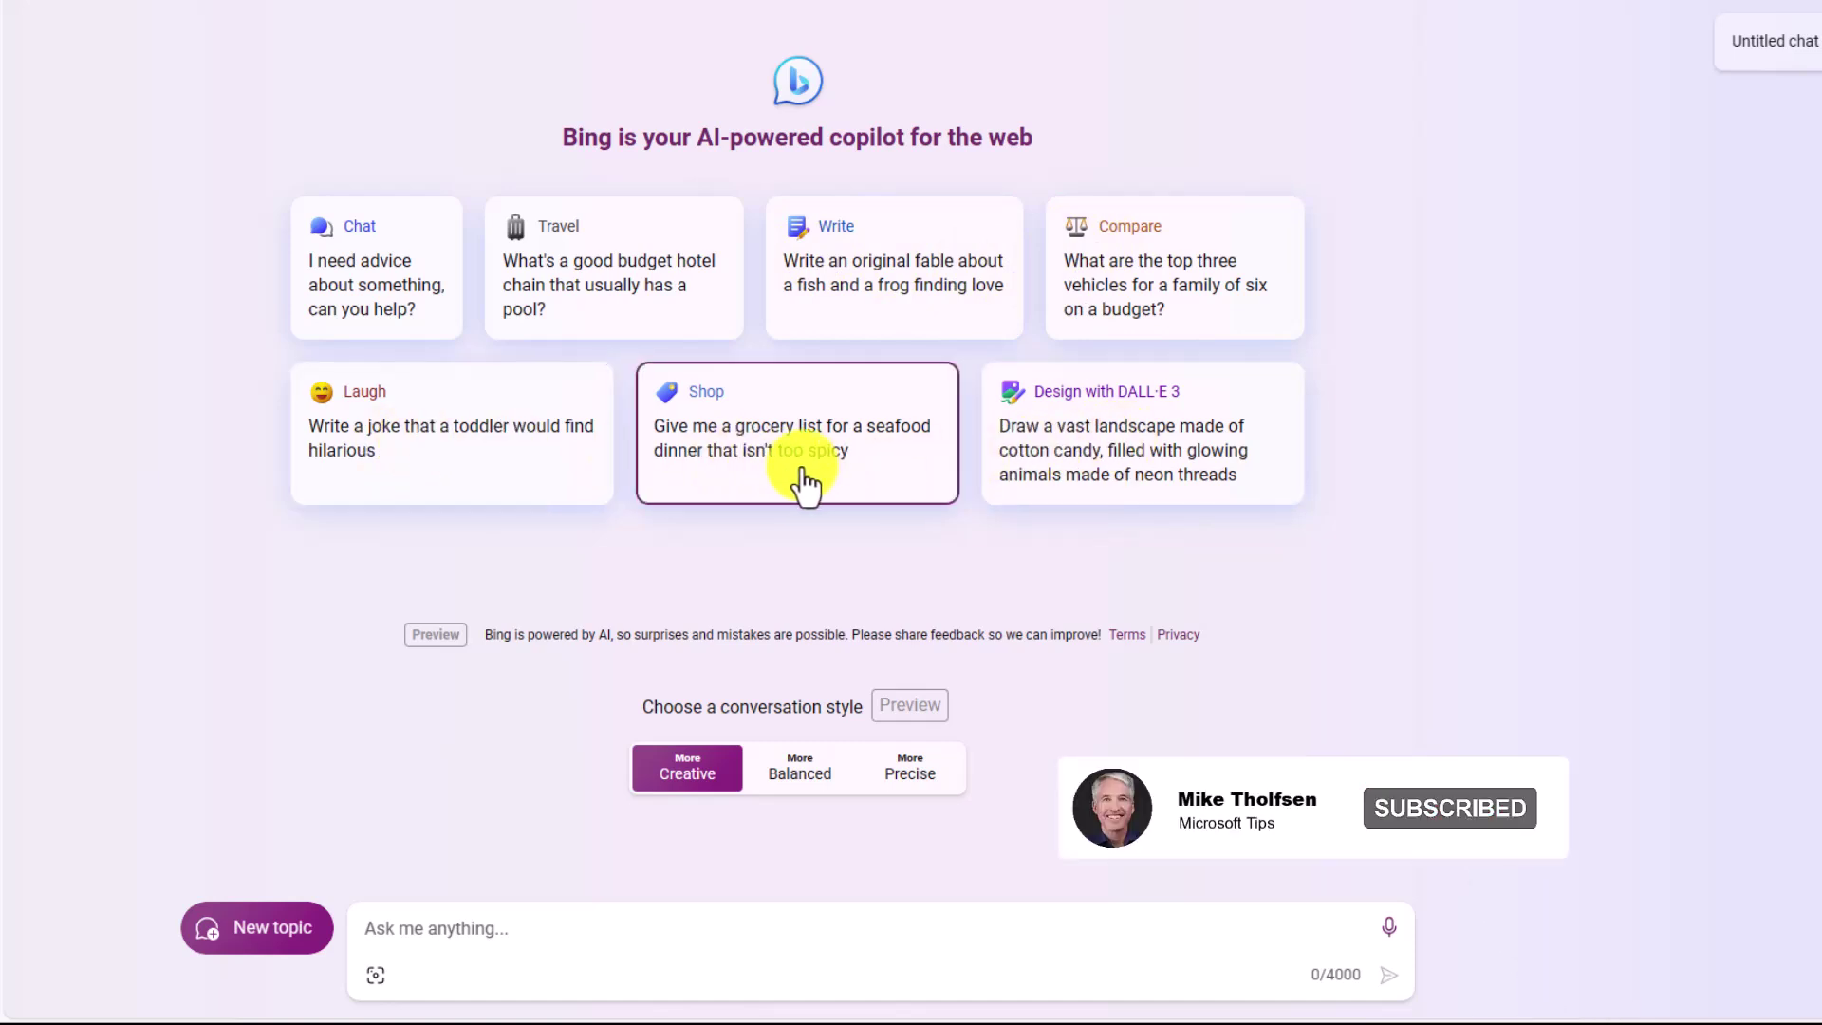
click(925, 787)
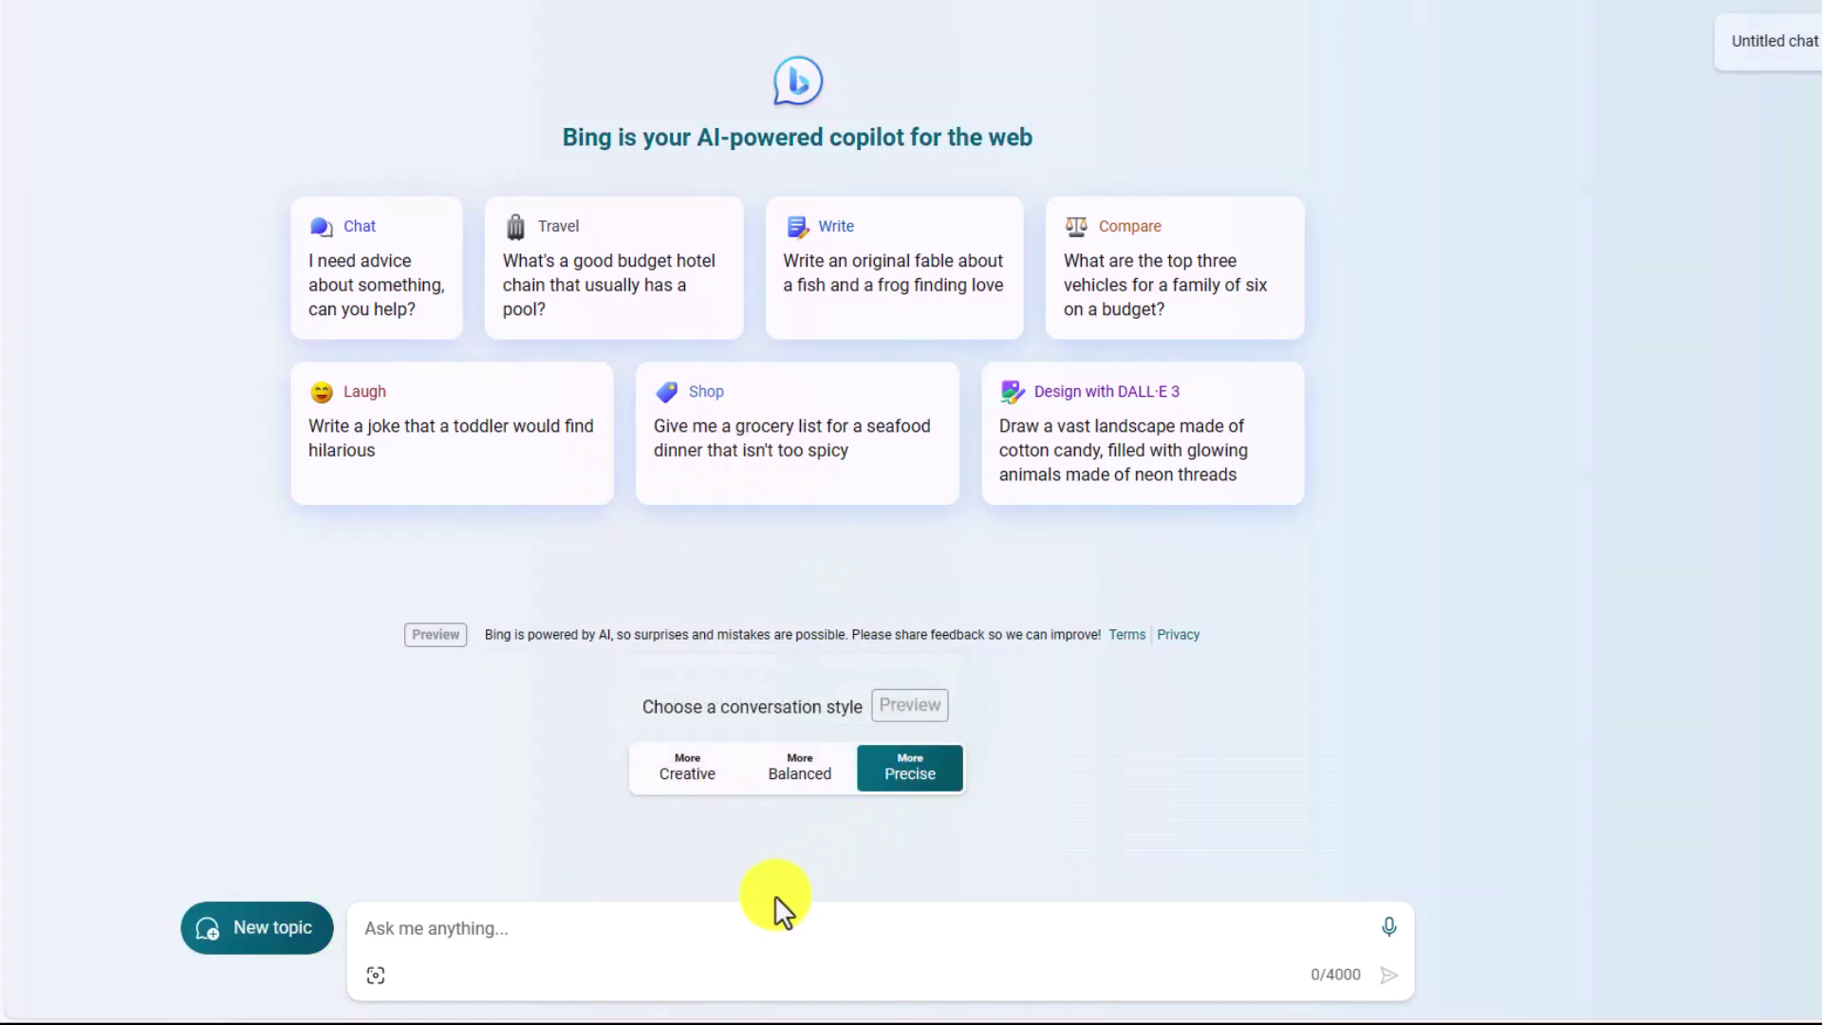
Step: Ask the chat "What is Microsoft Copilot?"
click(443, 944)
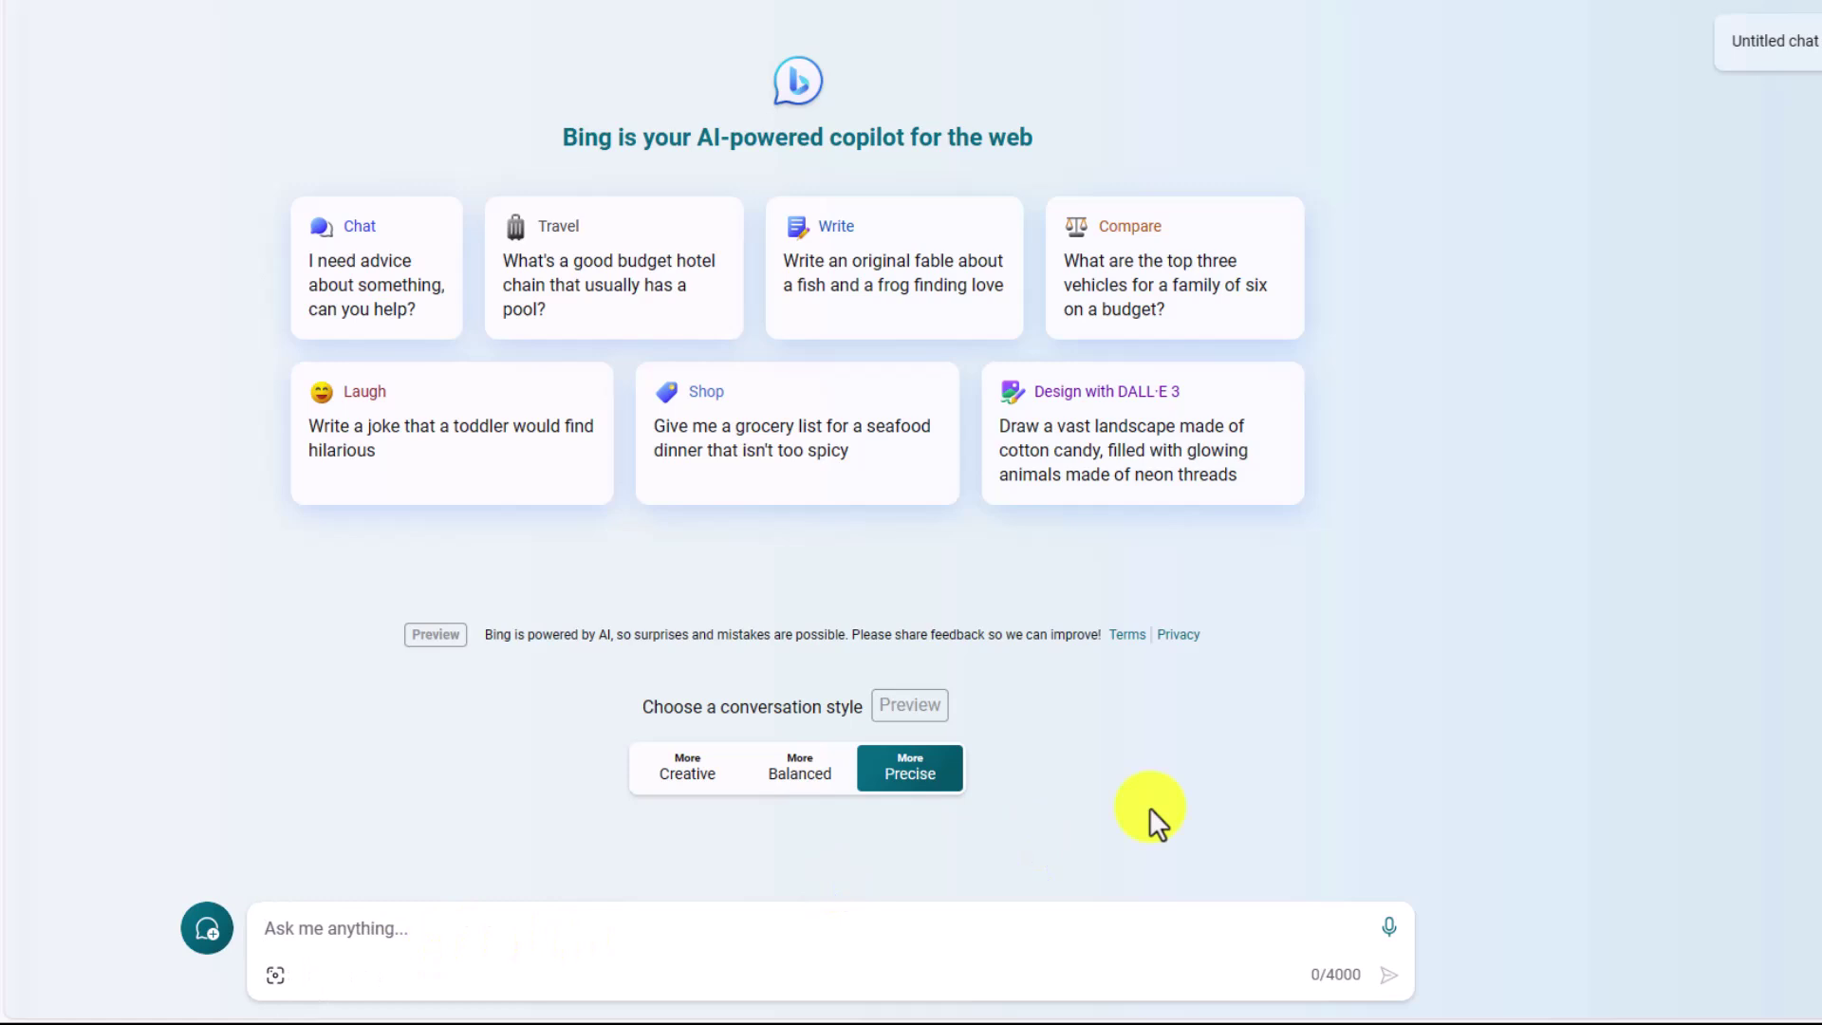
text(What is Microsoft Copilot?)
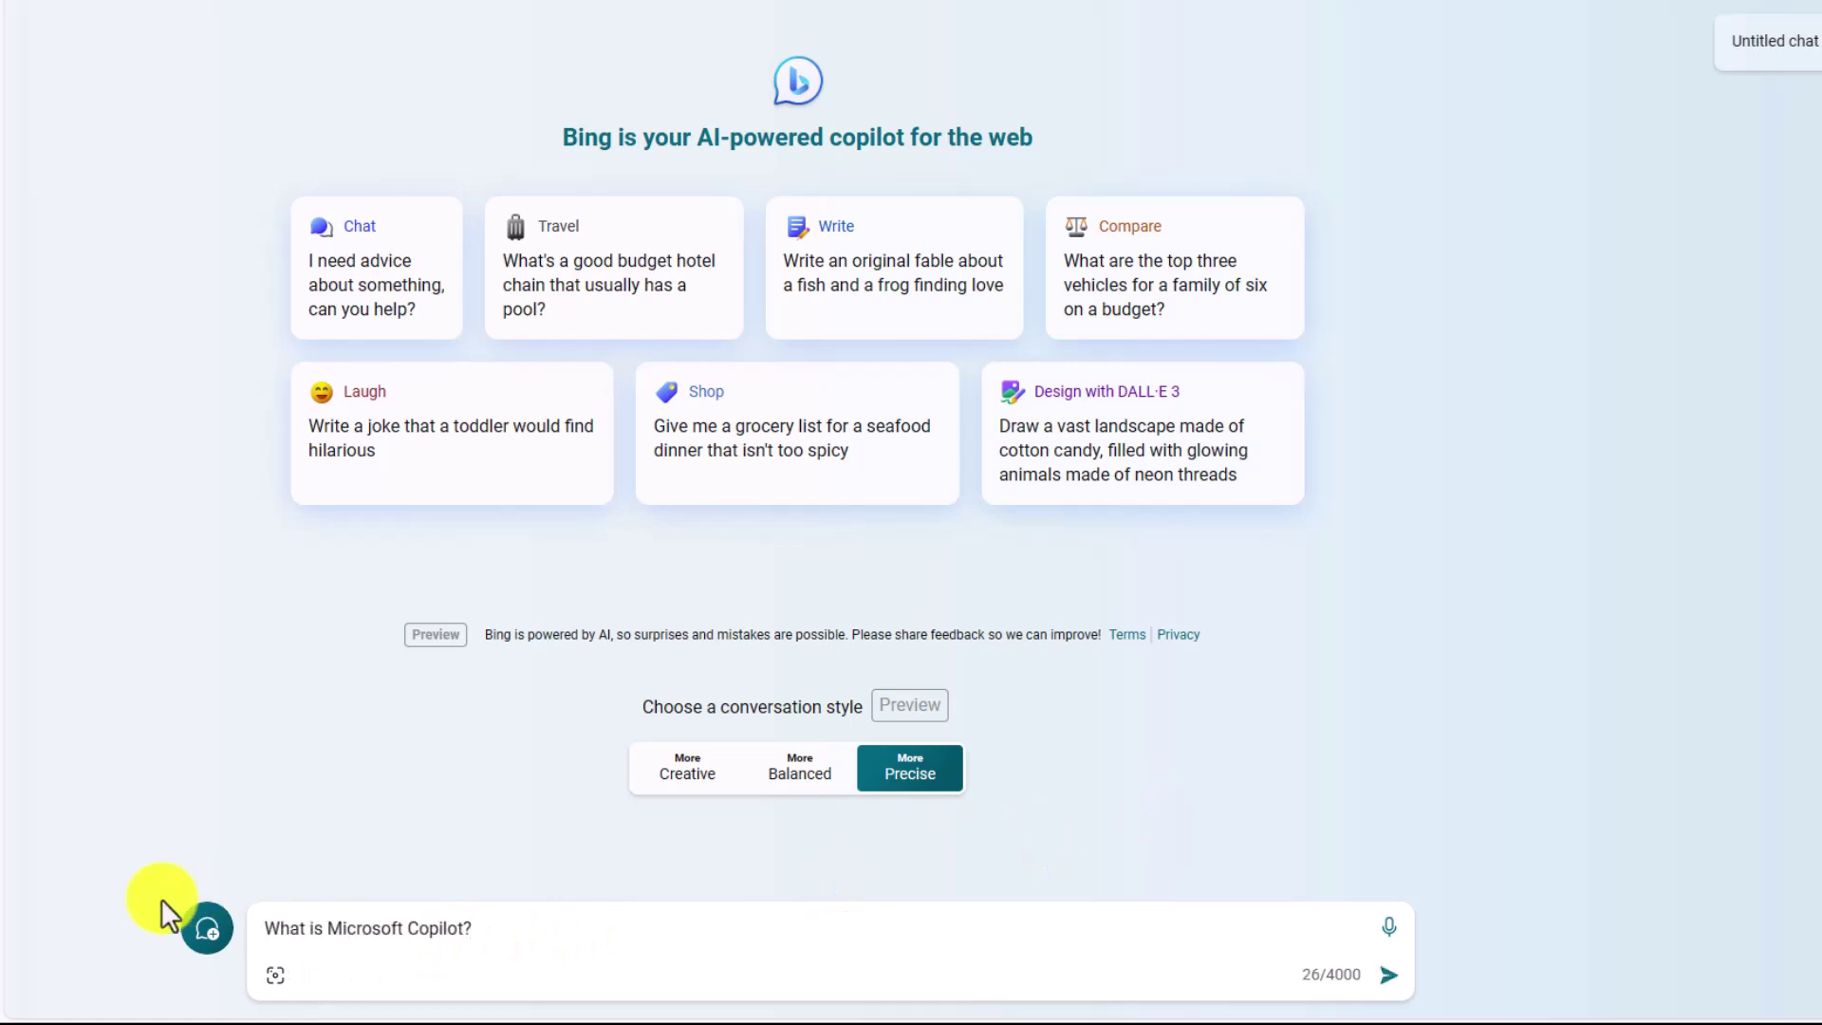
click(1390, 975)
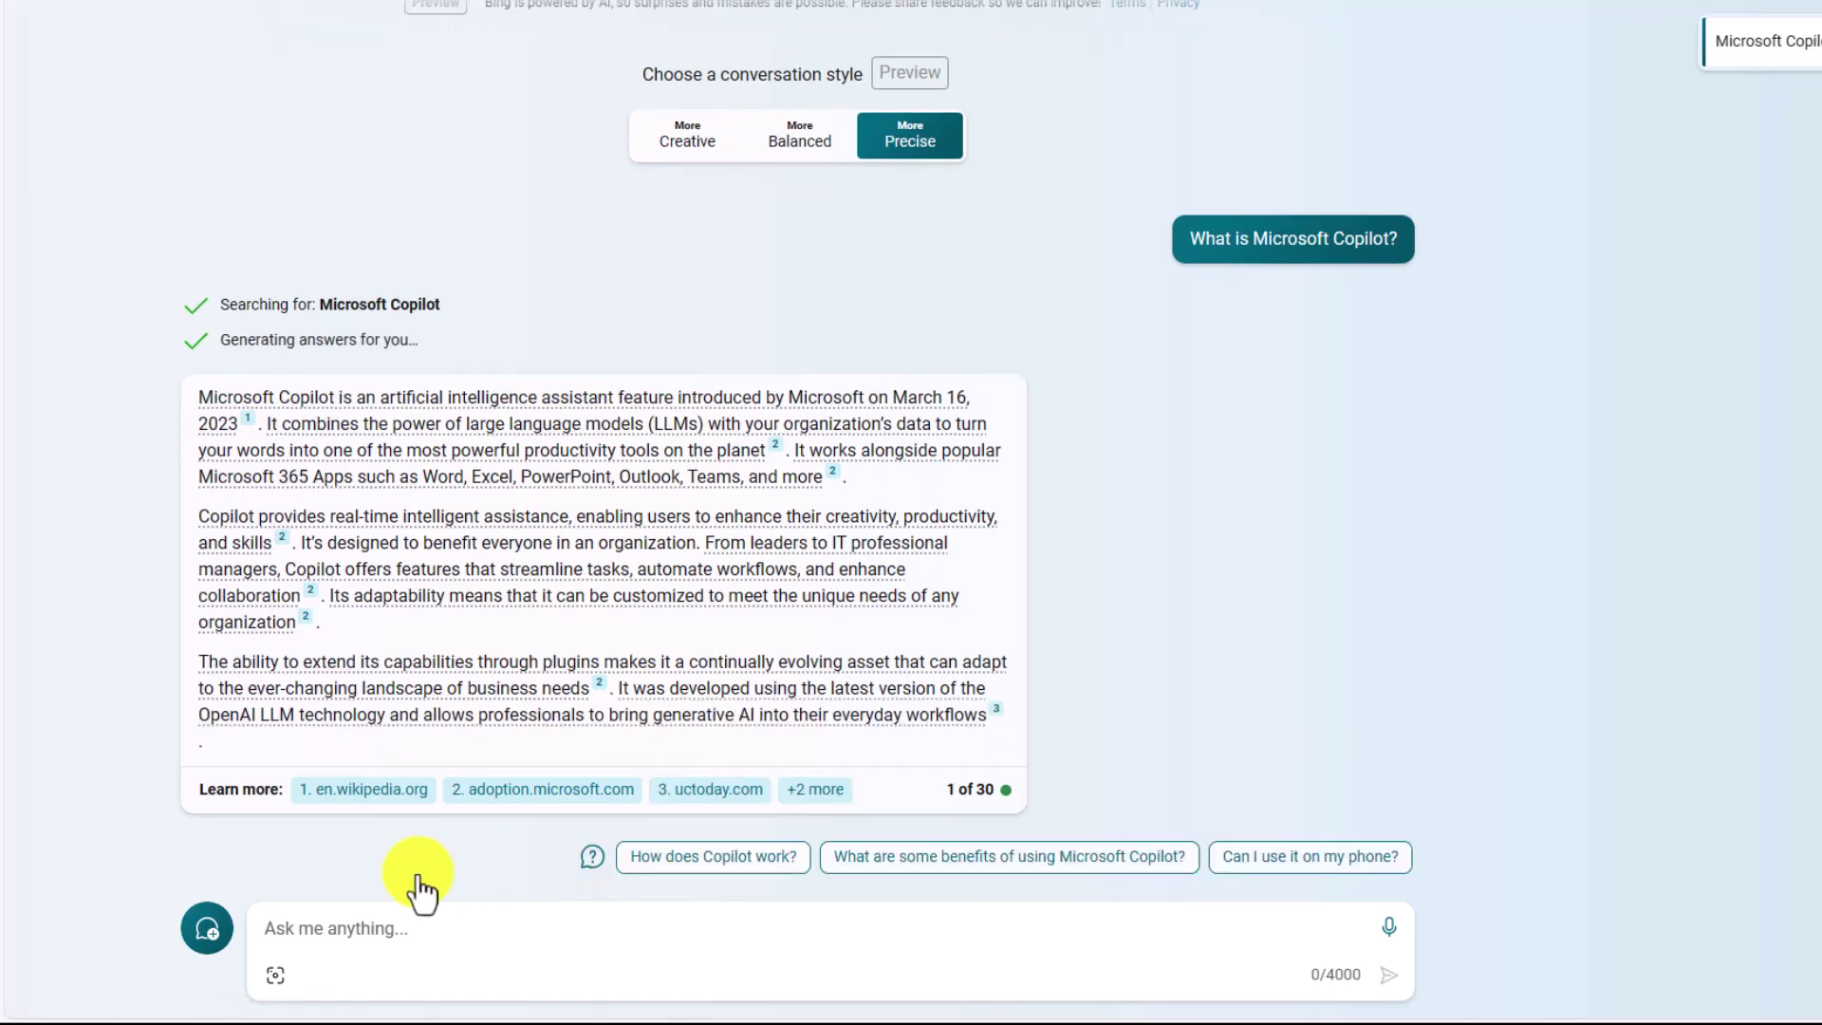
Step: Expand the full source list of the Microsoft Copilot answer and preview the links behind its cited sentences
click(825, 793)
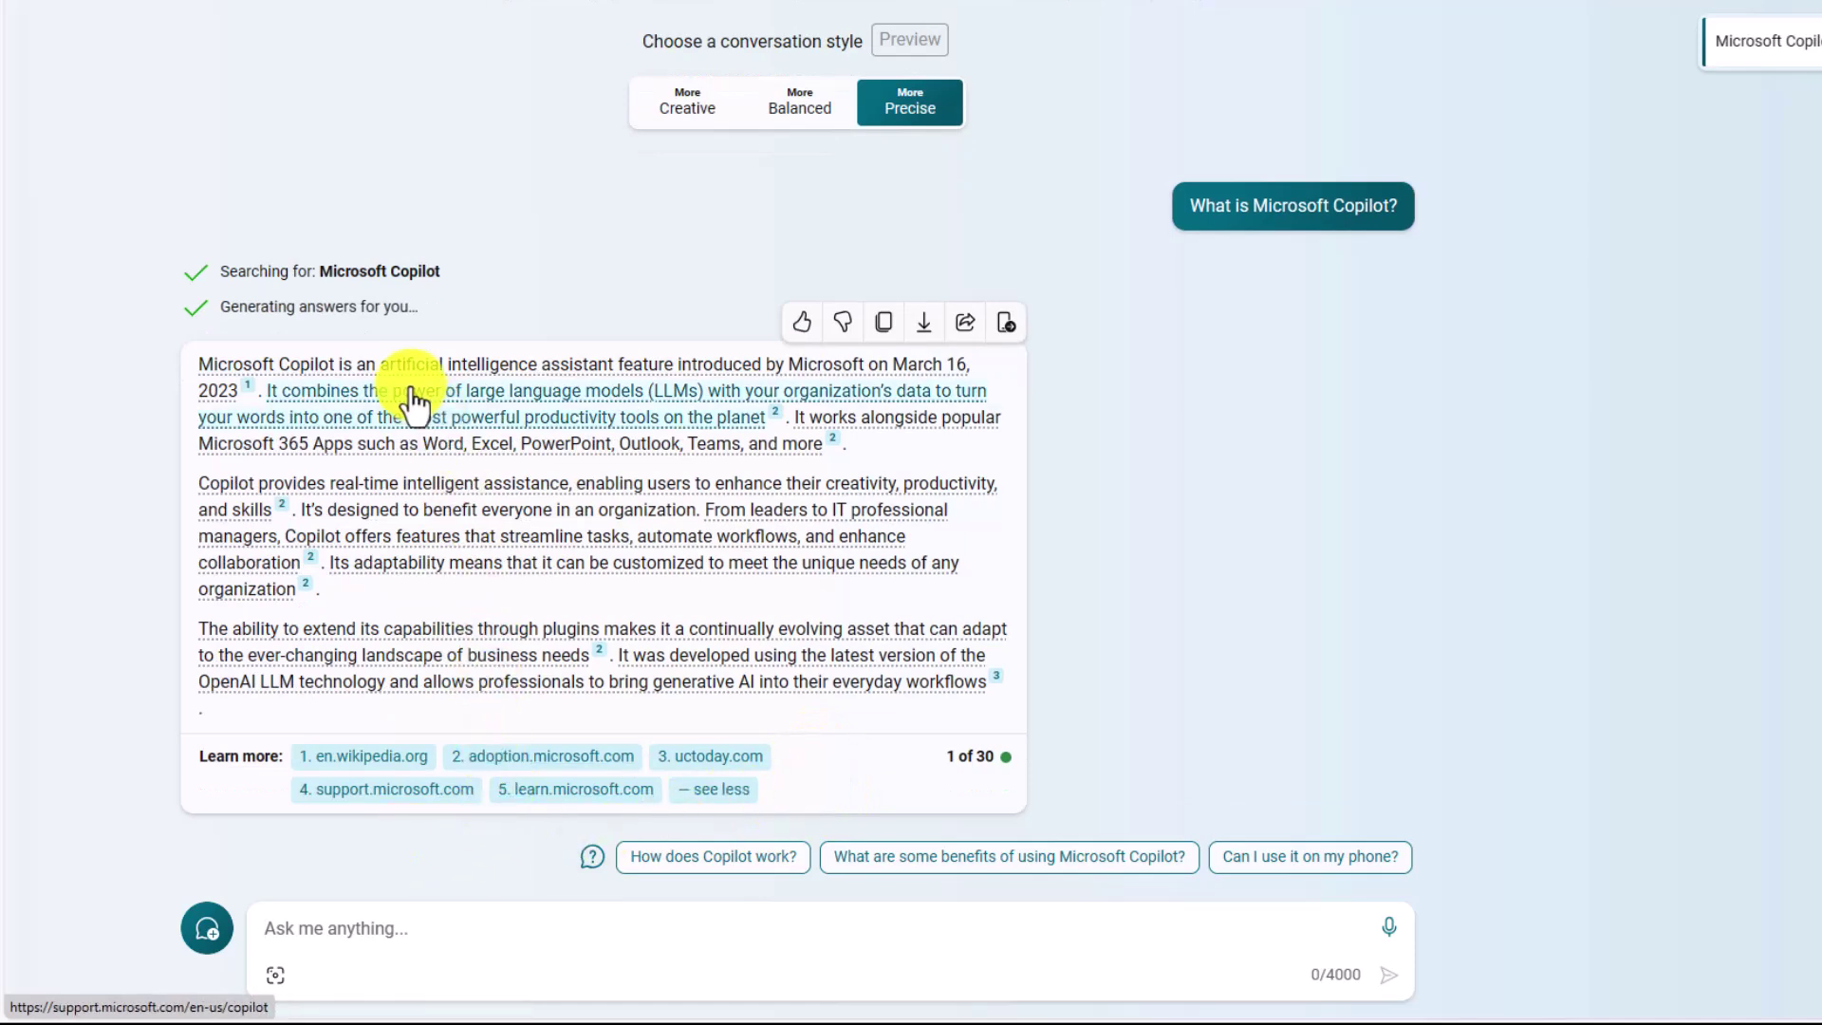
mouse_move(395, 374)
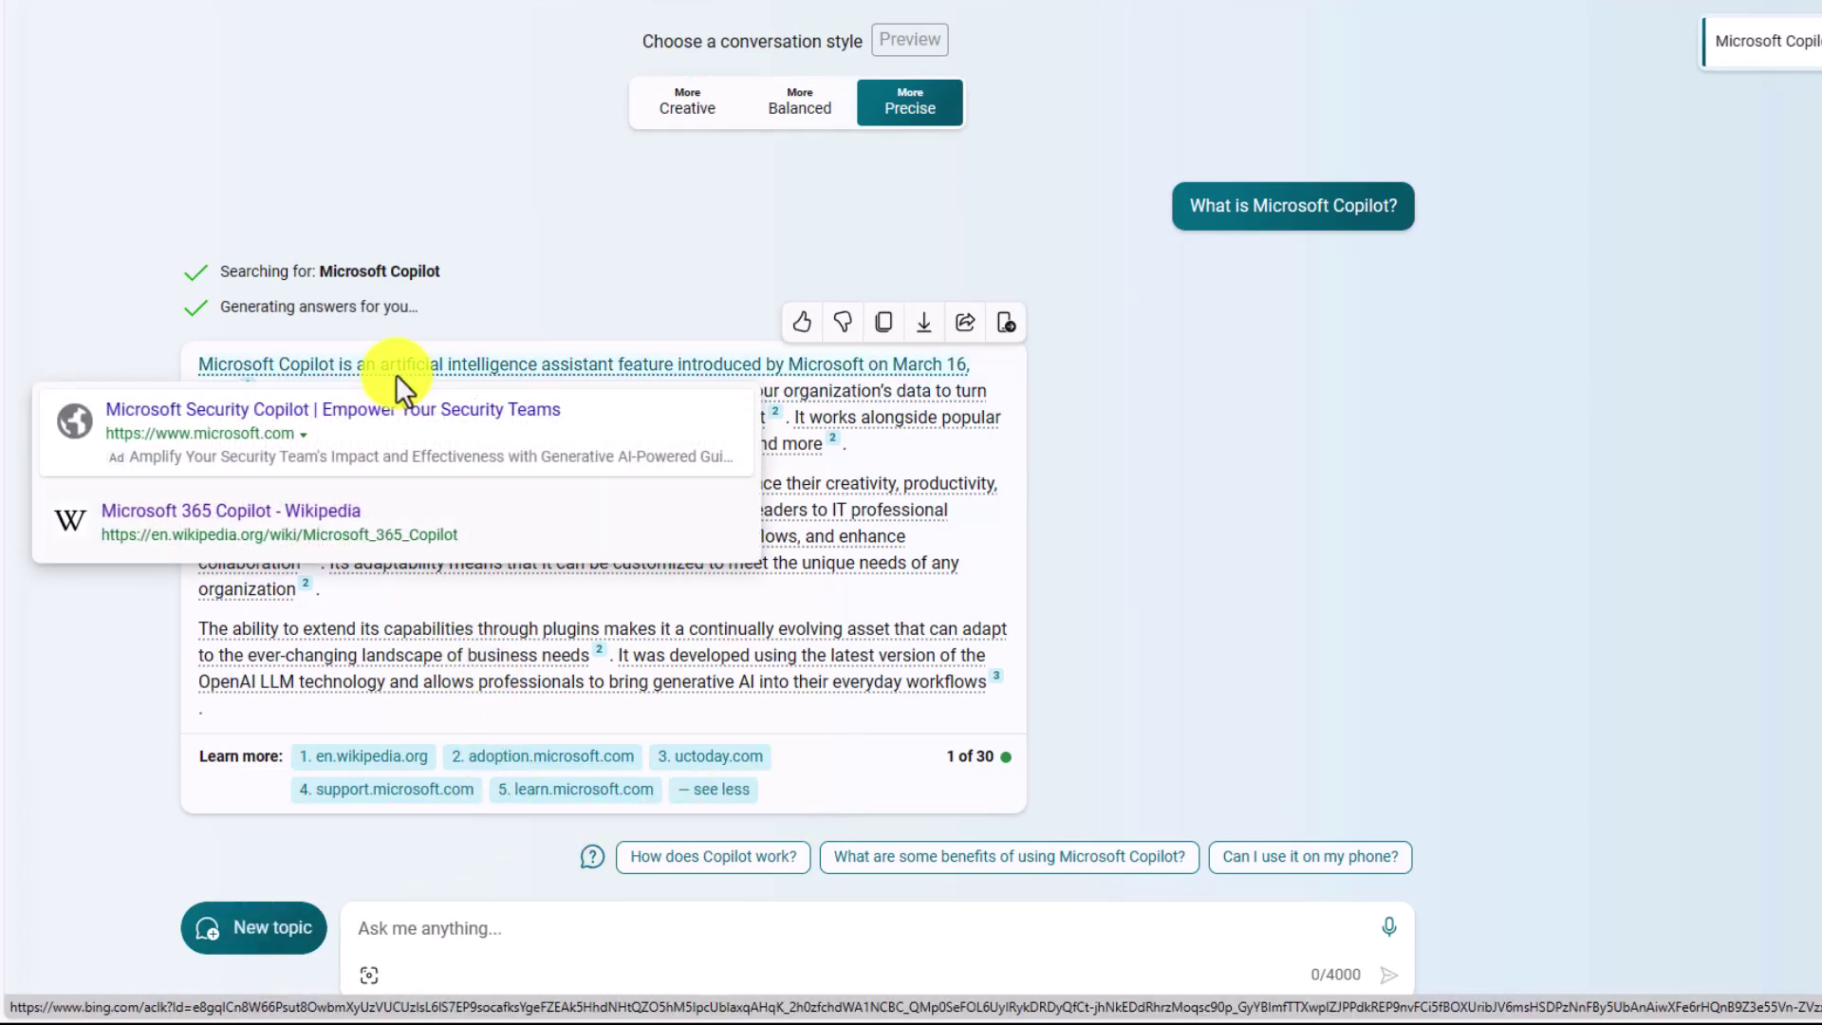
mouse_move(853, 536)
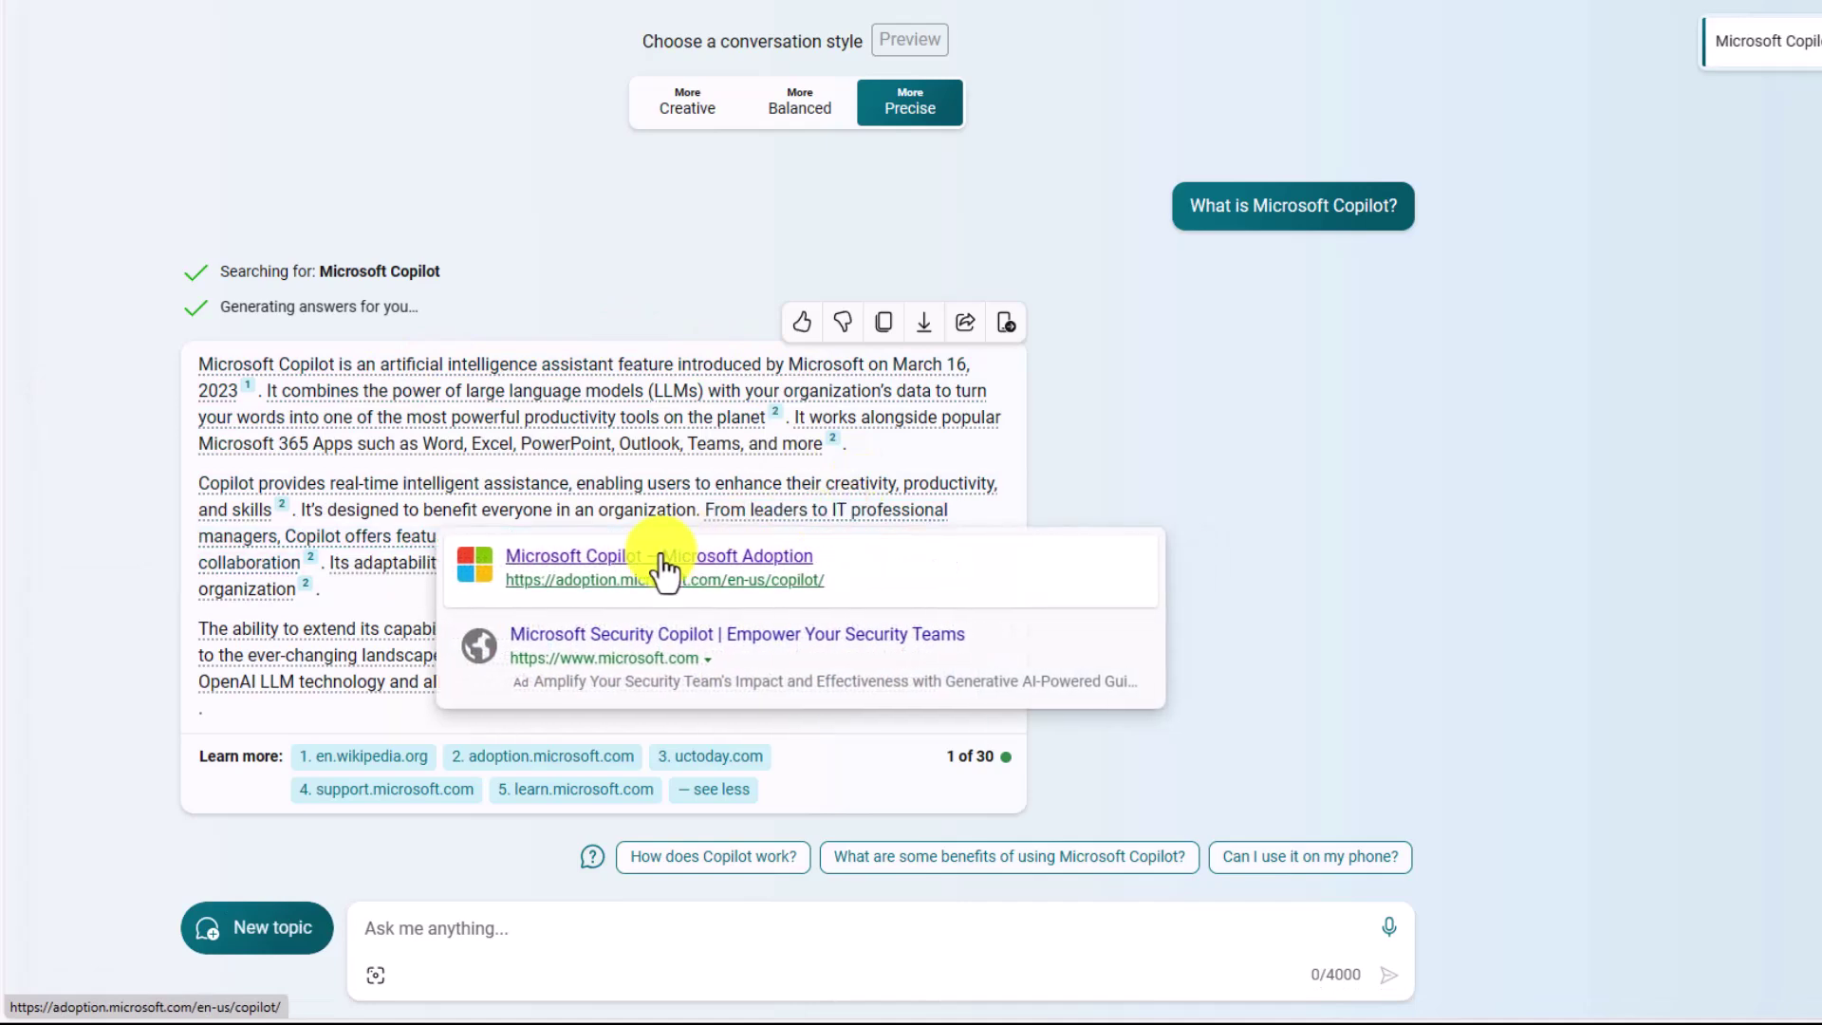
mouse_move(392, 664)
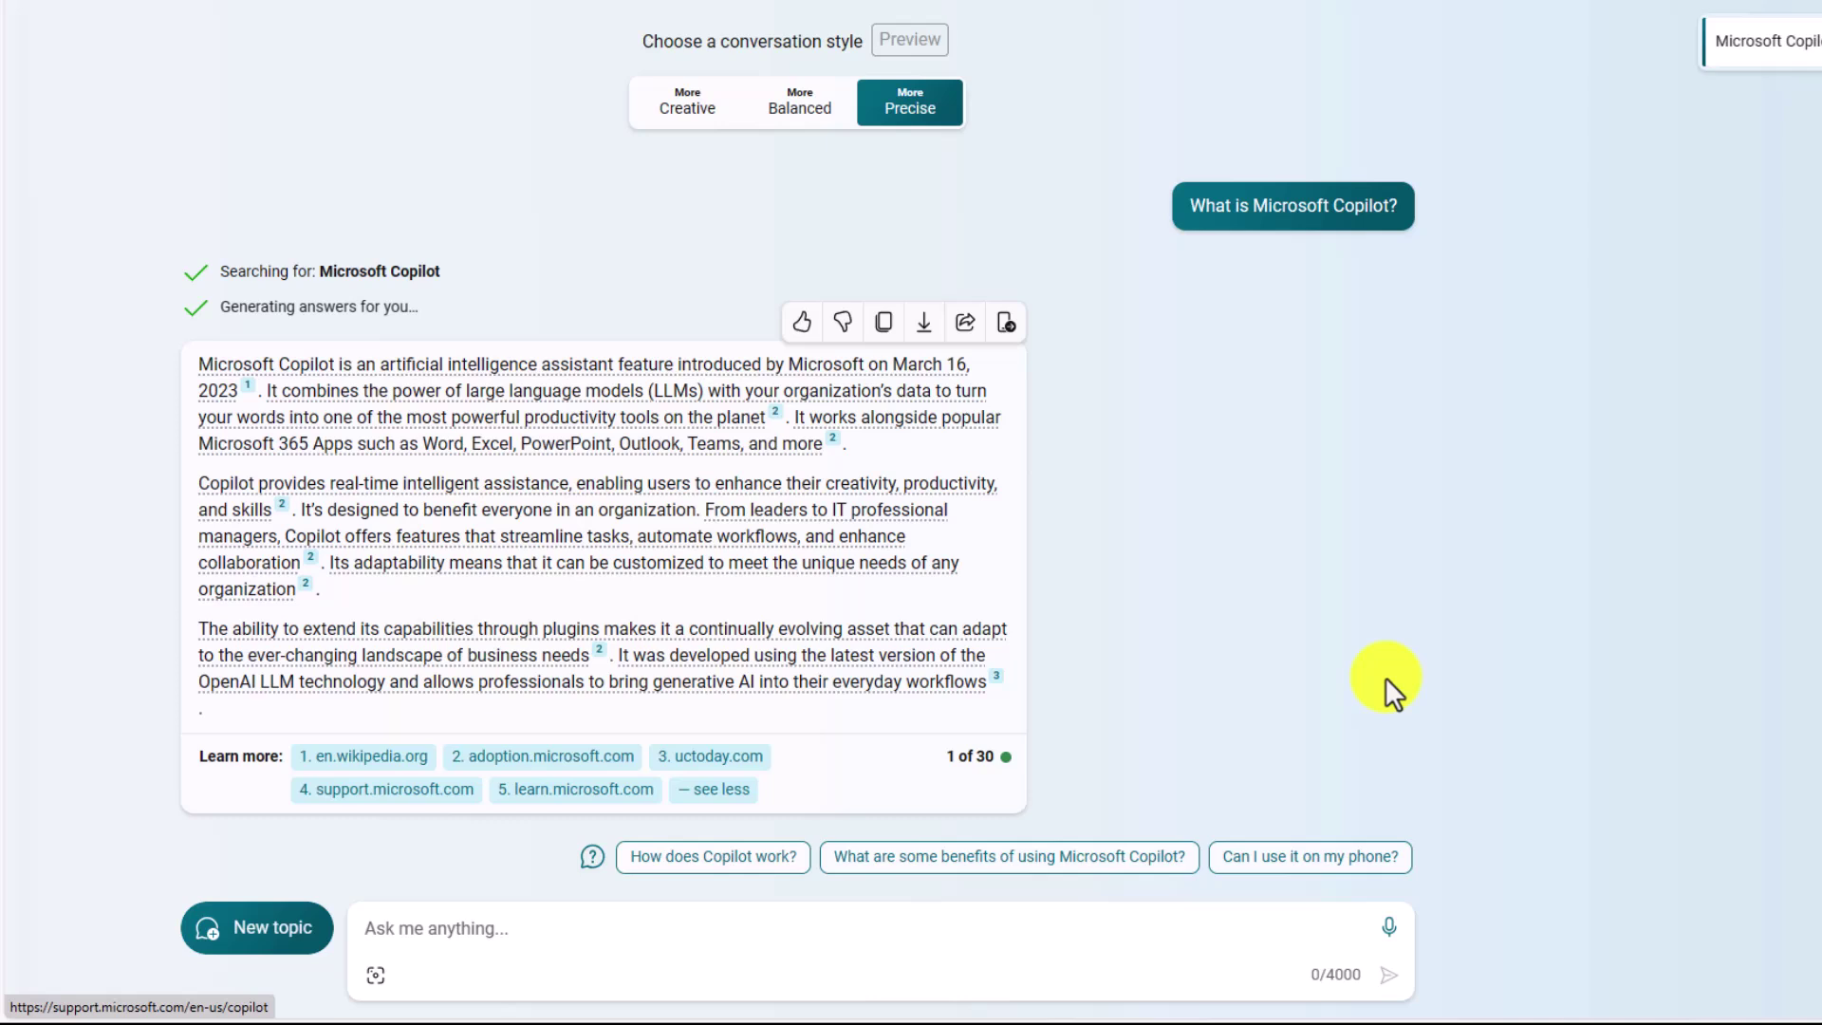
Step: Mark the Microsoft Copilot answer as liked and copy its text
click(803, 327)
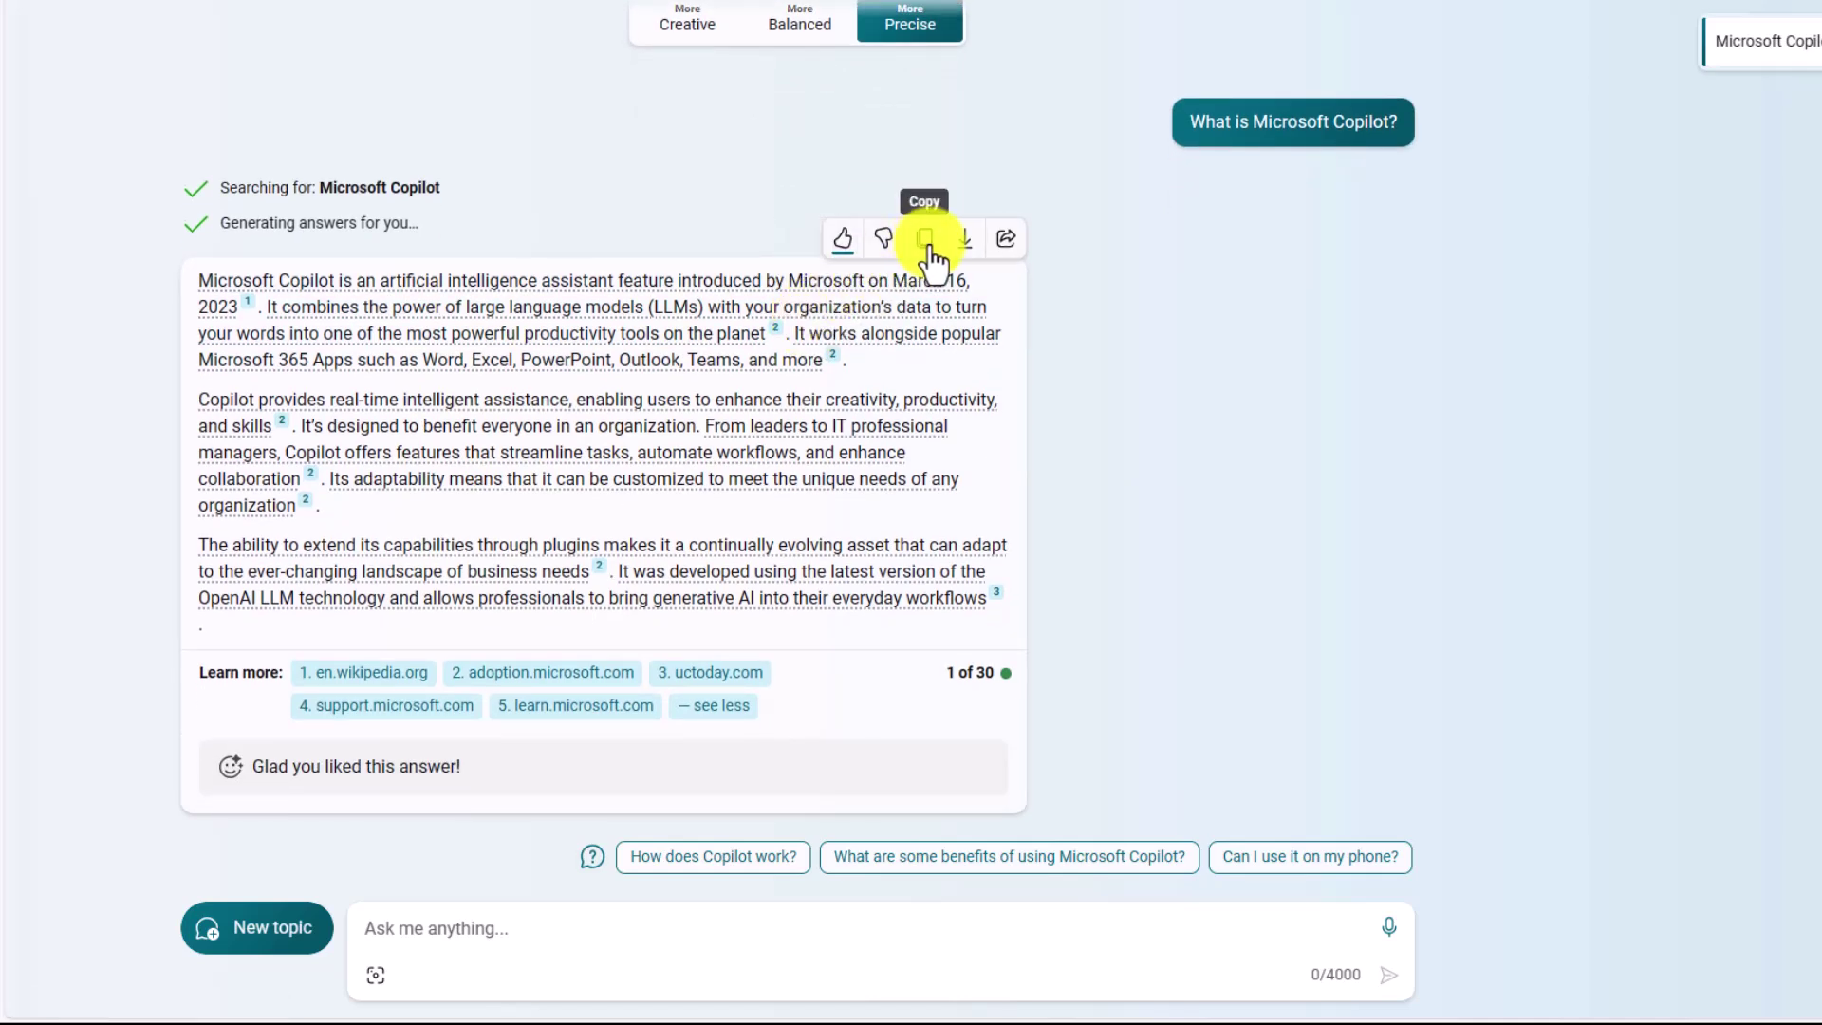
click(923, 247)
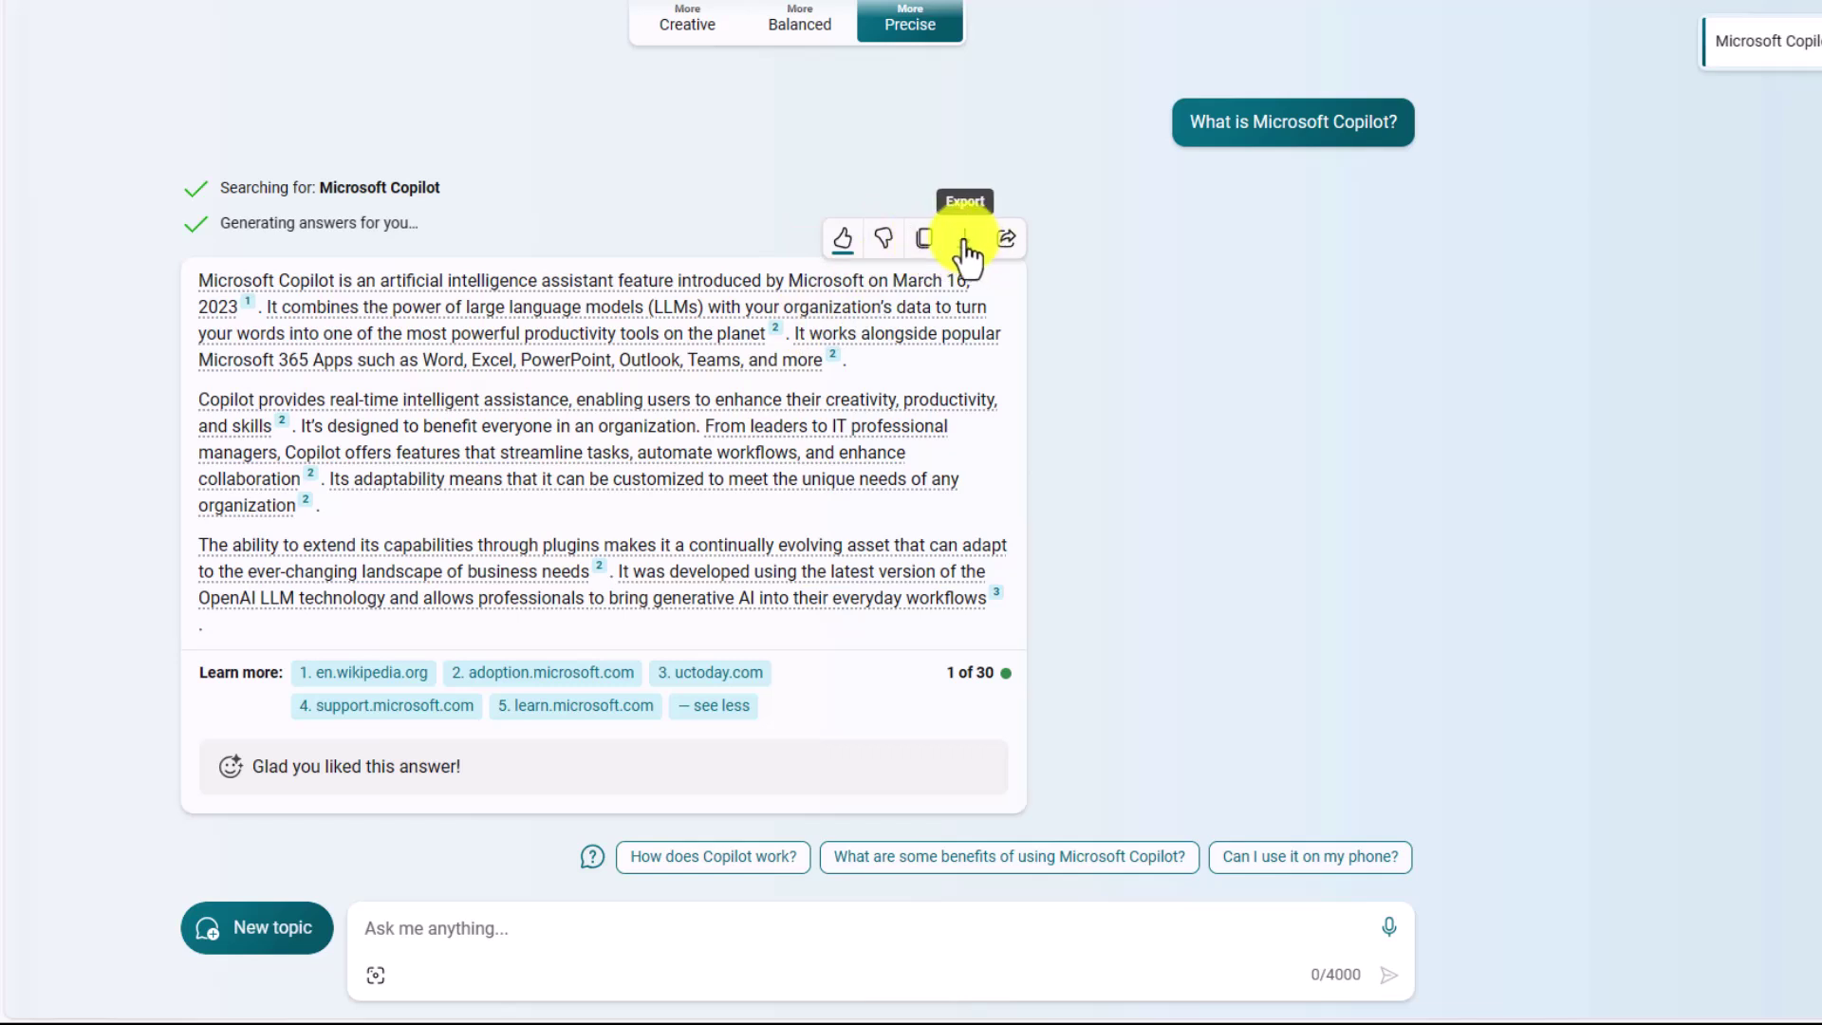
Step: Export the Microsoft Copilot answer to Word
click(966, 249)
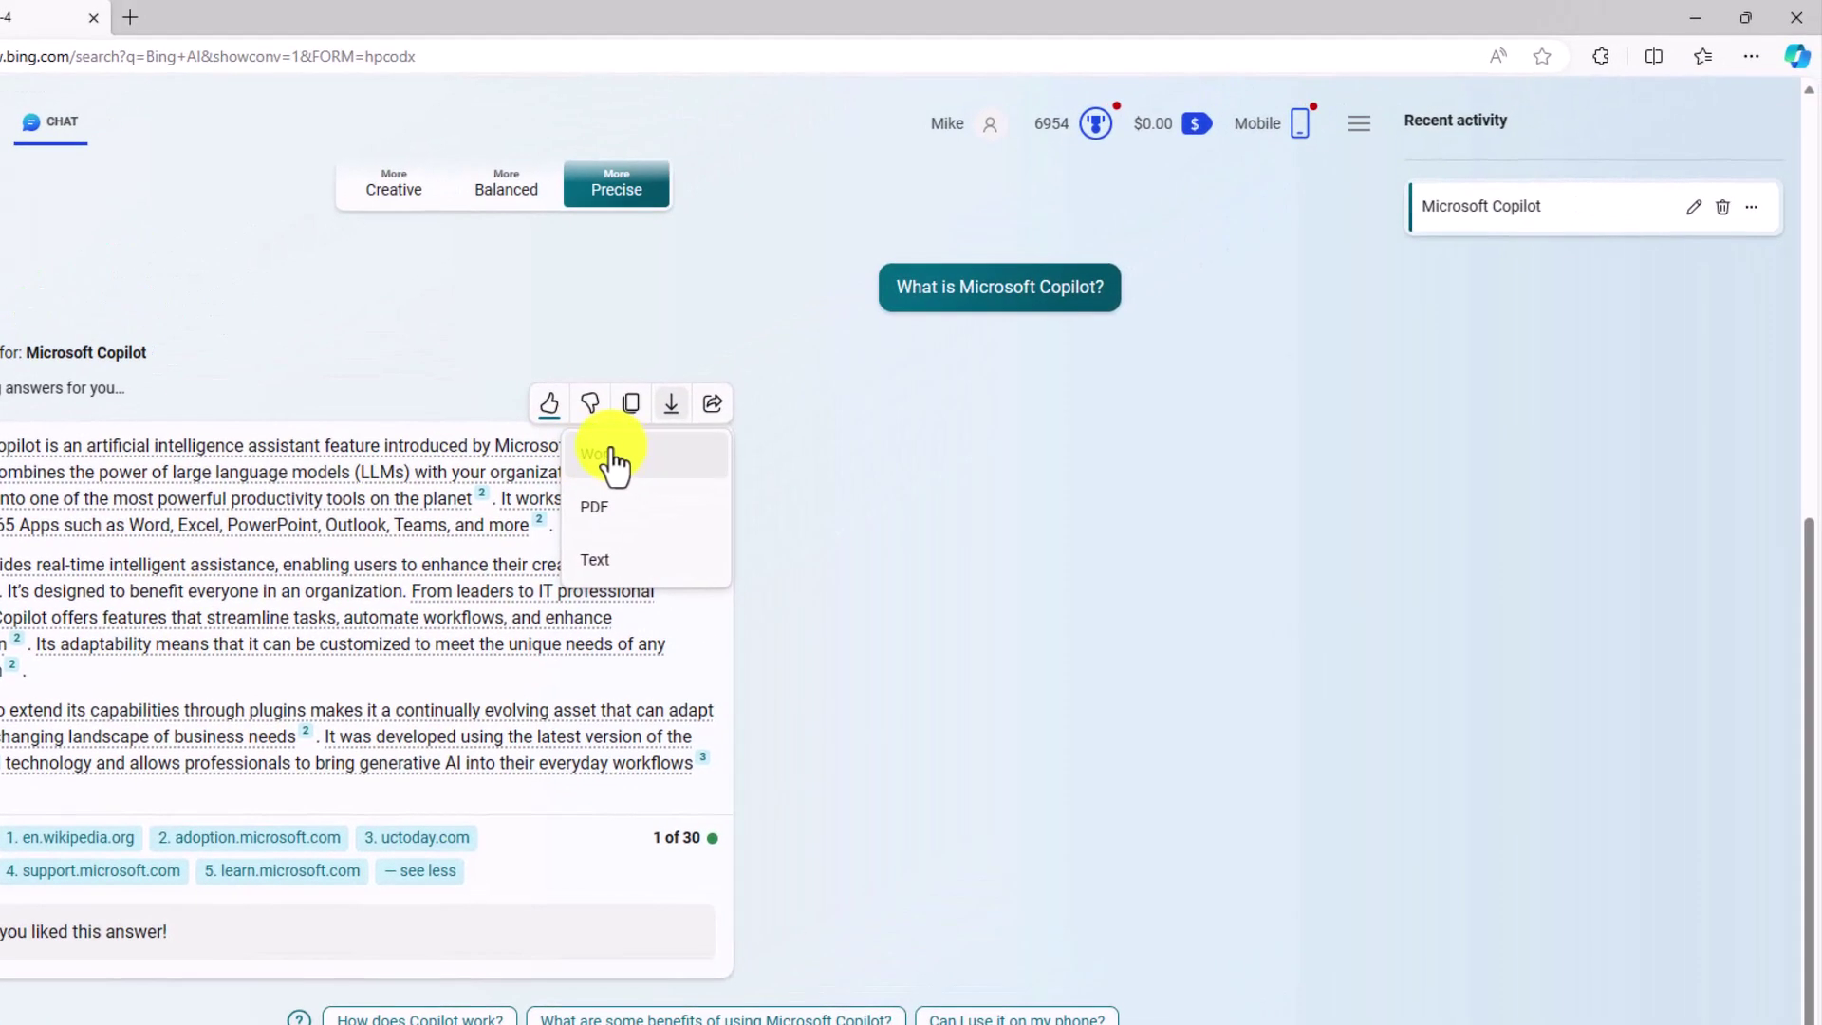
click(610, 454)
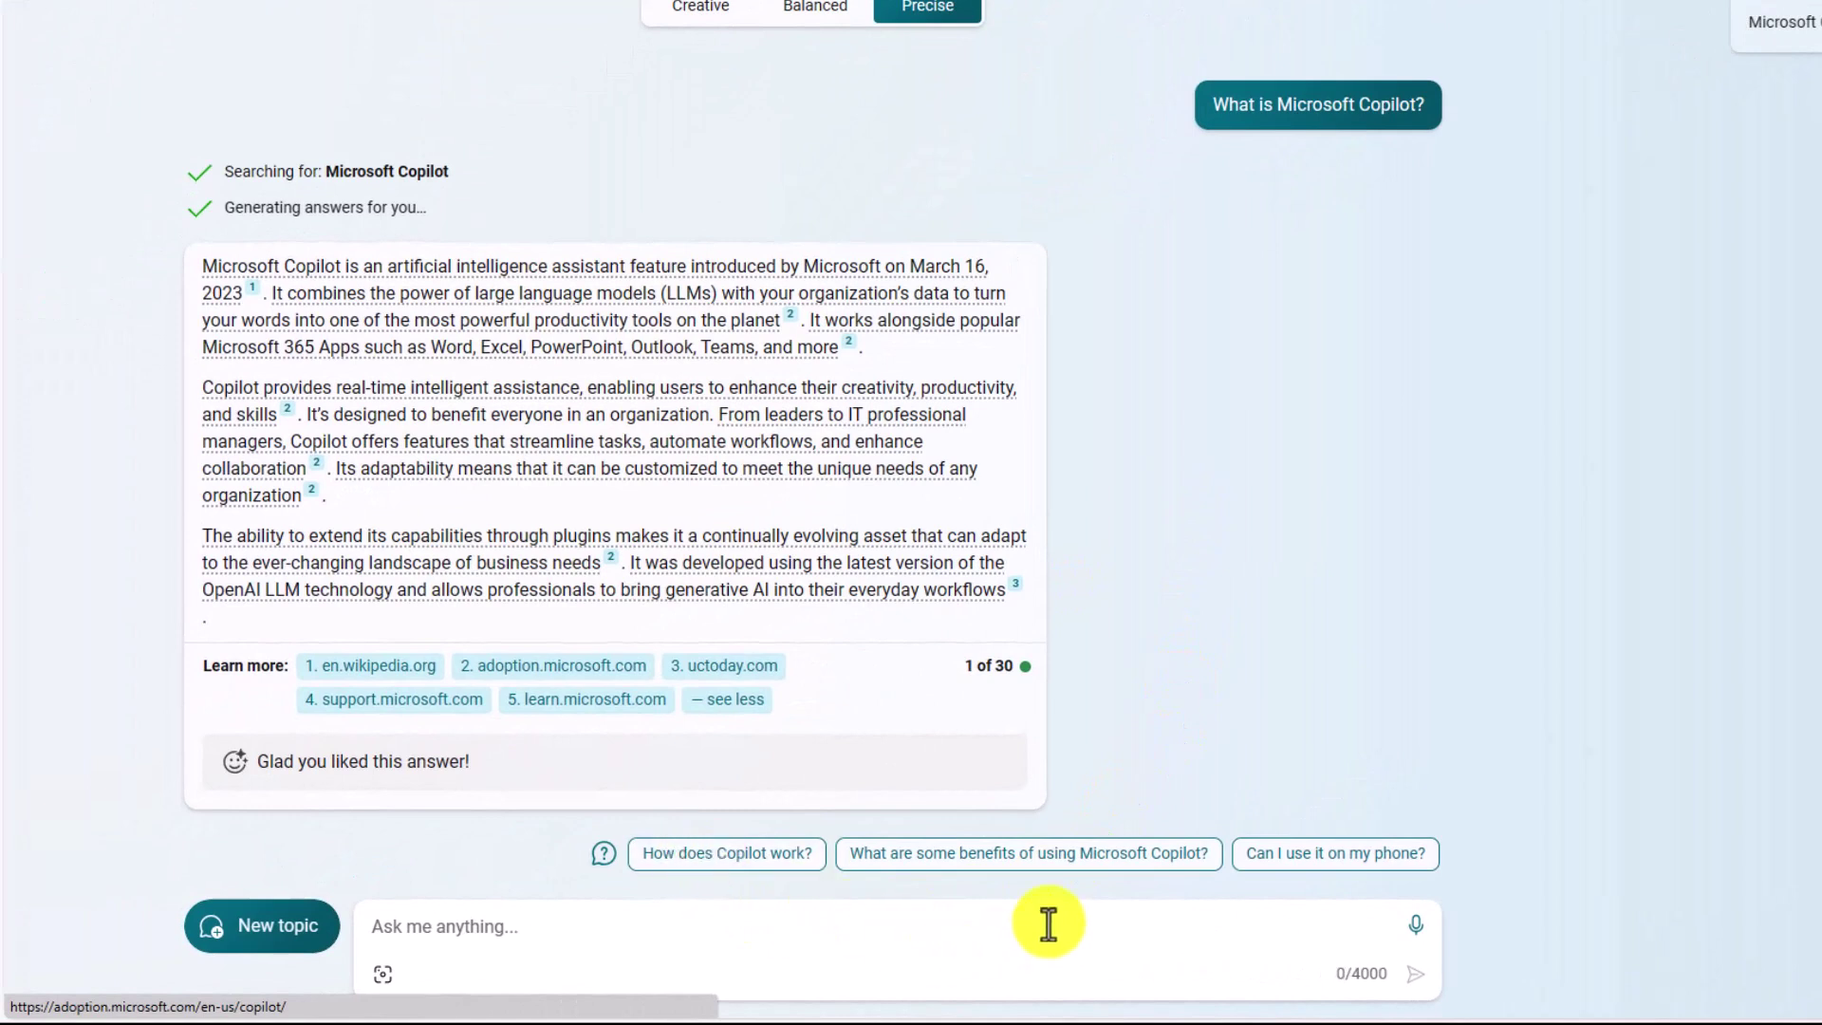
Step: Ask the suggested follow-up question "What are some benefits of using Microsoft Copilot?"
click(1015, 854)
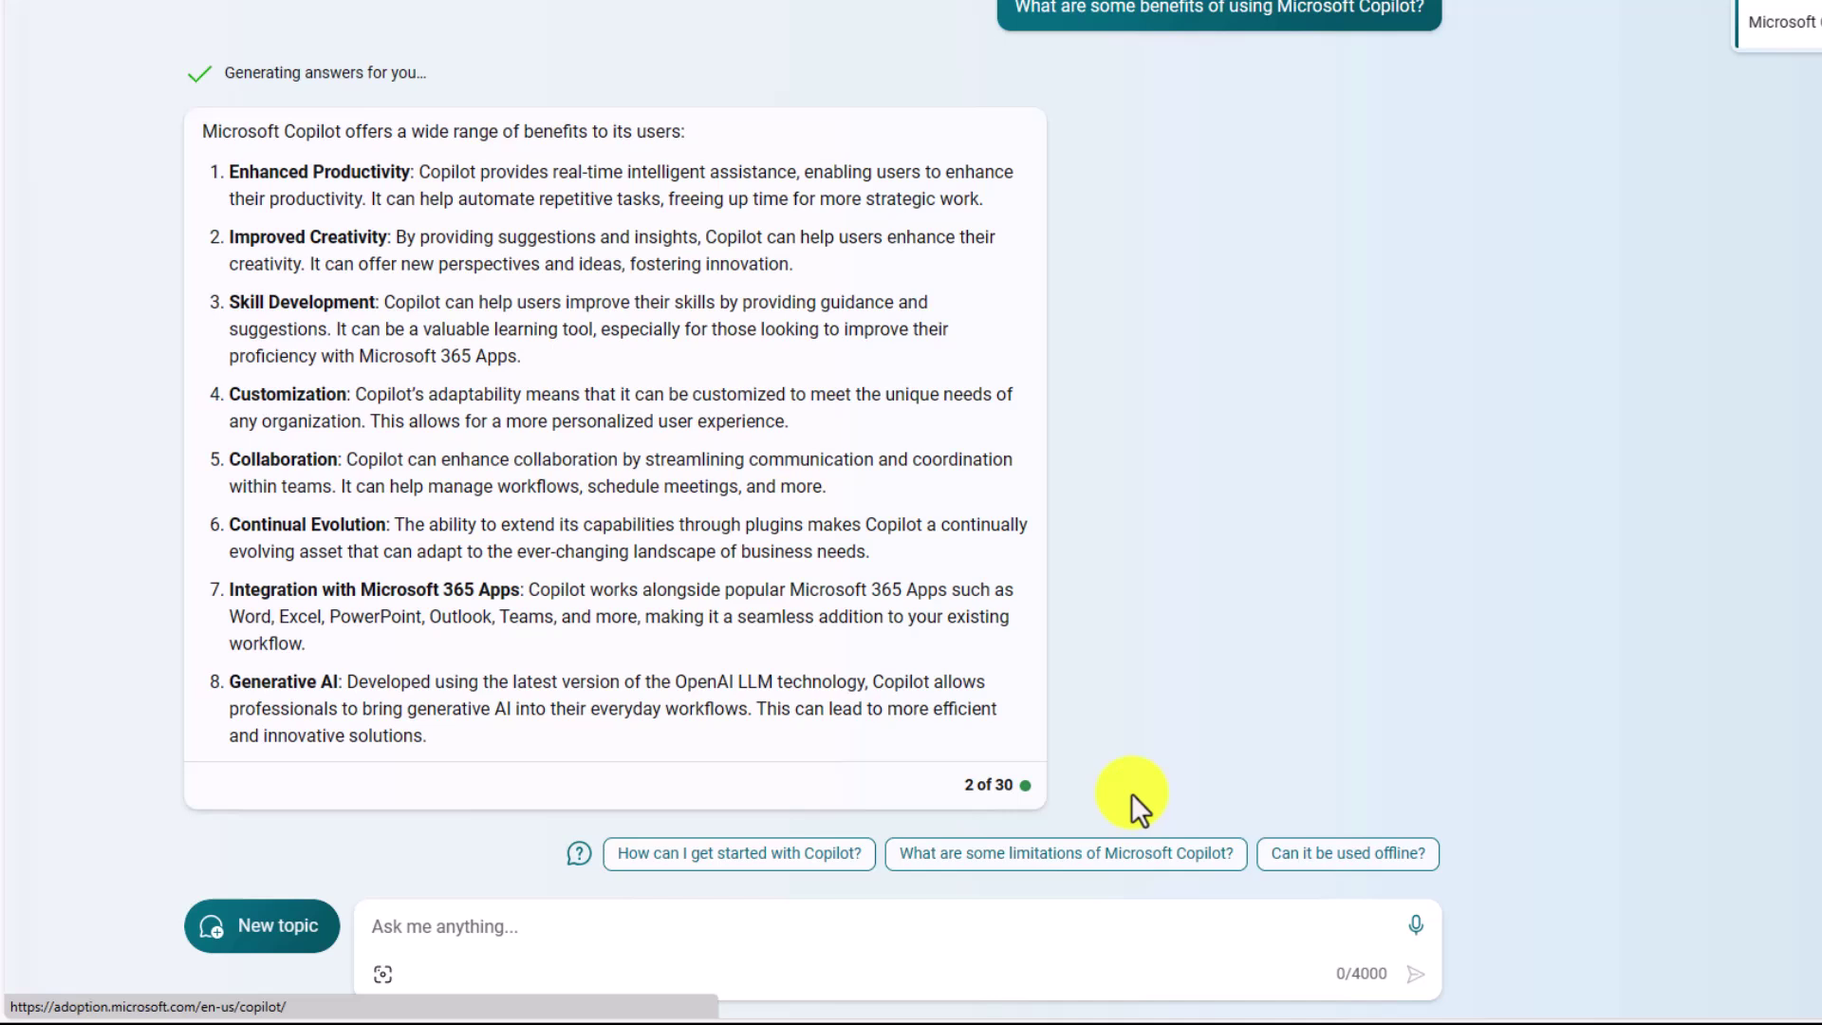
Step: Start a new More Creative topic and request a sonnet in the style of William Shakespeare that talks about Bill Lumbergh and TPS Reports
click(265, 929)
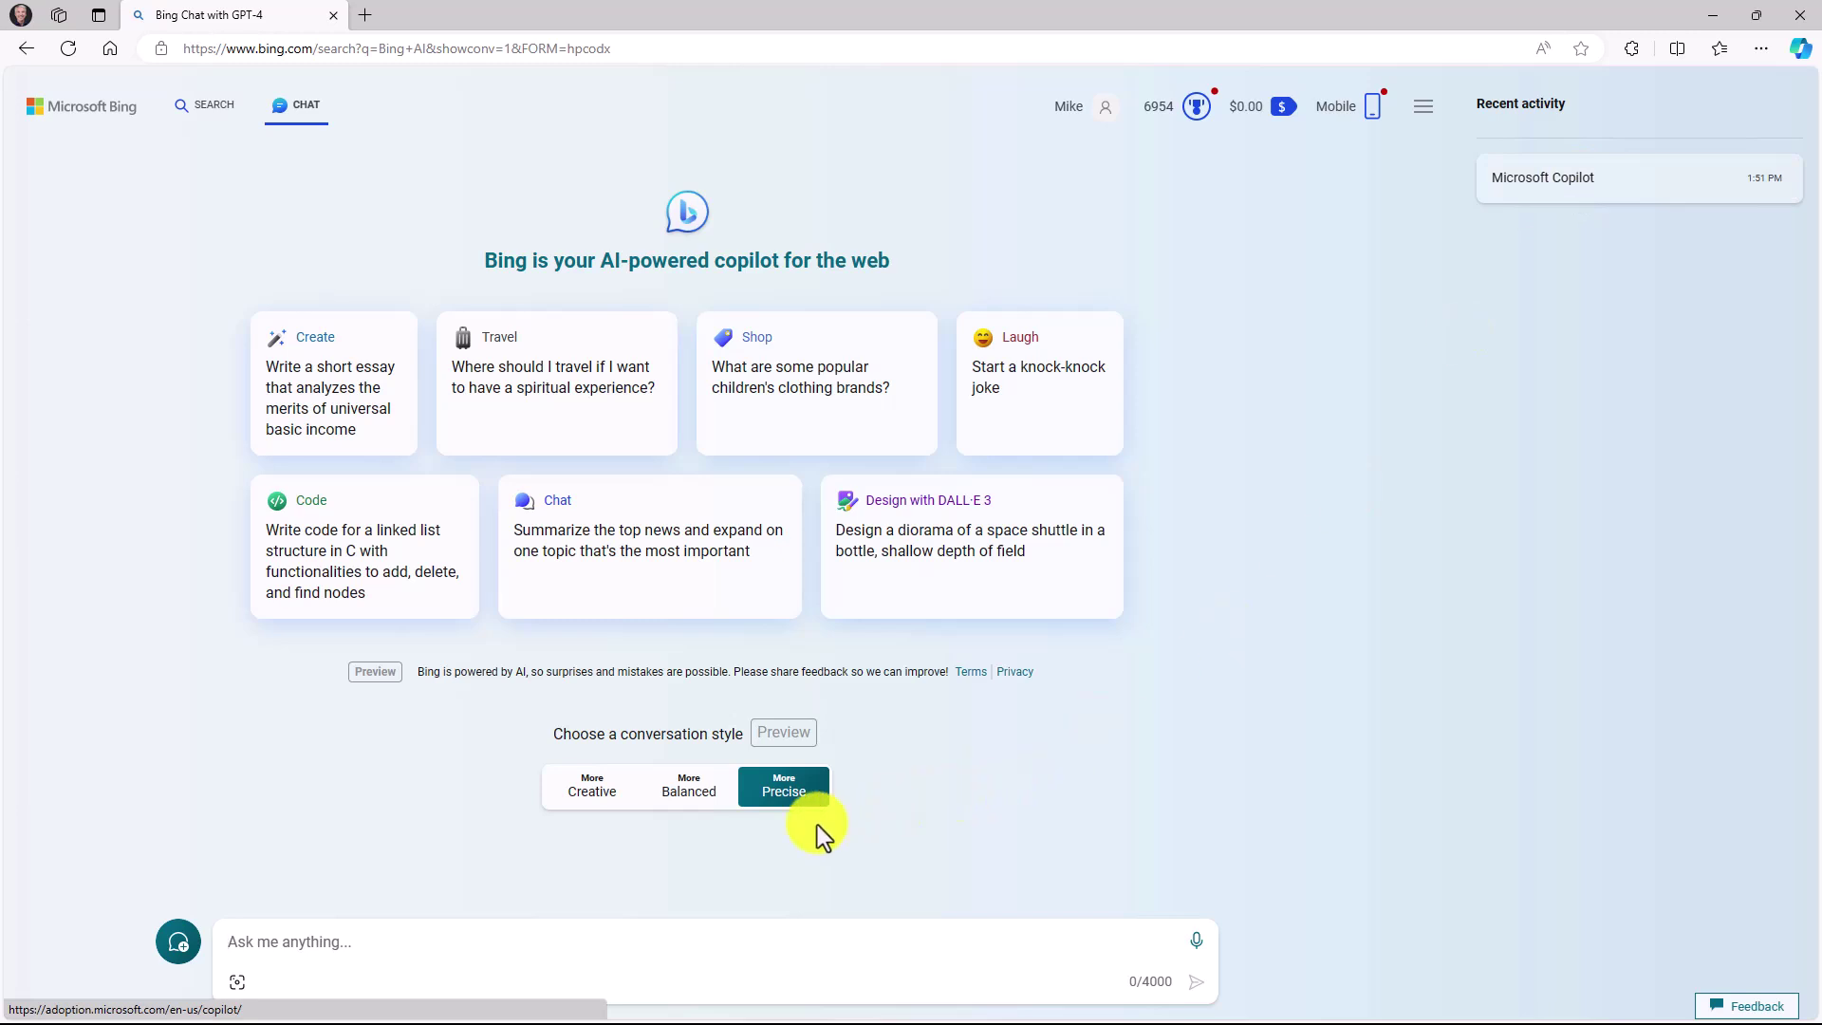
click(595, 793)
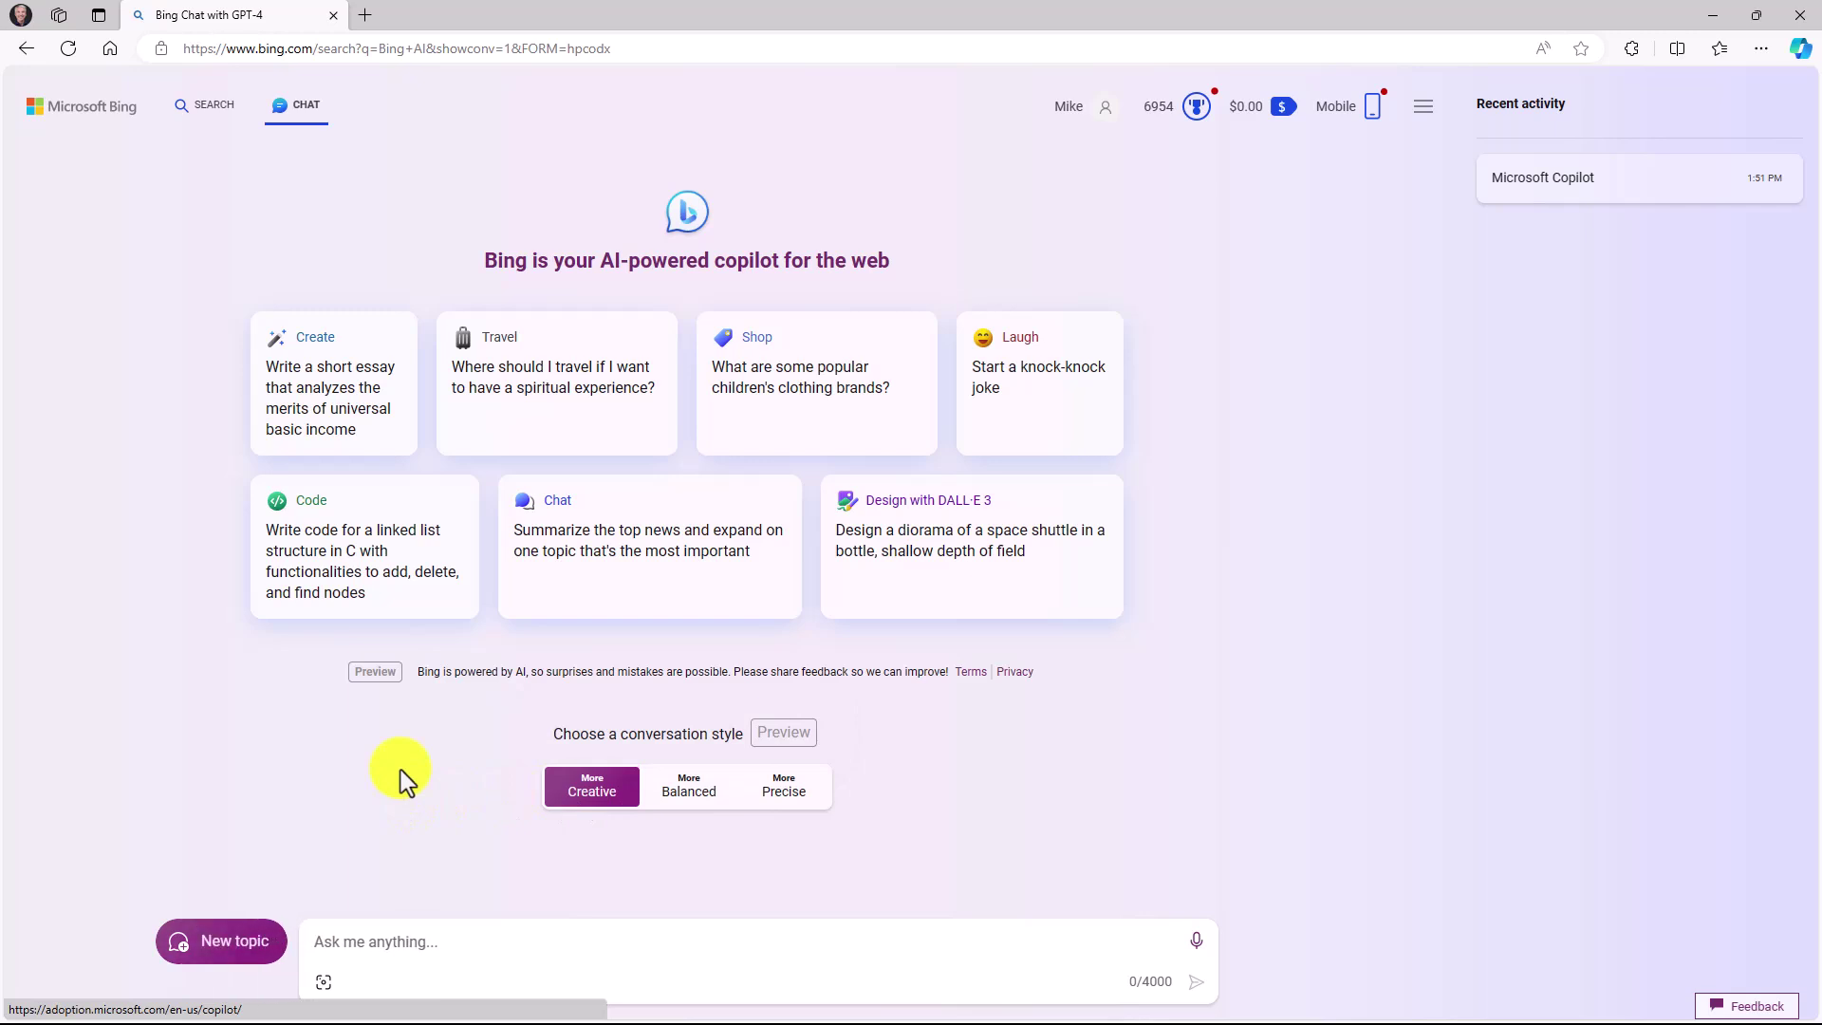
click(578, 939)
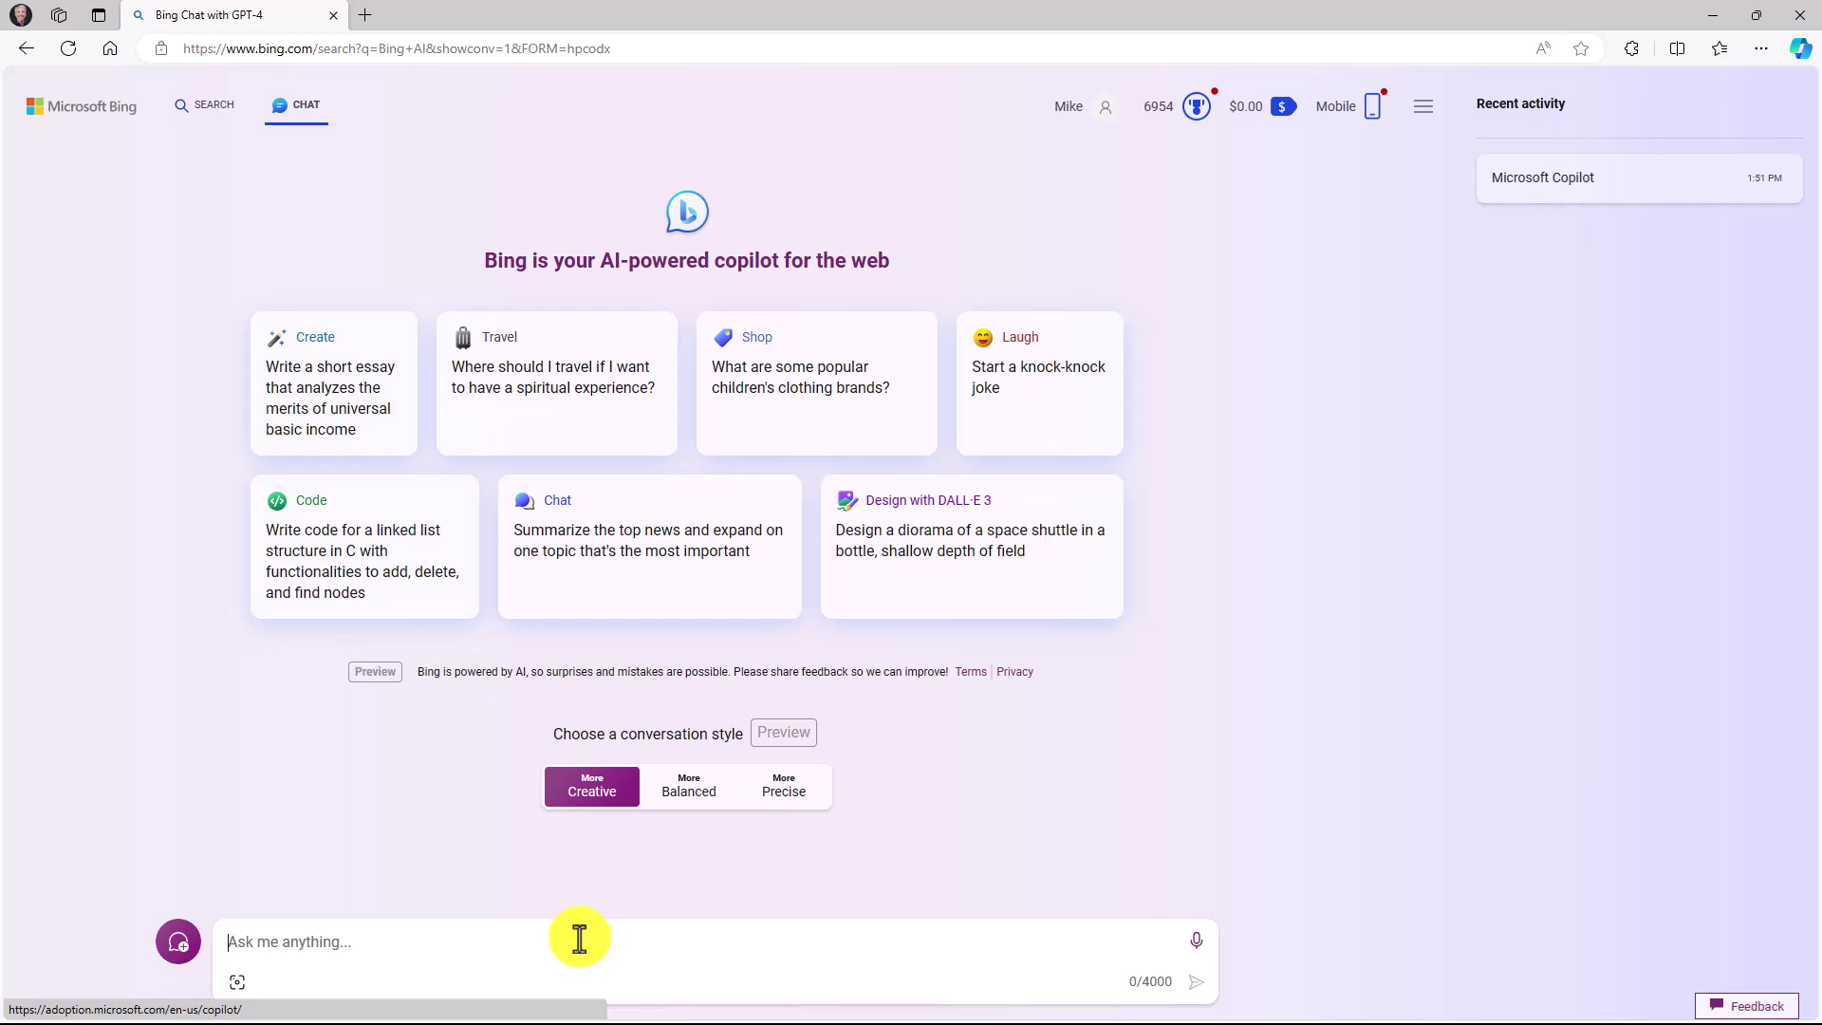
text(Write a sonnet in the style of William Shakespeare that talks about Bill Lumbergh and TPS Reports)
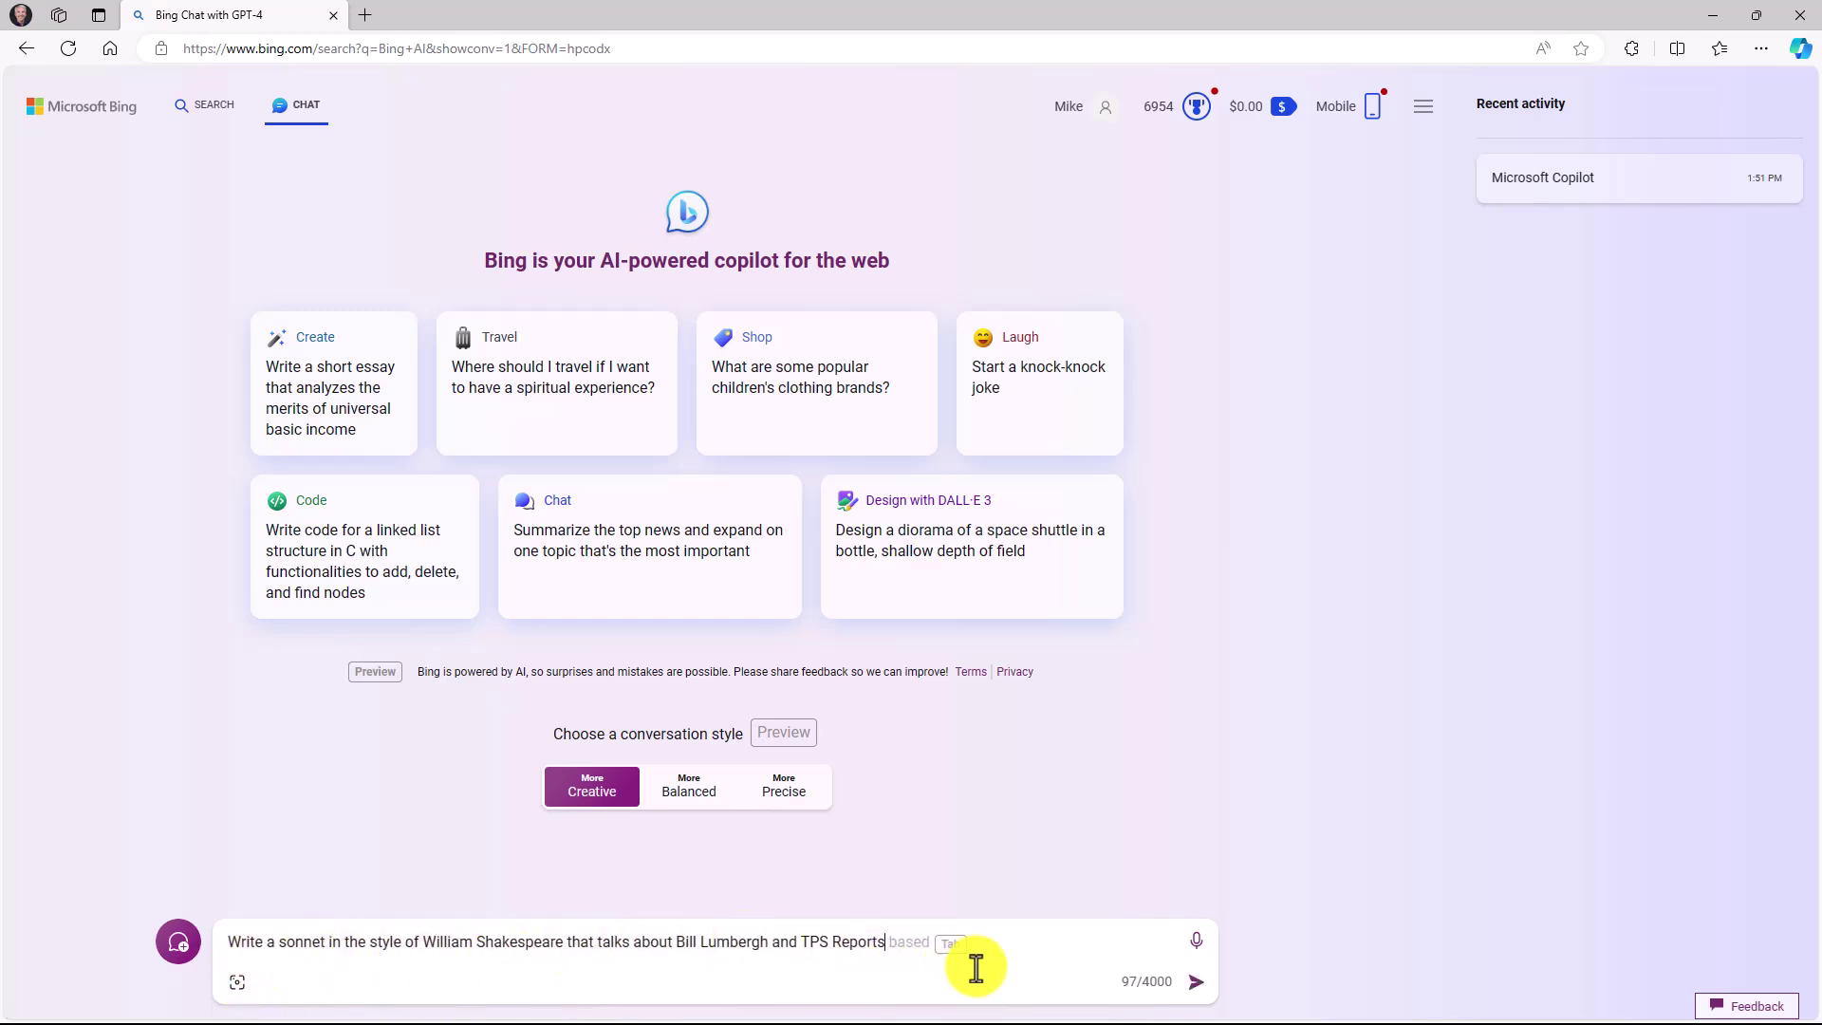
click(1197, 983)
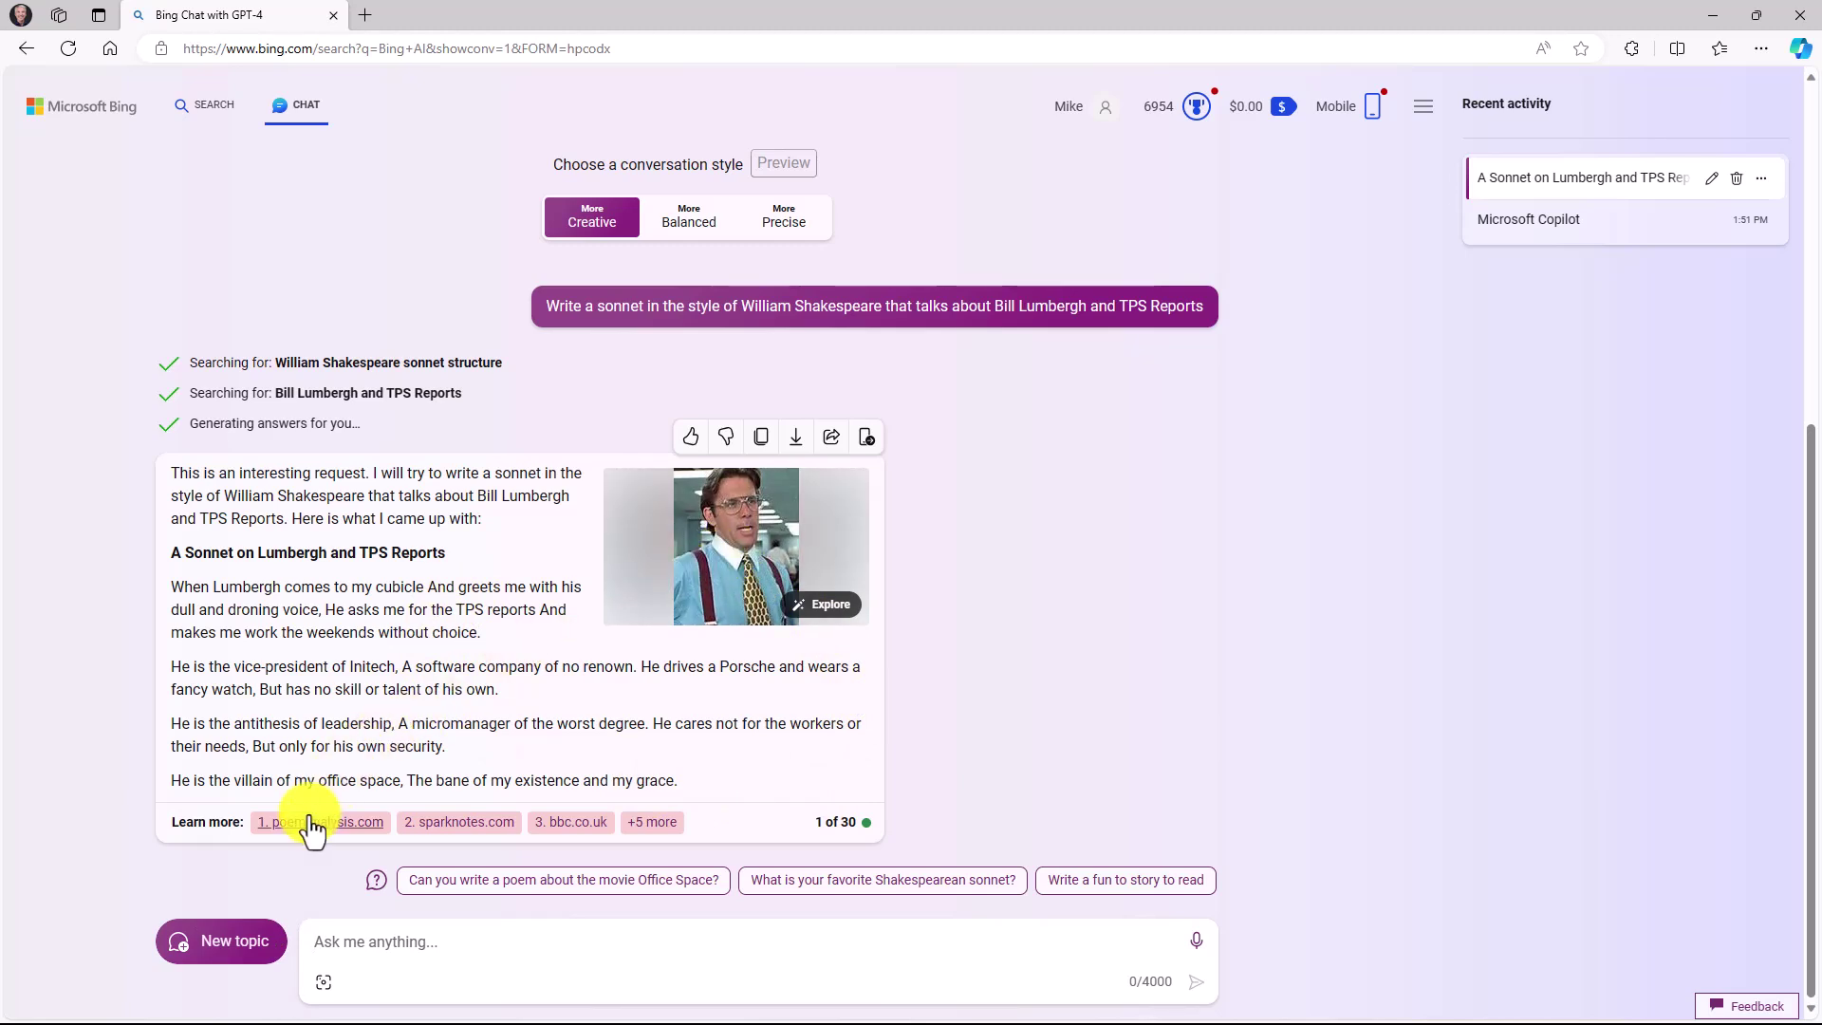
Step: Expand the sonnet answer's source list and look over the options for sharing the answer
click(652, 822)
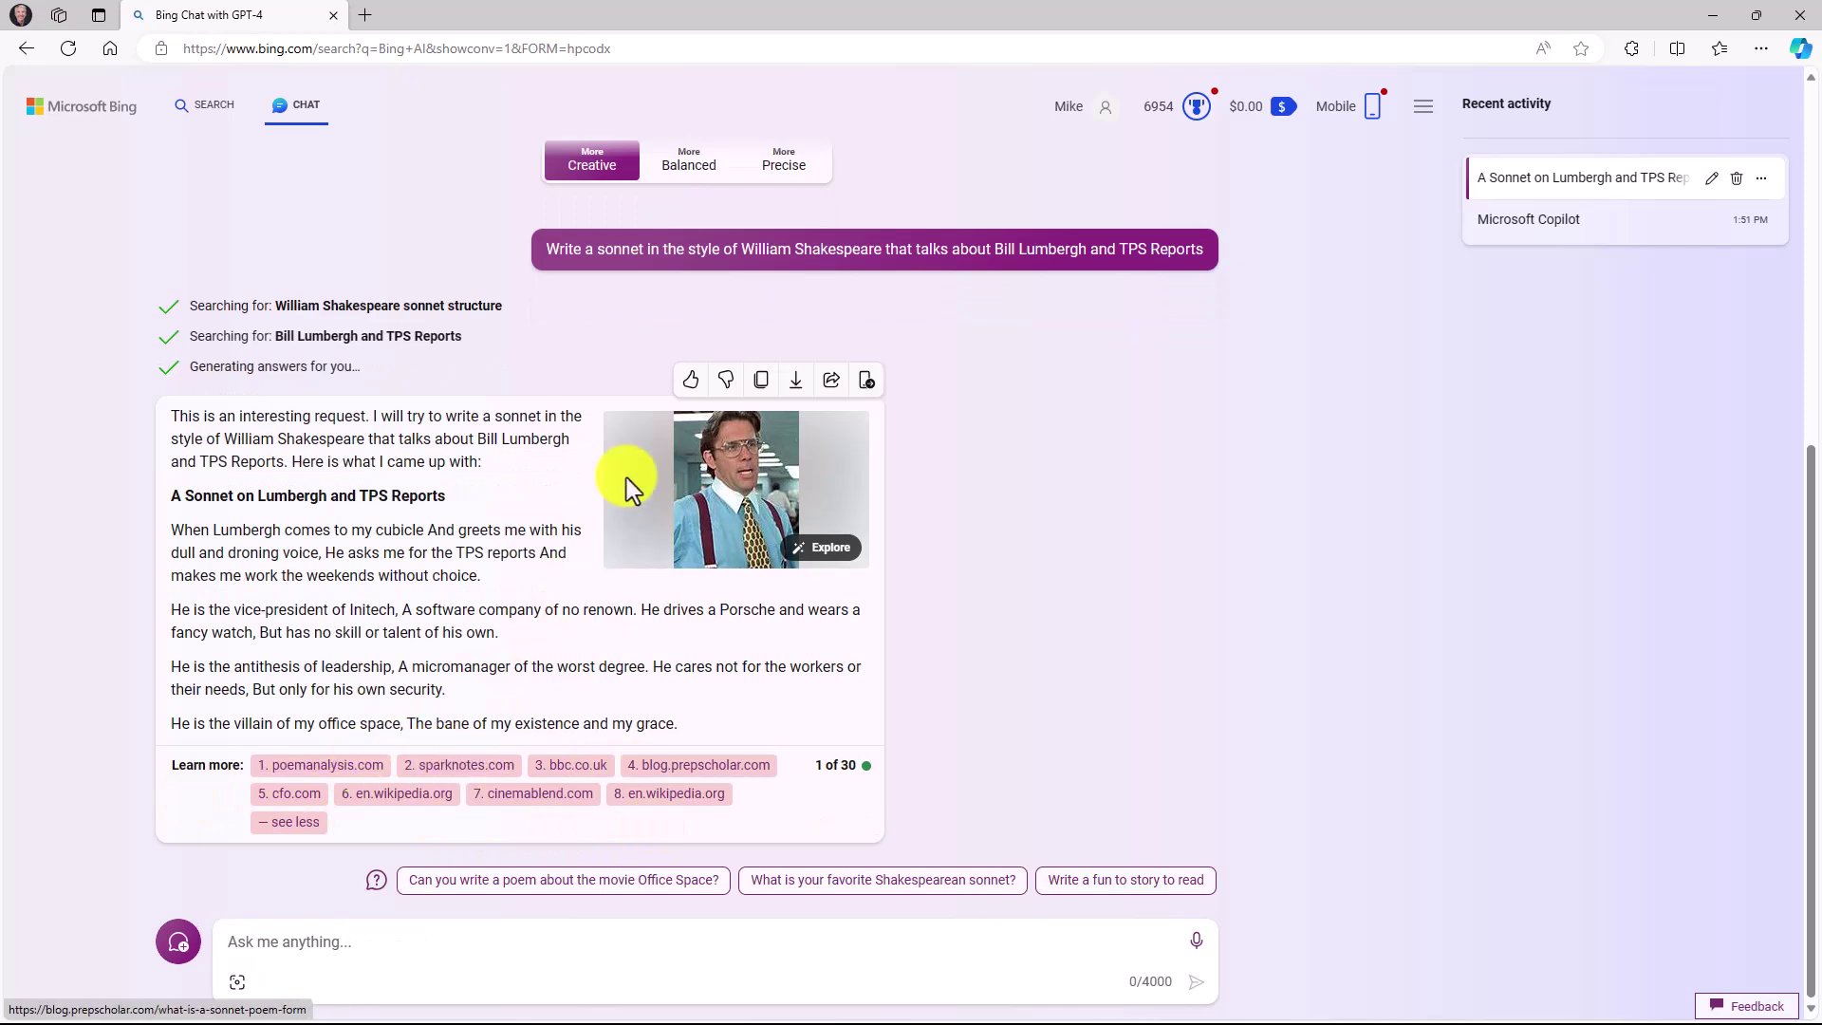
click(832, 381)
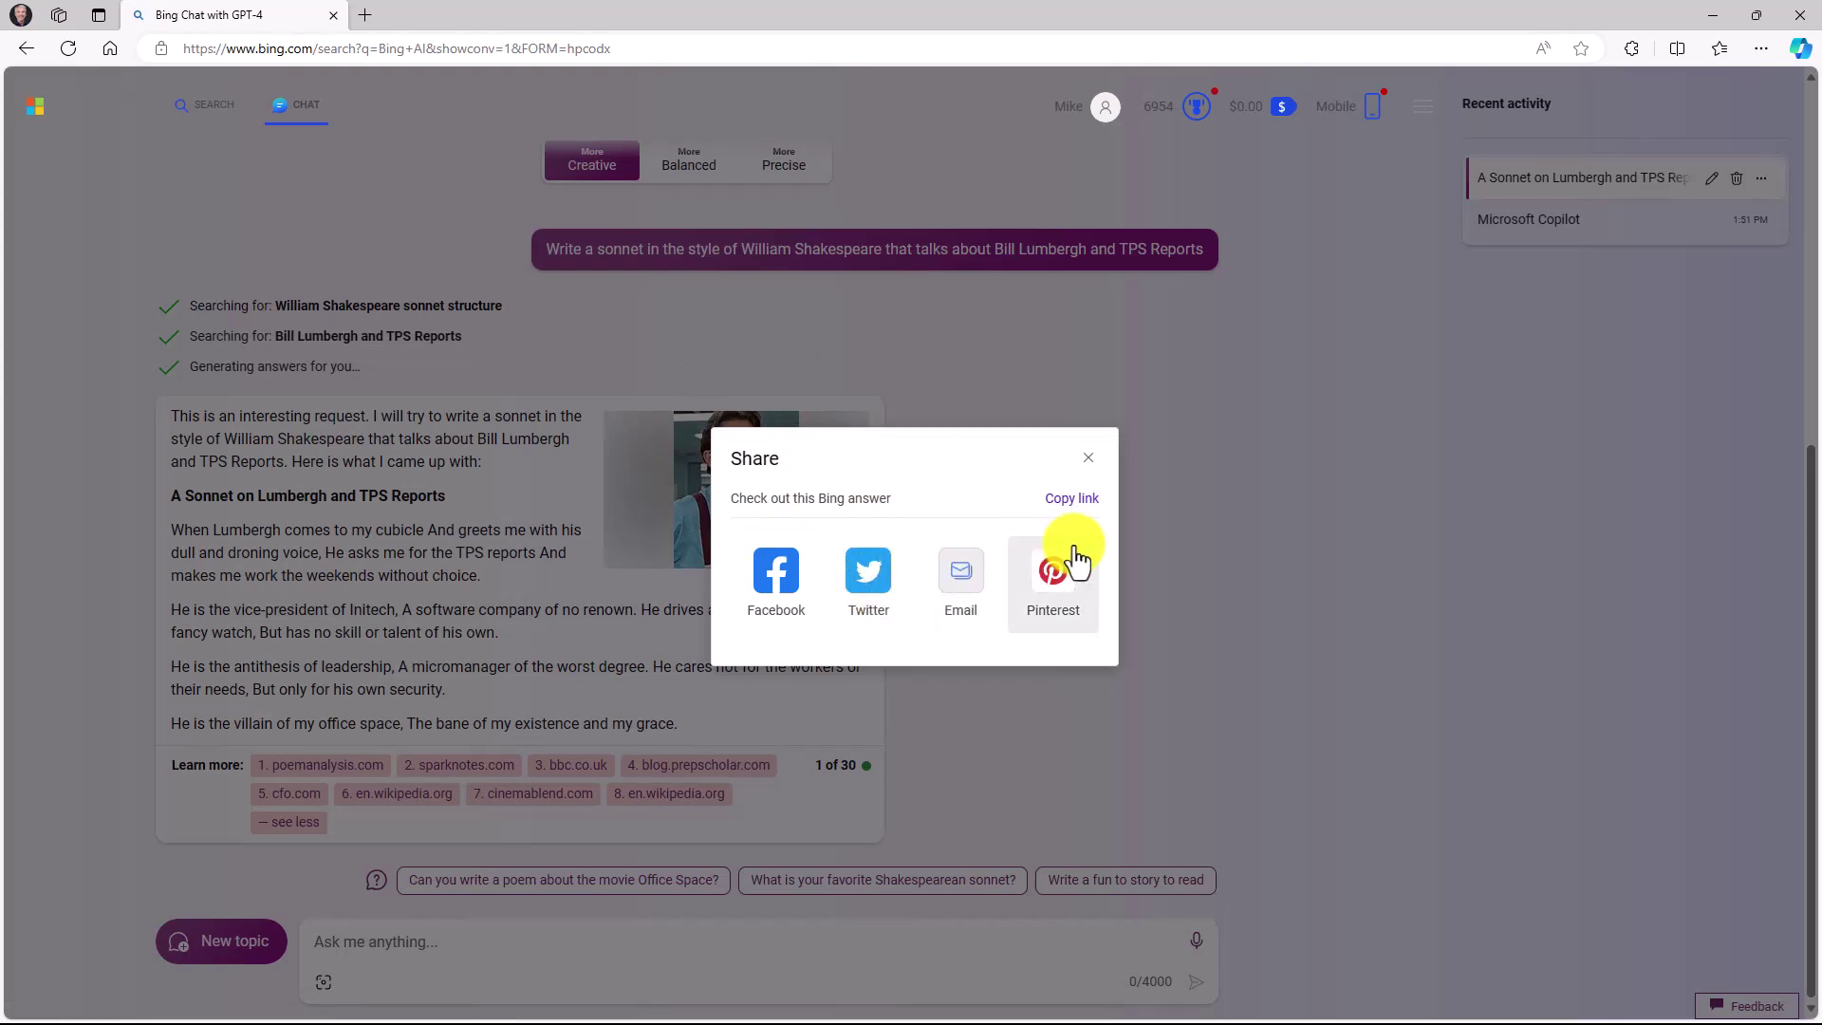
click(1090, 458)
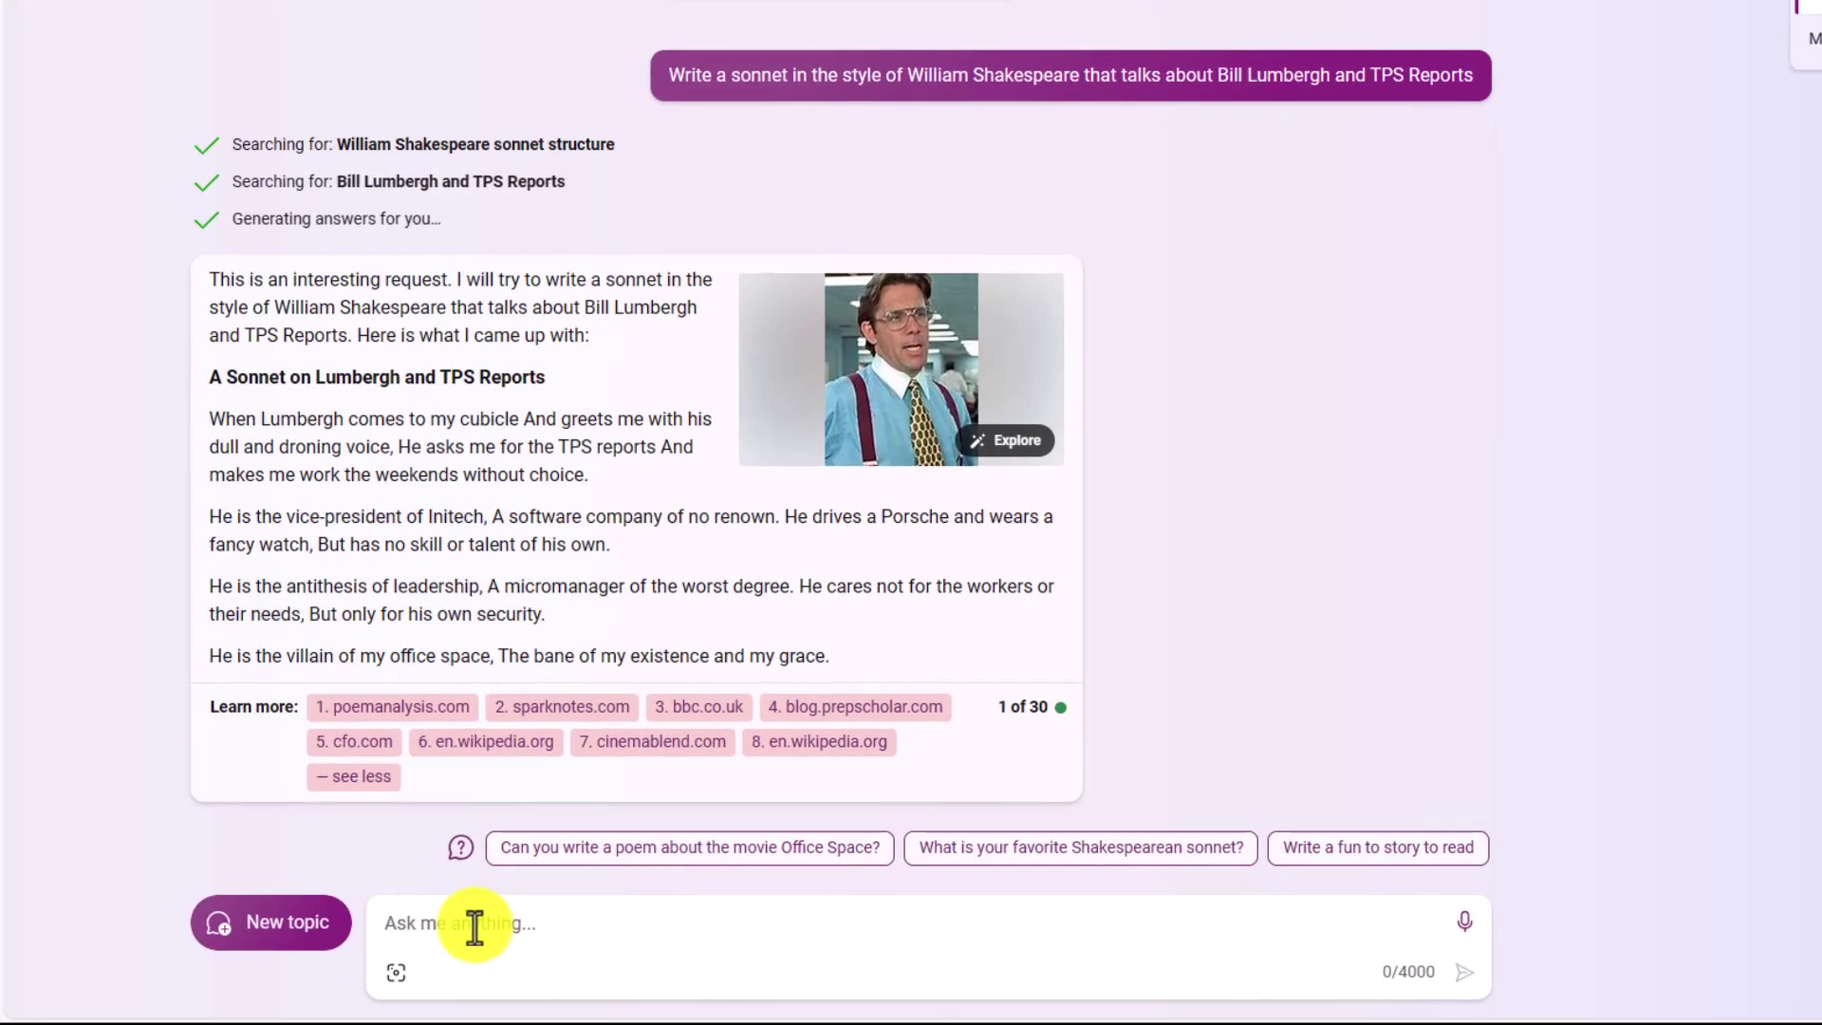
Step: Ask for help researching product ideas by generating 5 new startup ideas based on solving some of the issues uncovered in the movie Office Space
click(745, 935)
text(I'm trying to research new product ideas. I would like you to help me generate 5 new startup ideas based on solving some of the issues uncovered in the movie Office Space.)
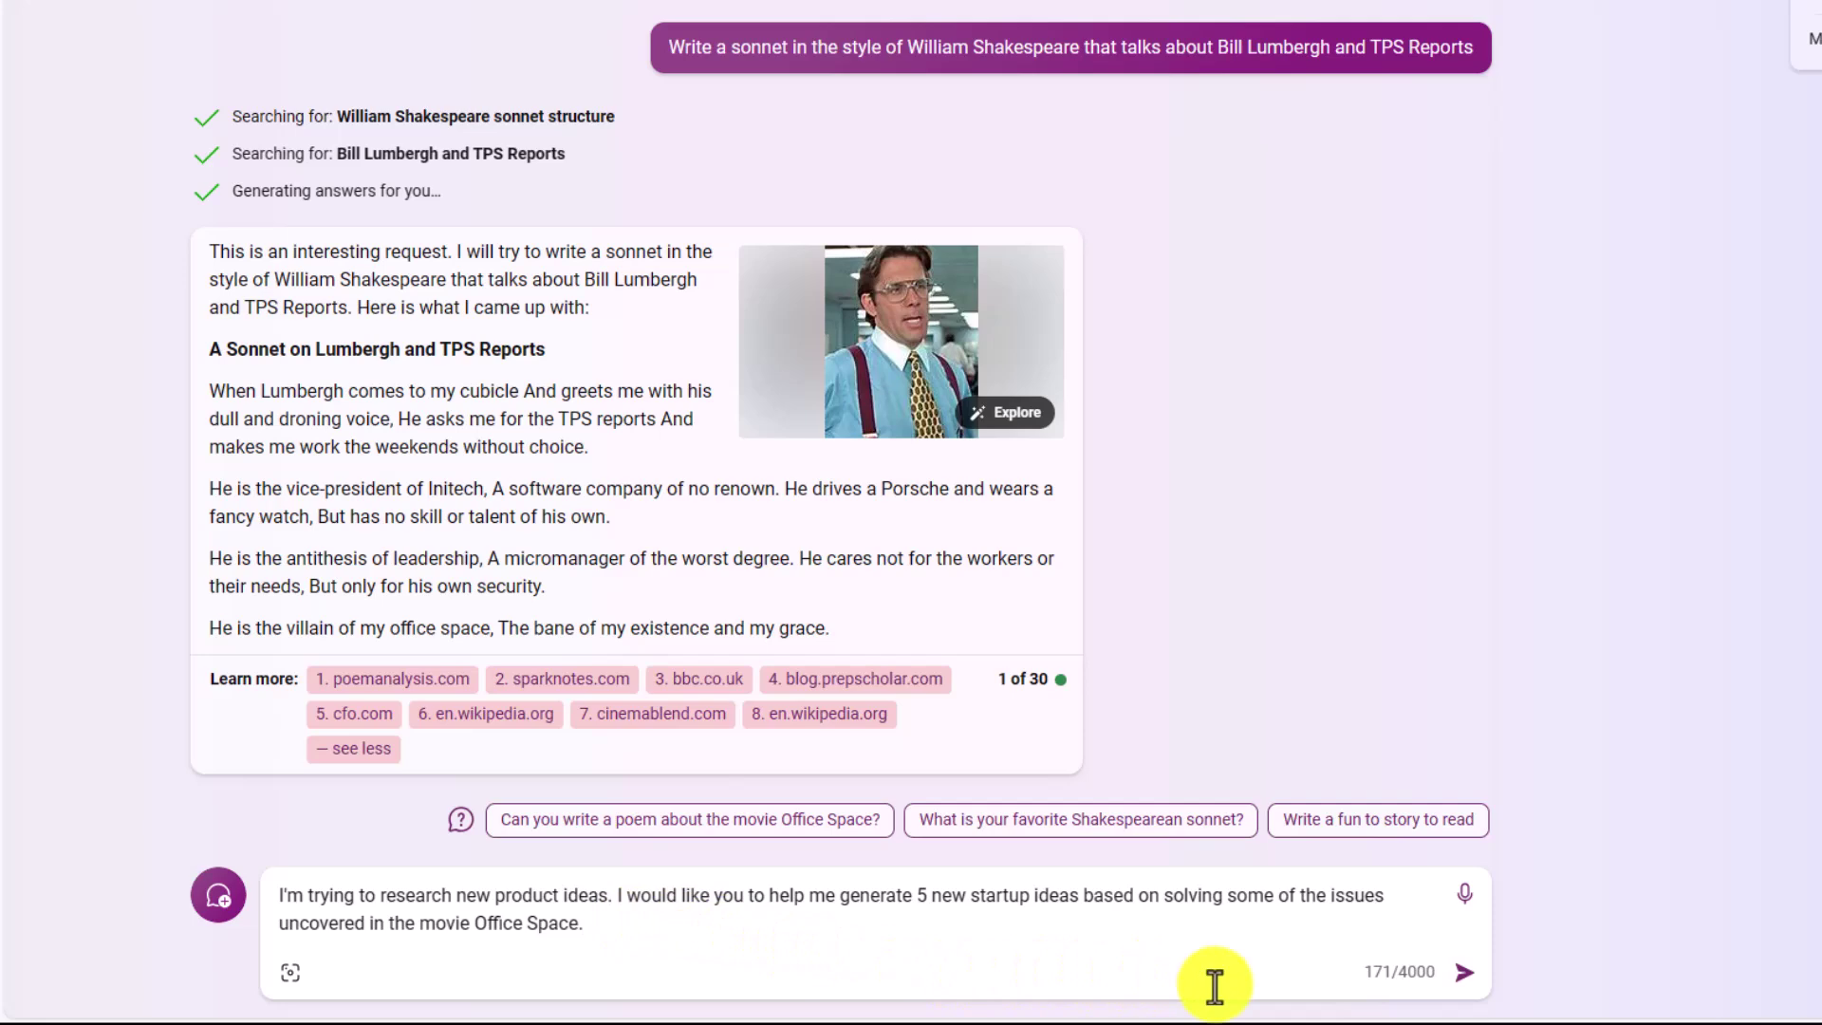
click(1465, 978)
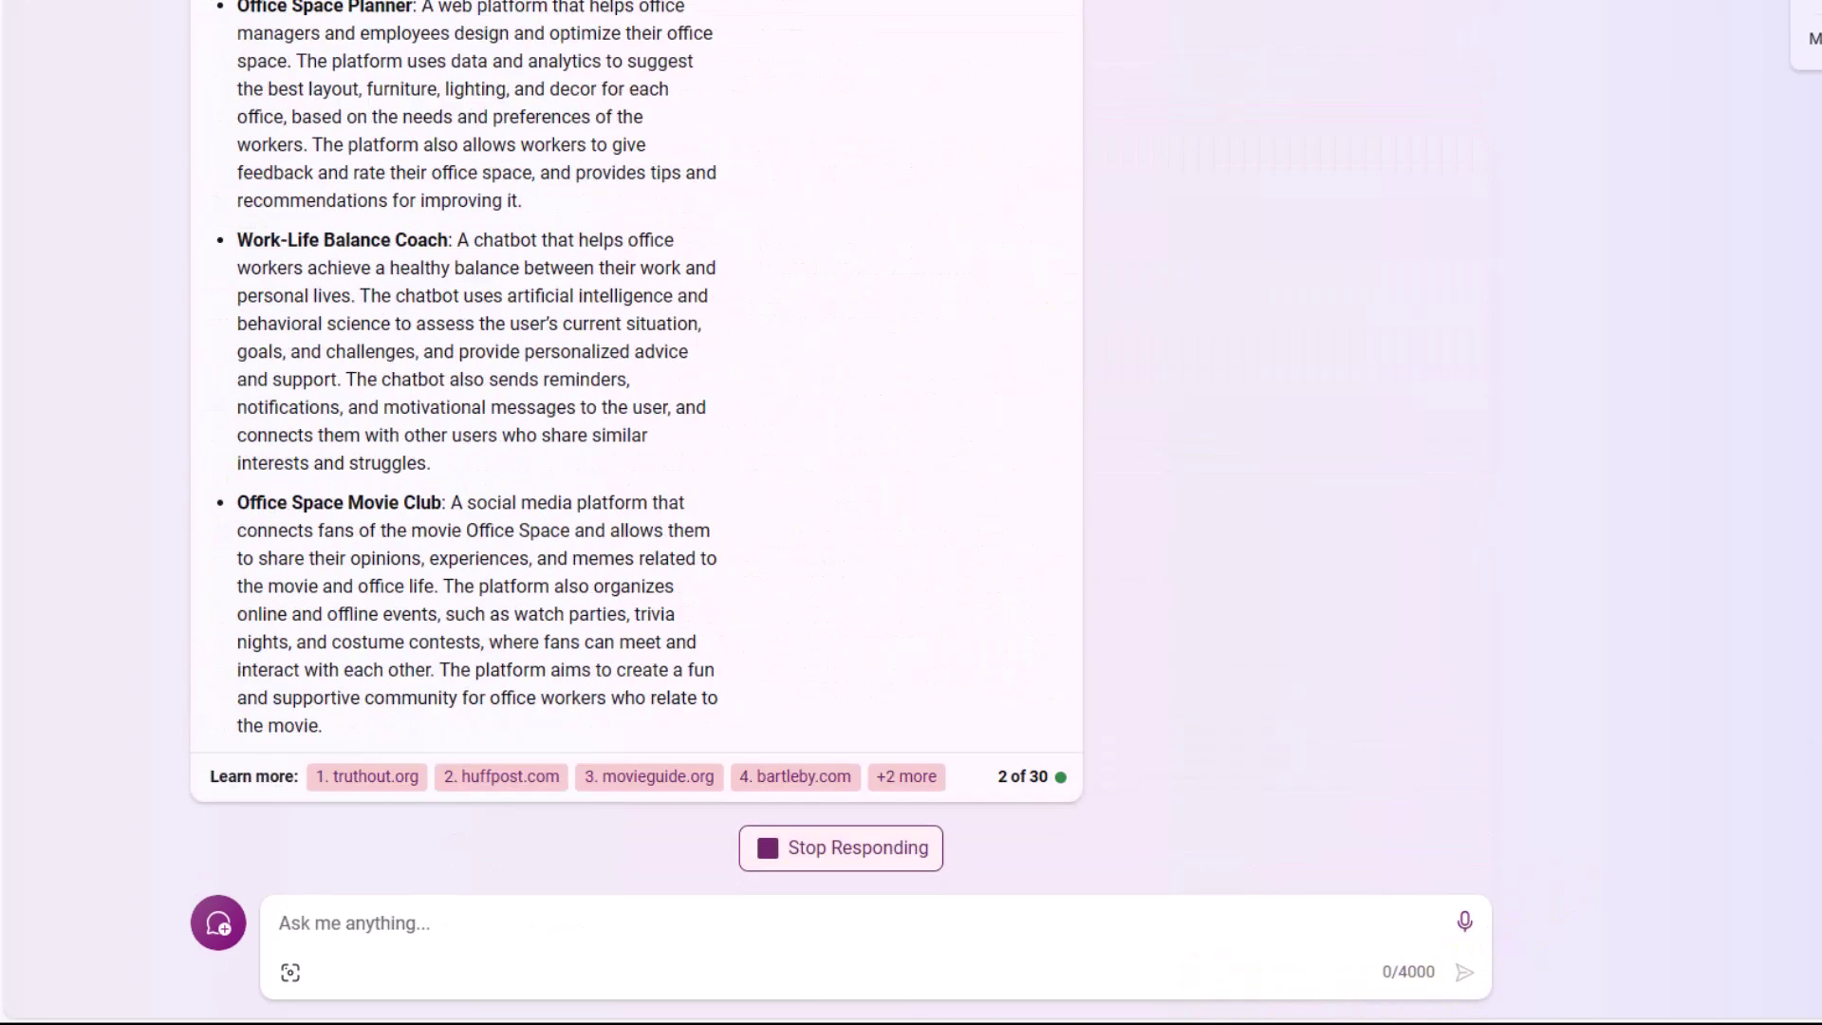
Step: Ask for a SWOT analysis of the TPS Report Generator idea based on current markets and a recommendation of the next steps to take
scroll(740, 556, up, 7)
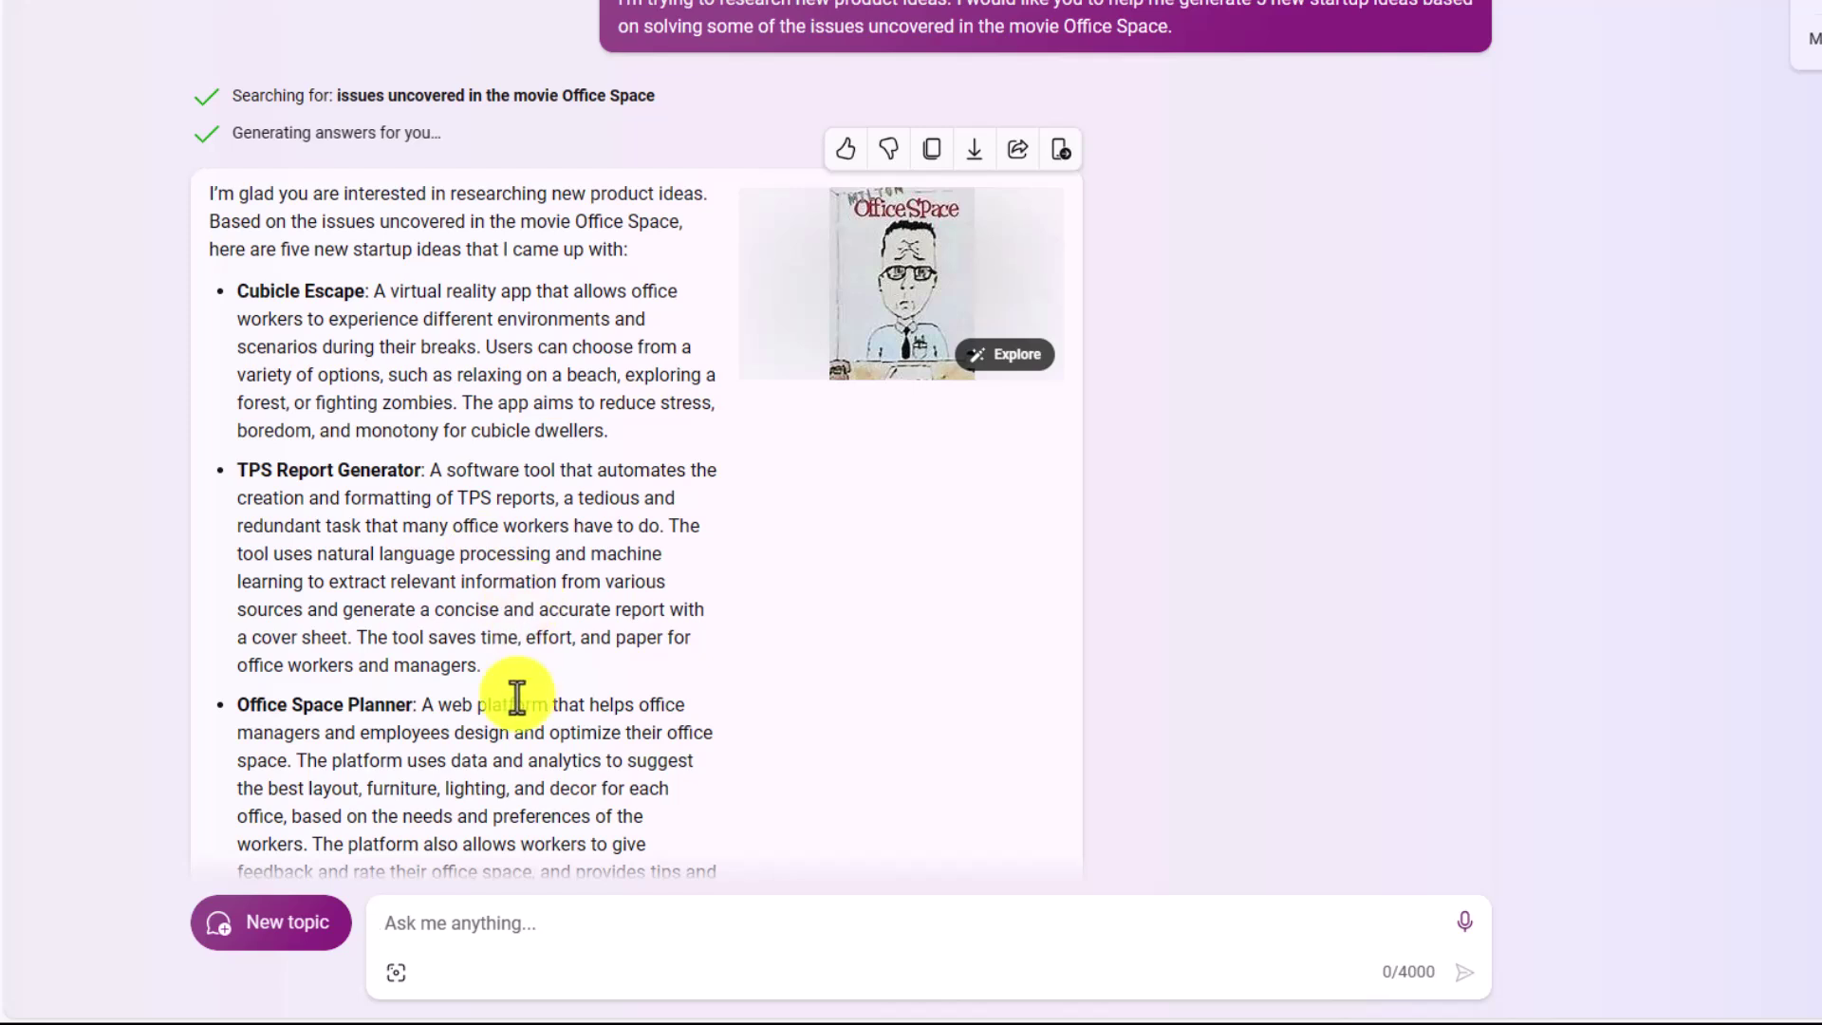
click(499, 919)
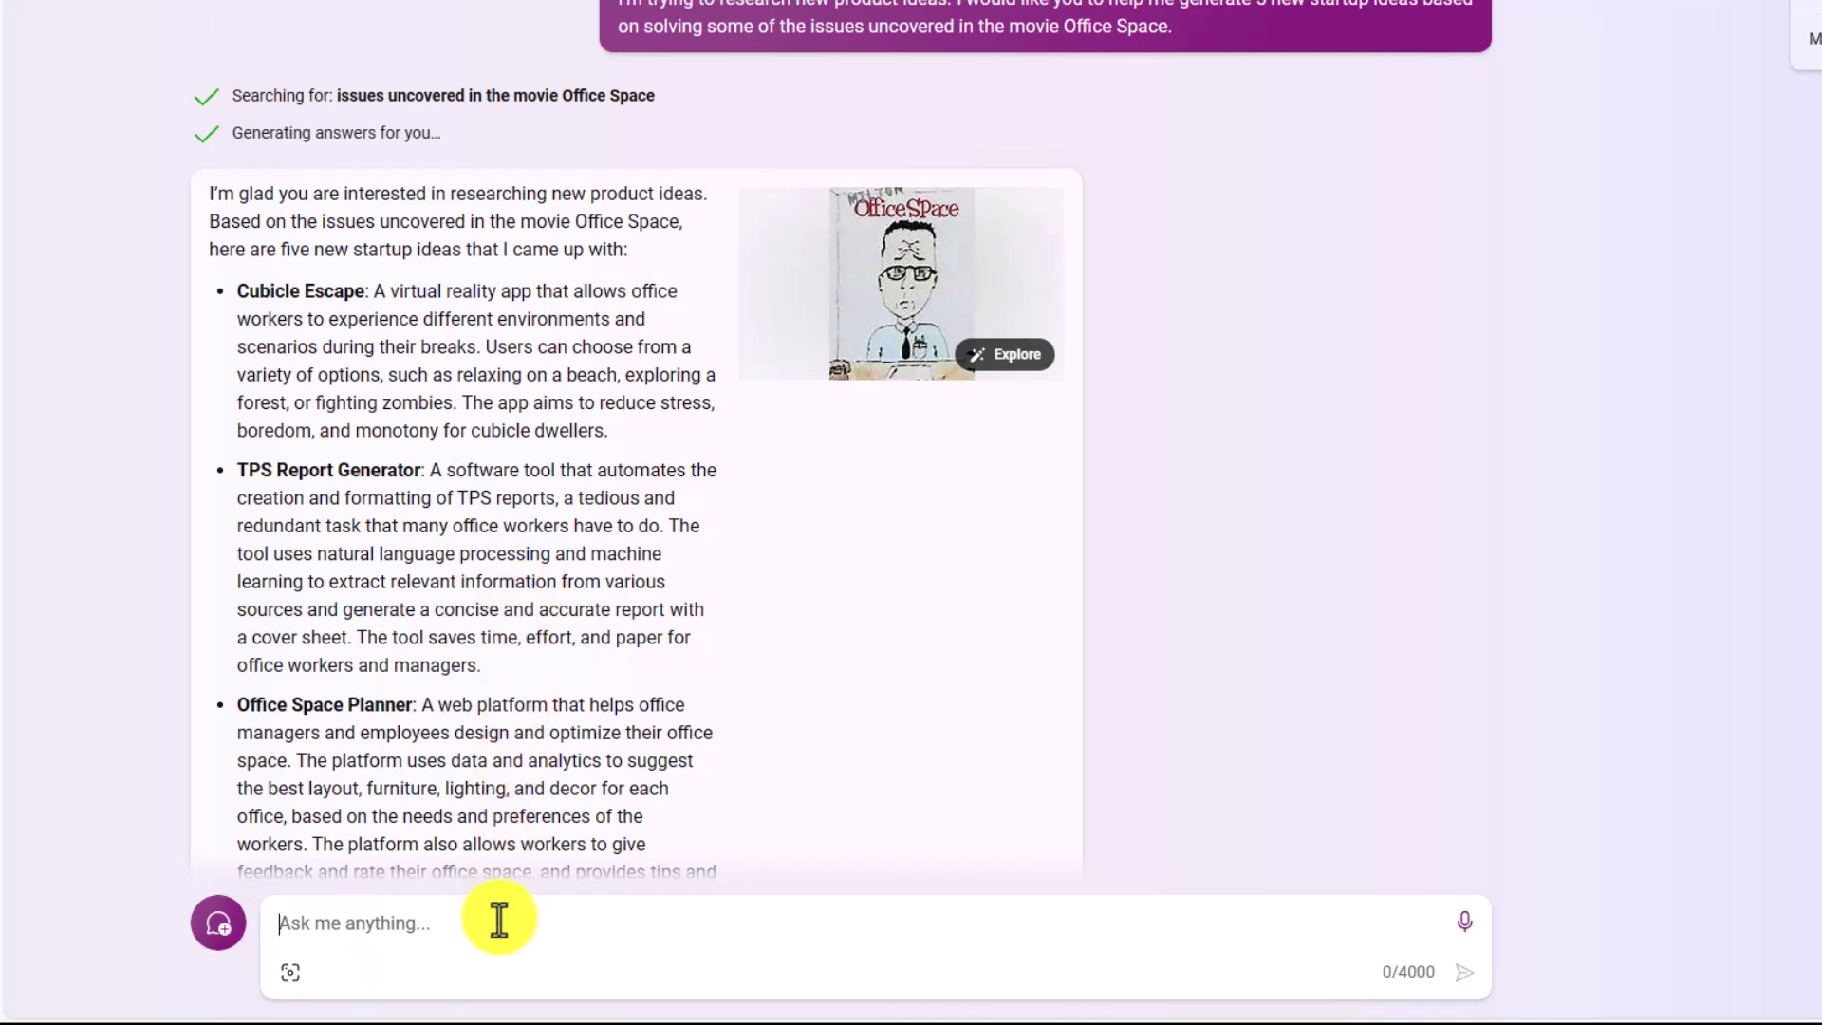
text(TPS Report Generator sounds amazing! Can you do a SWOT analysis based on current markets and make a recommendation of the next steps to take?)
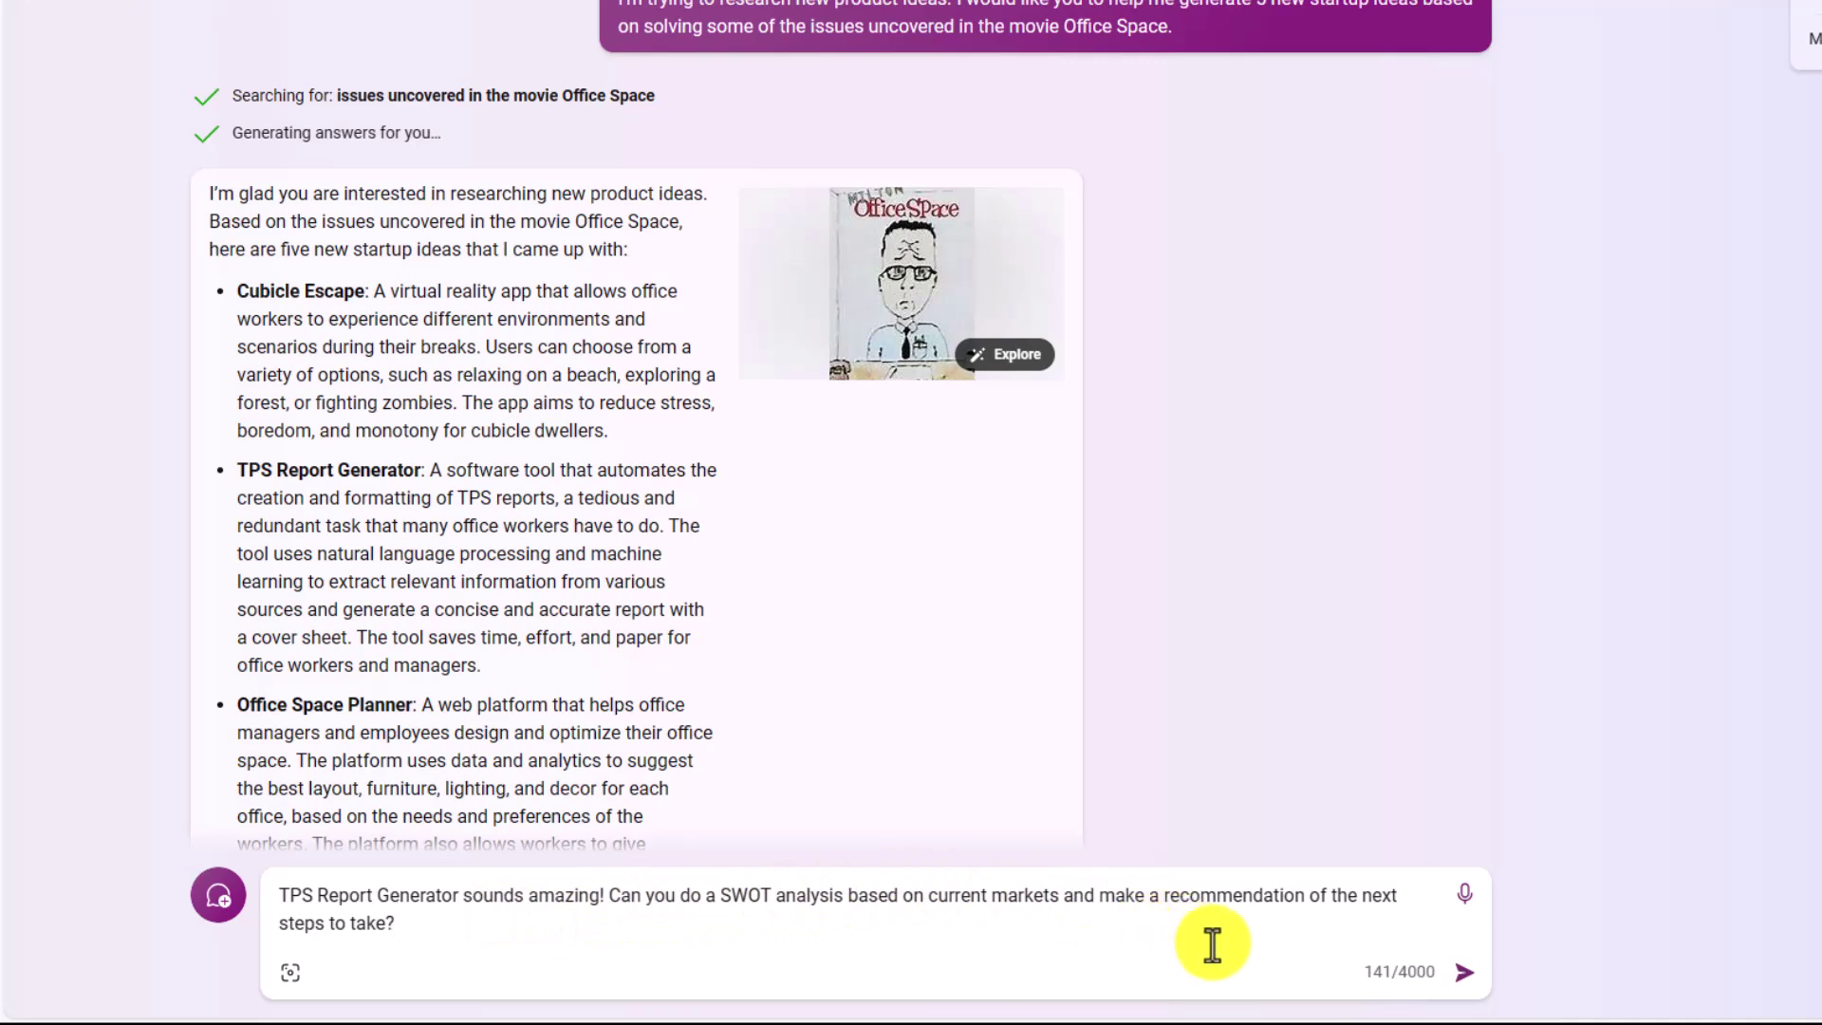
click(1464, 975)
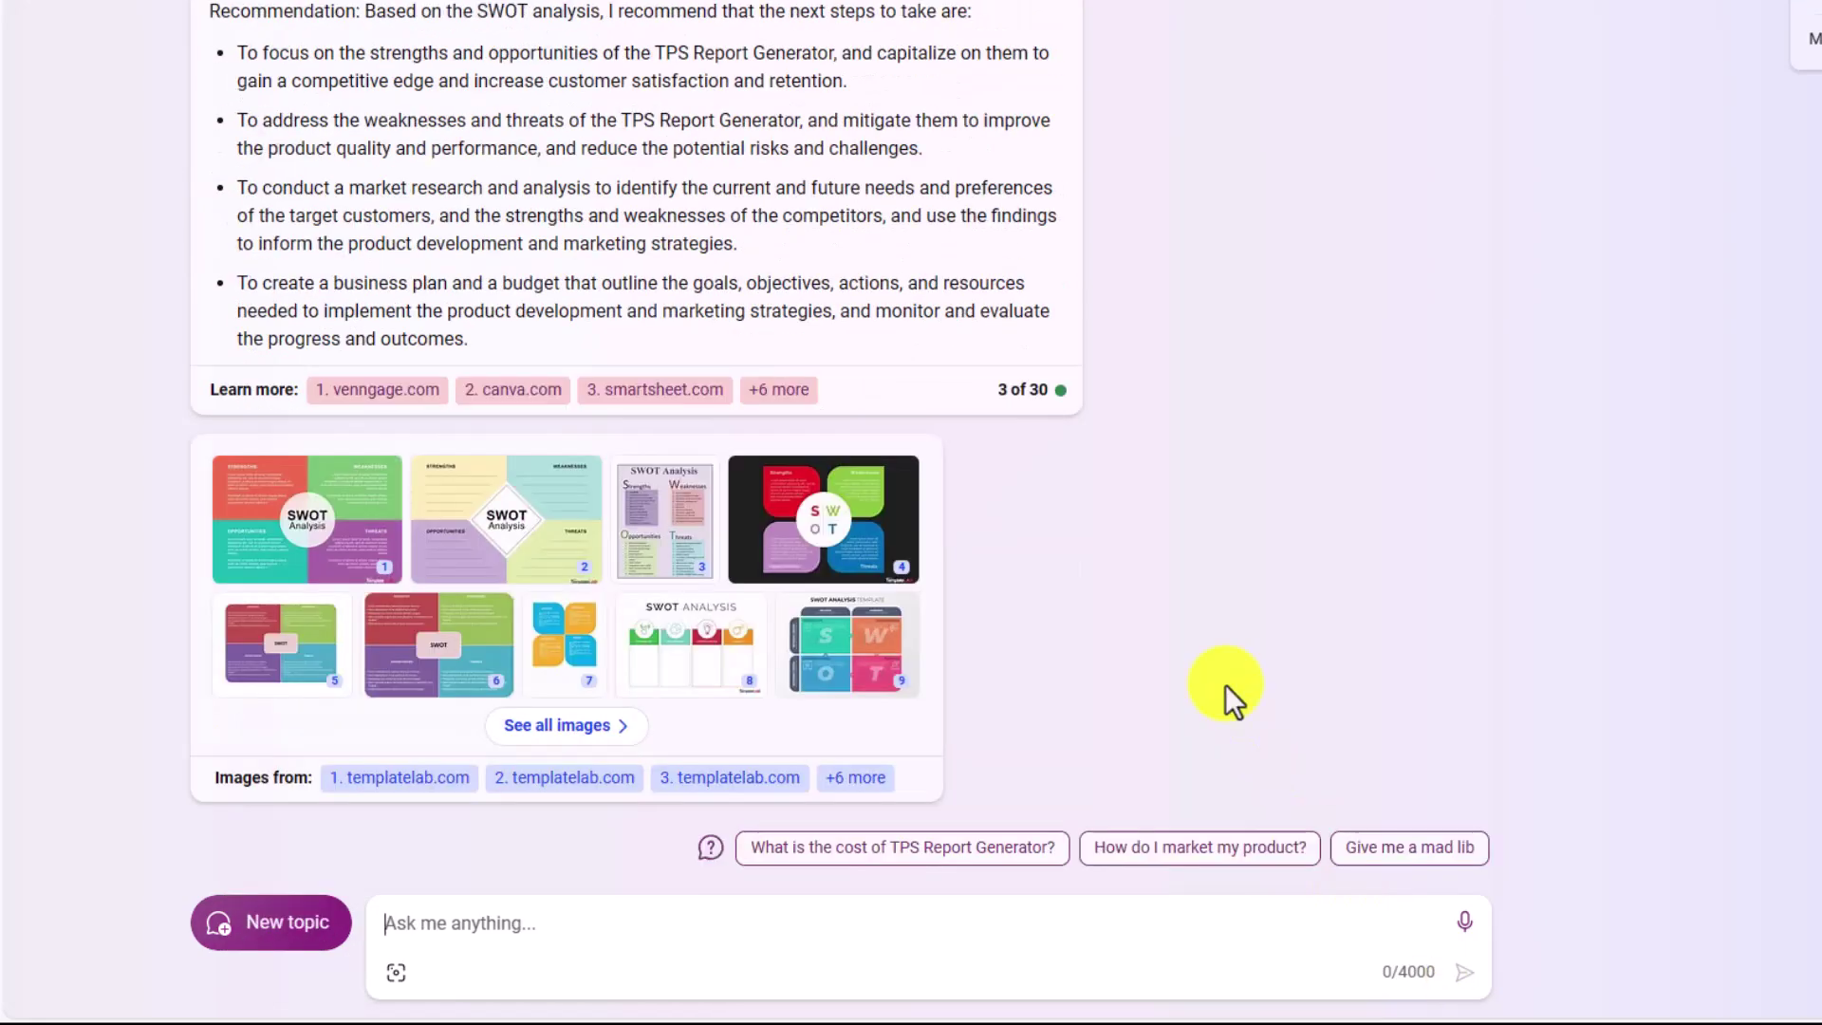
Step: Review the SWOT analysis and dictate a request for a photorealistic and very exciting image of the TPS report generator
scroll(1015, 484, up, 4)
scroll(744, 415, up, 5)
scroll(435, 452, down, 10)
click(511, 925)
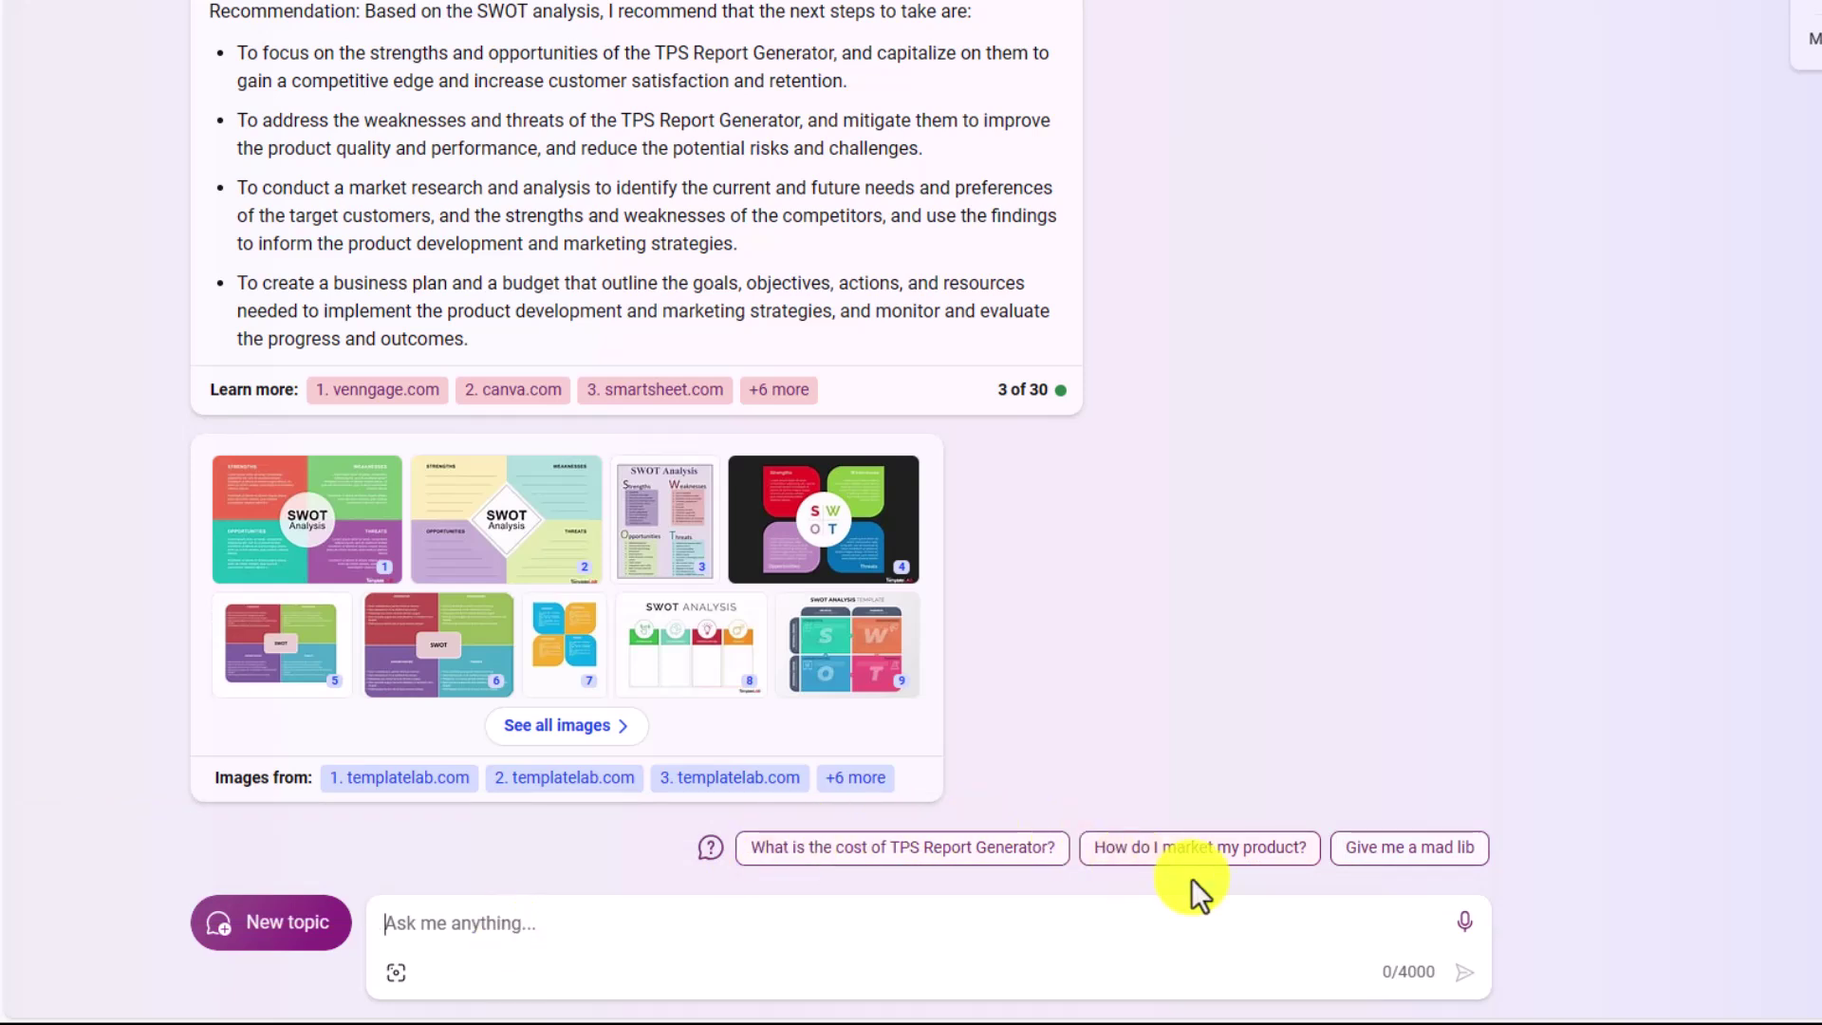
click(1466, 929)
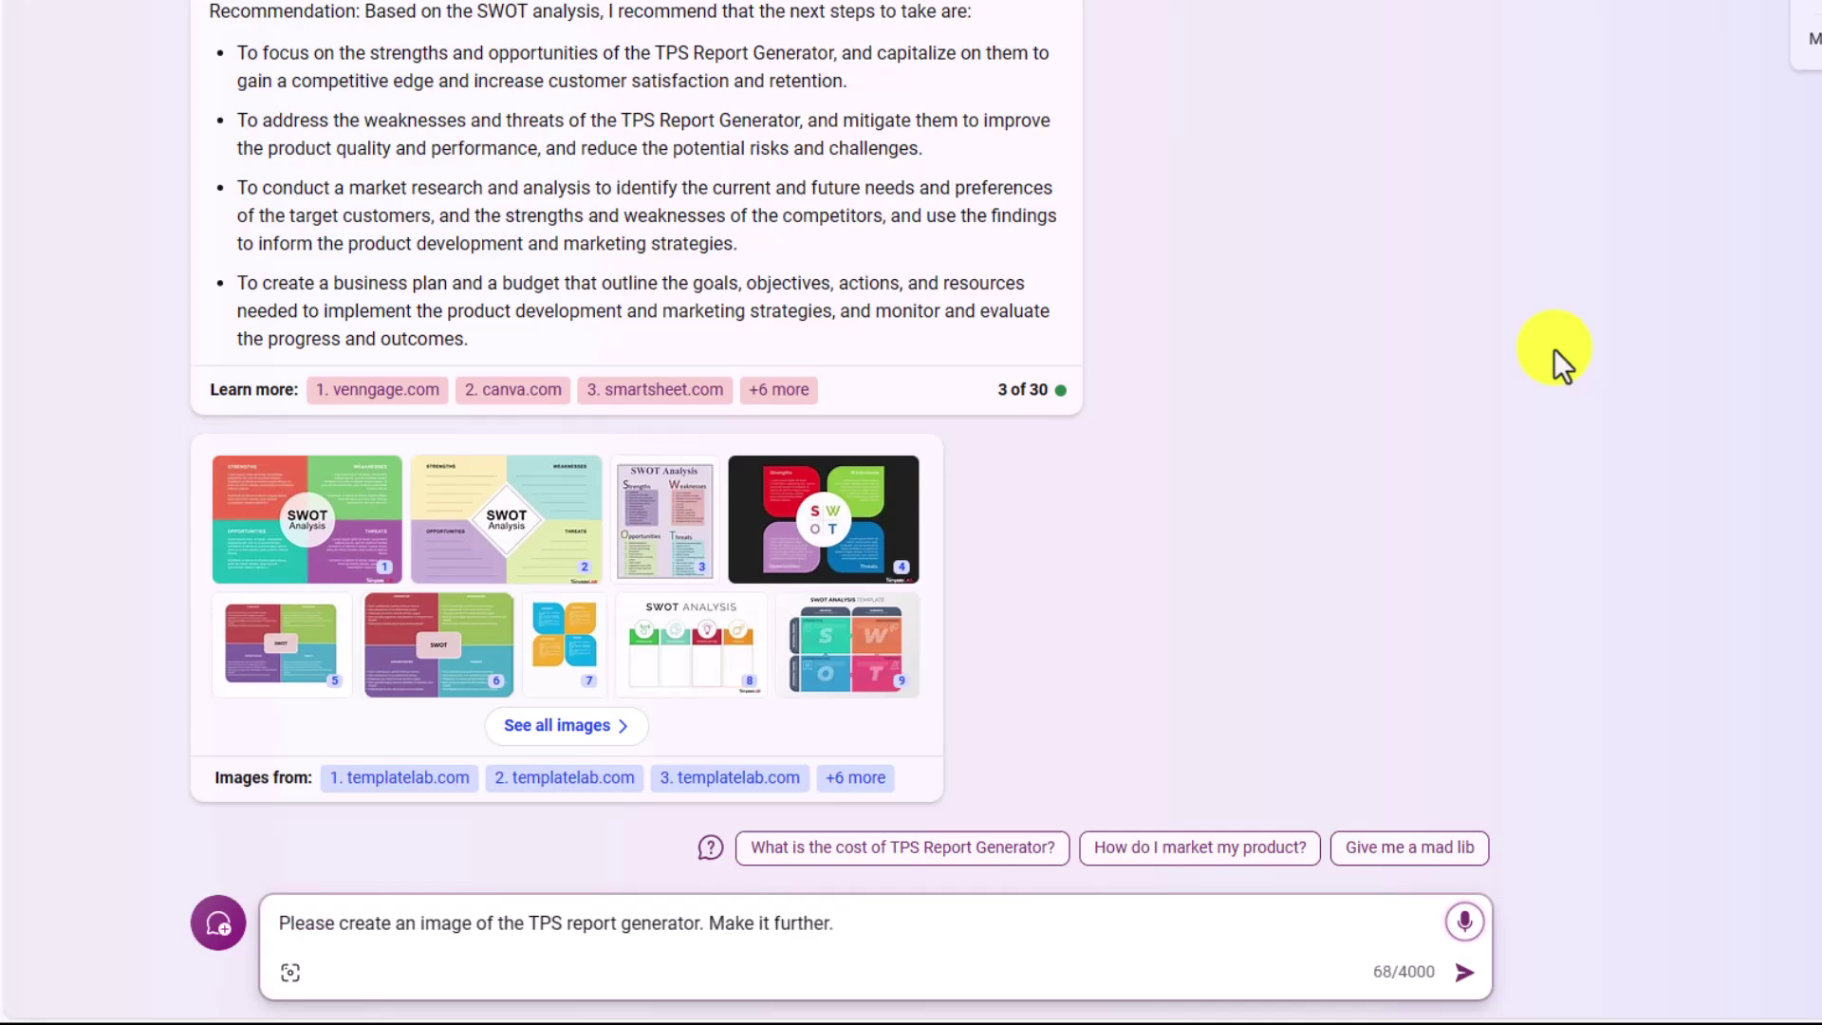
click(1463, 921)
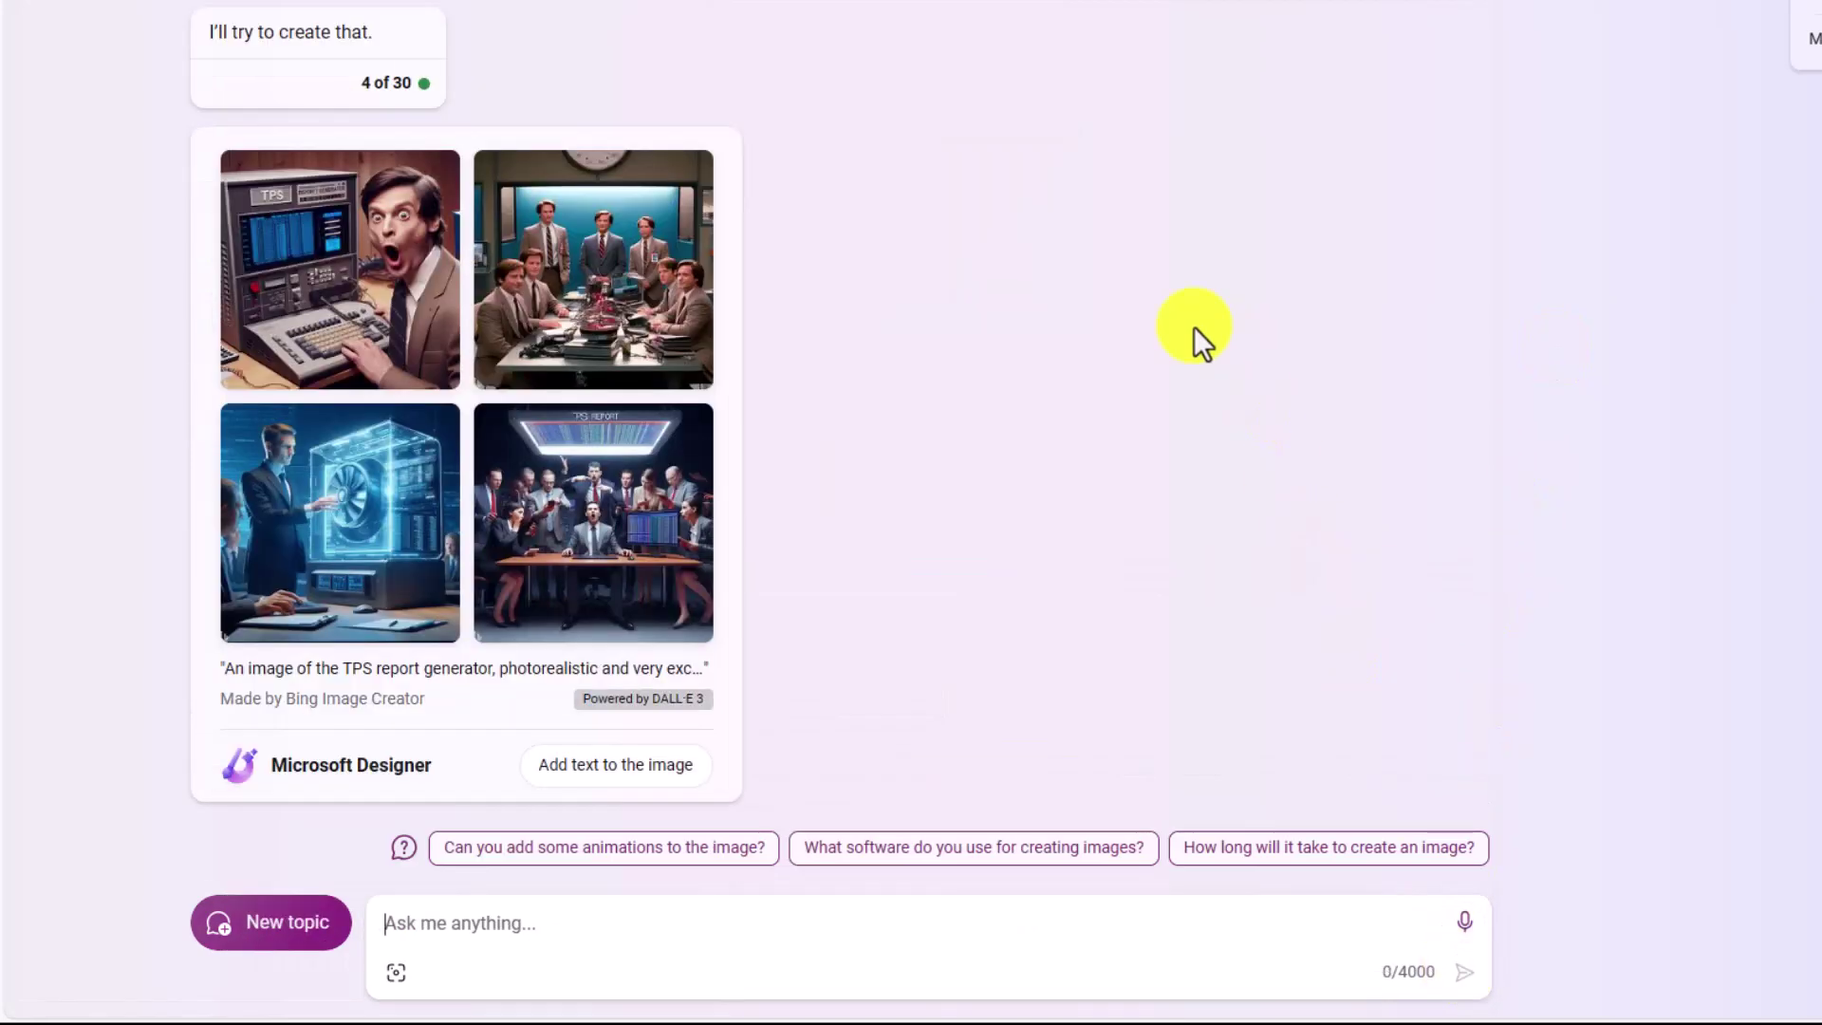
Step: View the first three TPS report generator images enlarged, and return to the first one to look over its save, download and customize options
click(302, 332)
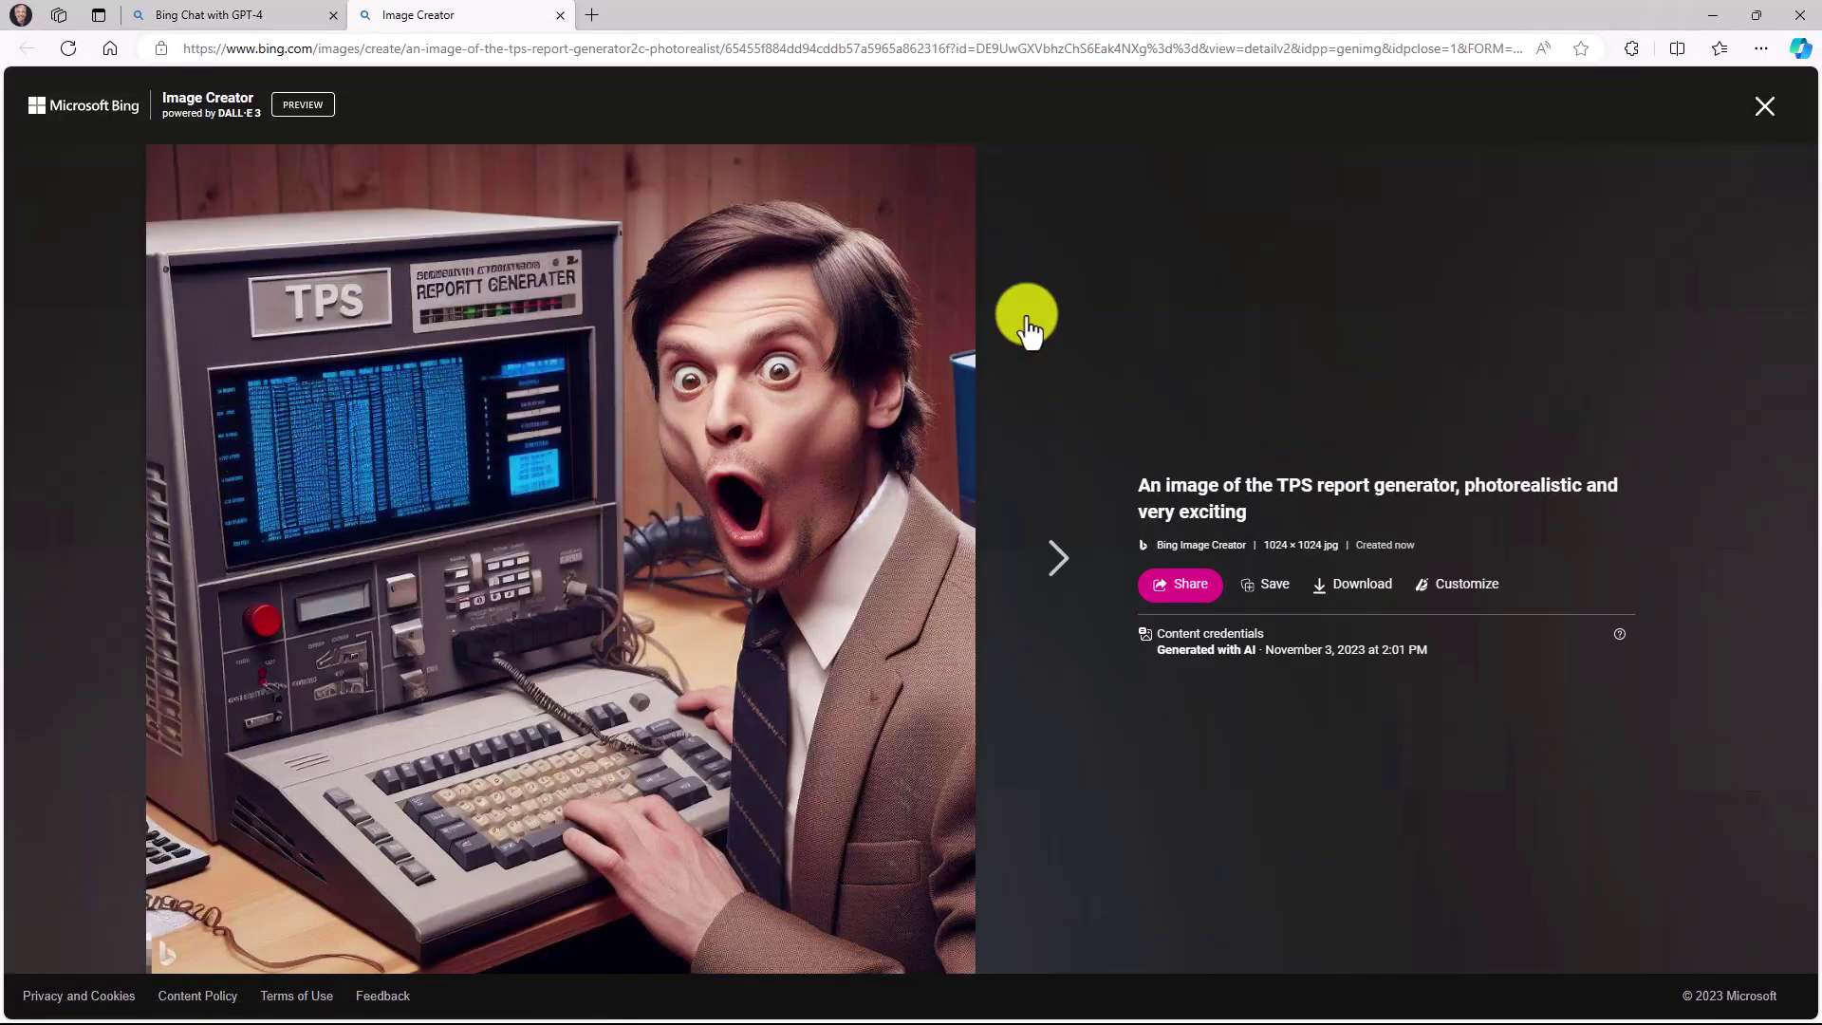
click(1765, 109)
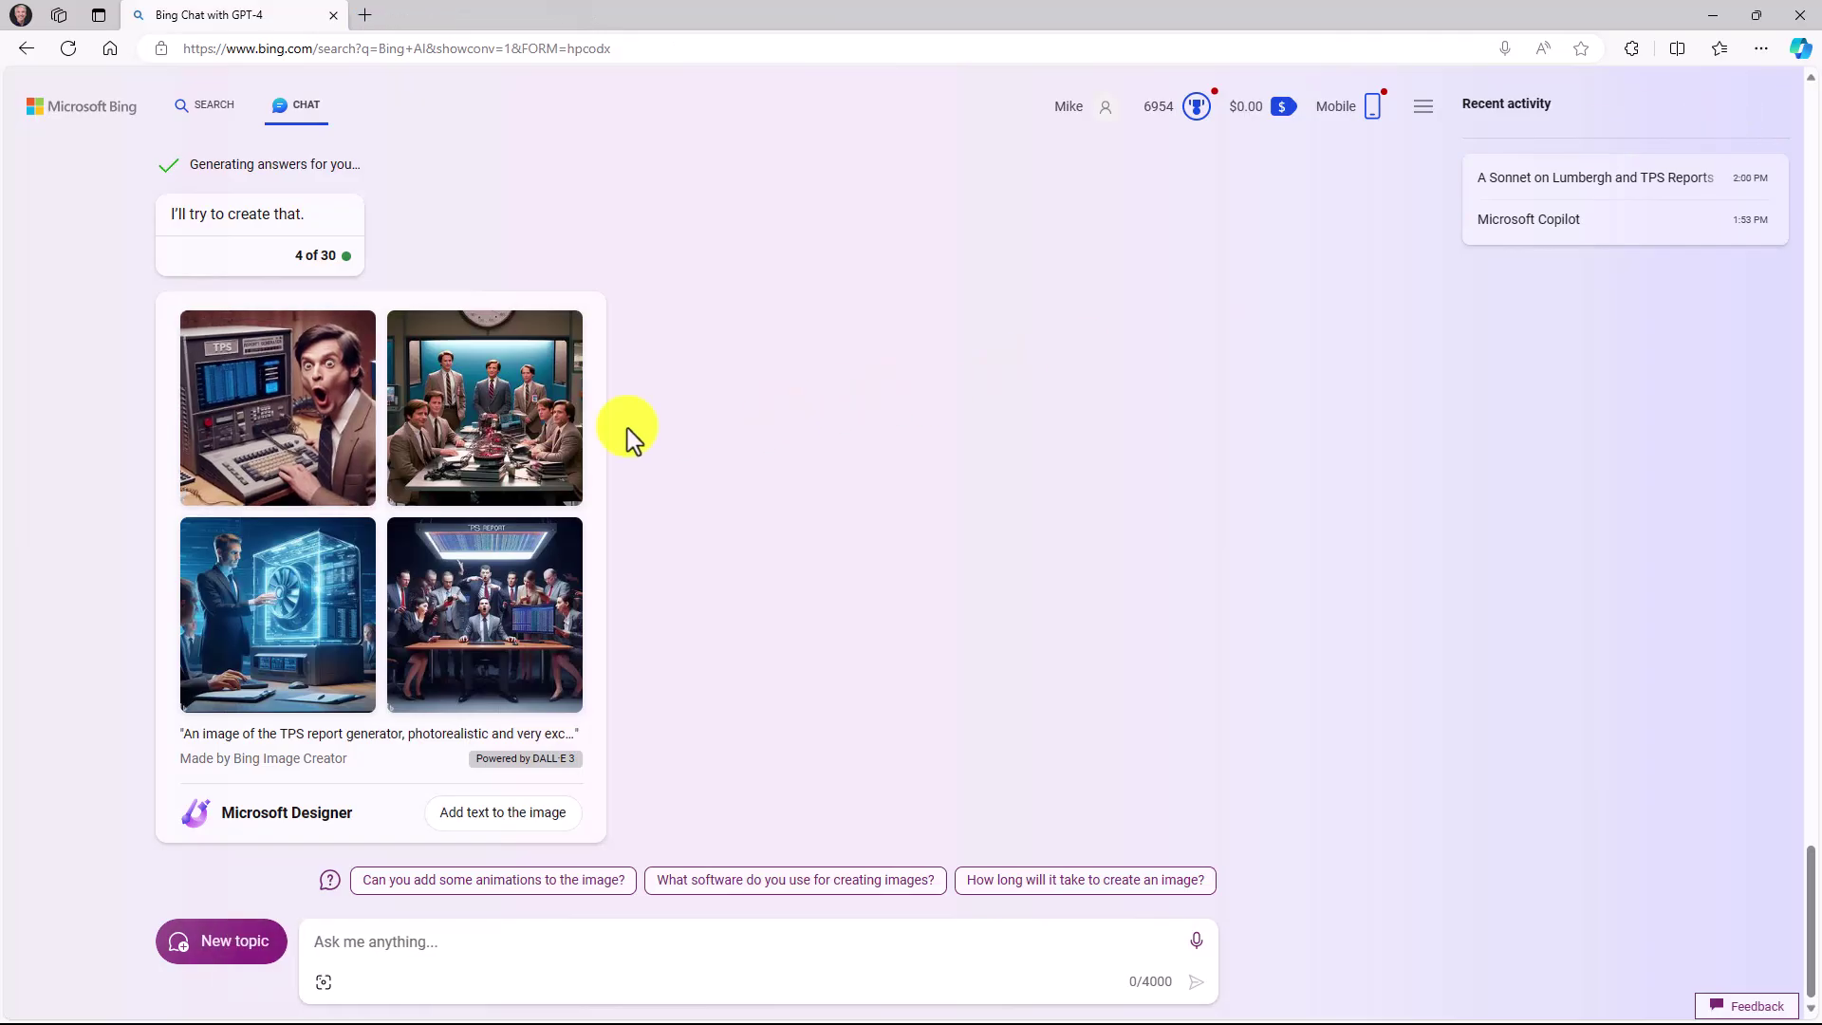
click(440, 434)
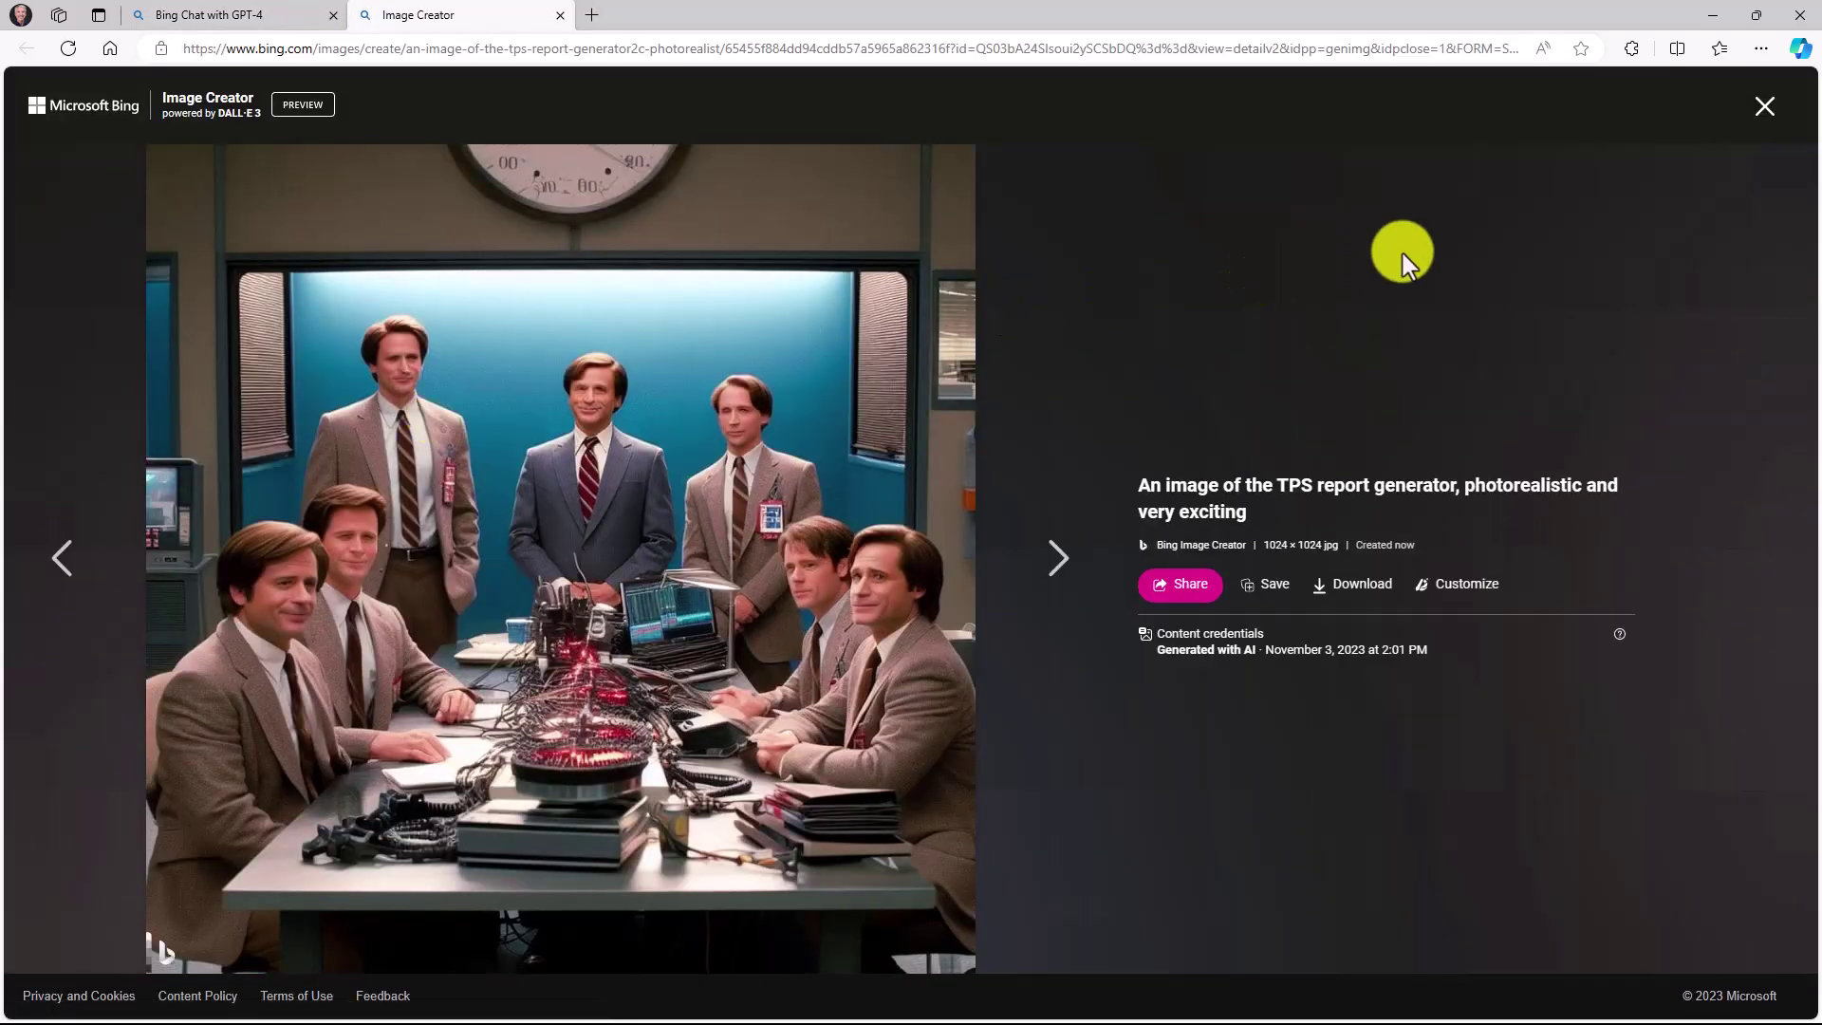
click(1761, 110)
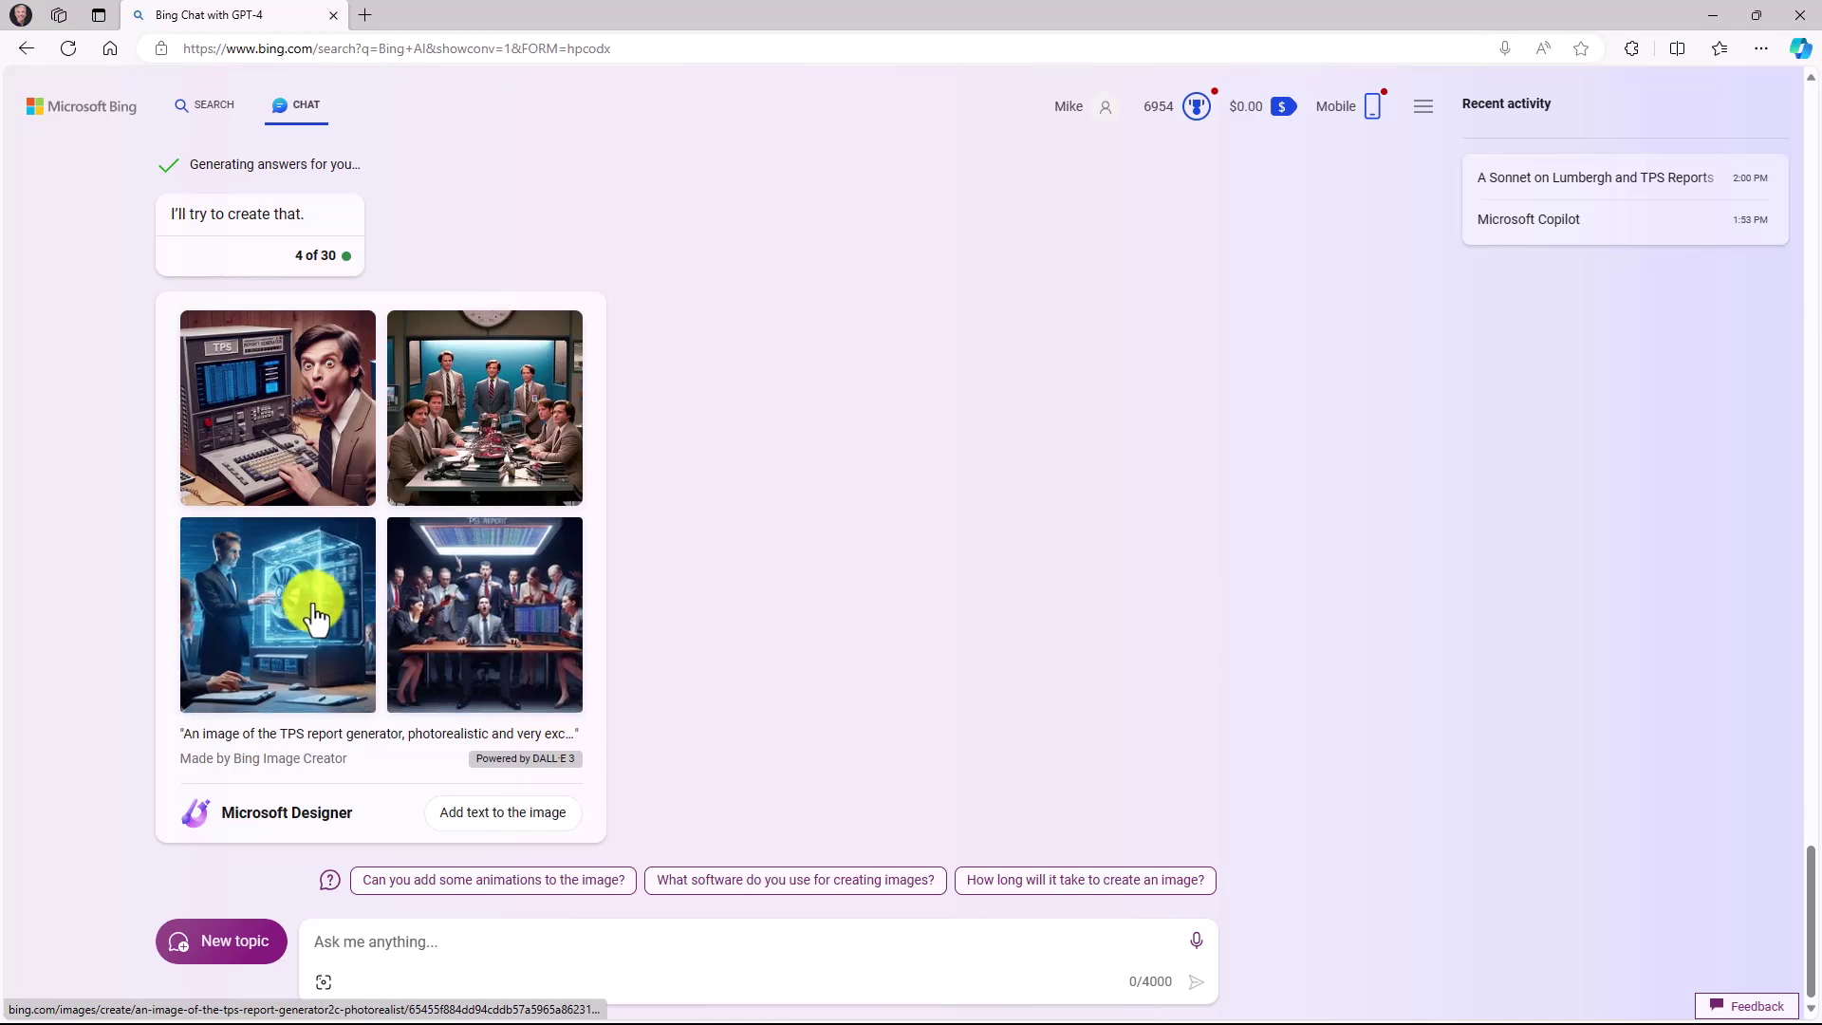
click(276, 610)
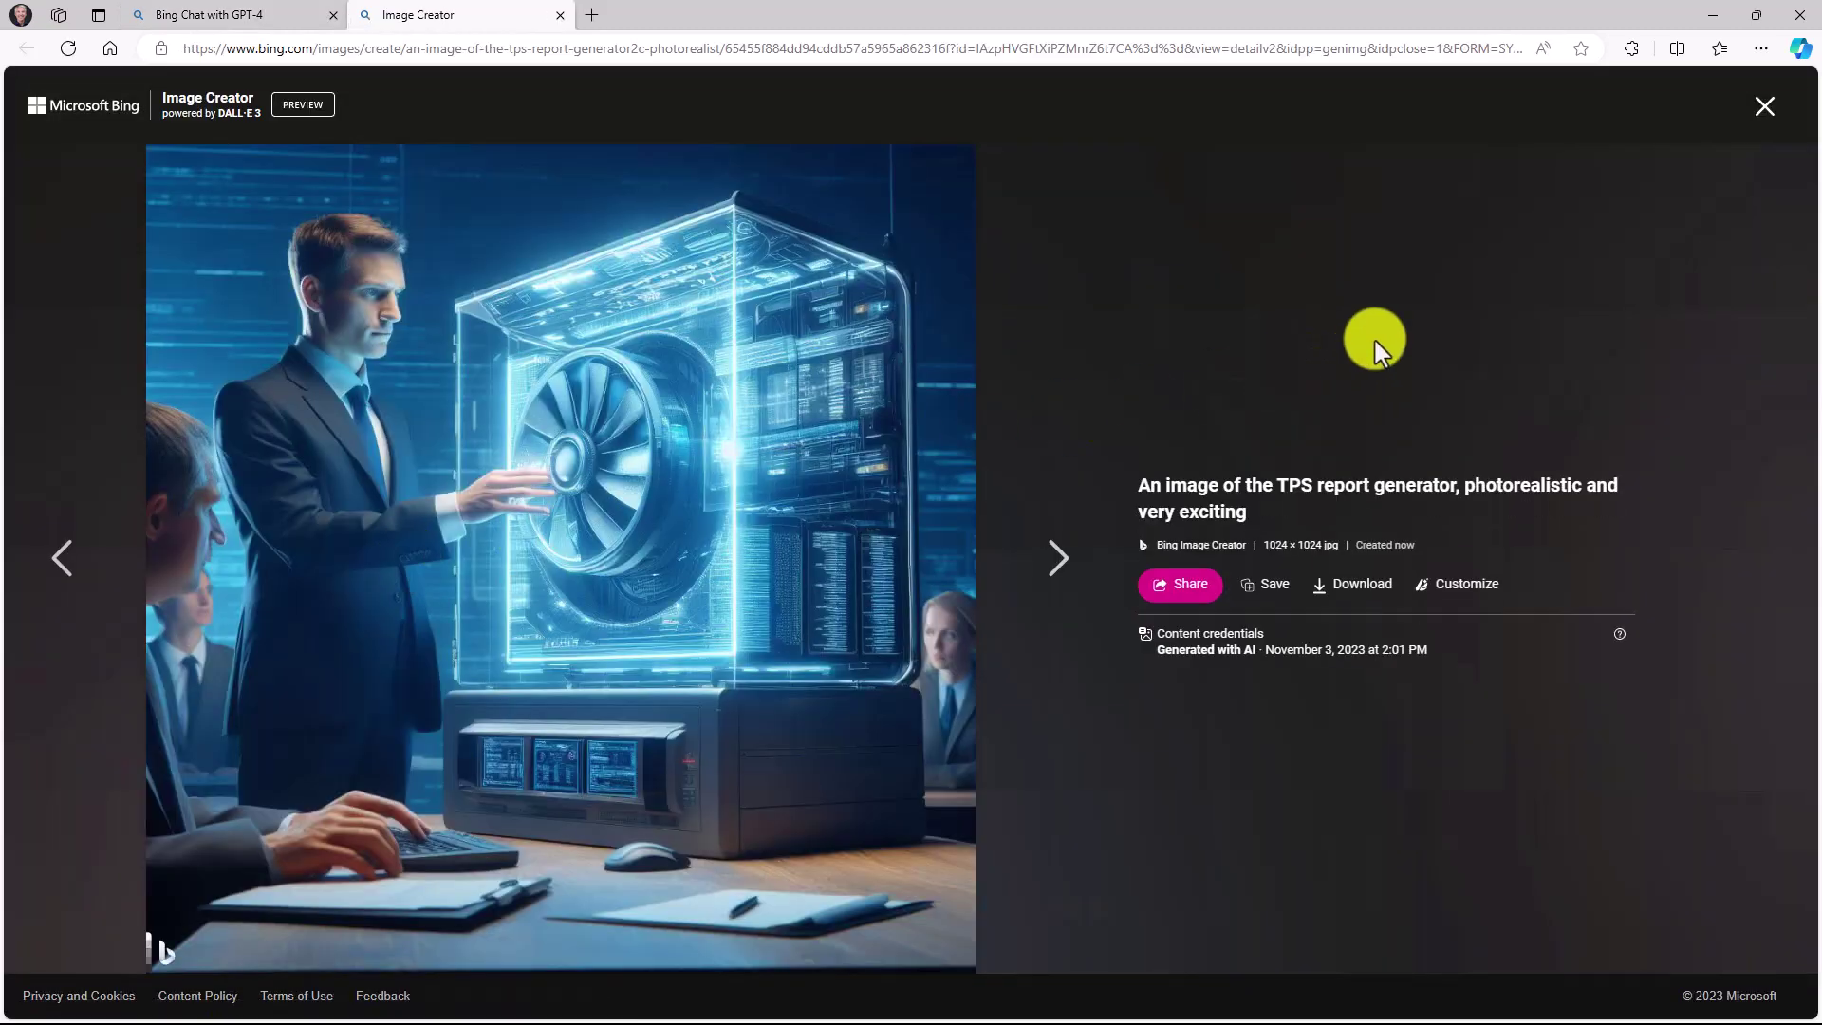
click(1763, 107)
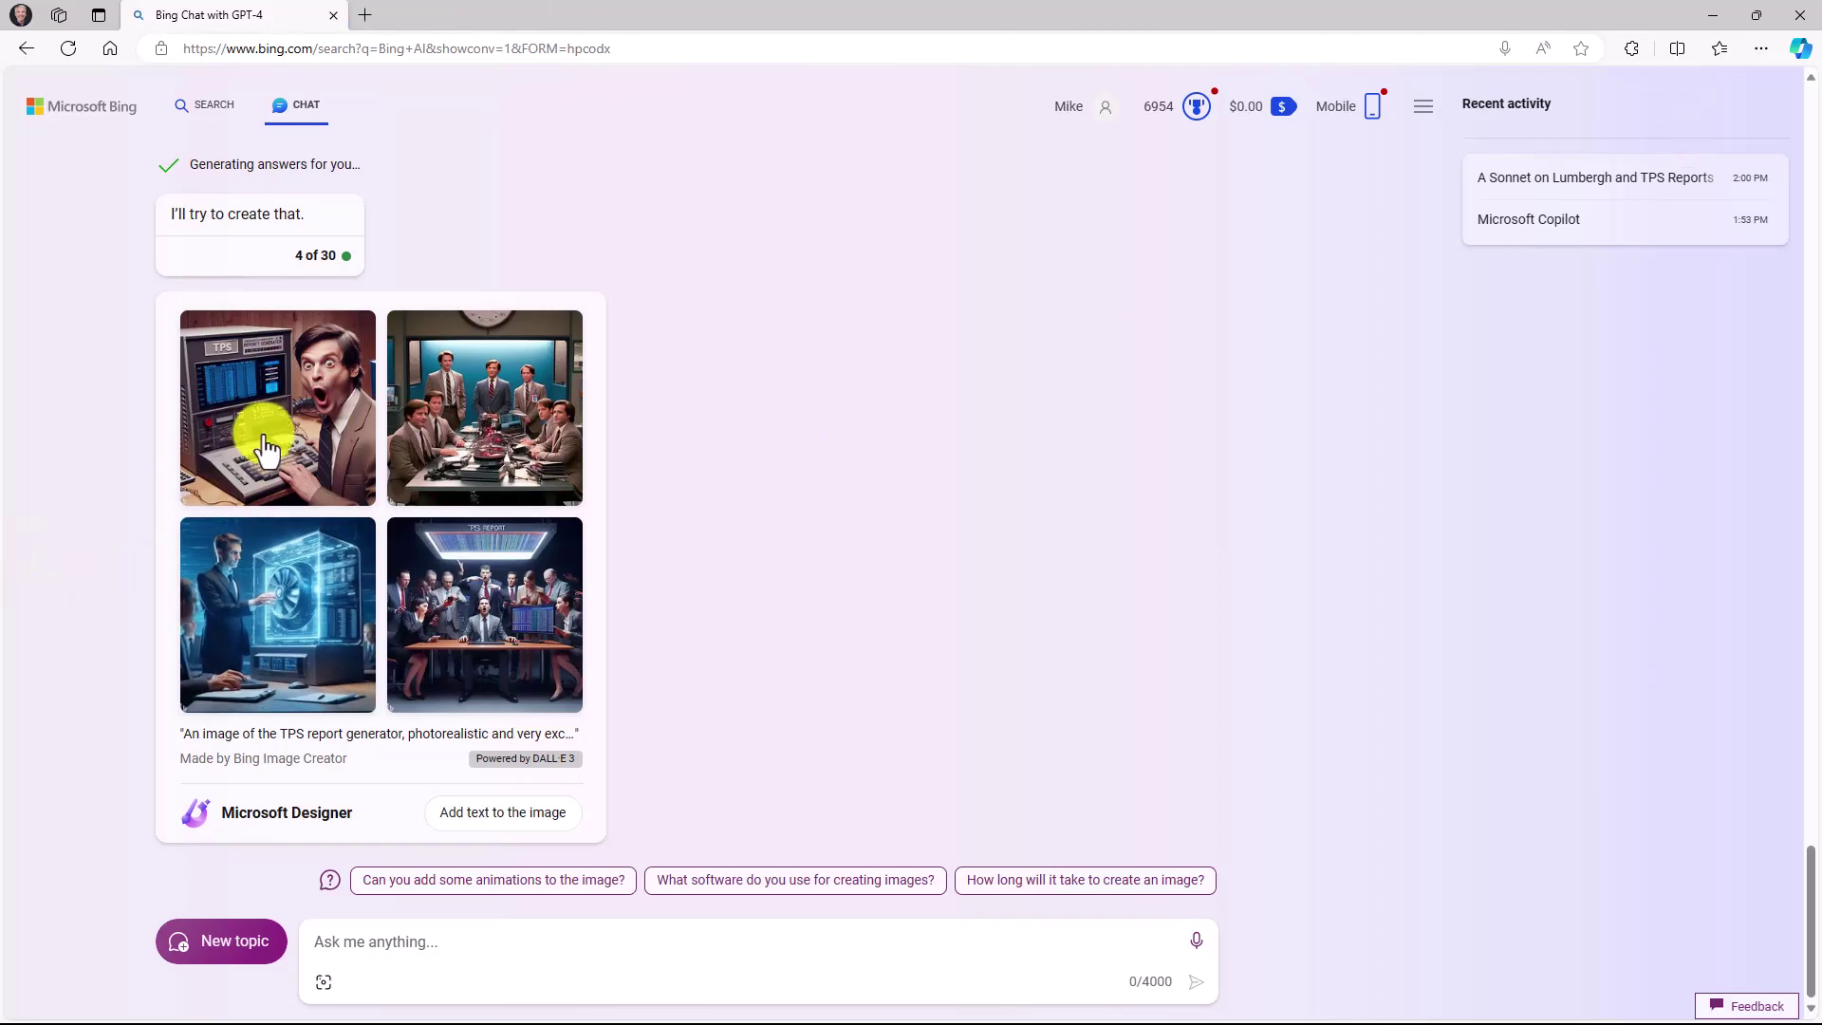
click(284, 410)
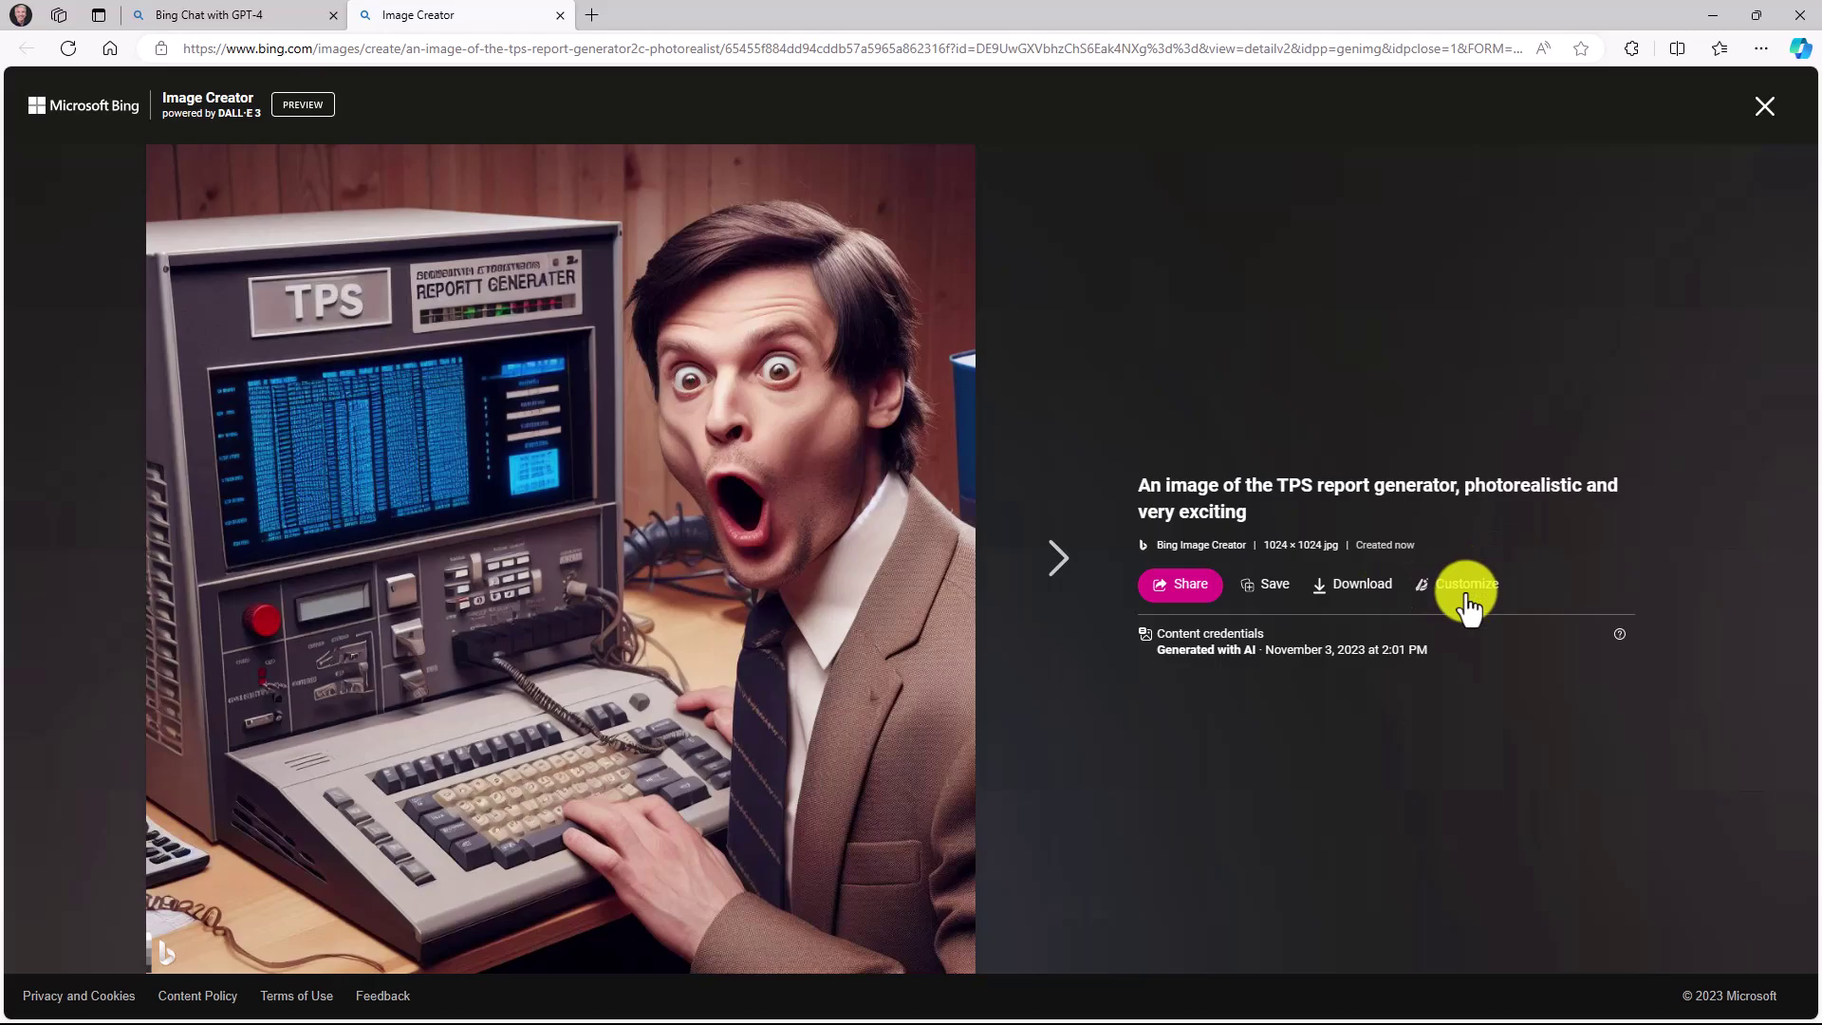
click(1764, 106)
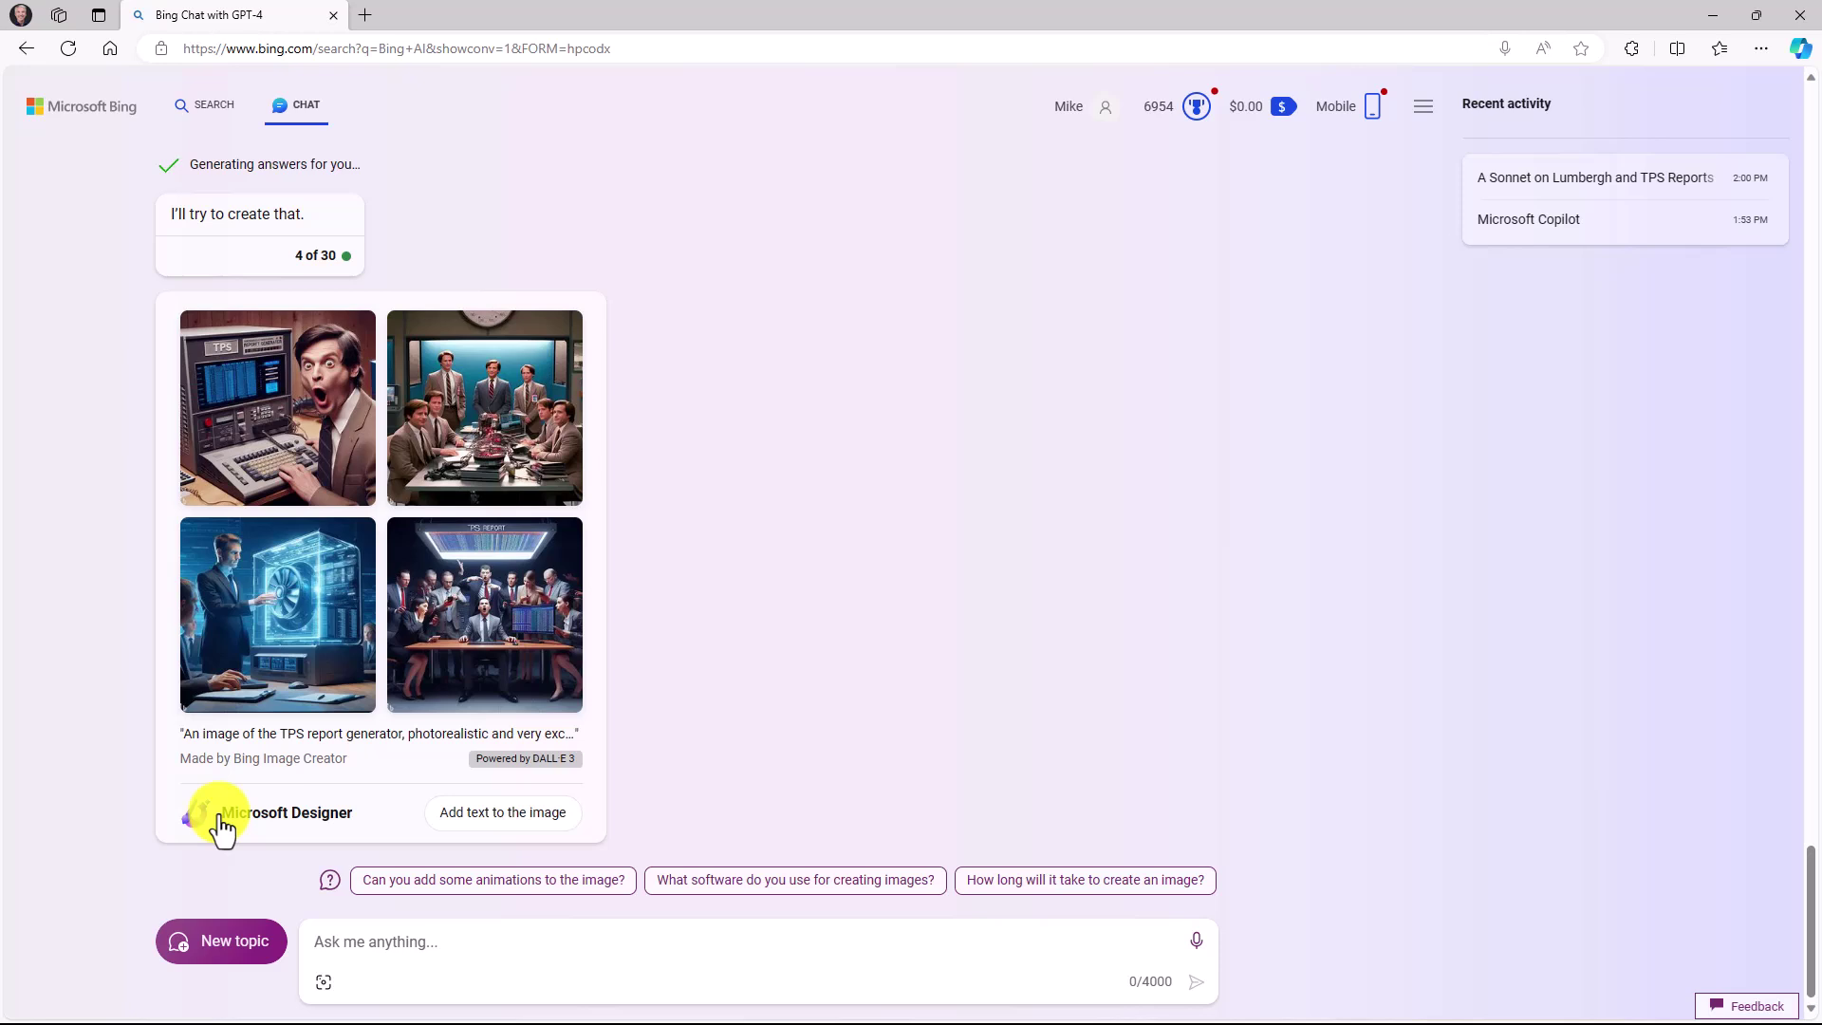
Step: Open the generated images in Microsoft Designer, enlarge the design with the picture hanging above a white sofa, and return to Bing Chat
click(221, 816)
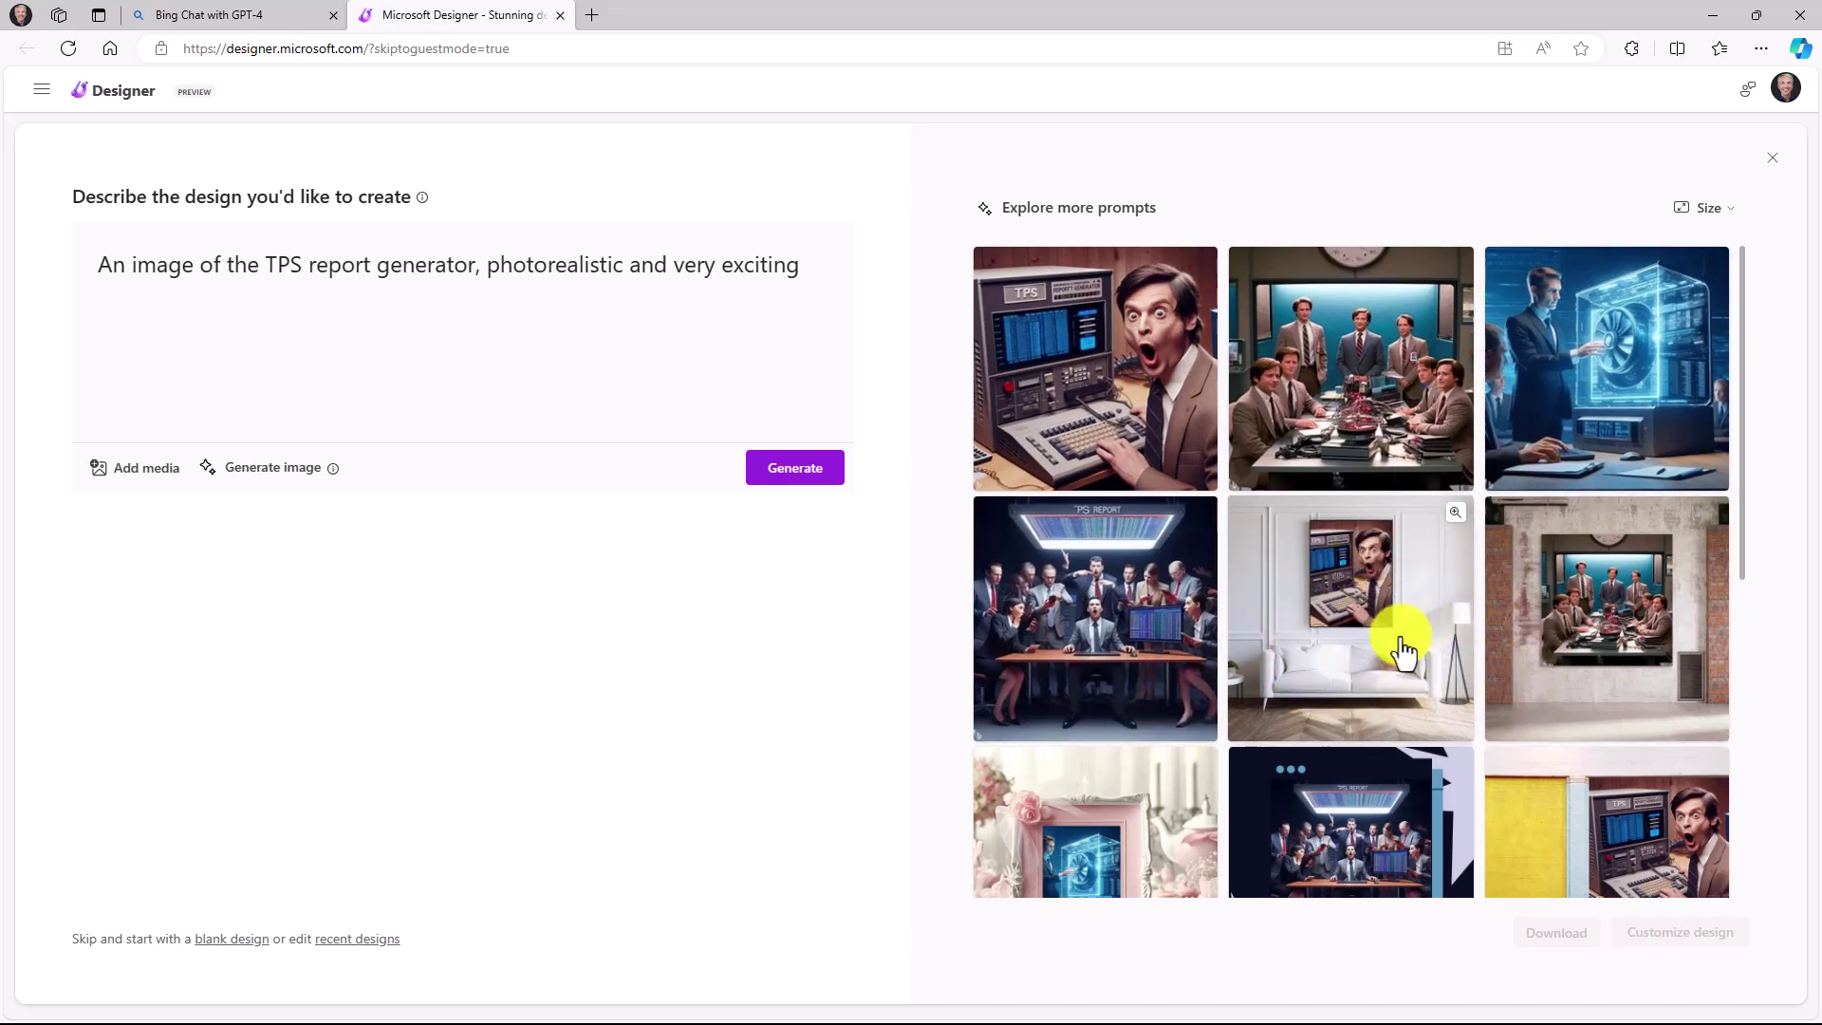
click(1364, 607)
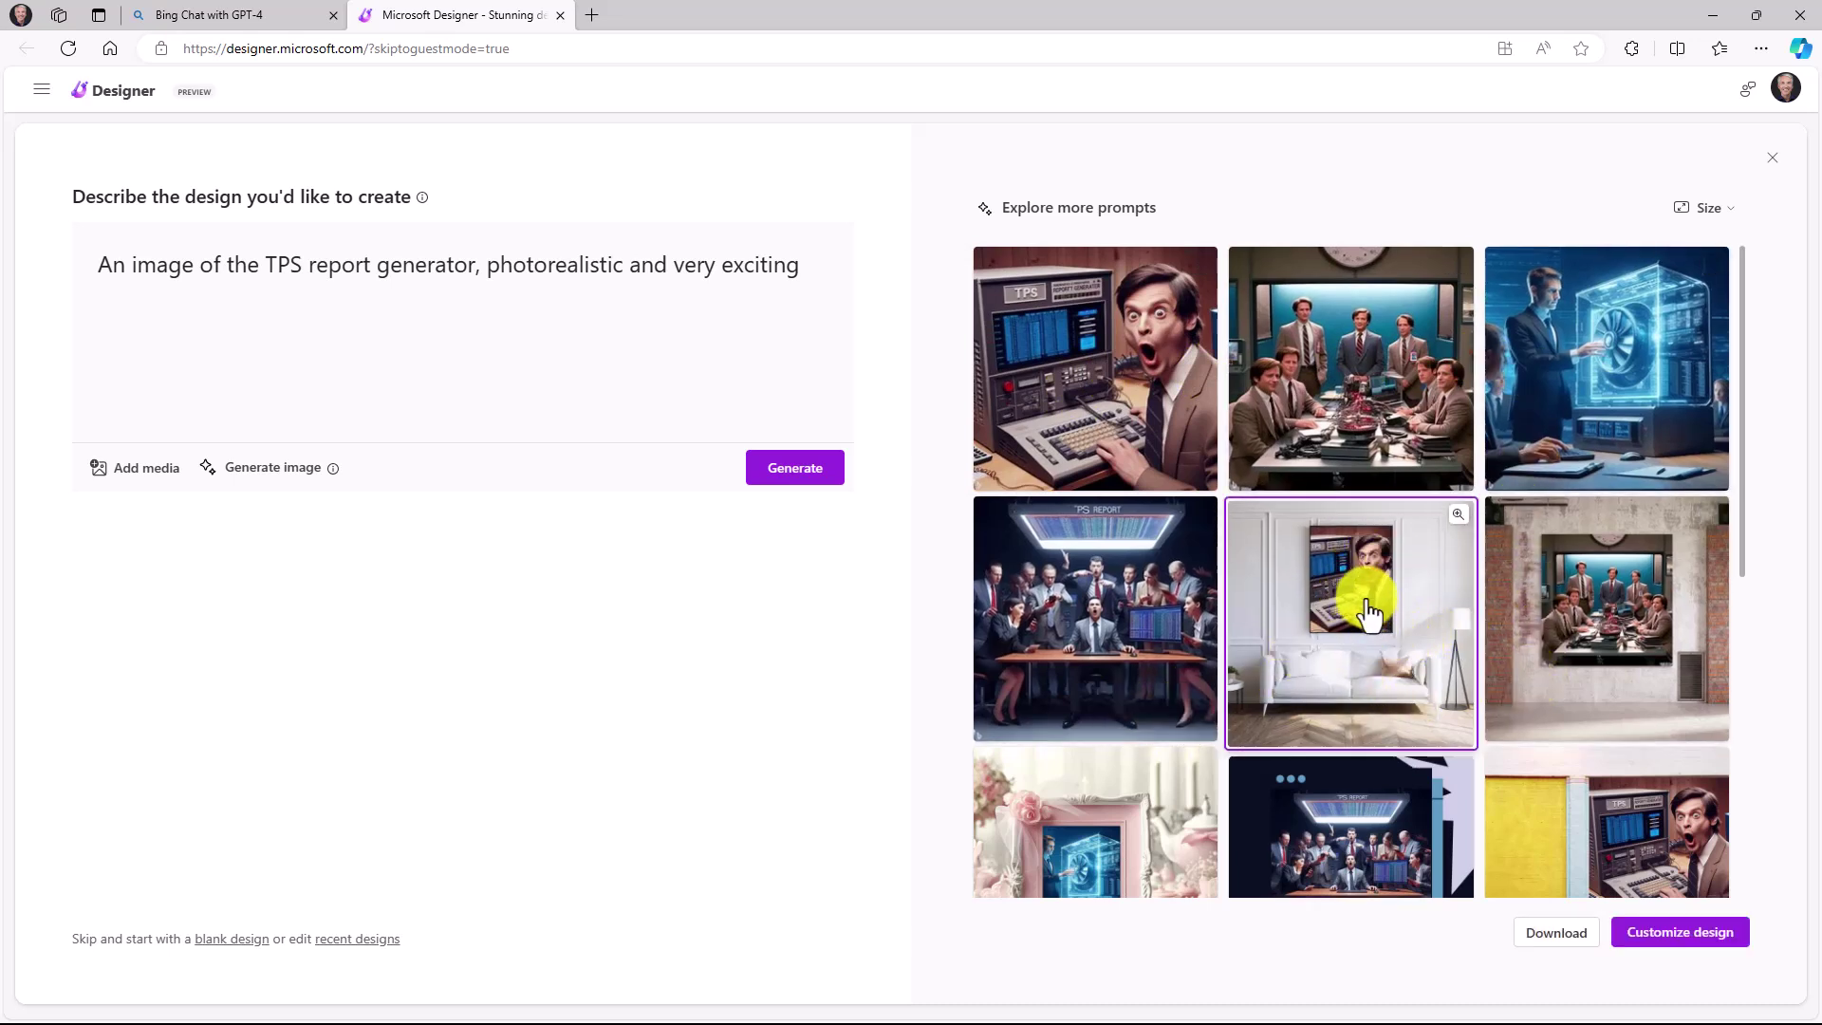
click(1457, 514)
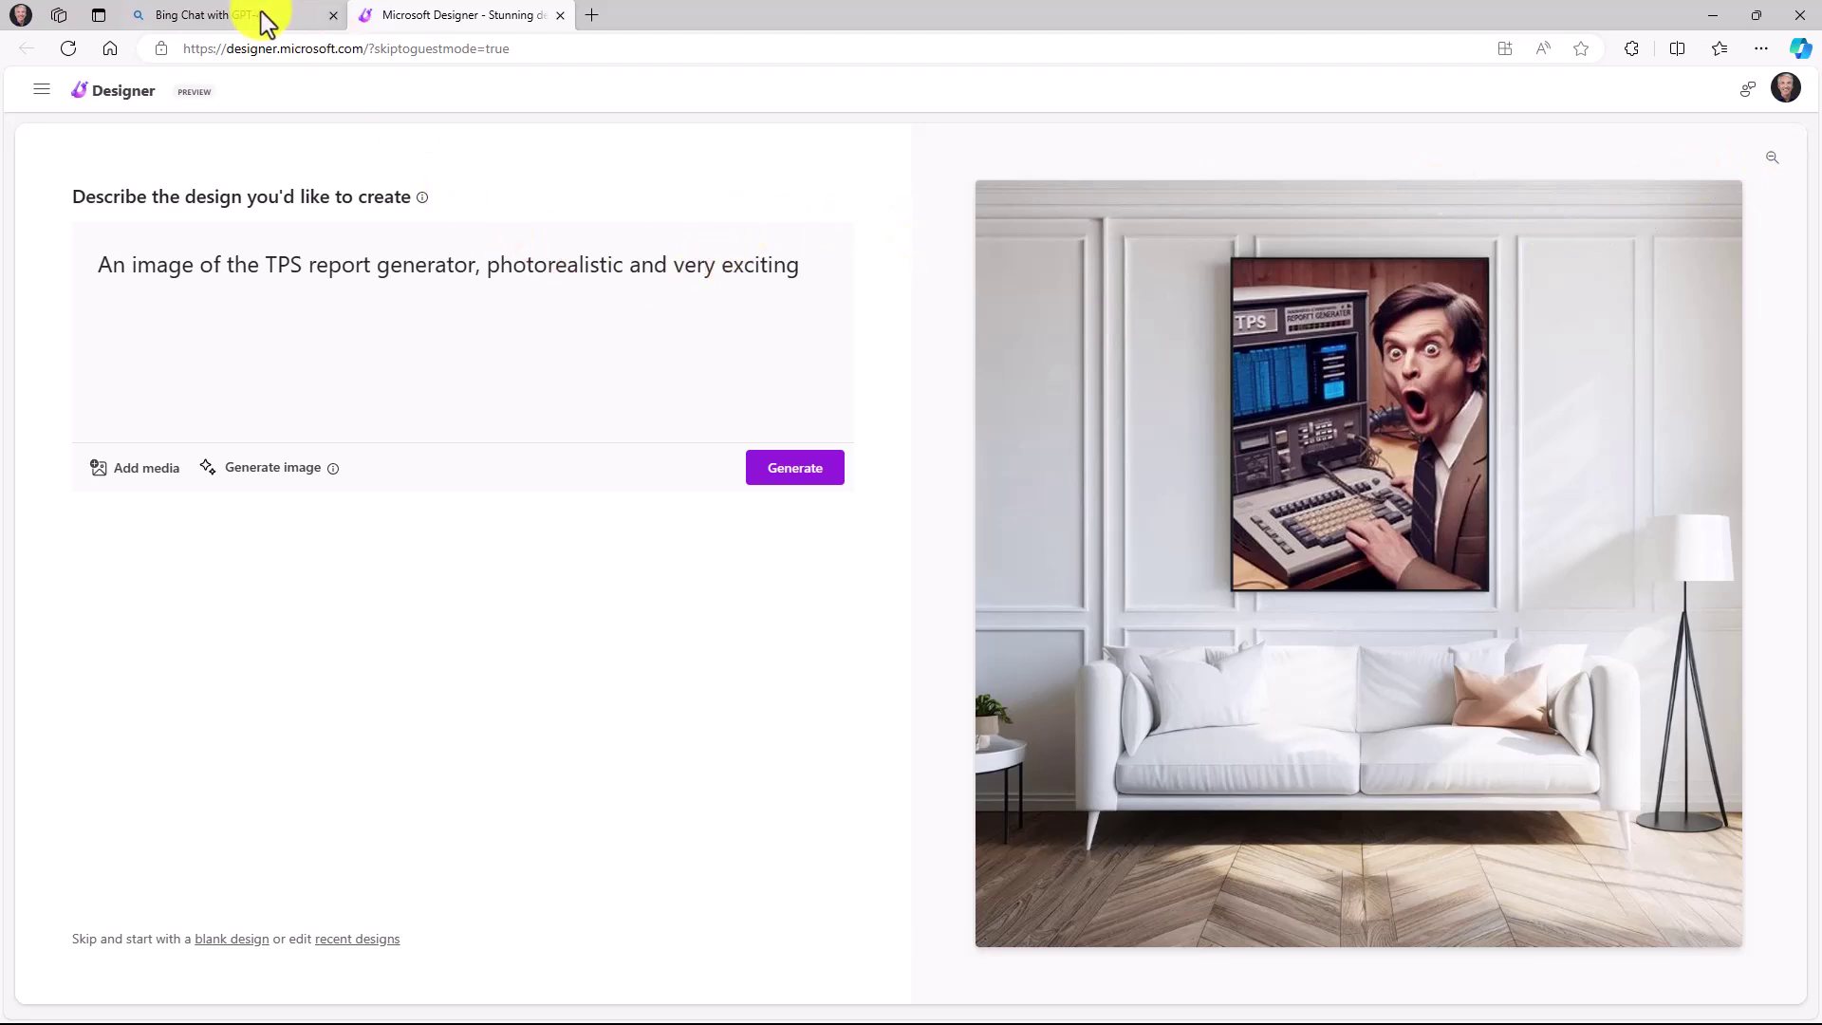
click(228, 17)
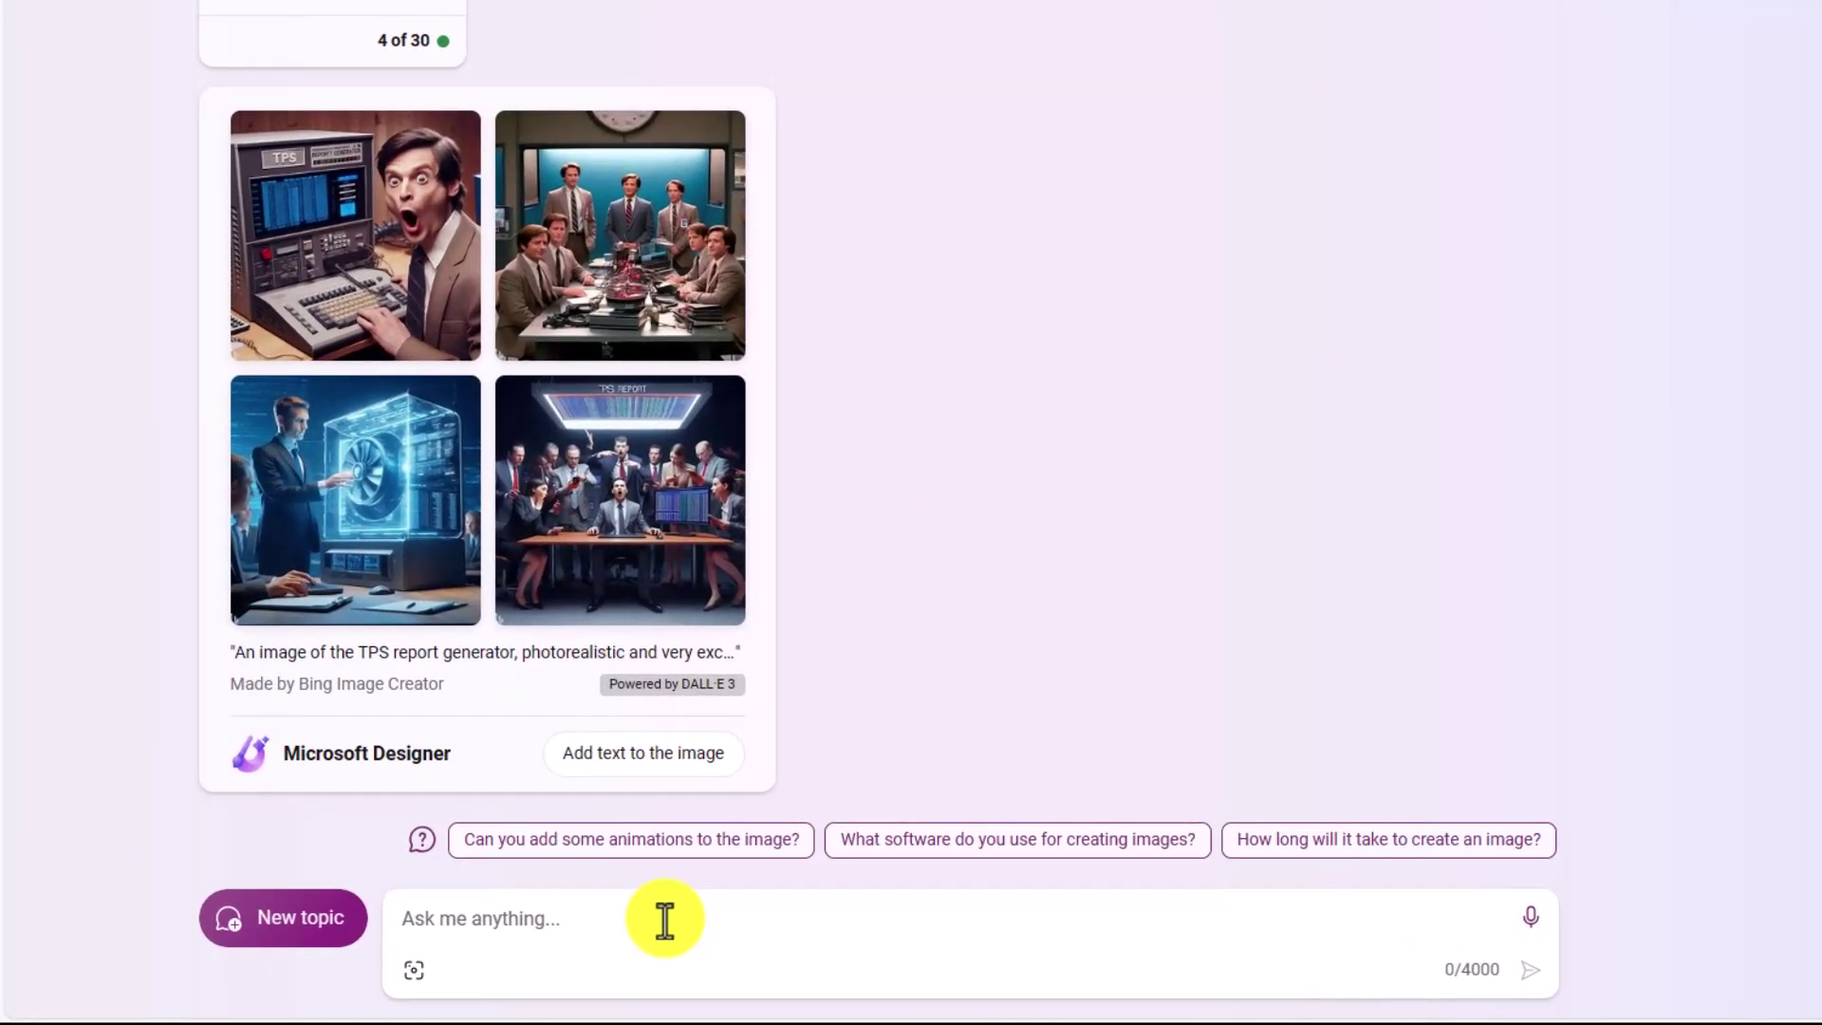
Step: Request an image of a Science Fair in the style of the 1950s on a boardwalk with the label "Science Fair" on it
click(664, 918)
text(Create an image of a Science Fair in the style of the 1950s and on a boardwalk. Please add the label "Science Fair" on the image)
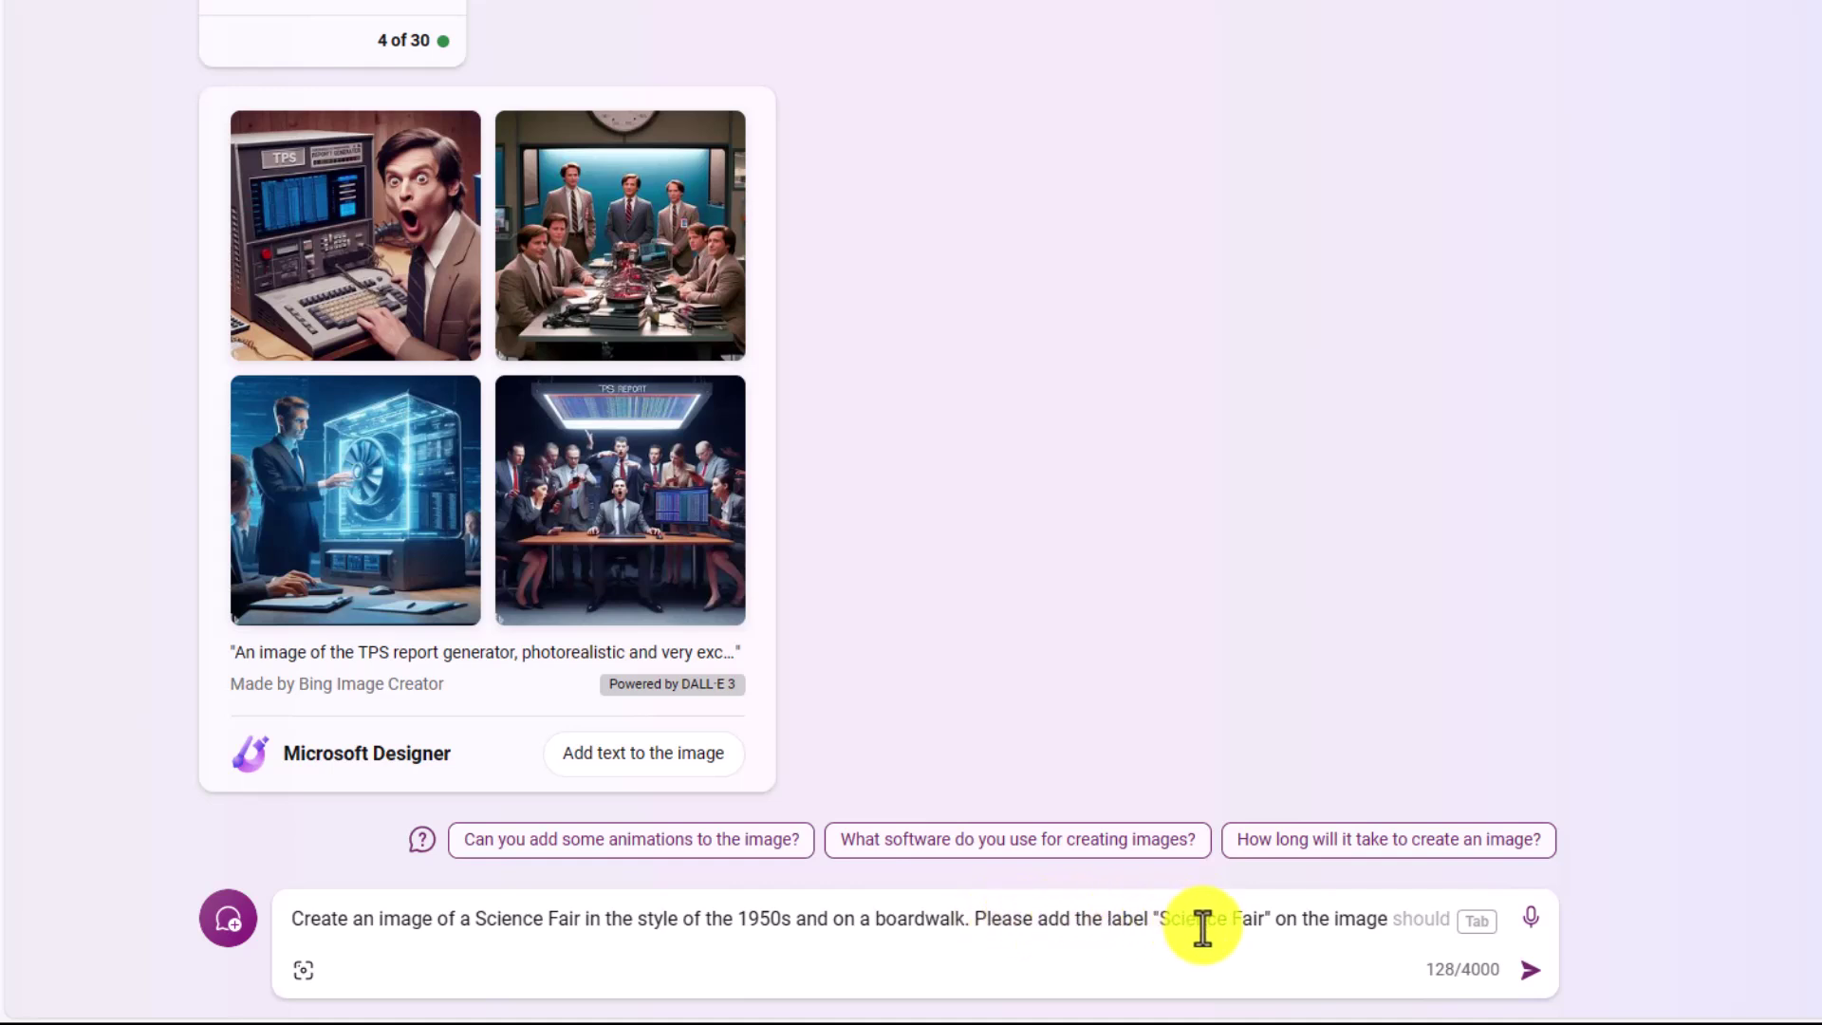
click(1527, 987)
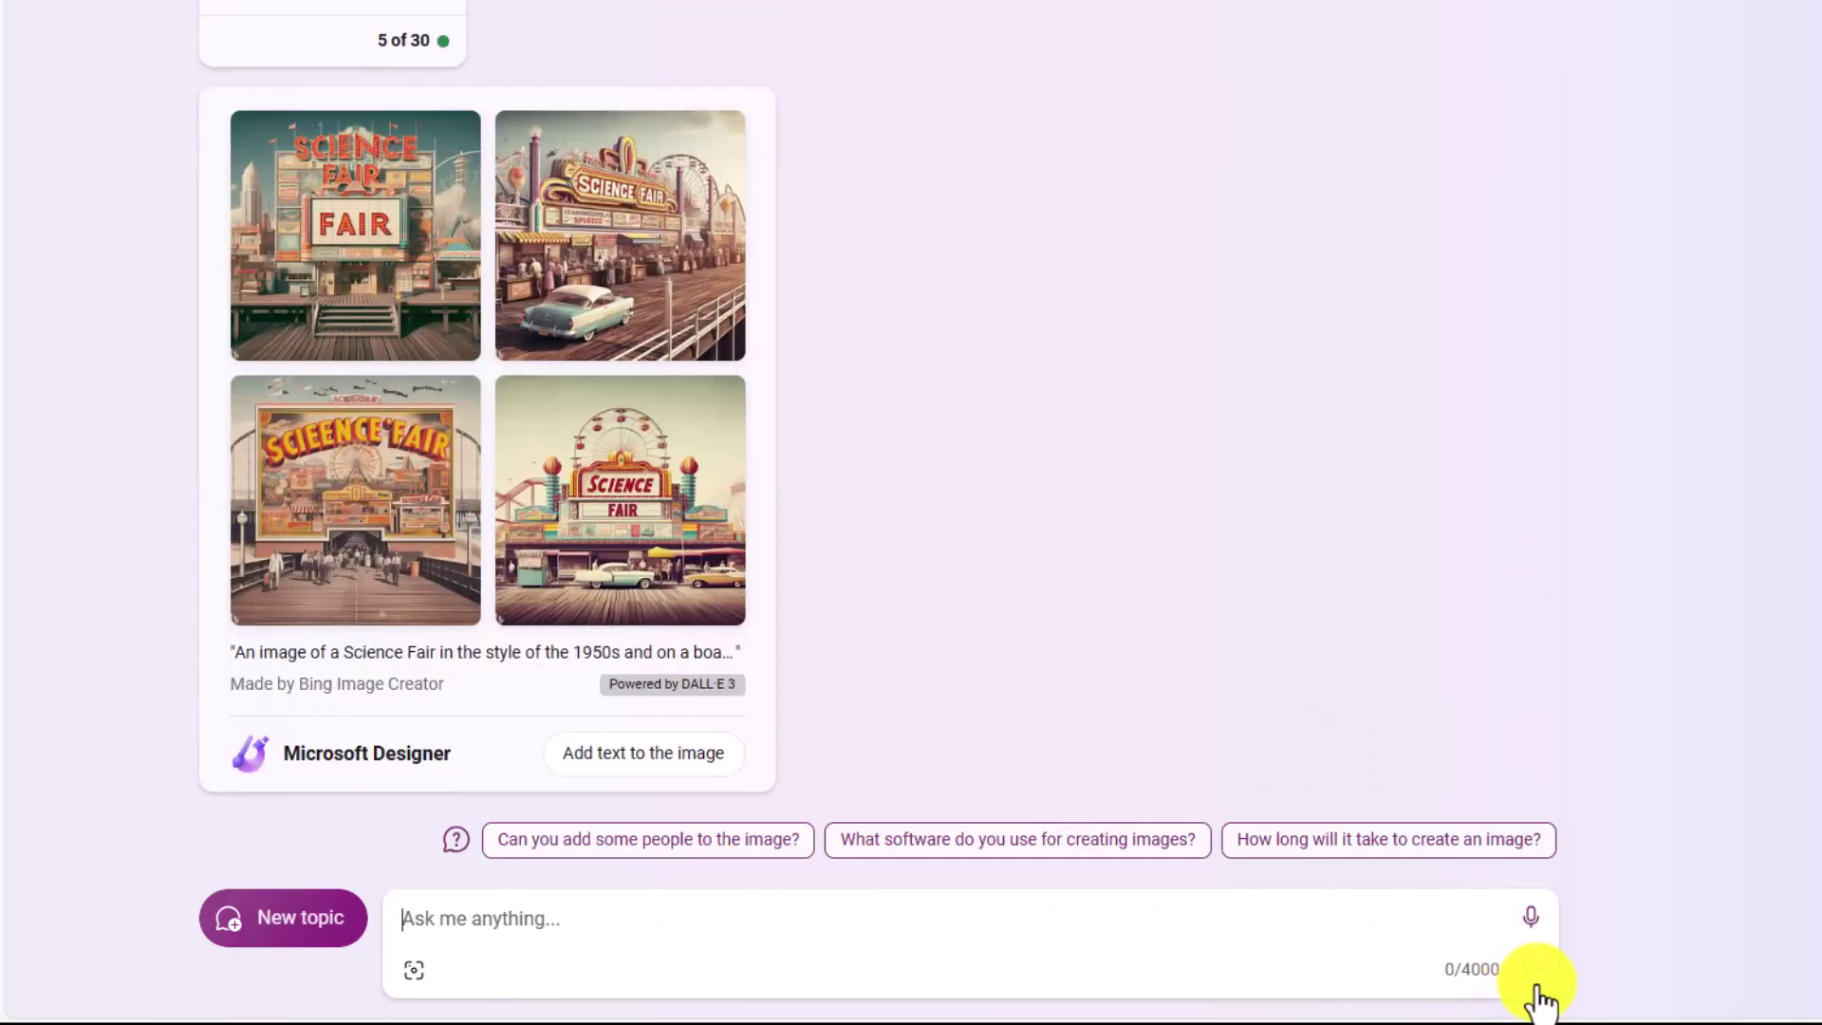
Step: View three of the generated 1950s Science Fair images enlarged, closing each one to return to the chat
click(594, 276)
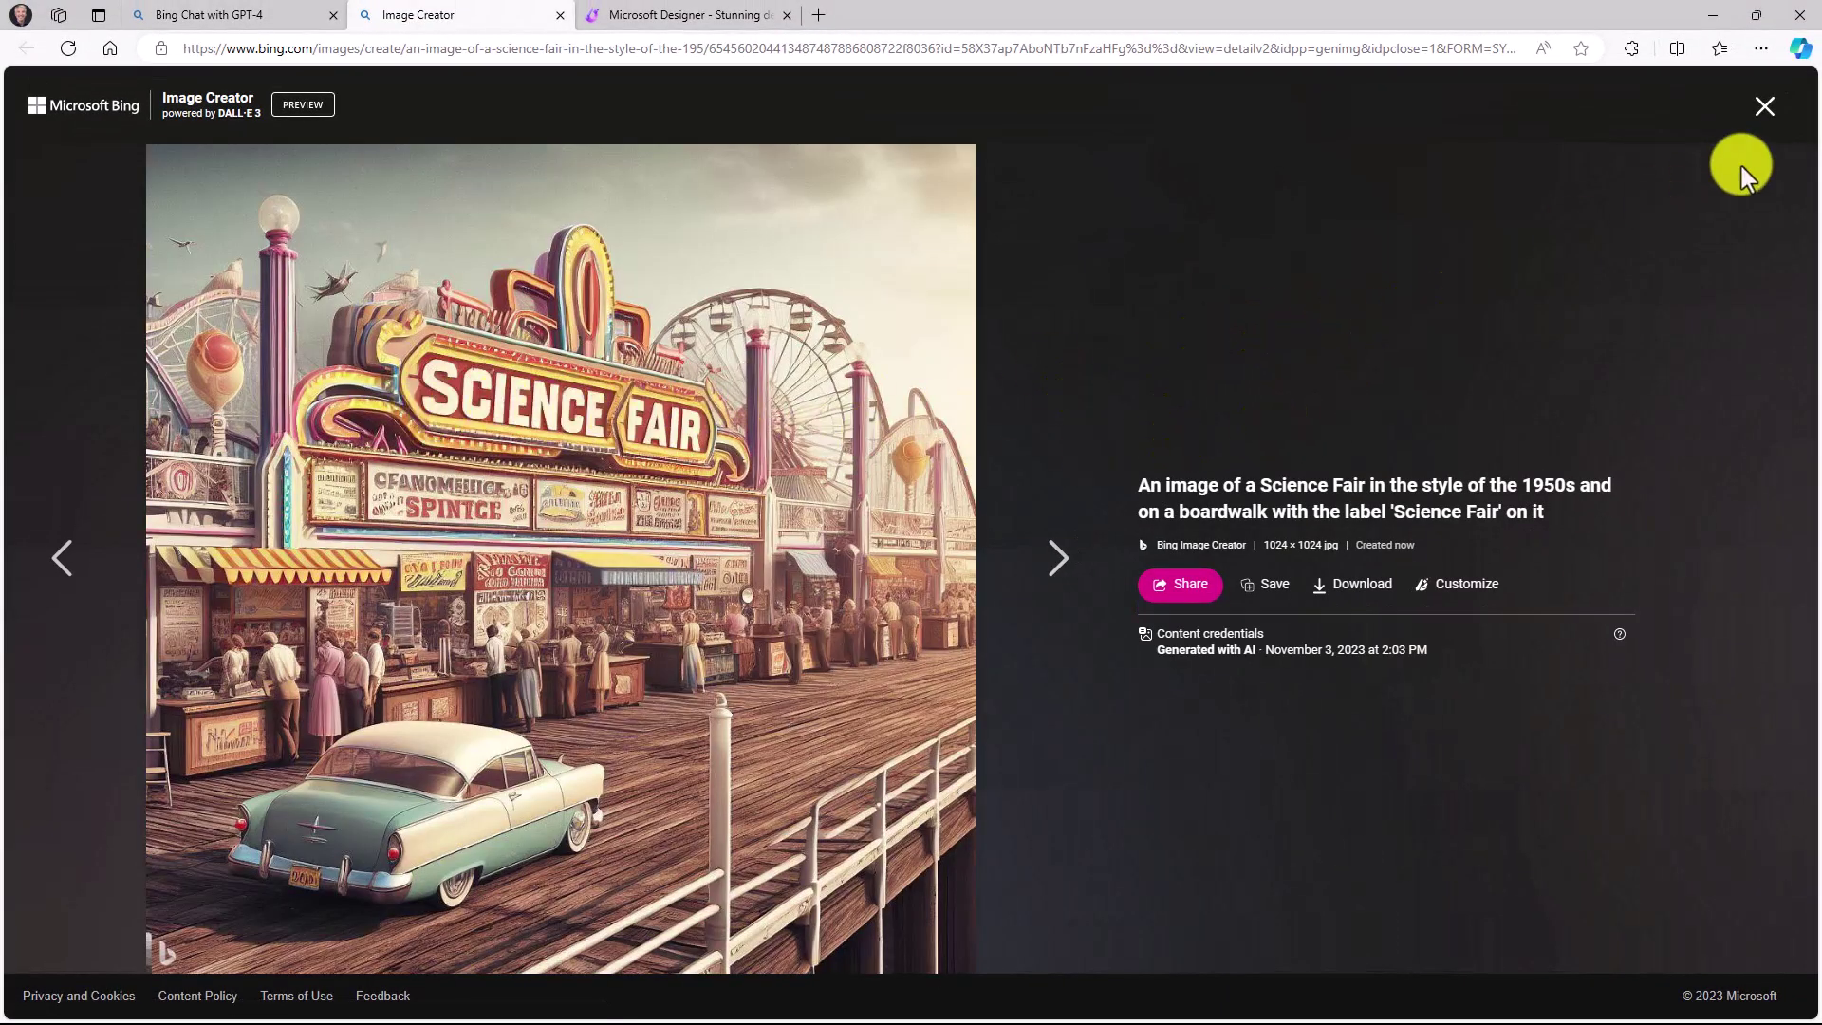
click(1766, 121)
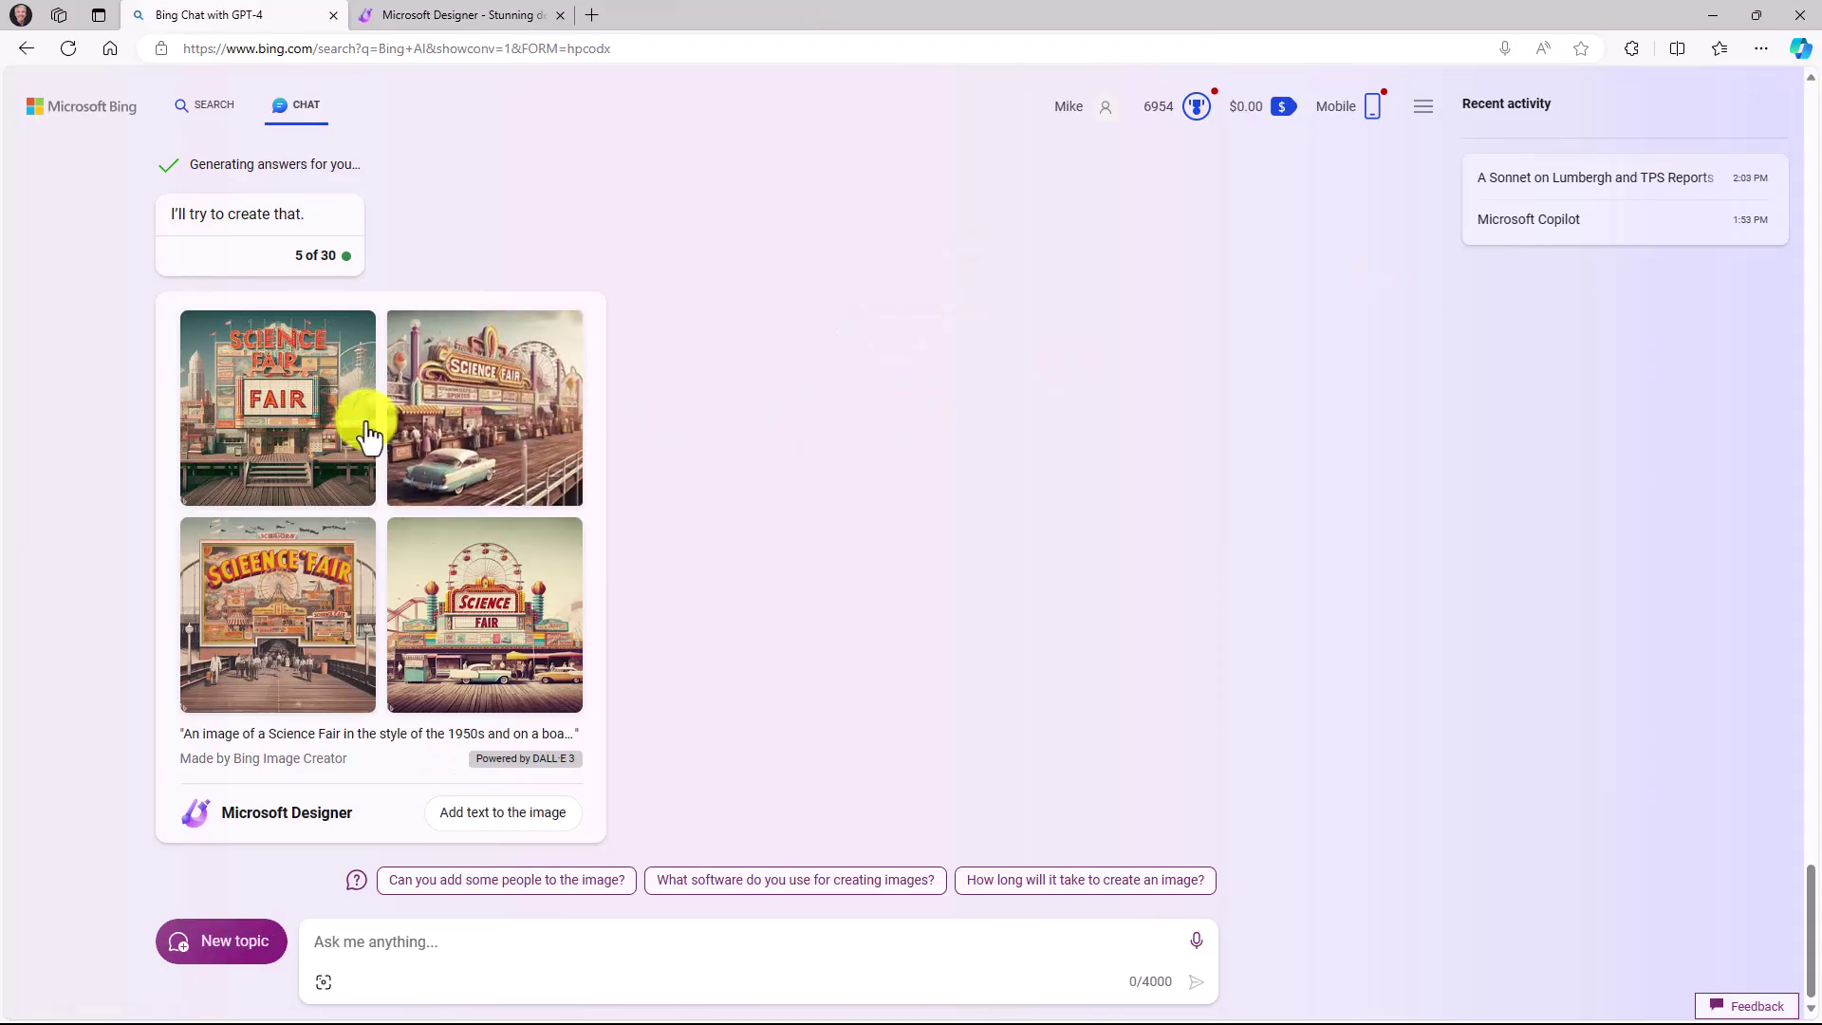
click(267, 412)
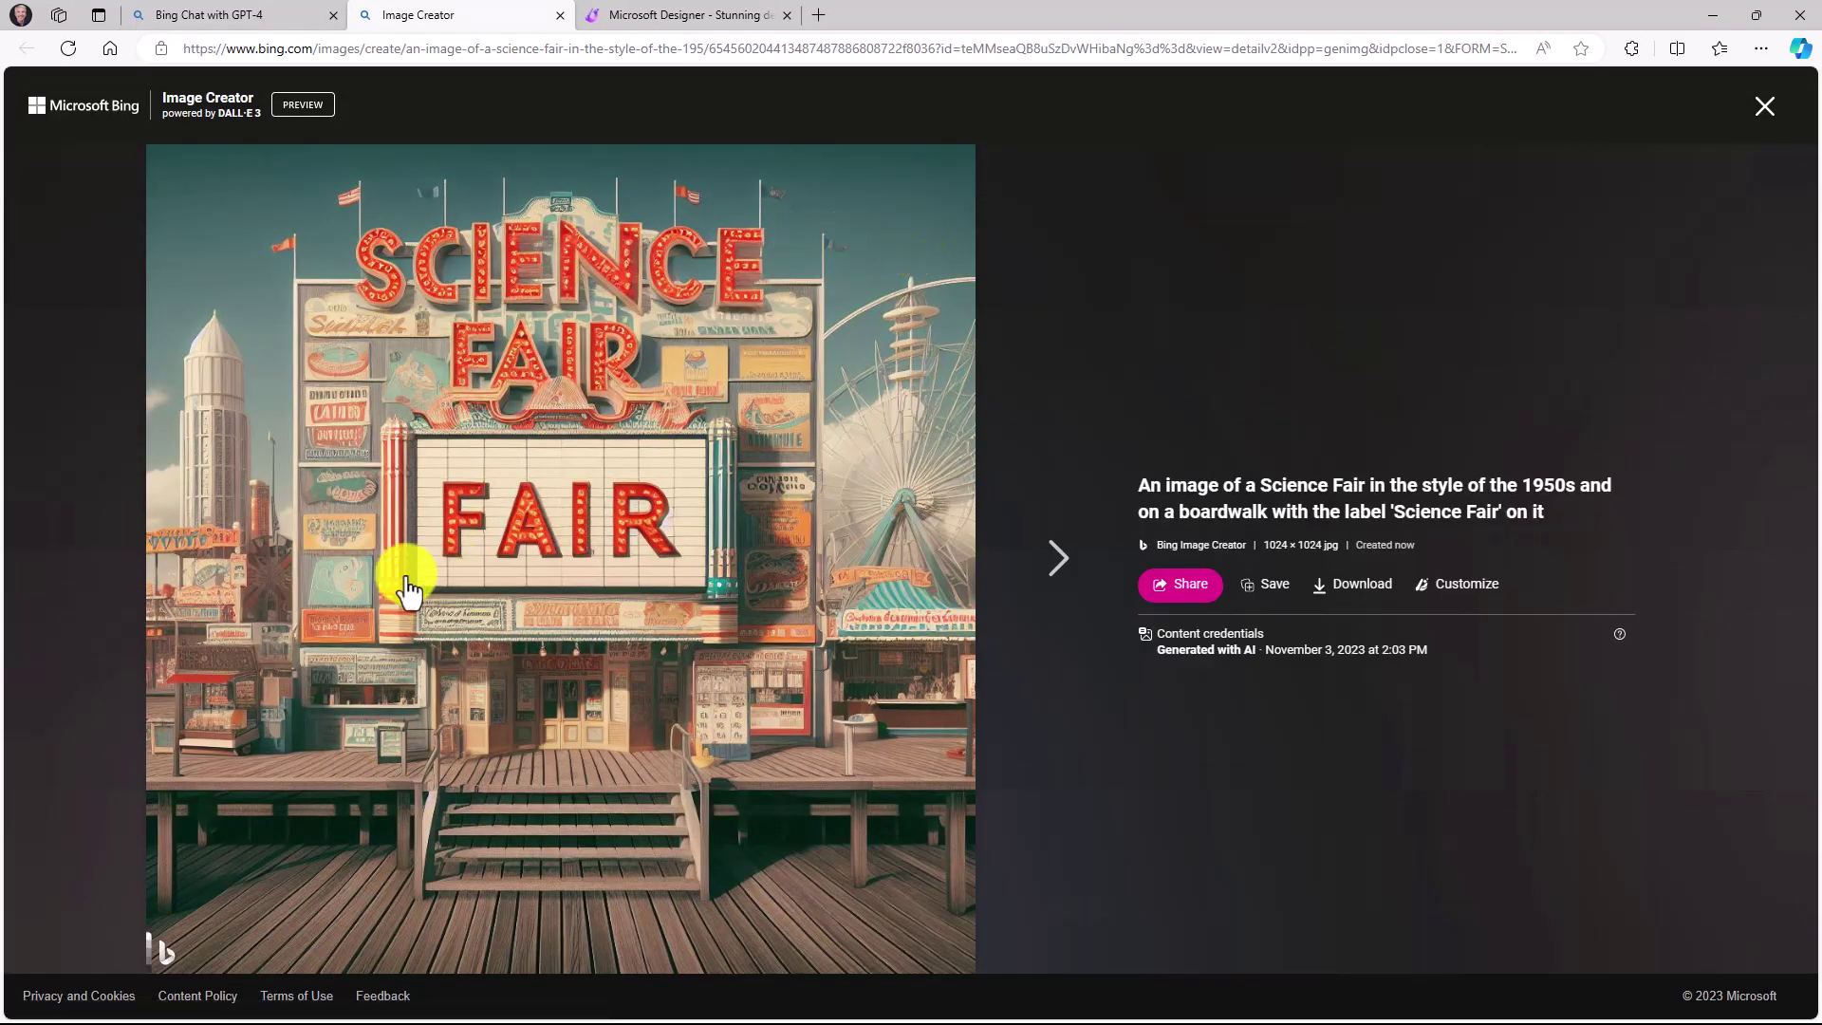
click(1763, 107)
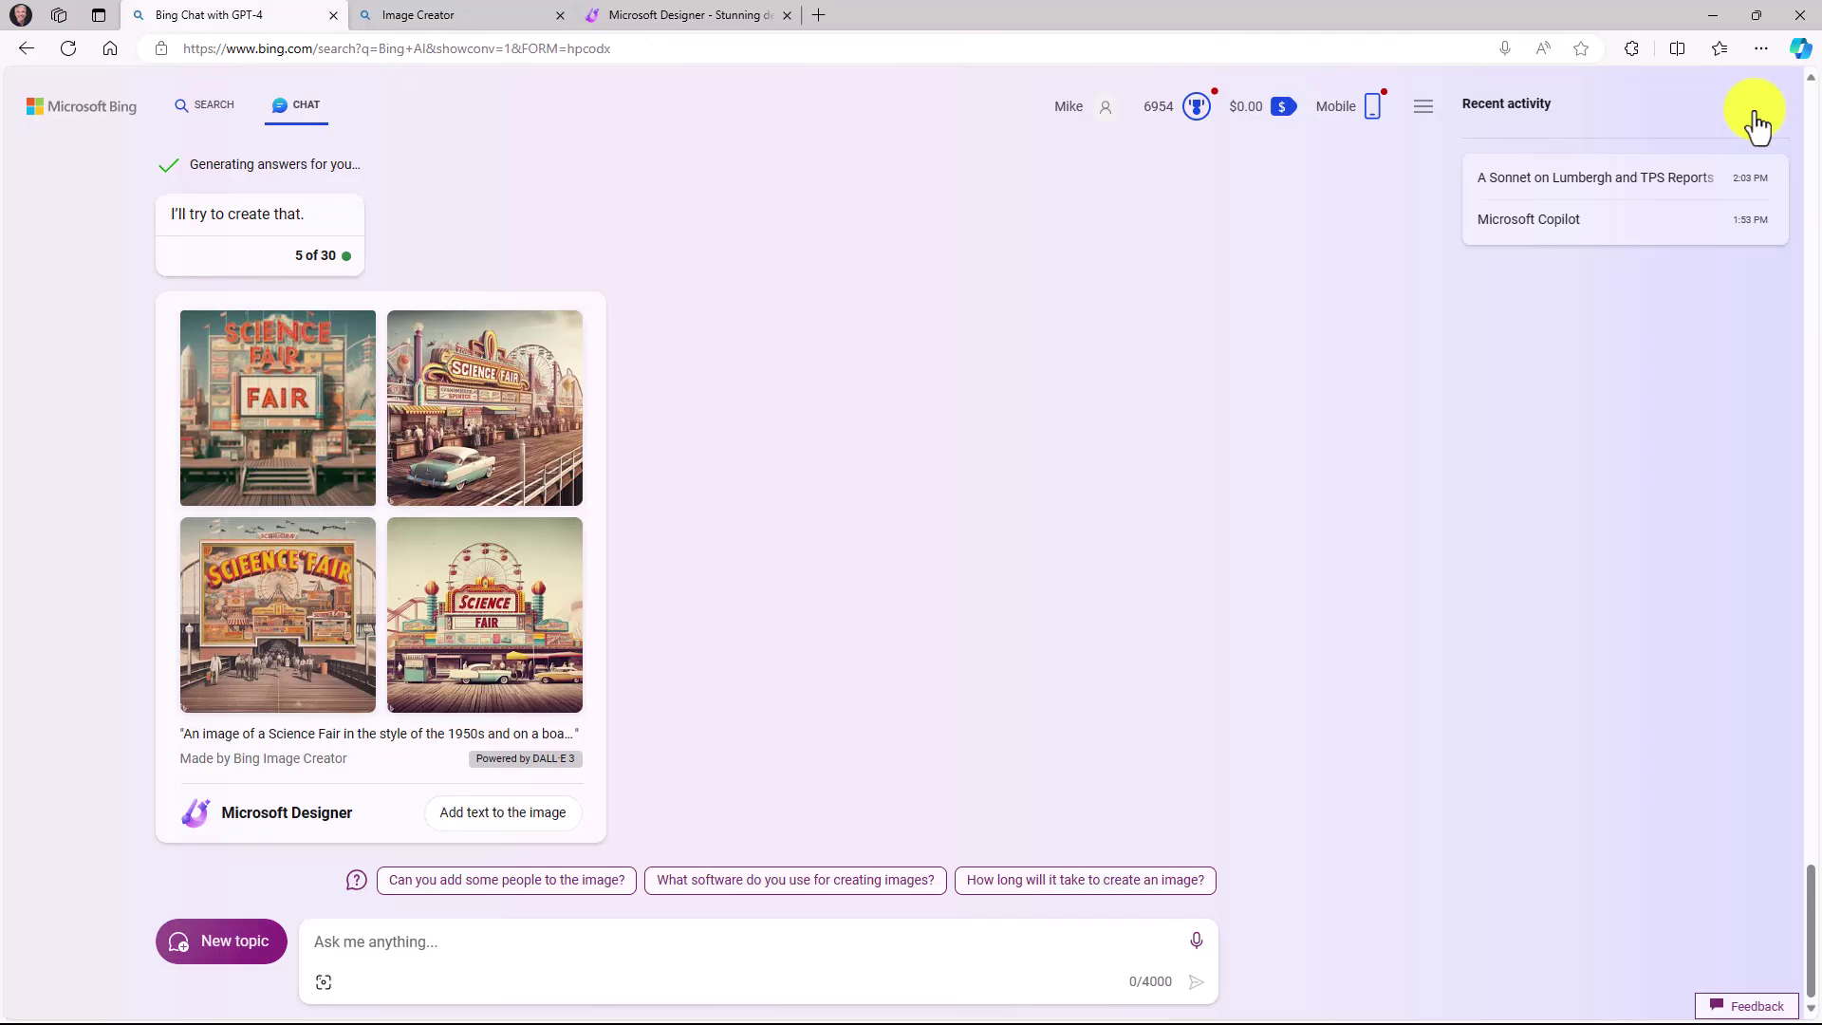
click(447, 630)
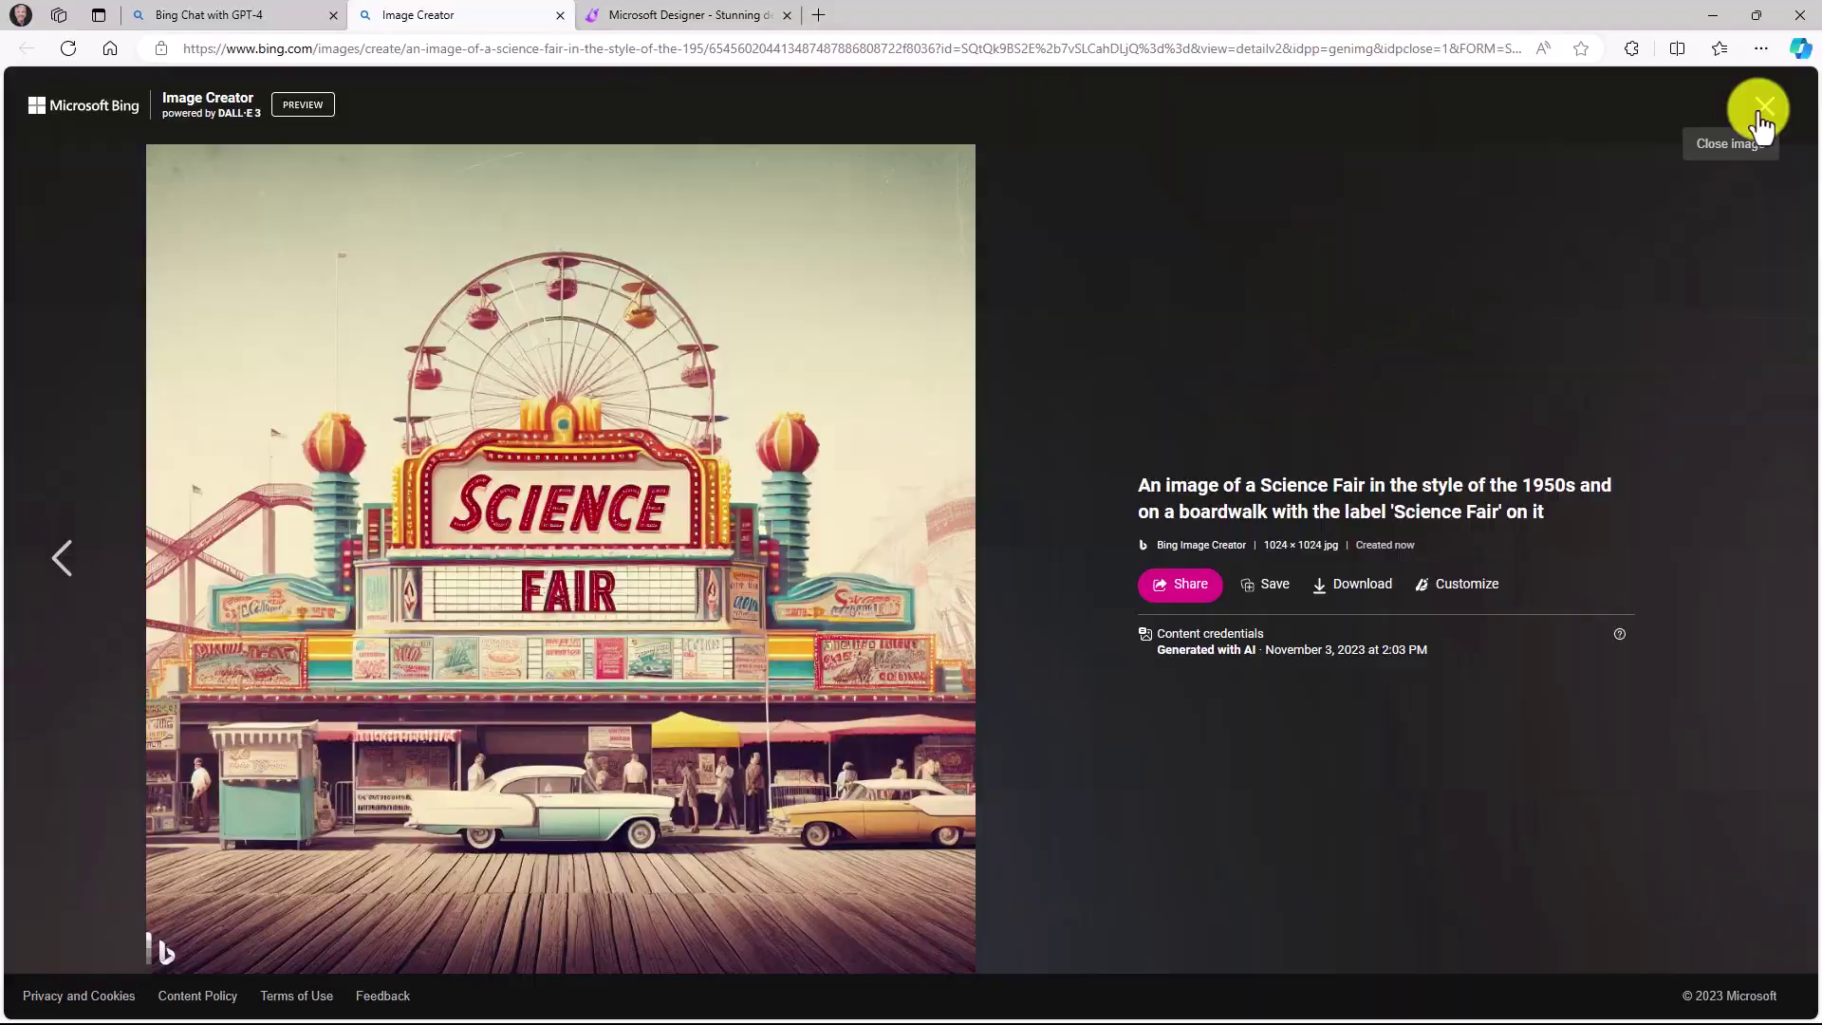
click(1749, 119)
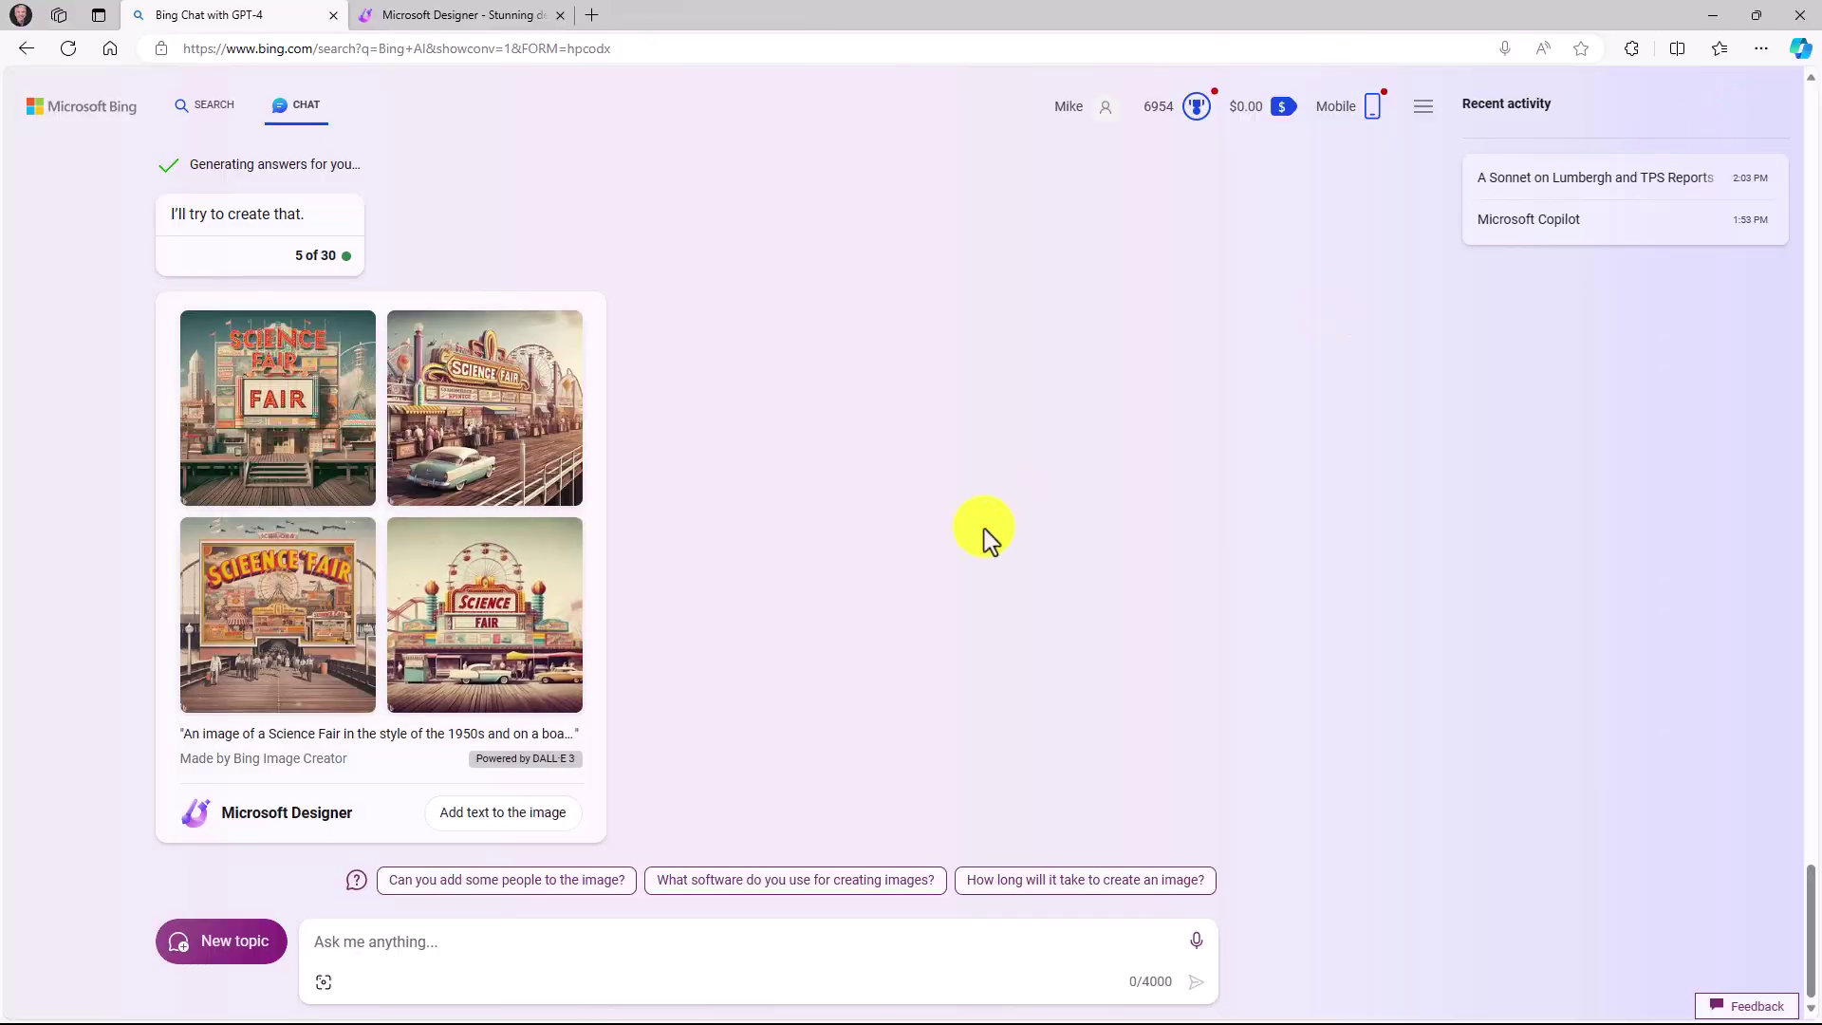
Step: Request an image of a Science Fair in the style of the Bladerunner on a rainy night in Los Angeles
click(656, 932)
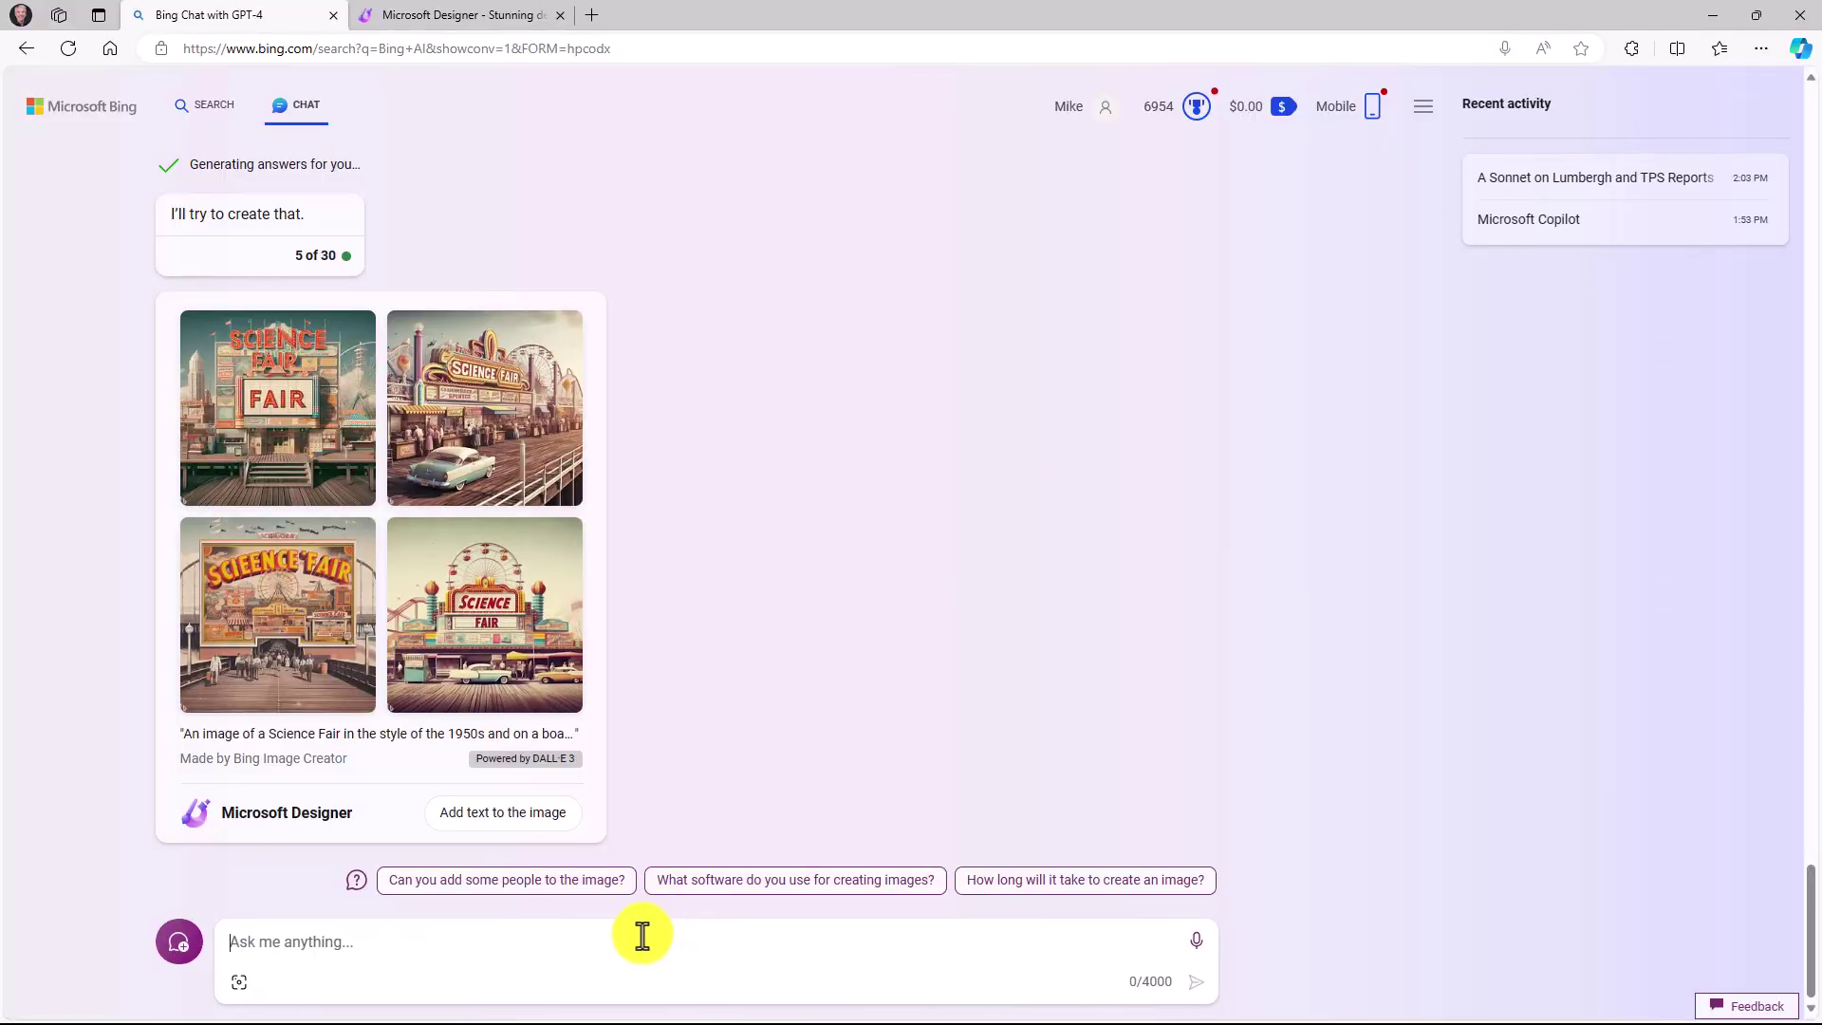
text(Create an image of a Science Fair in the style of the Bladerunner on a rainy nigh in Los Angeles.)
click(1196, 983)
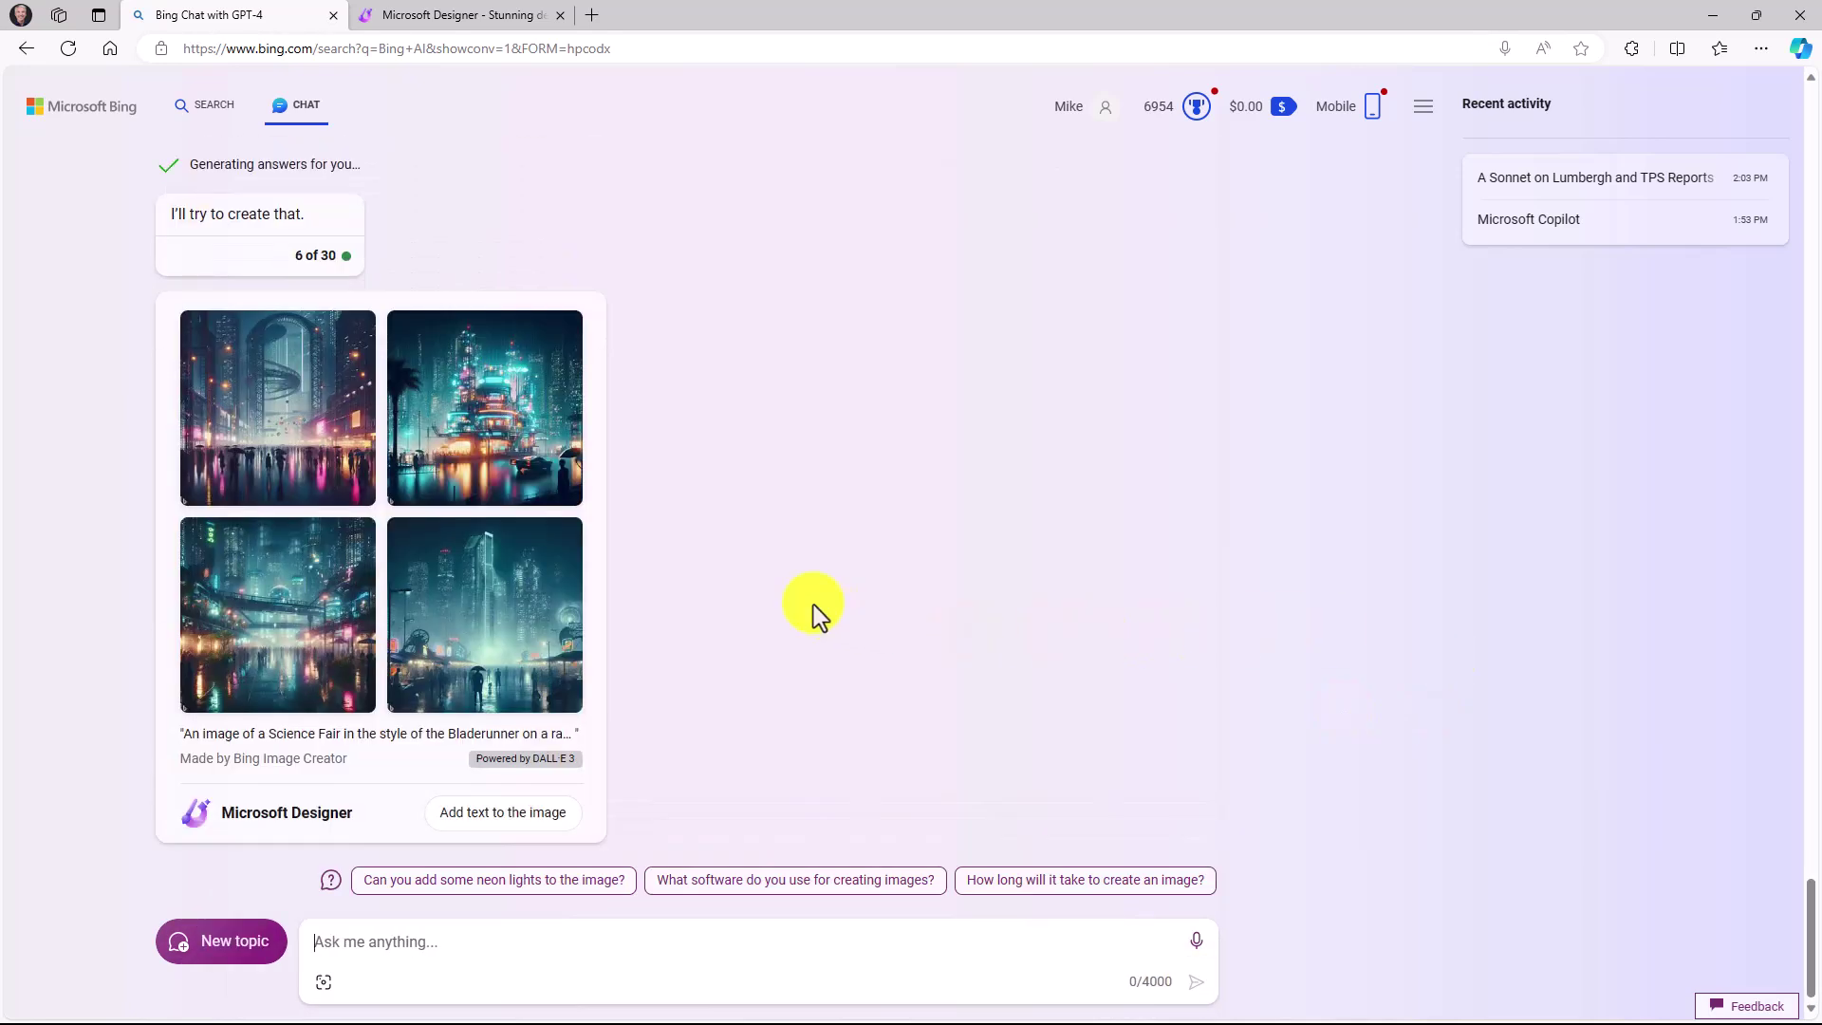
Step: View the first two Bladerunner-style Science Fair images enlarged and return to the chat
click(264, 420)
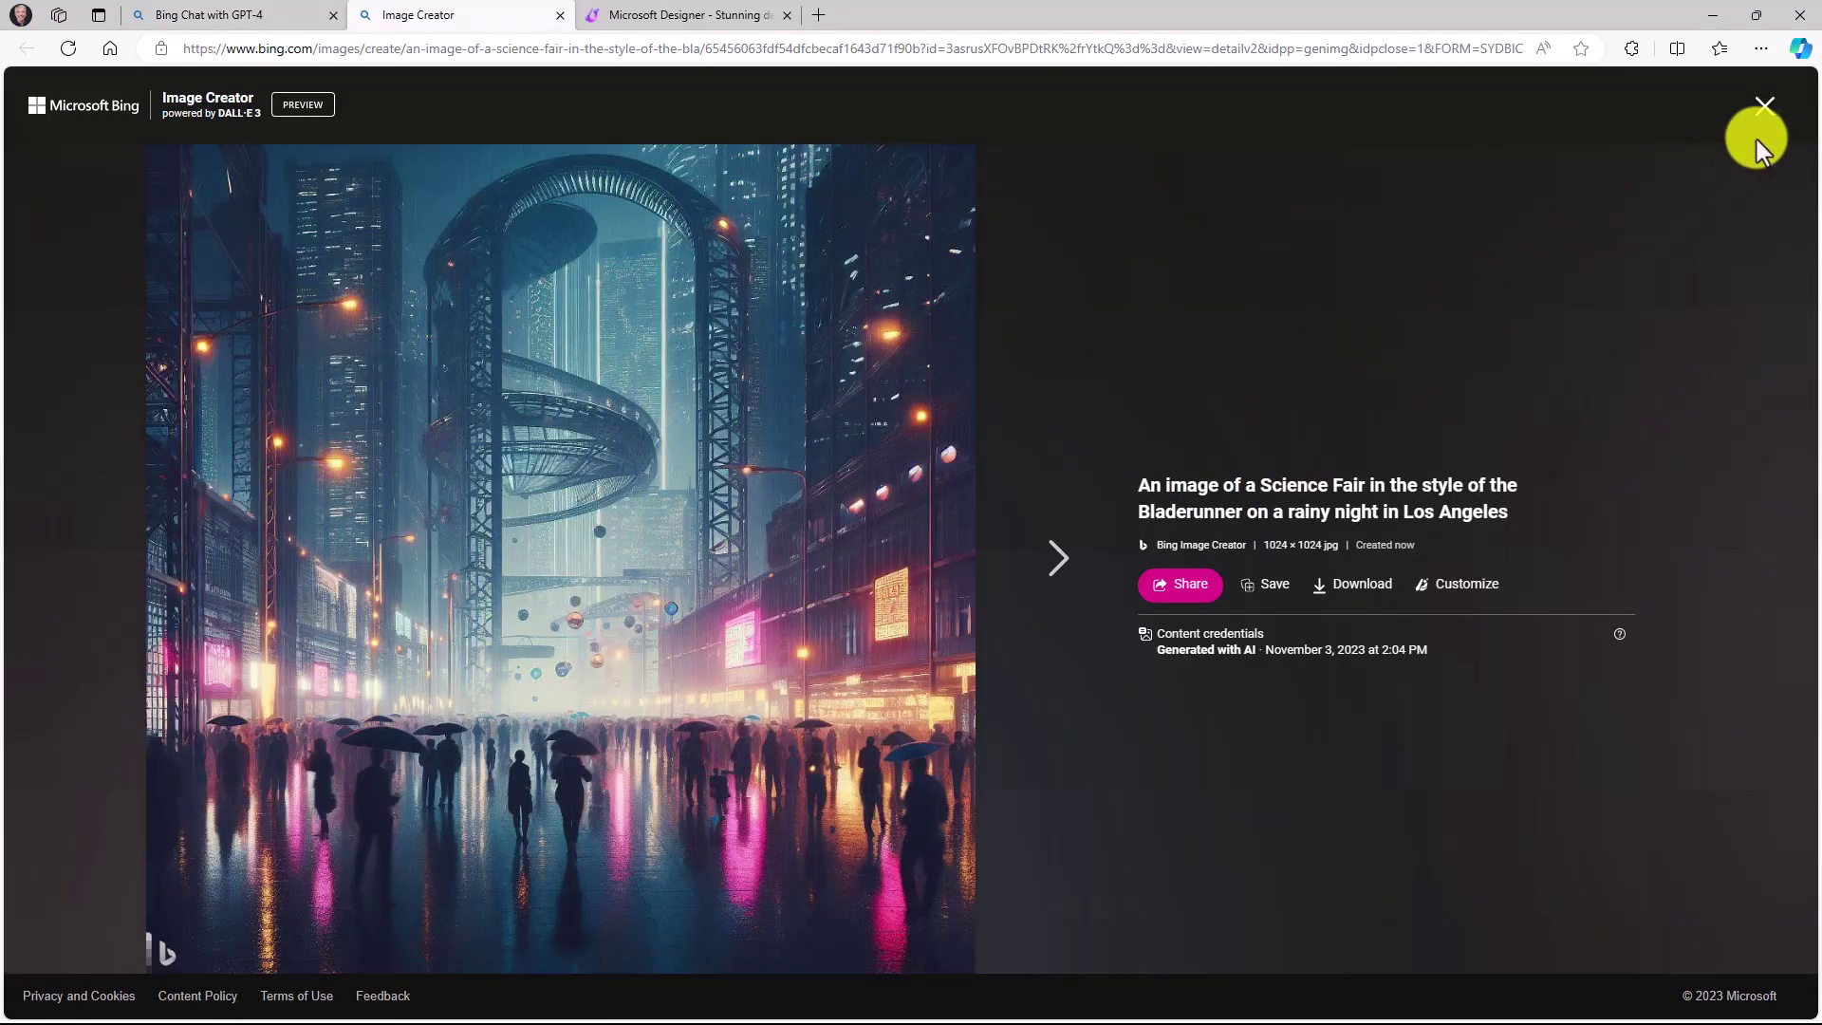
click(1764, 106)
click(521, 442)
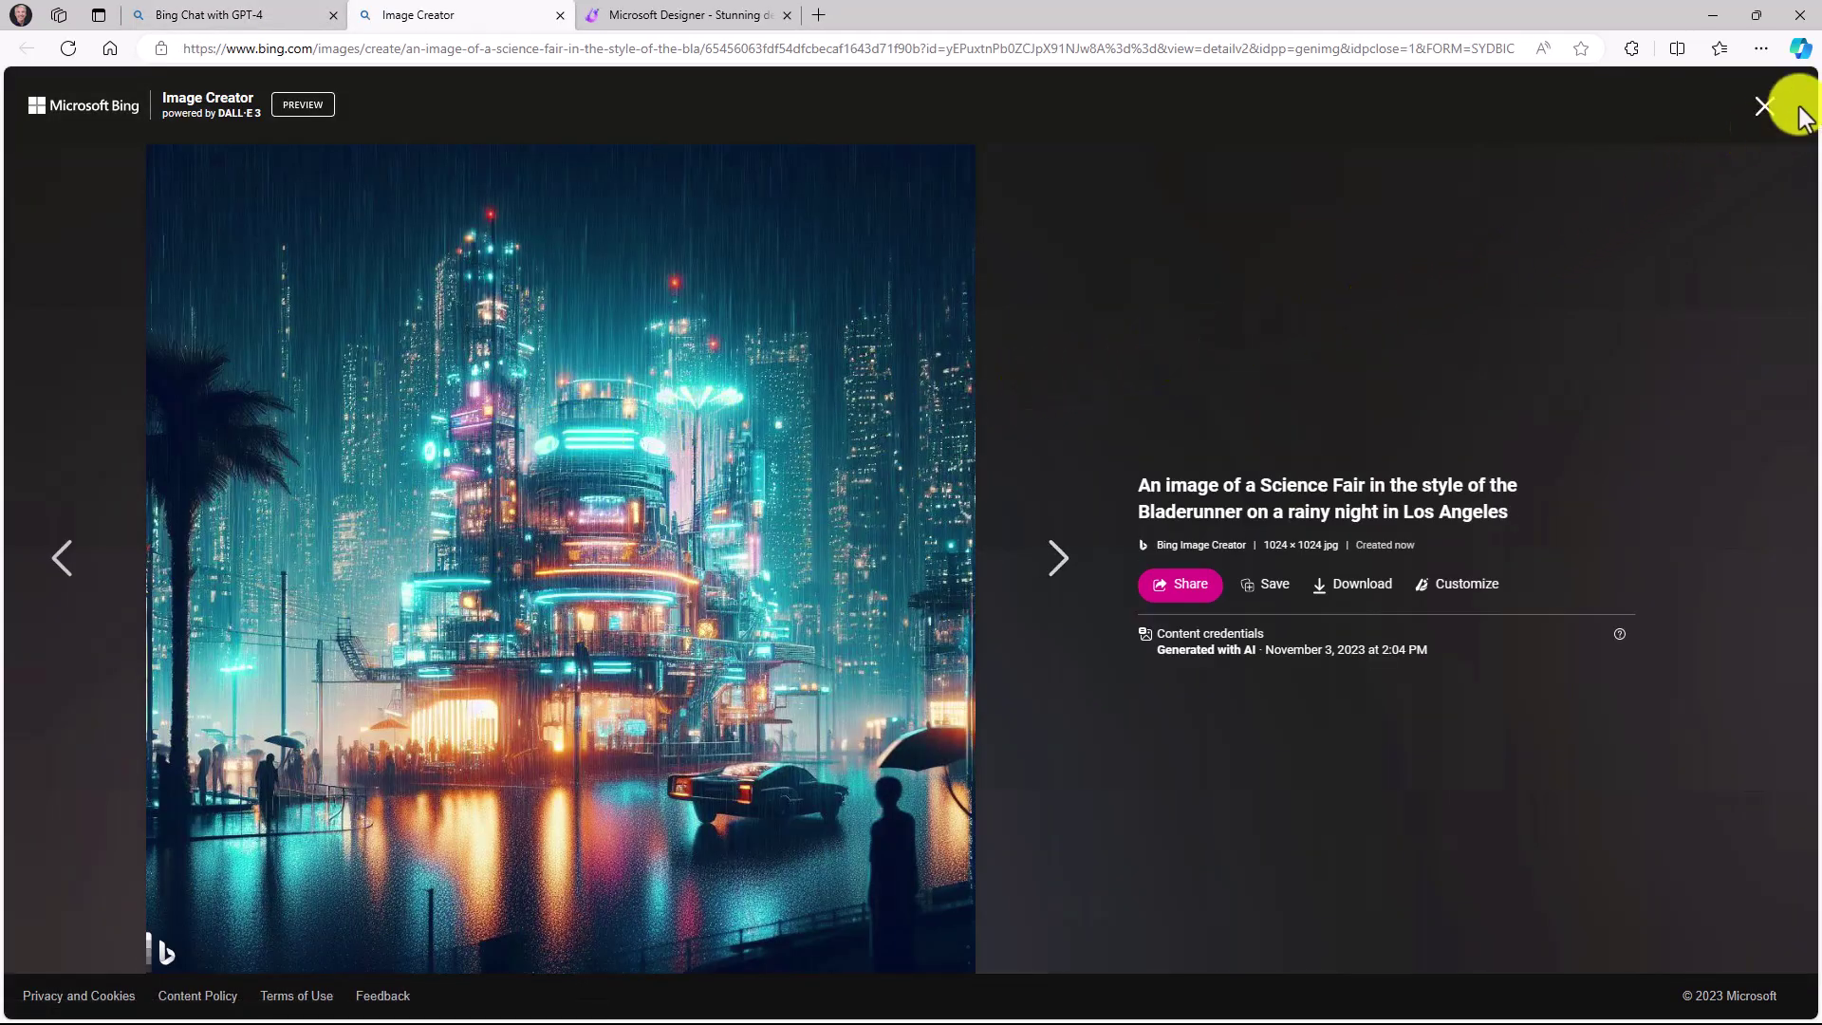
click(1762, 107)
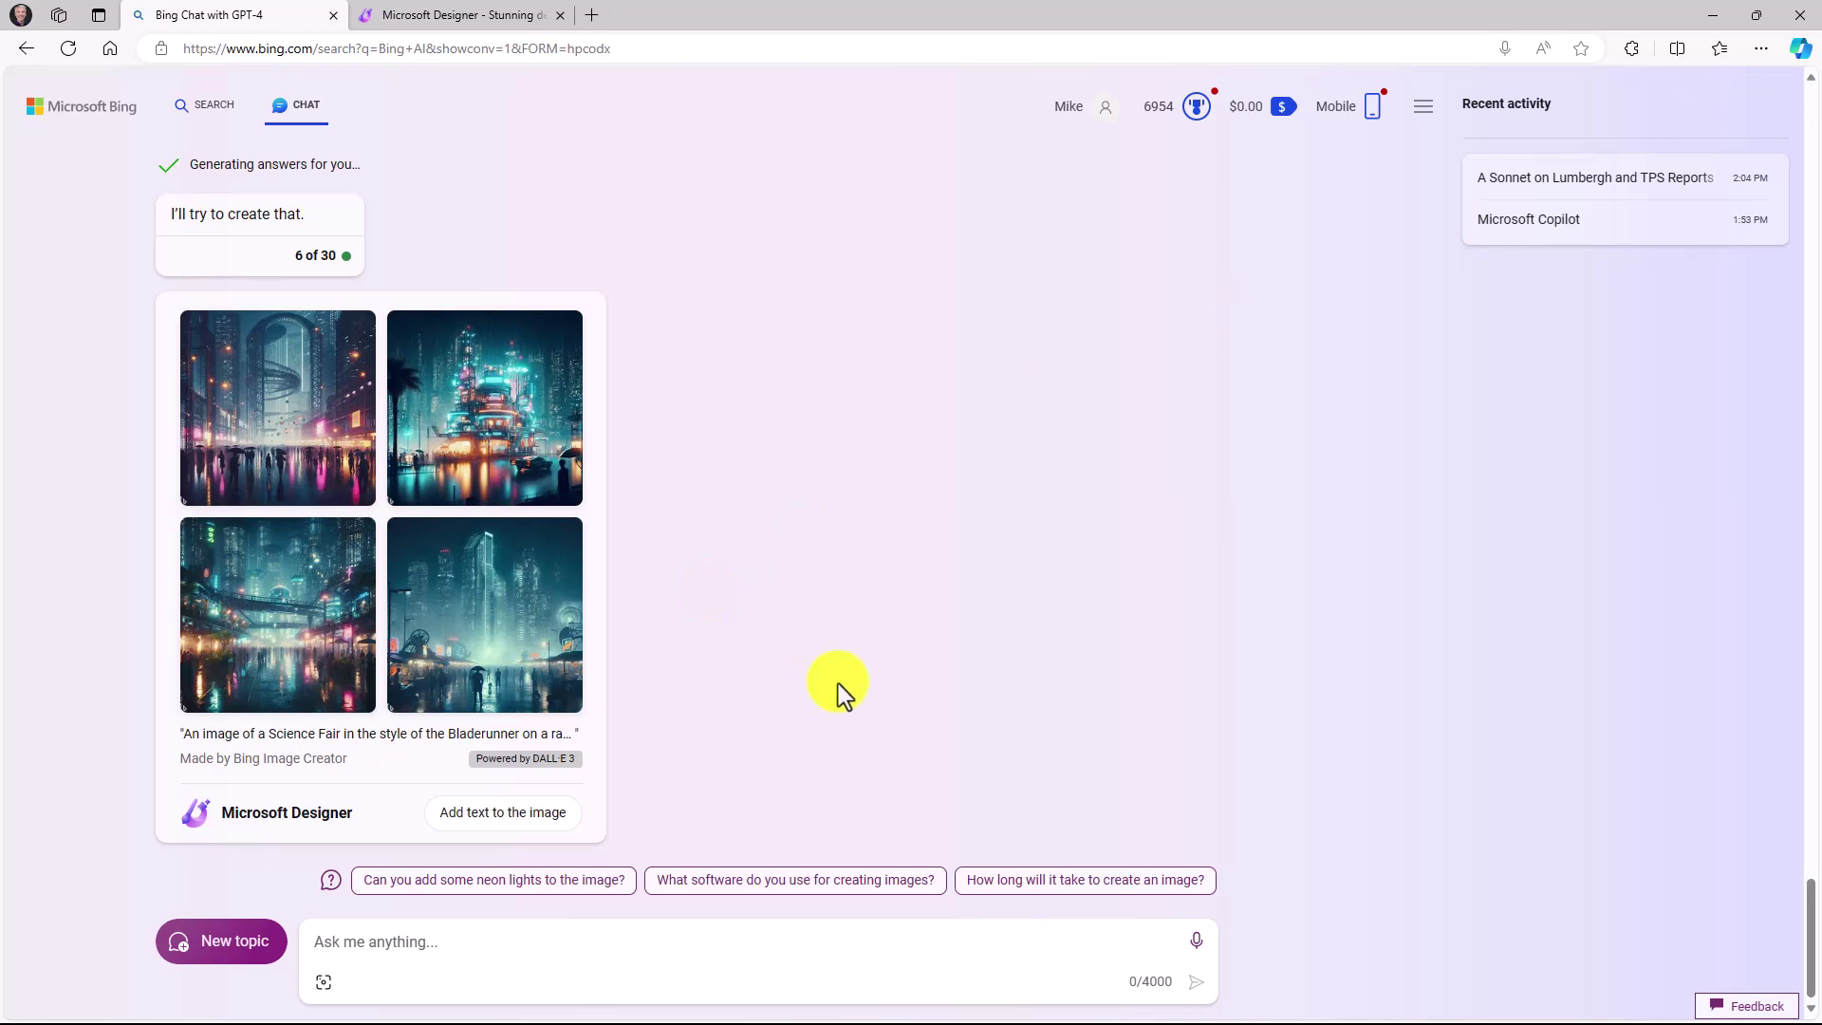
Step: Start a new topic, upload the Darth Vader photo from the device, ask "Who is in this photo?" and read through the answer
click(252, 954)
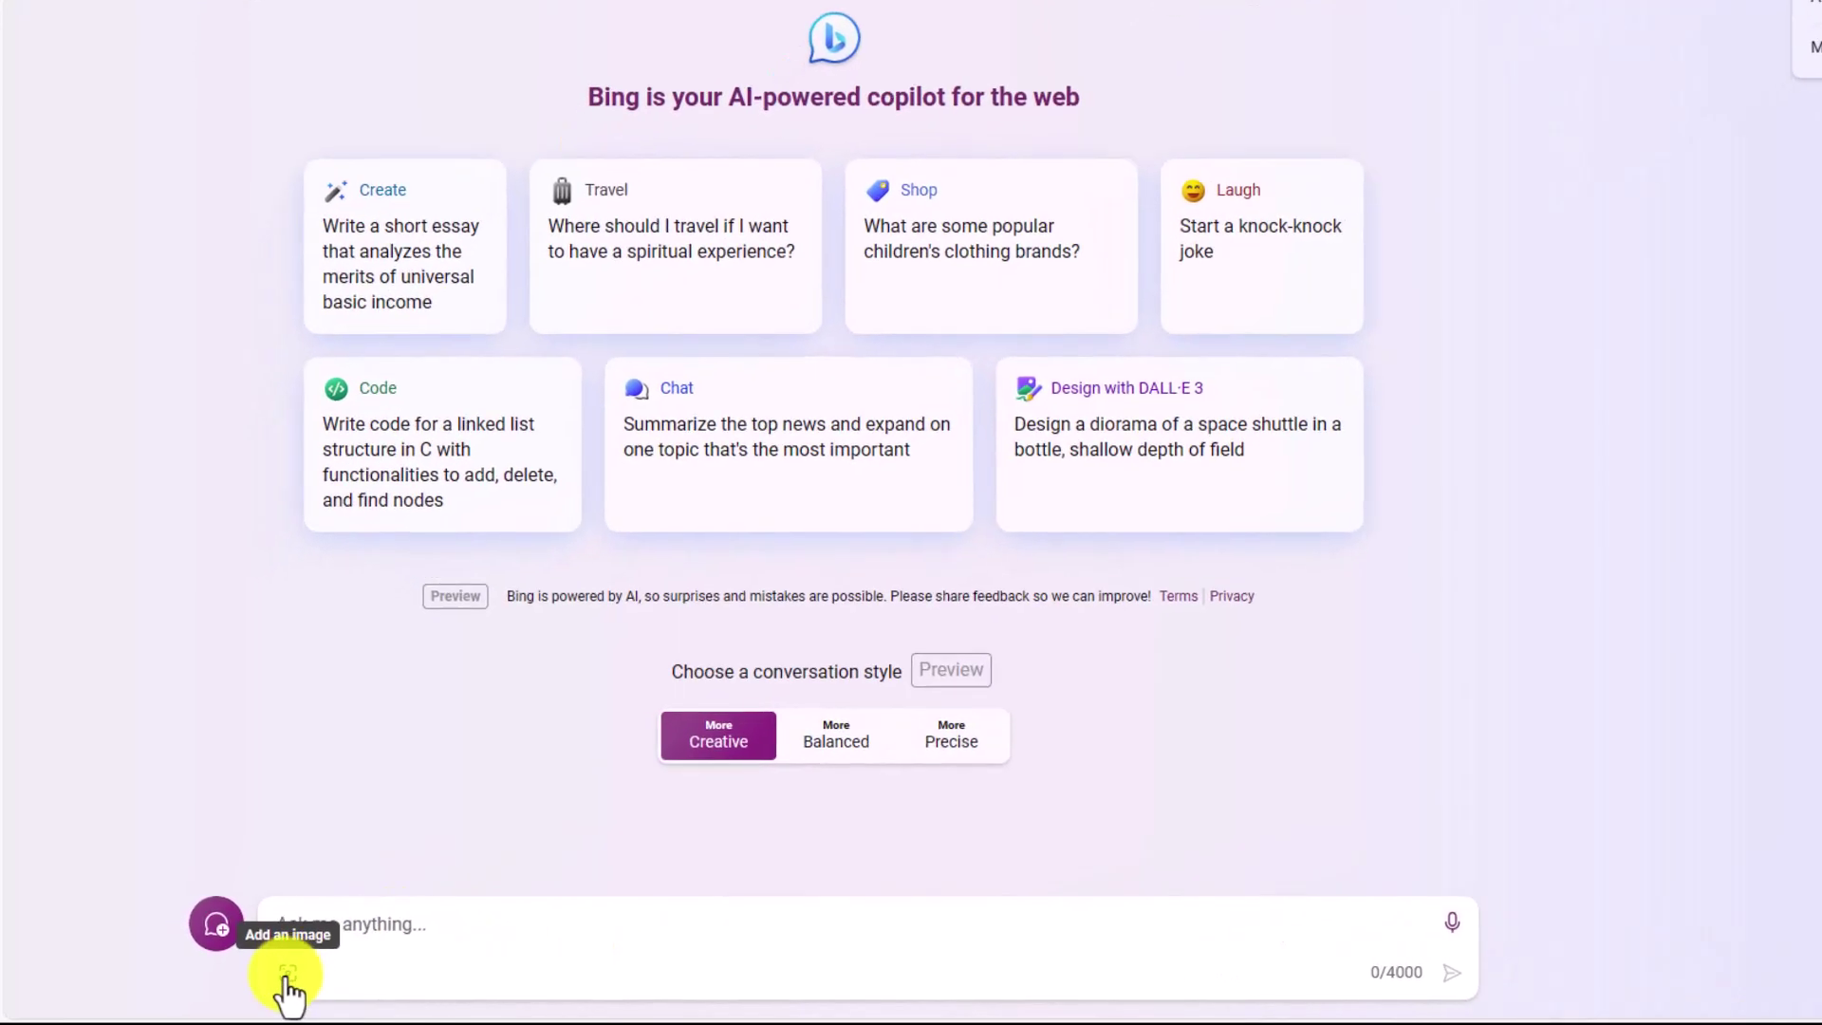
click(287, 977)
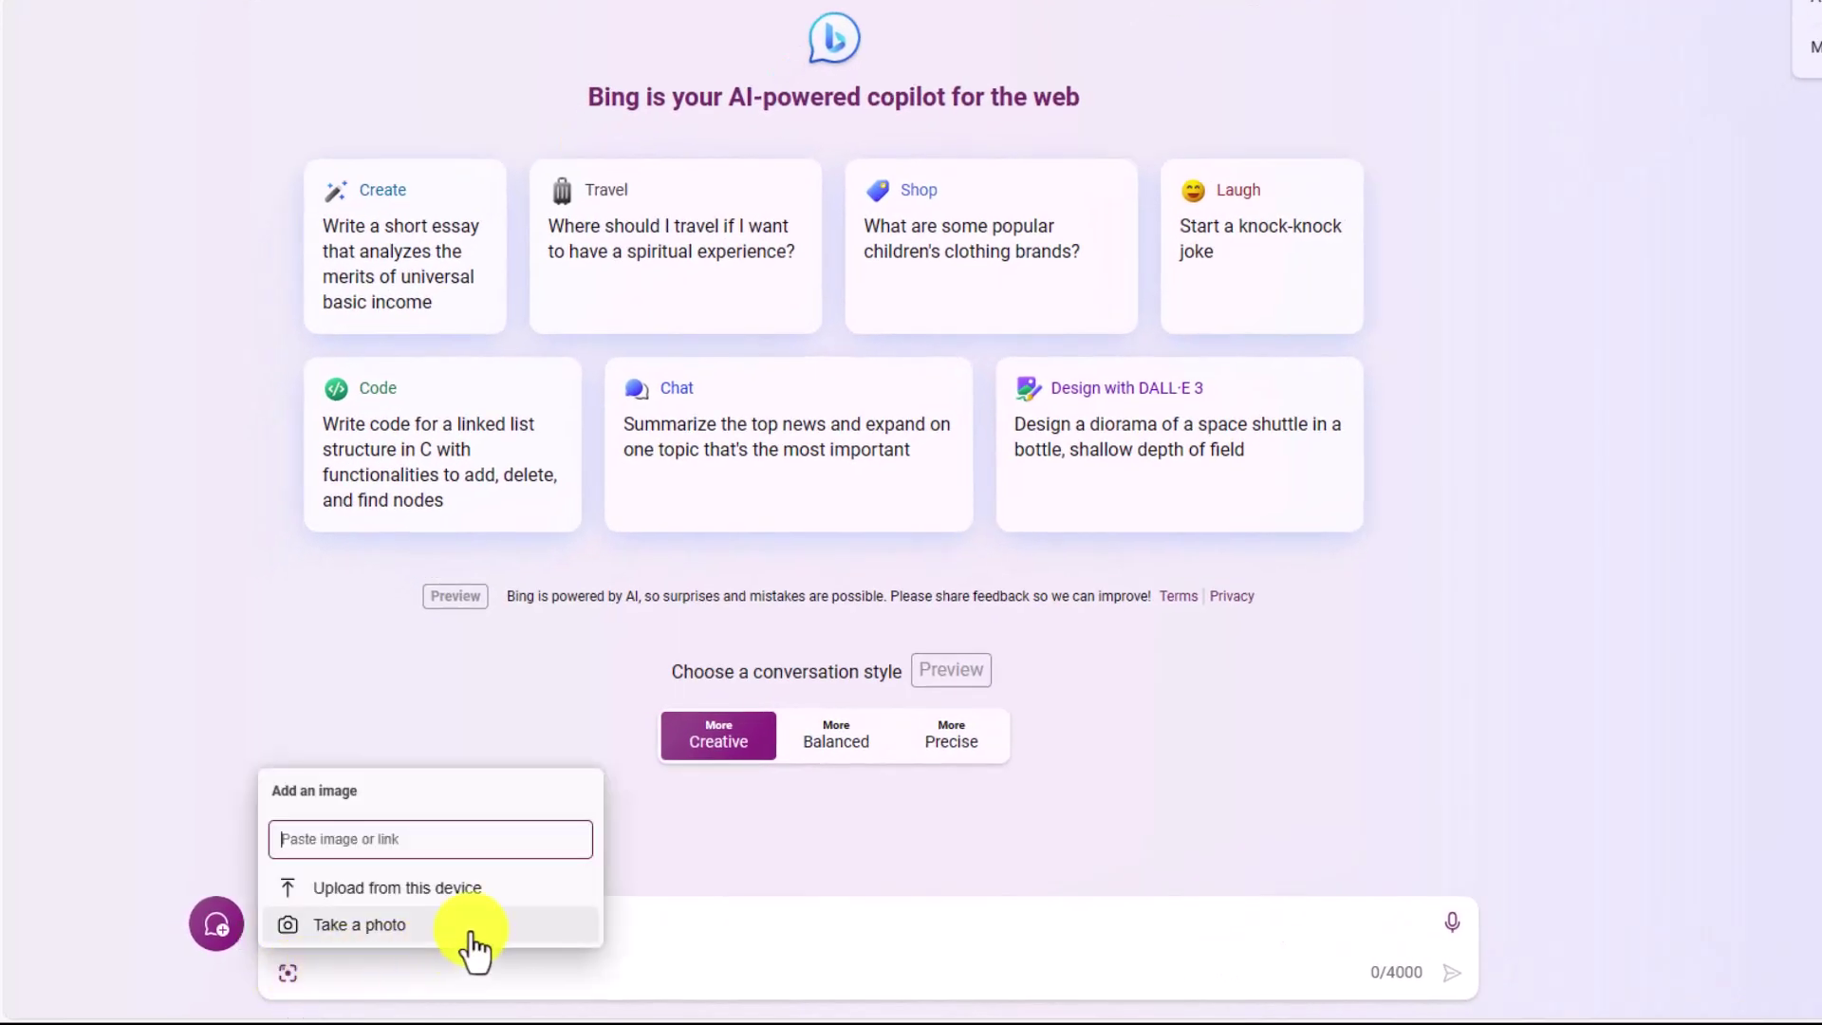
click(424, 906)
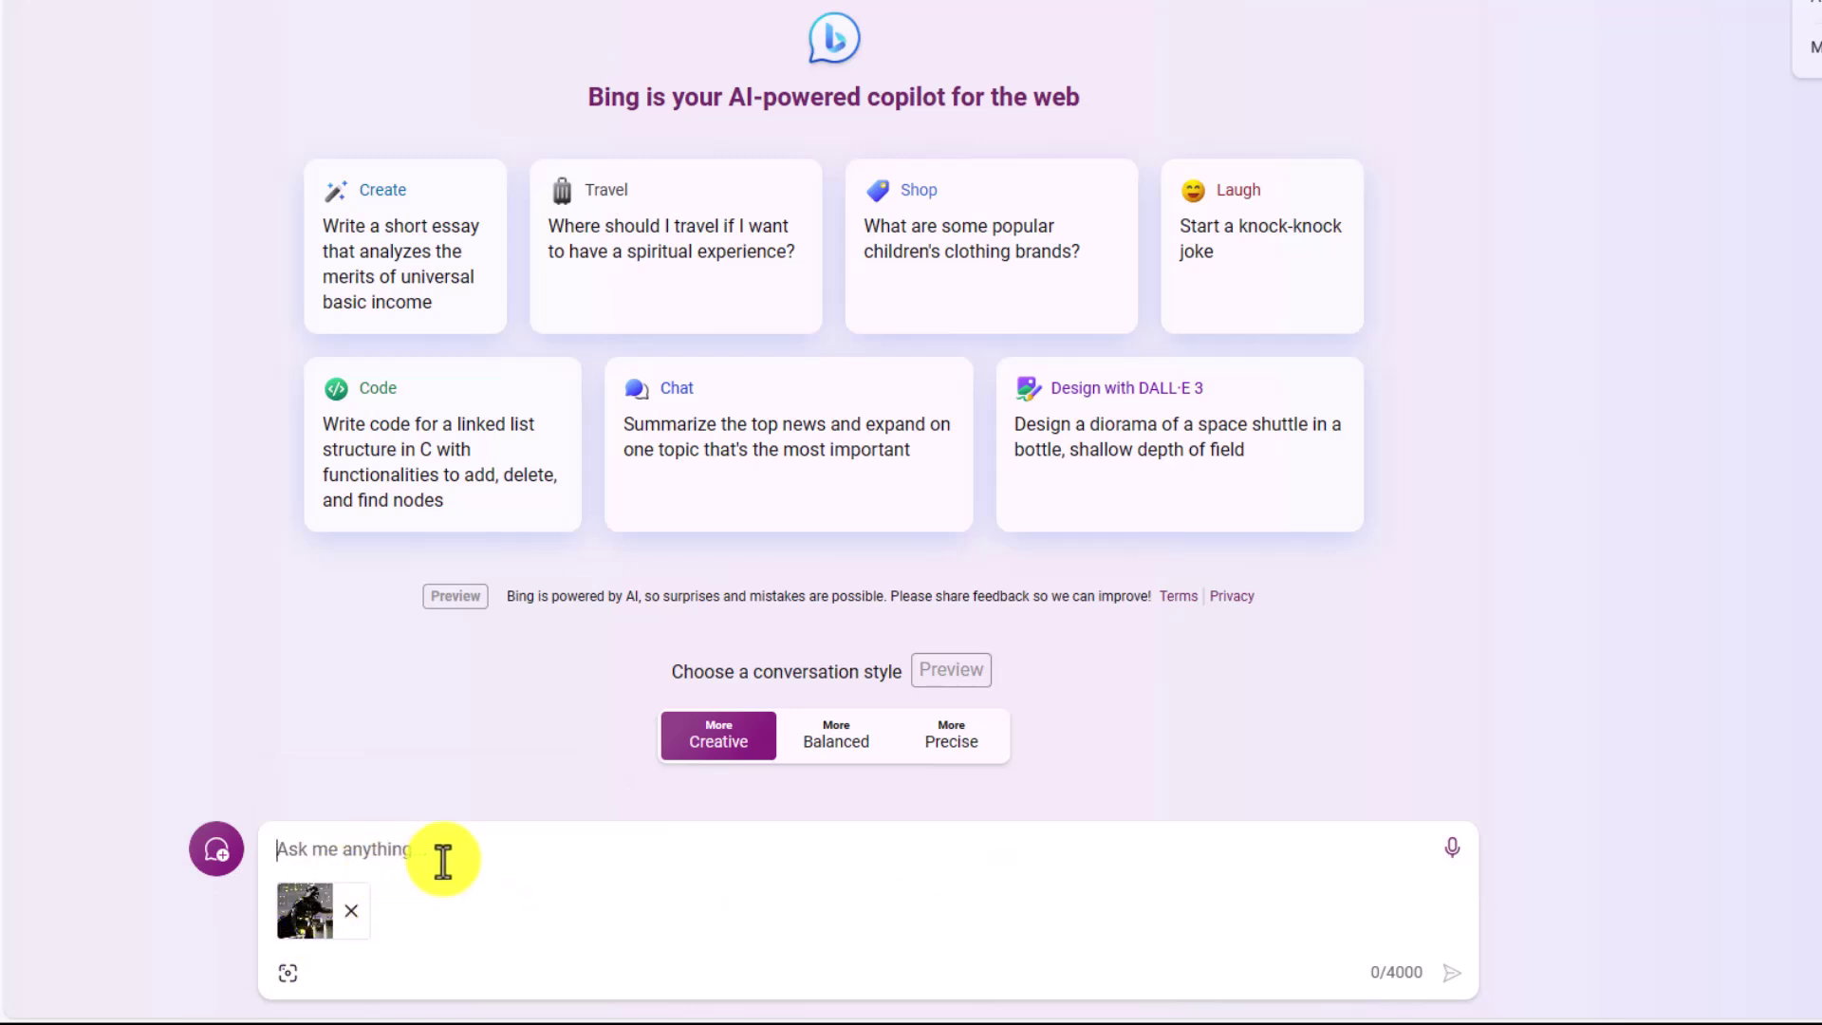
text(Who is in this photo?)
click(1447, 972)
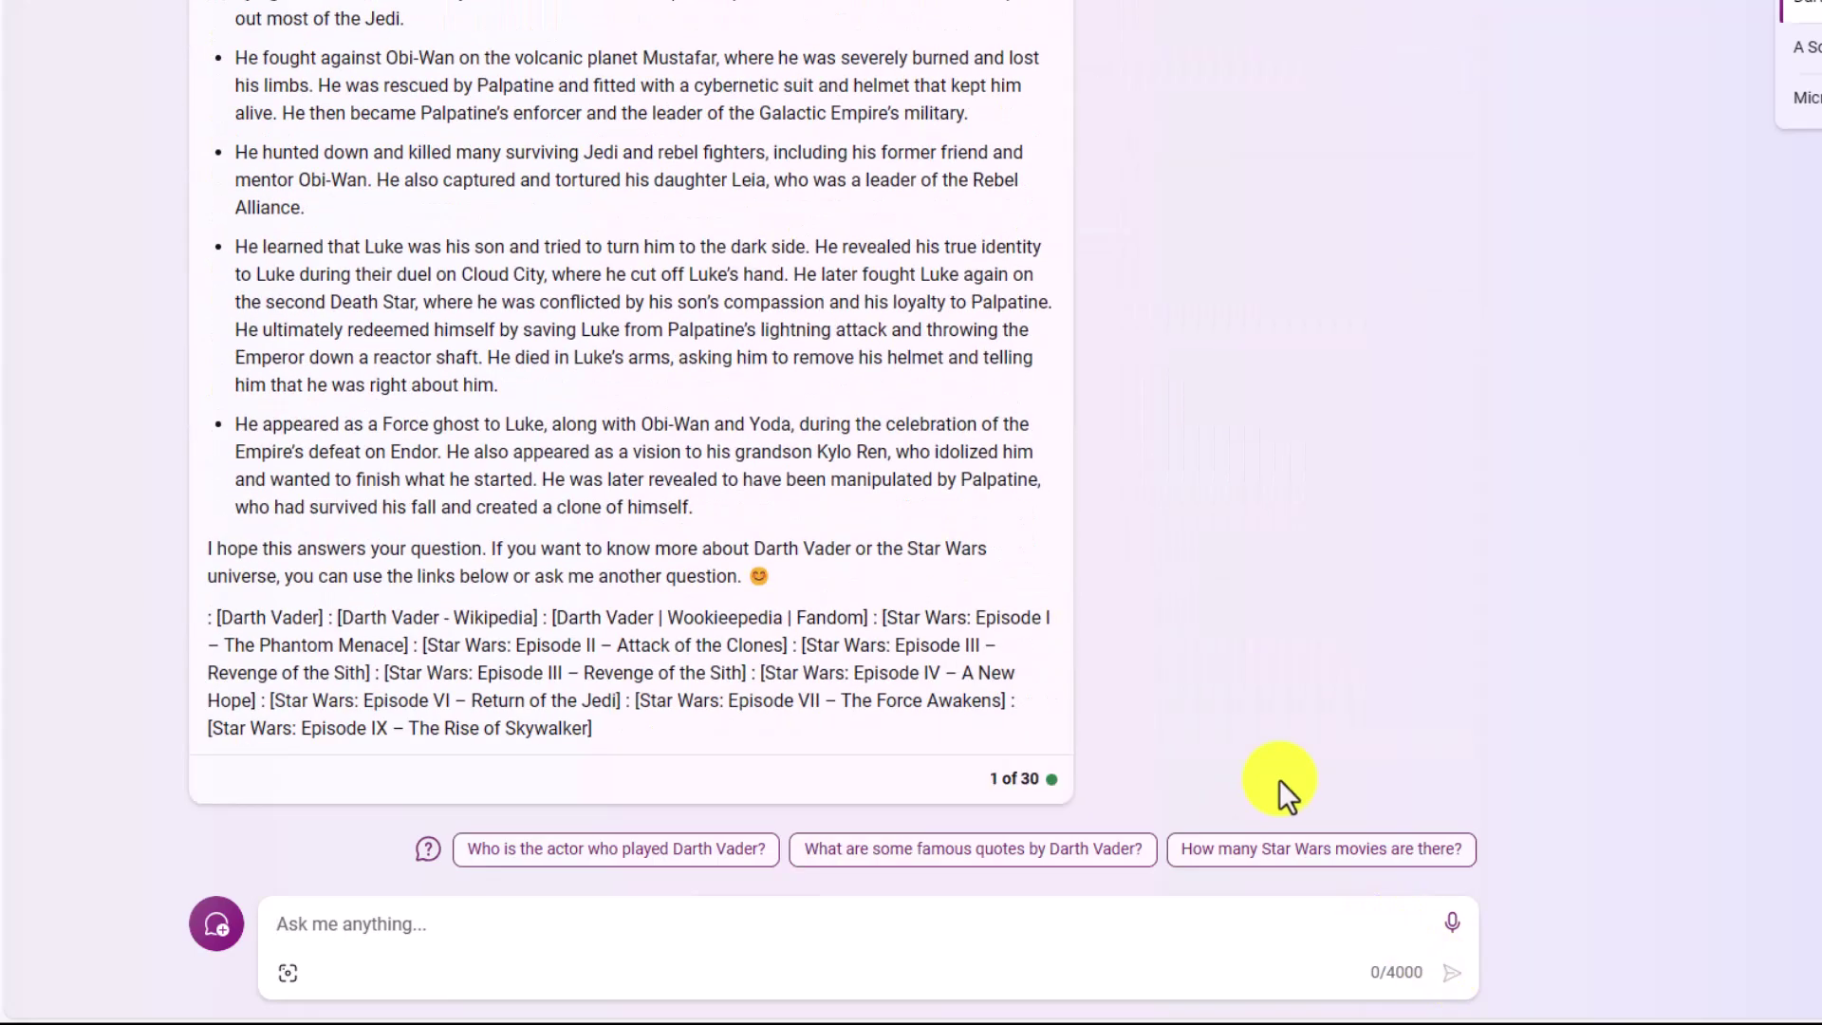
scroll(1023, 615, up, 5)
scroll(1022, 615, up, 4)
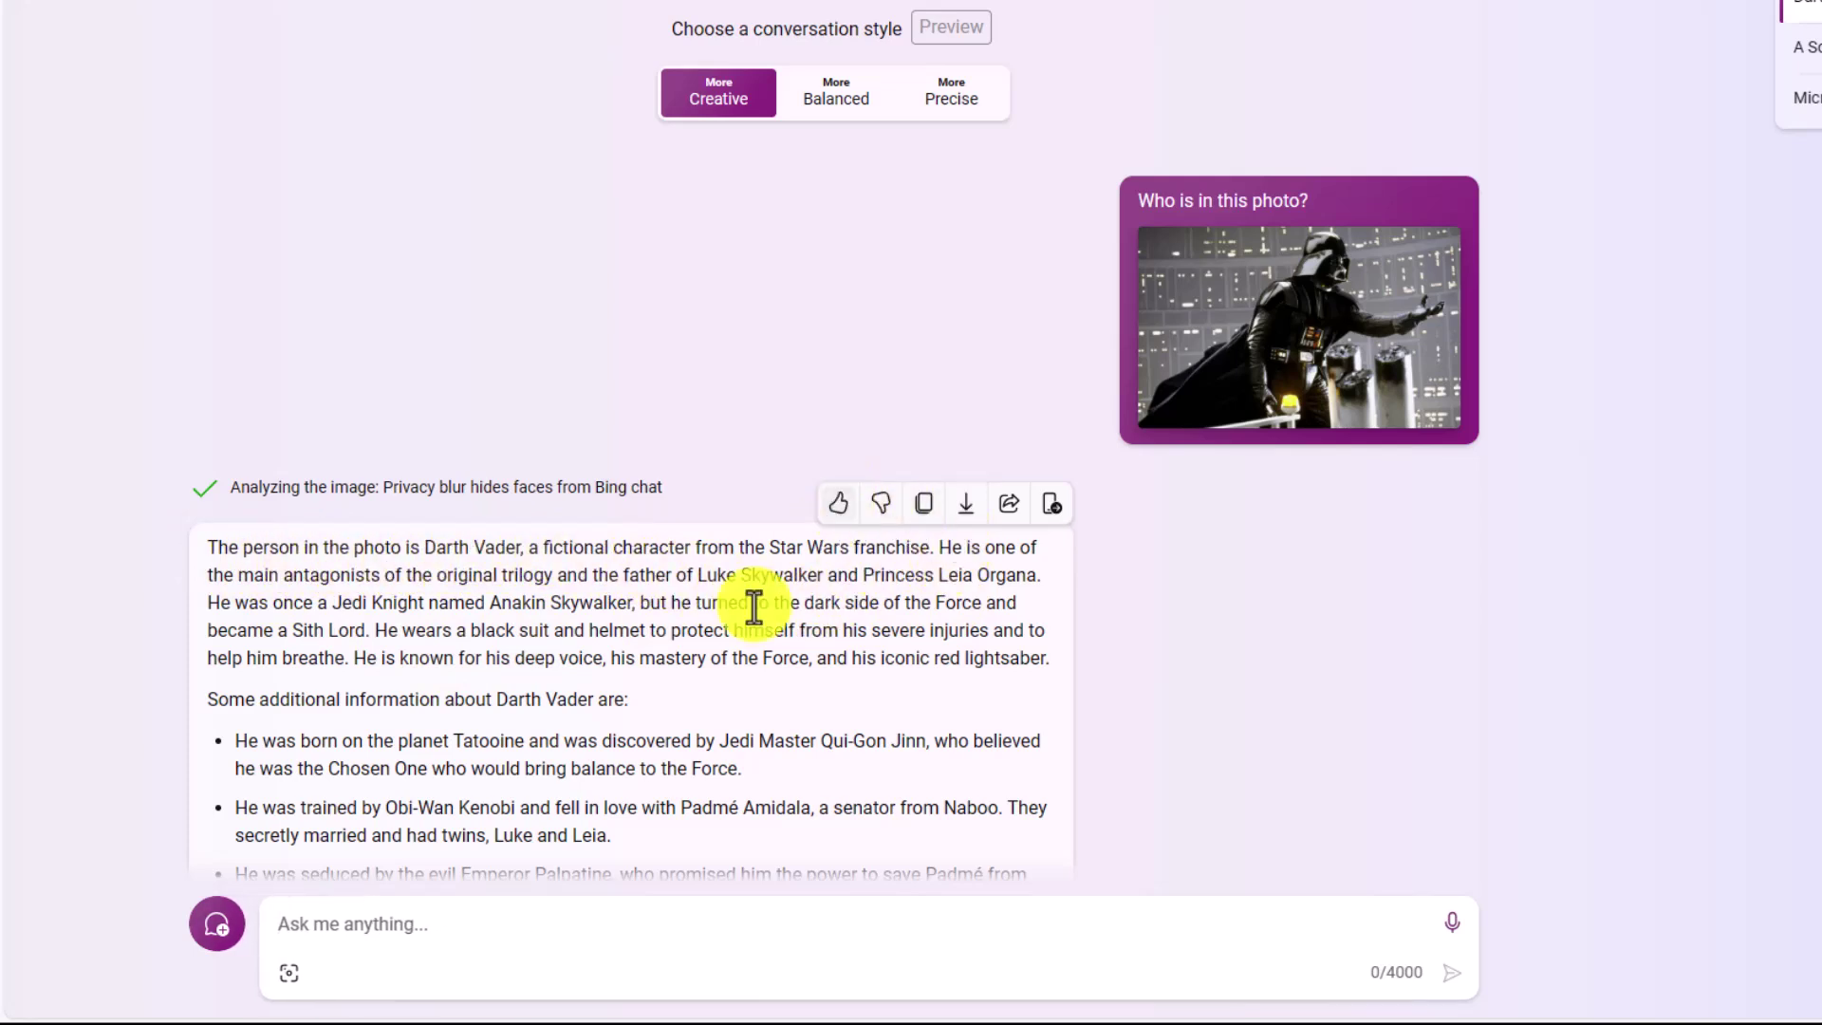
scroll(664, 607, down, 3)
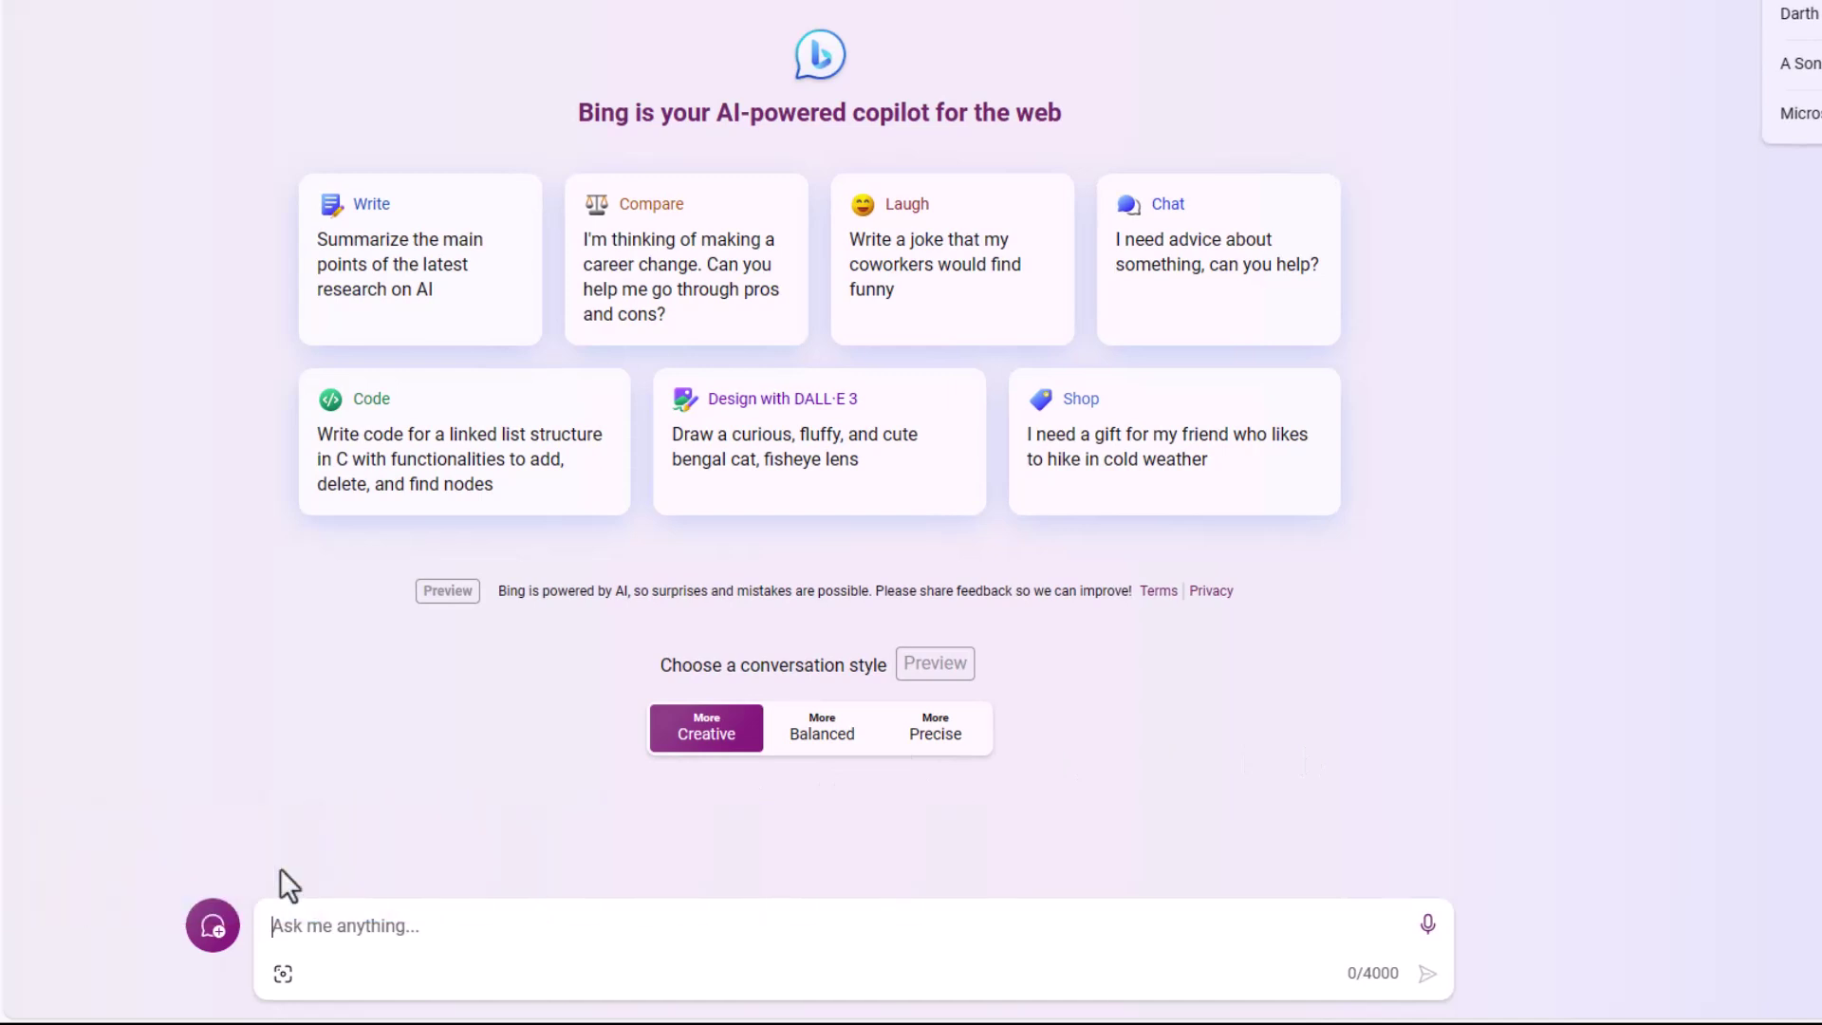
Step: Upload an image of text and submit the question "Can you read the text on this image and summarize it for me?"
click(282, 974)
click(385, 897)
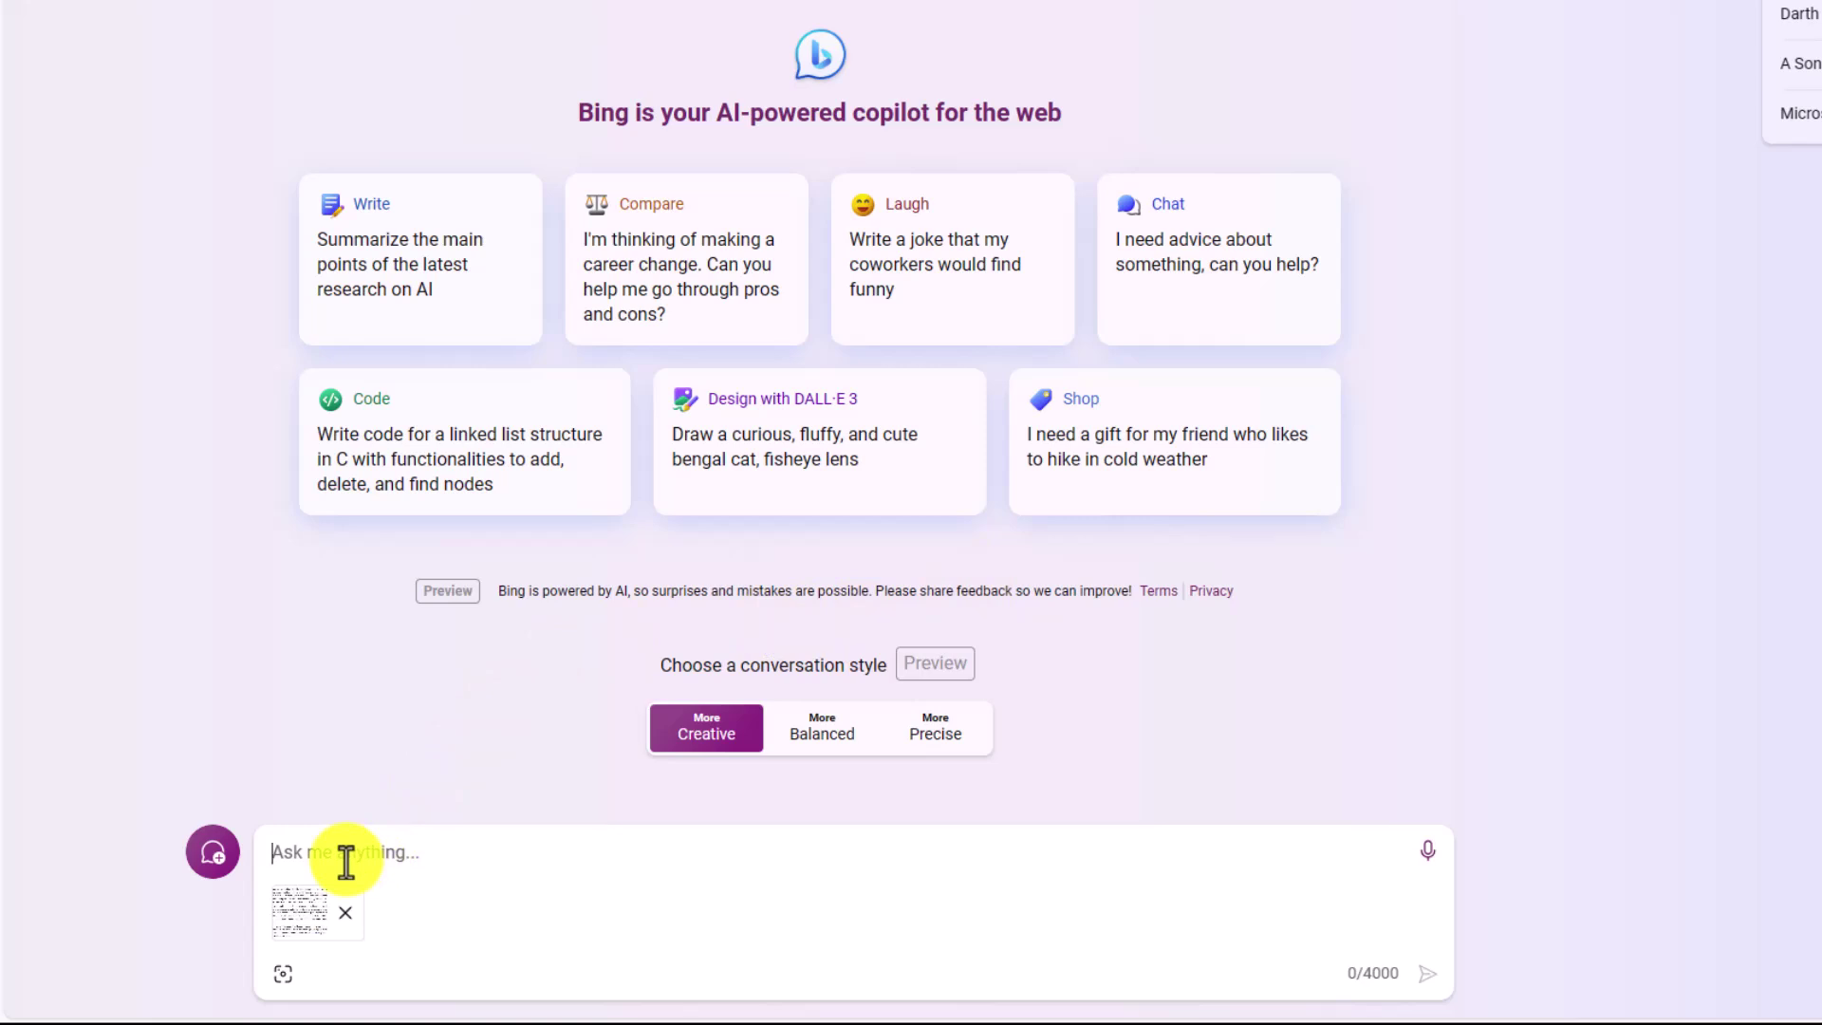
text(Can you read the text on this image and summarize it for me?)
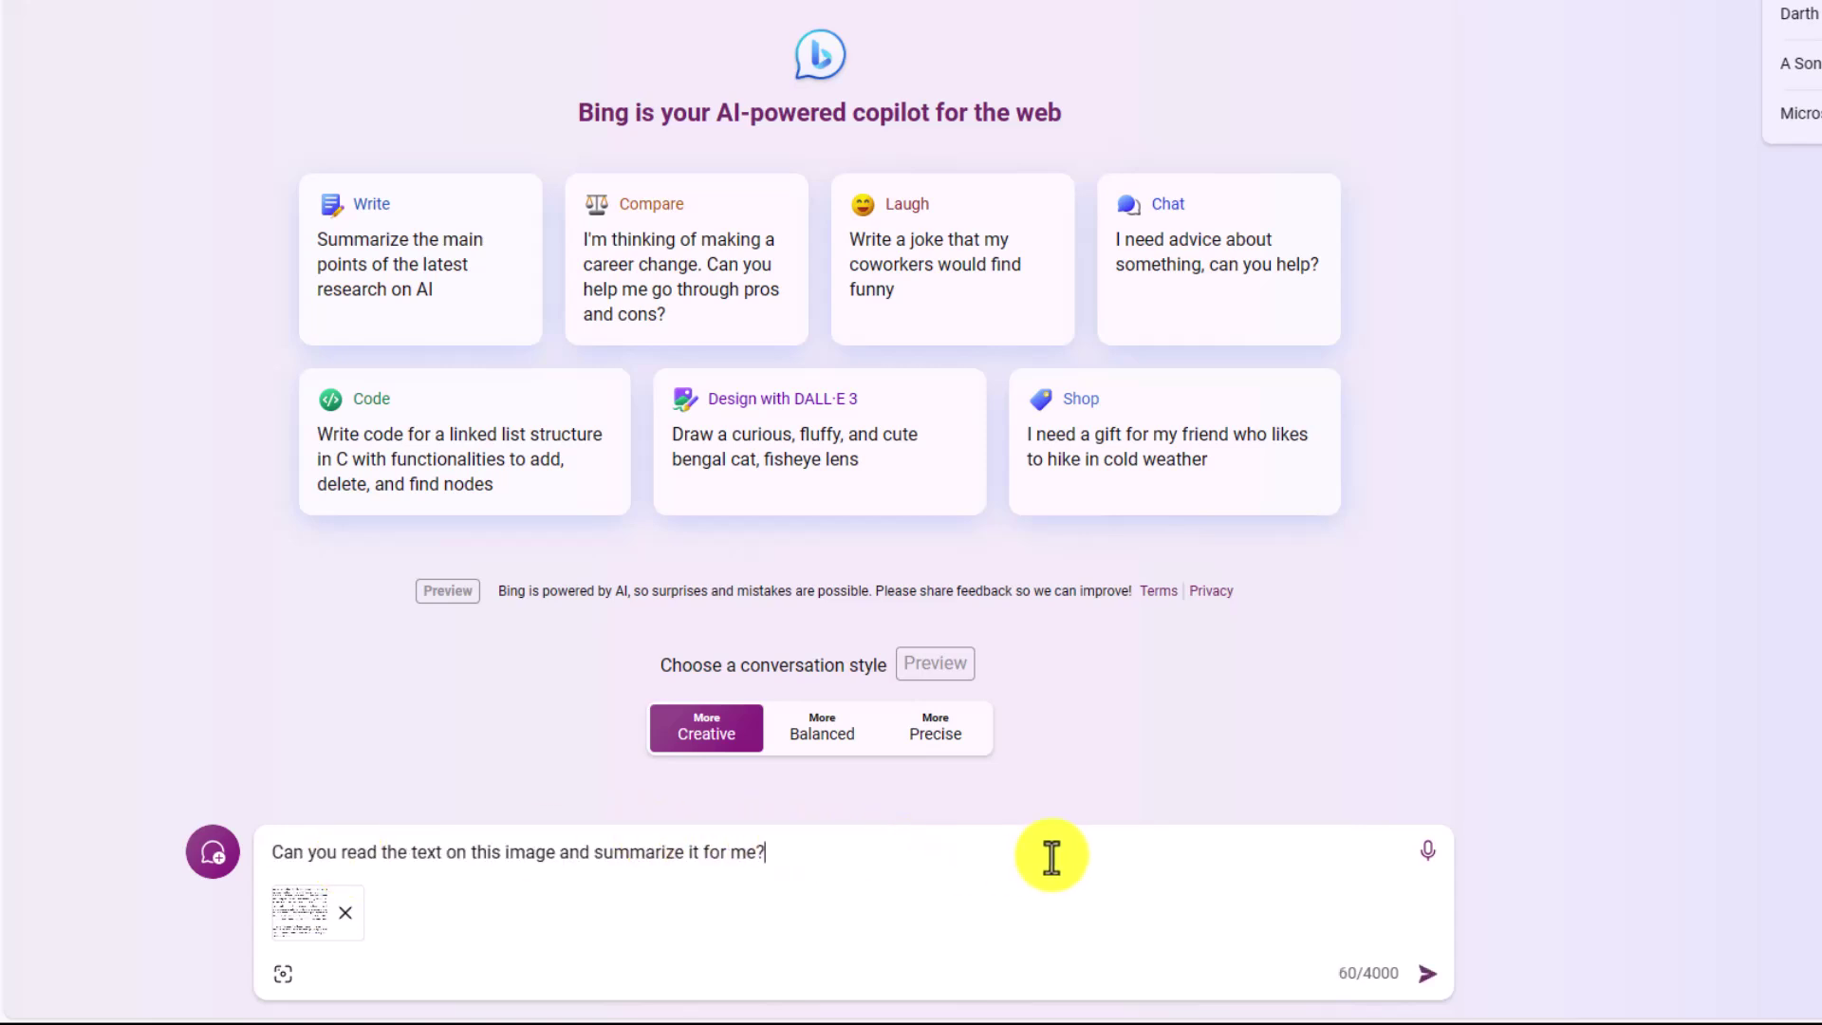
click(1426, 972)
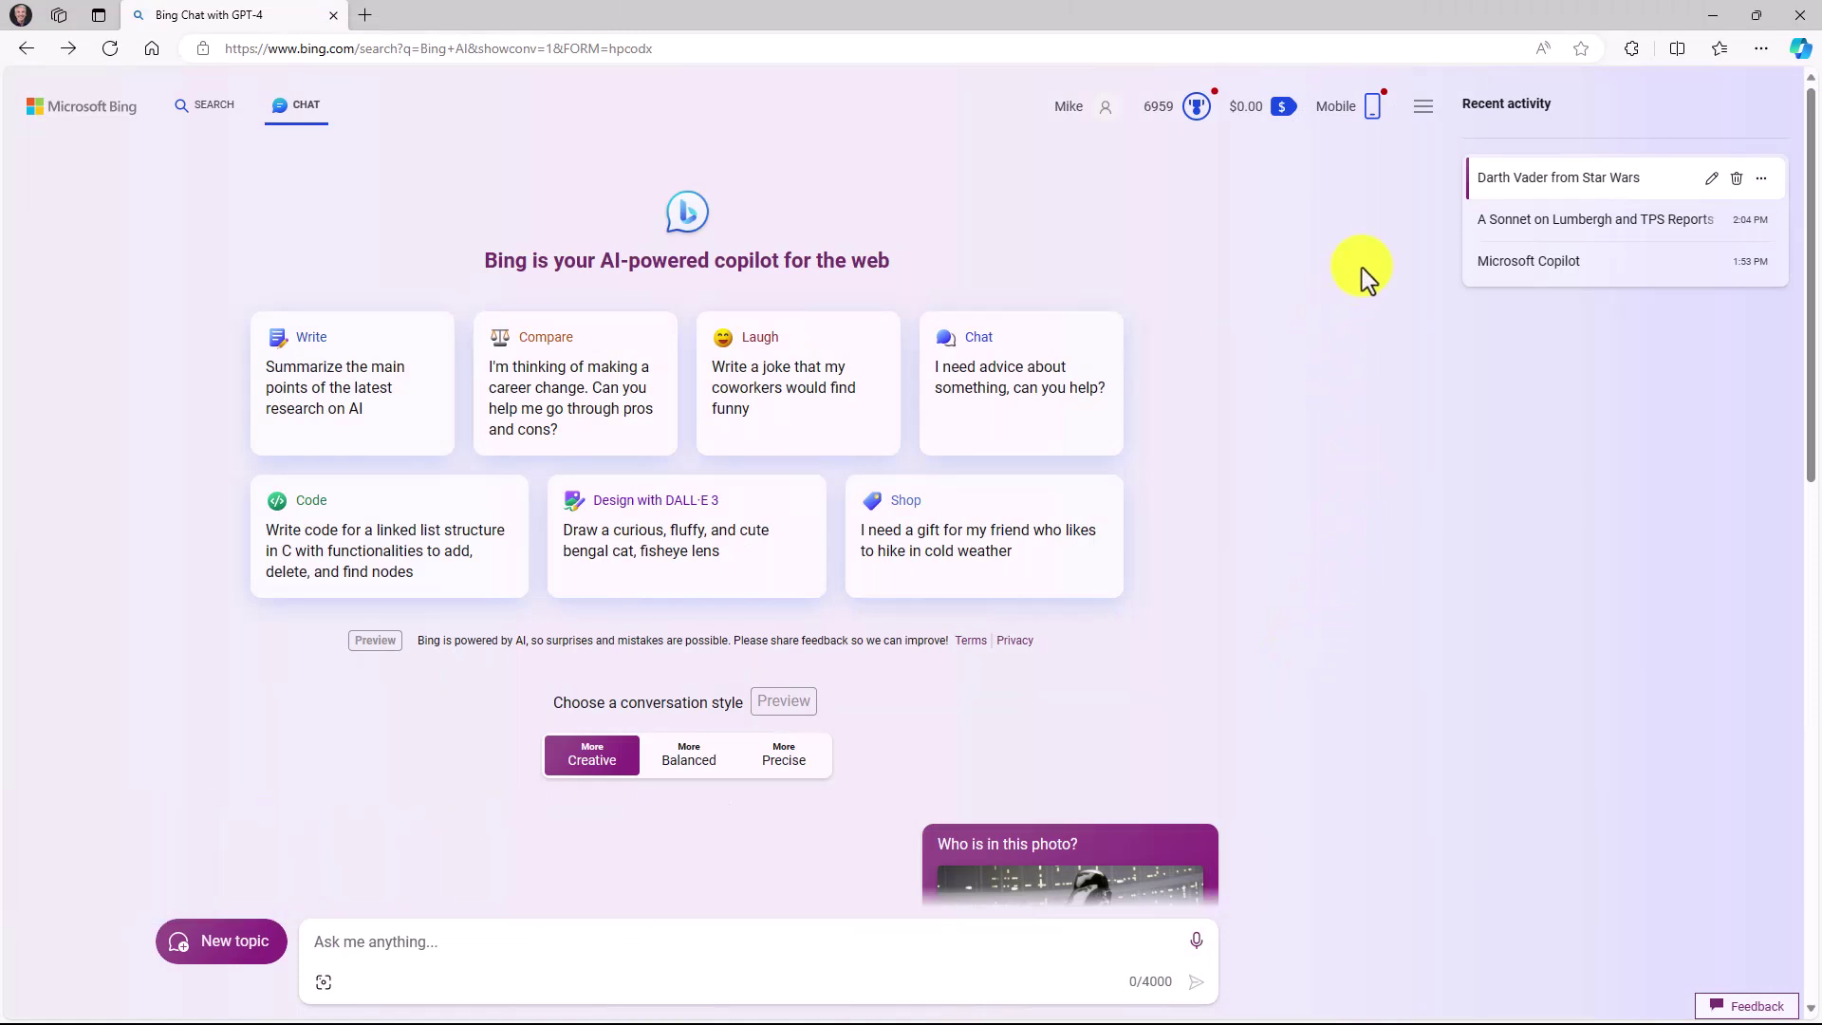
Step: Revisit the Microsoft Copilot and "A Sonnet on Lumbergh and TPS Reports" chats from recent activity and look back through their answers
click(1518, 278)
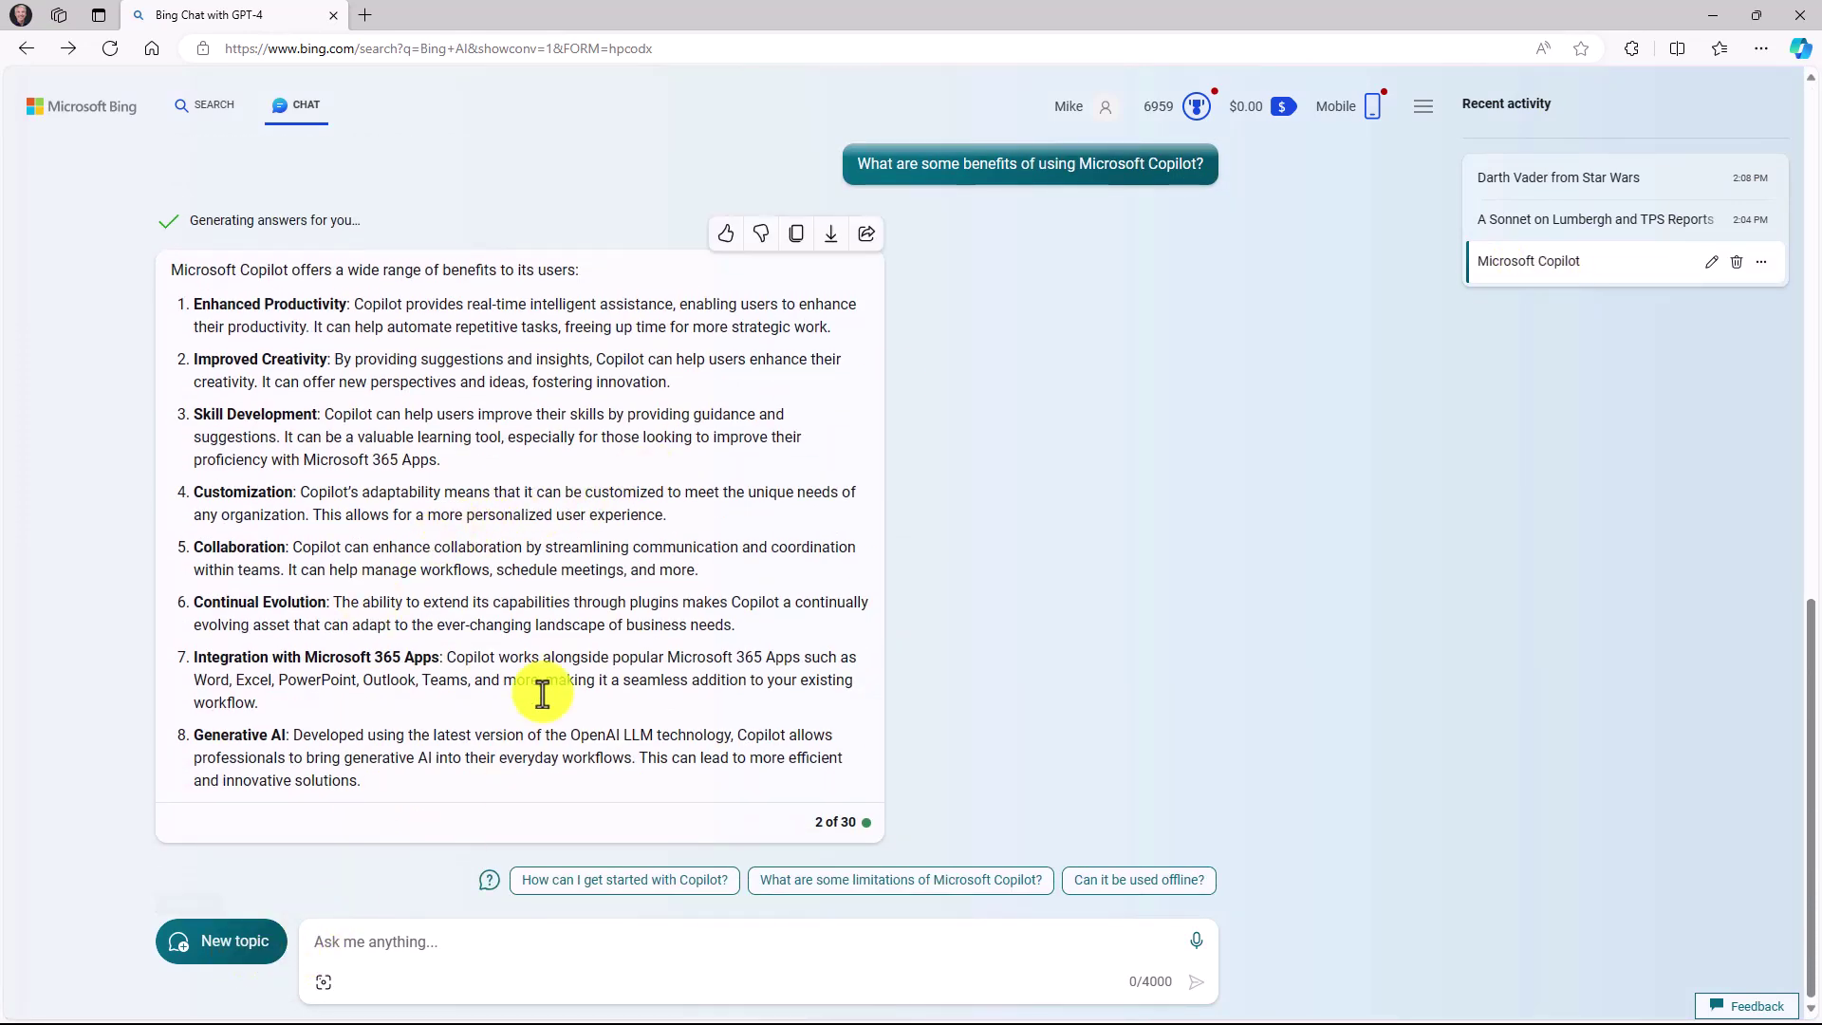
click(1594, 228)
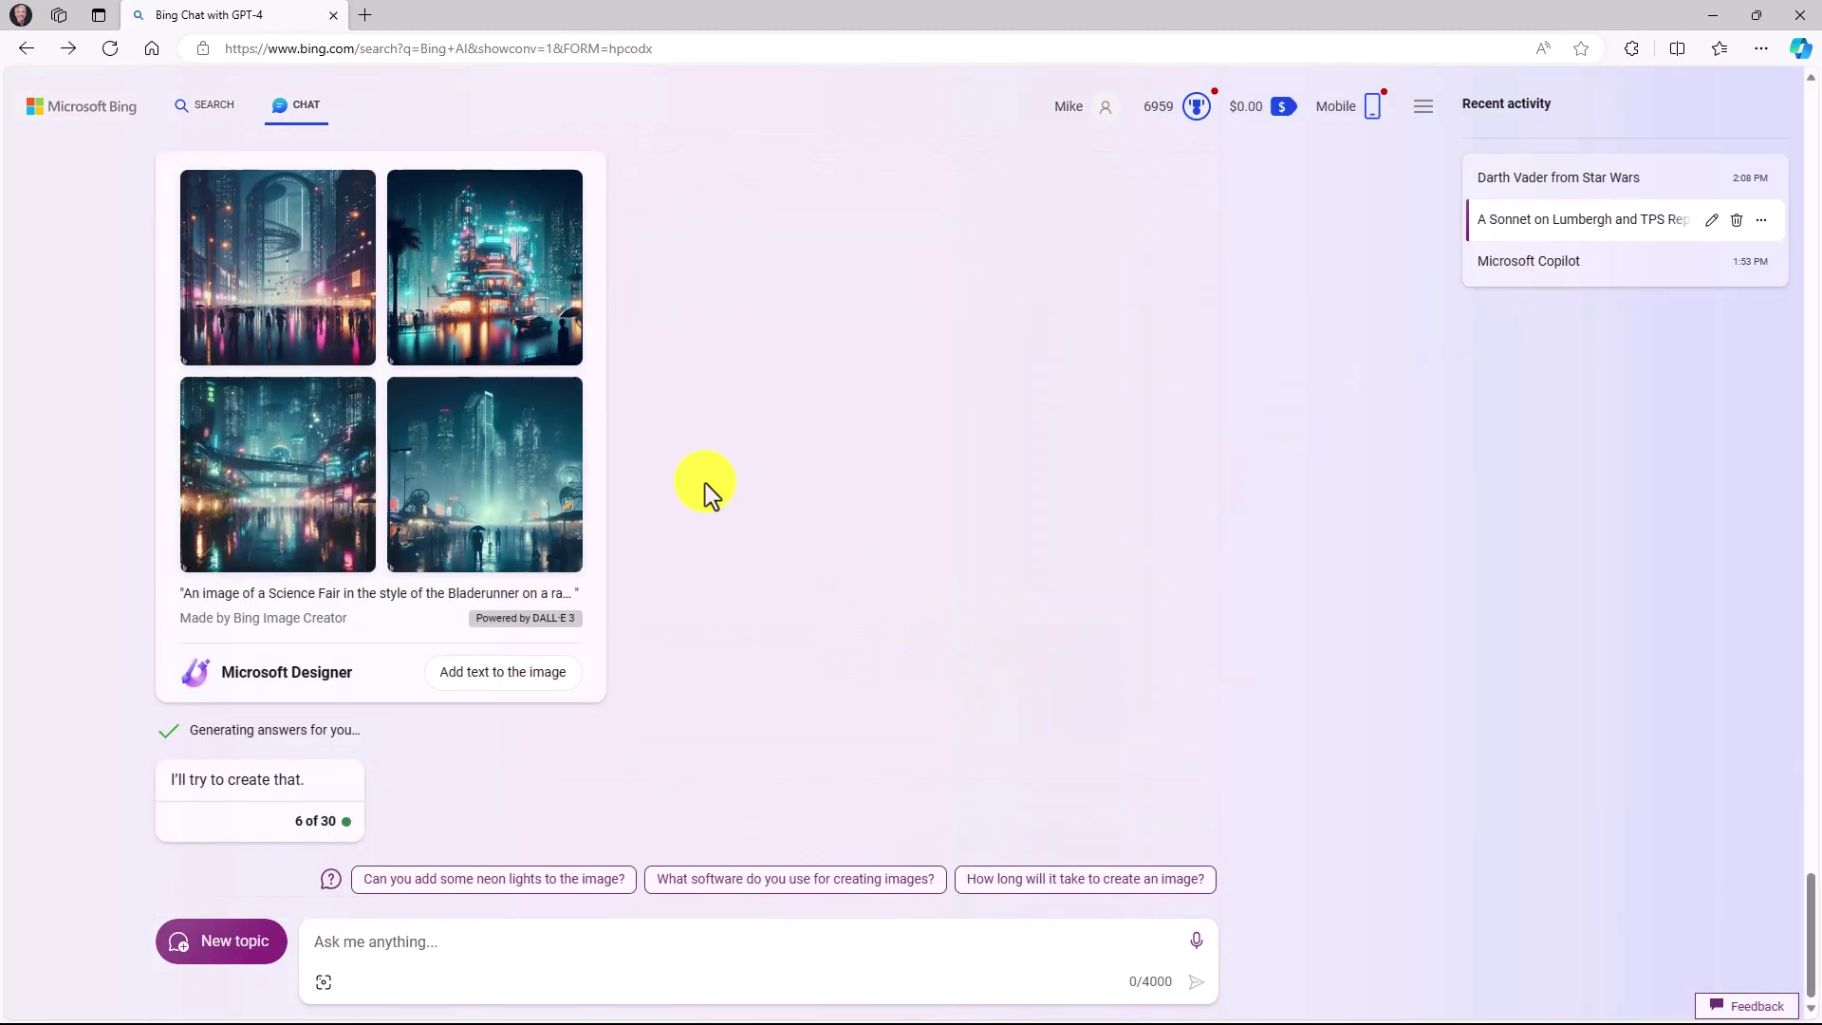
scroll(736, 581, up, 10)
scroll(736, 582, up, 5)
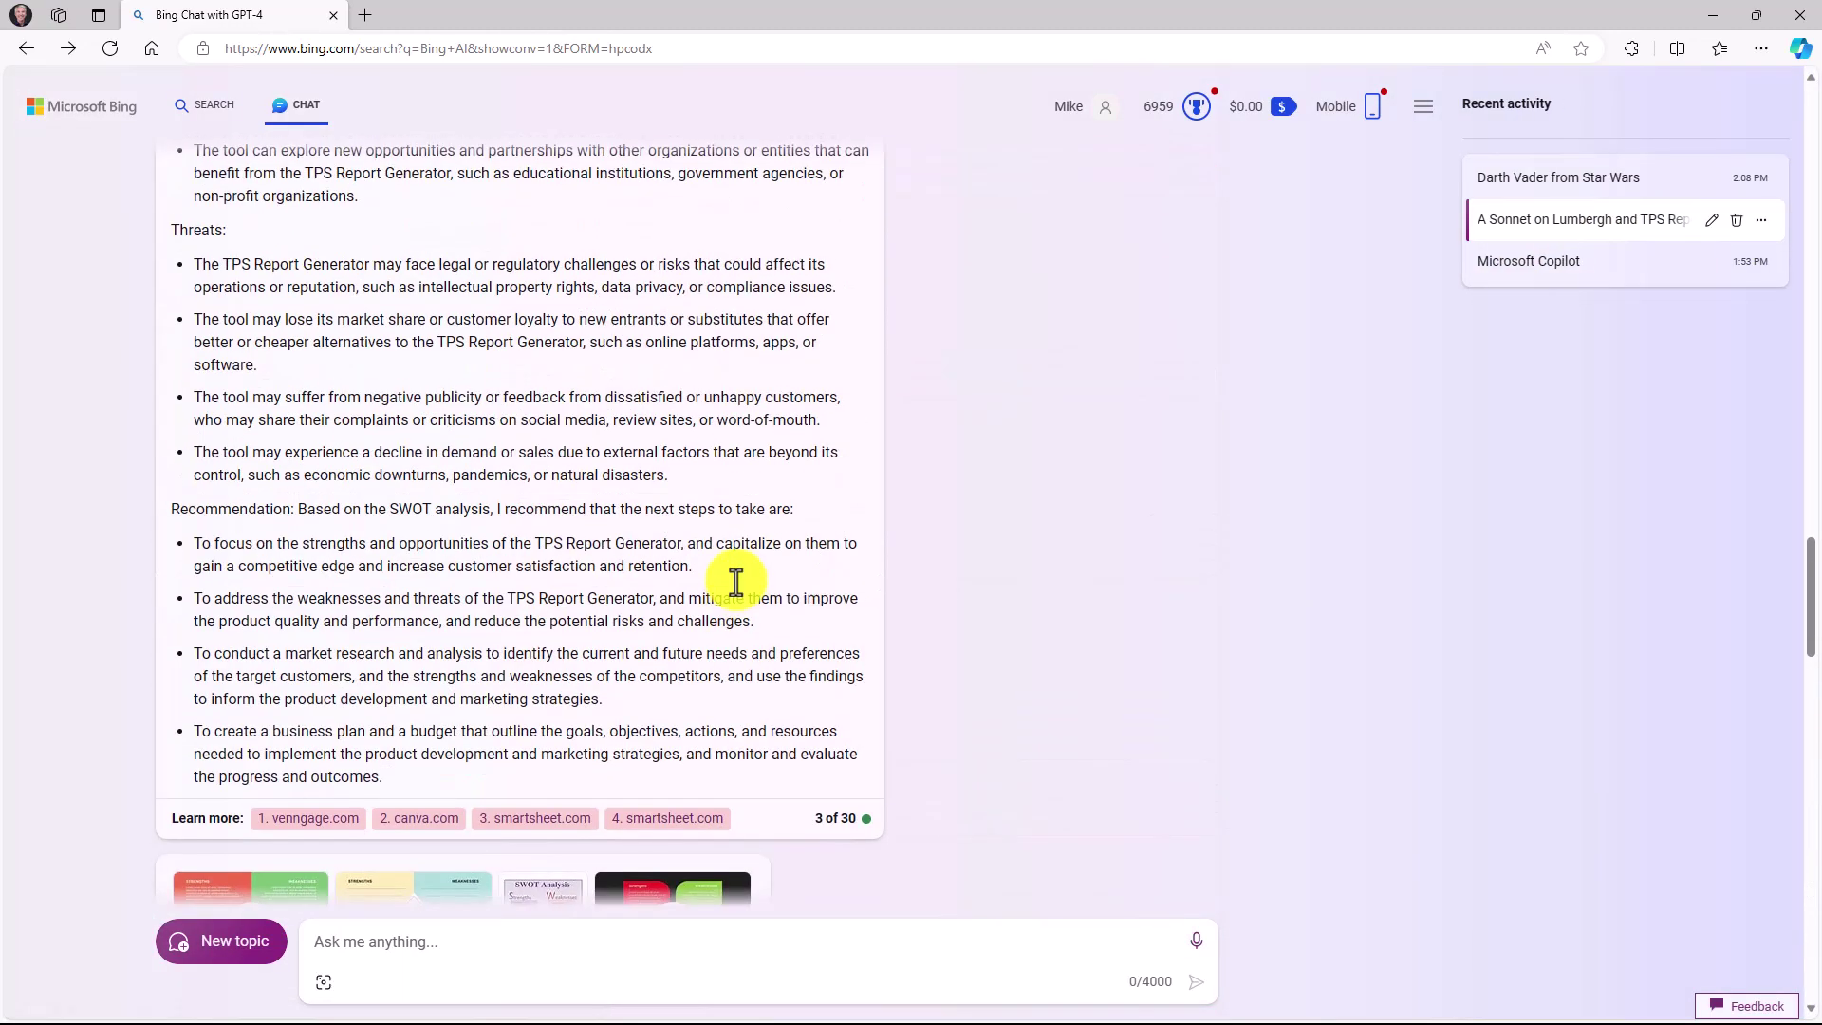
scroll(736, 582, down, 12)
scroll(736, 583, down, 10)
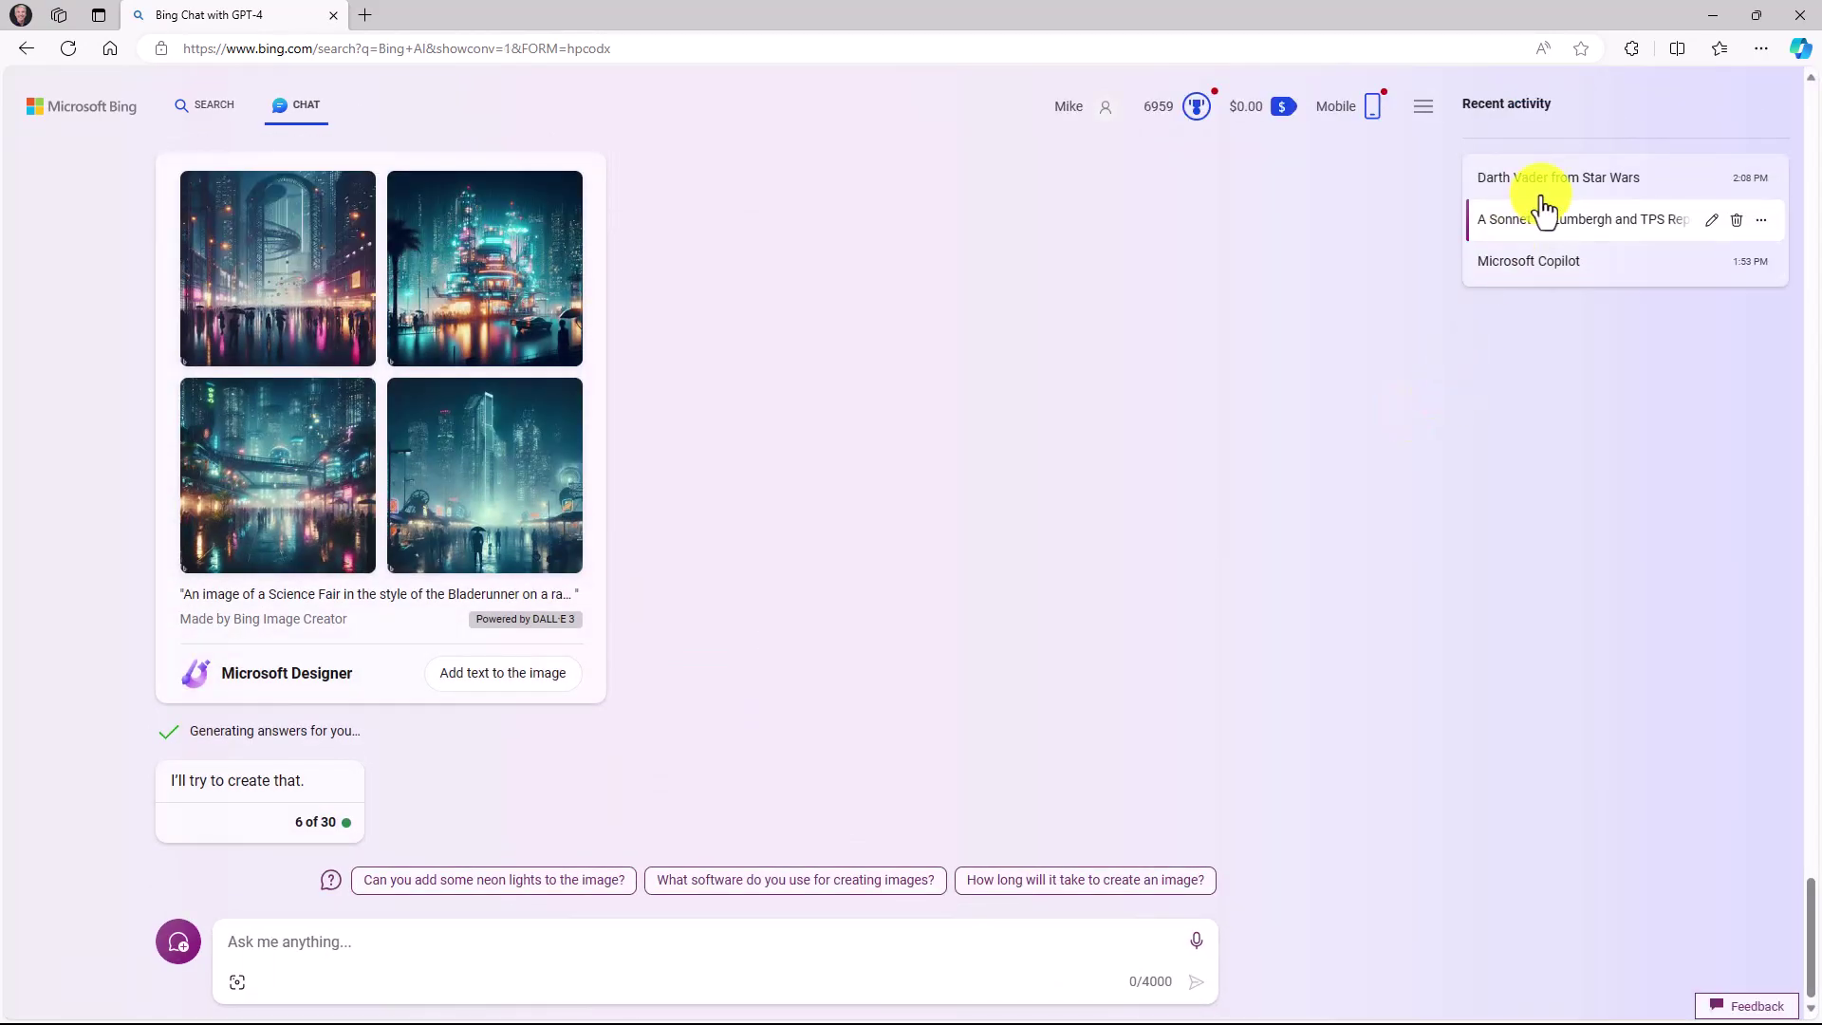
click(1551, 268)
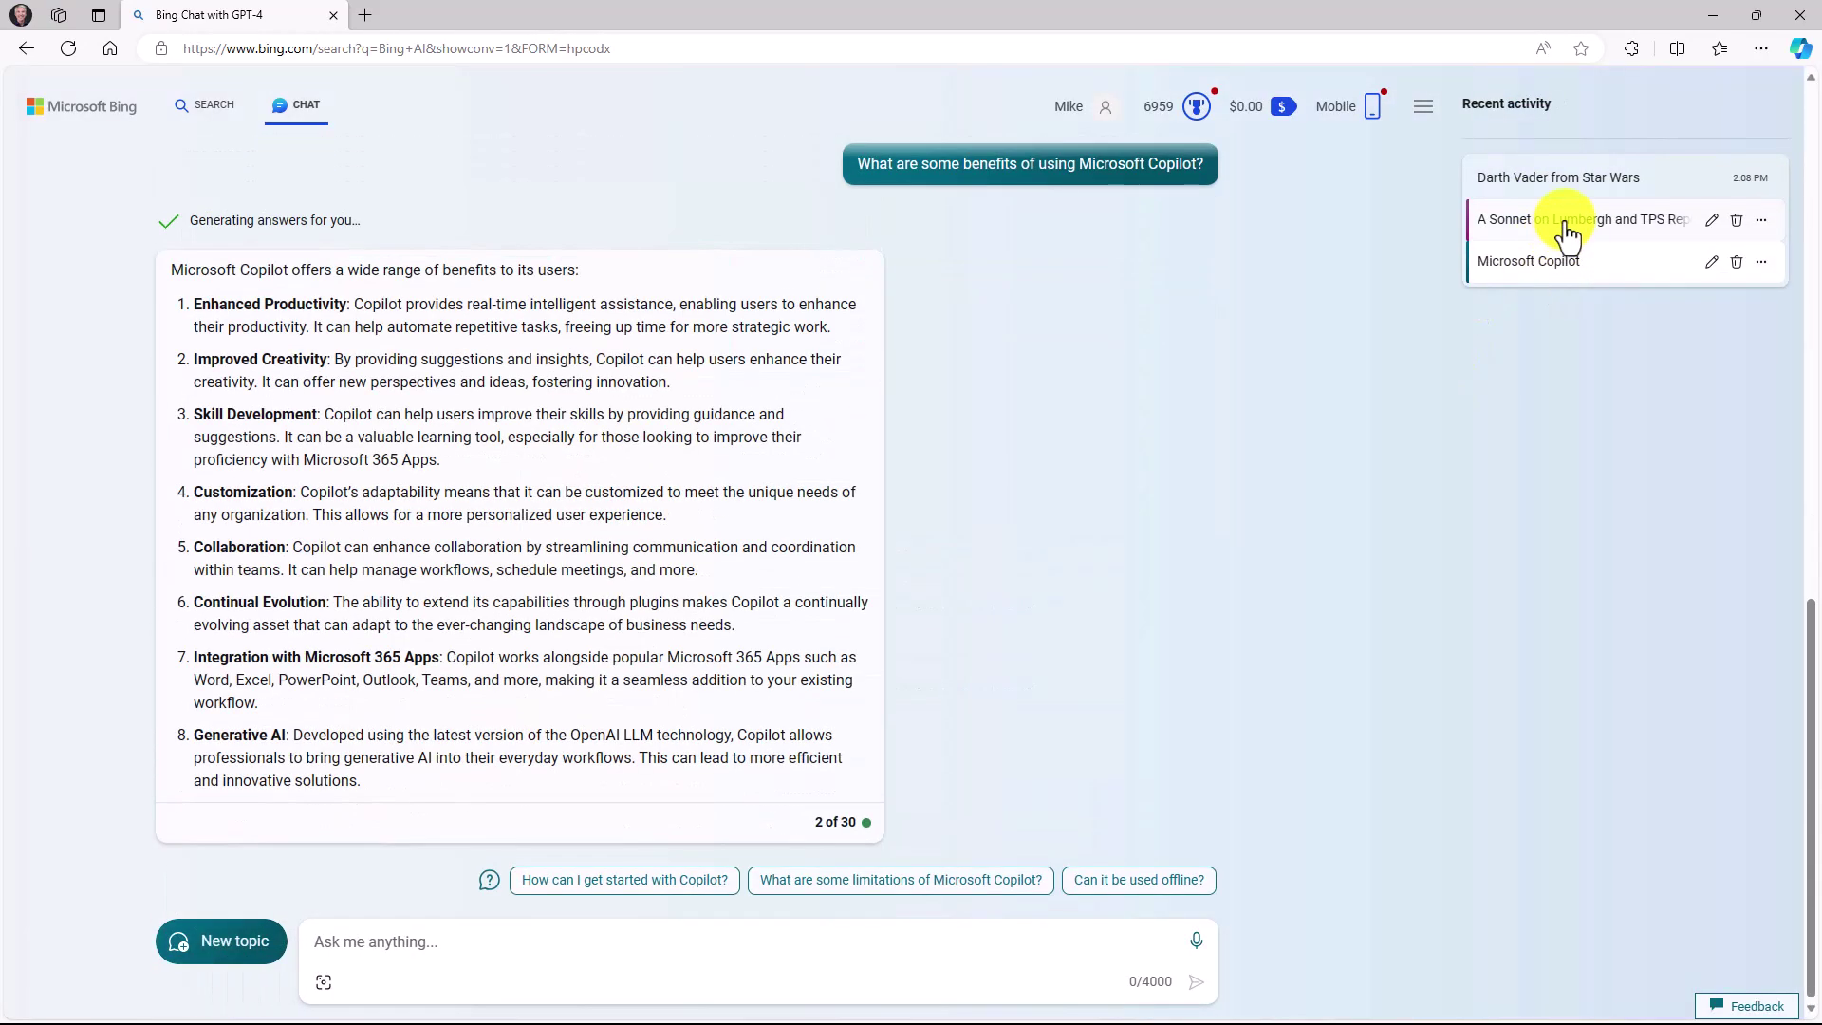
click(1559, 224)
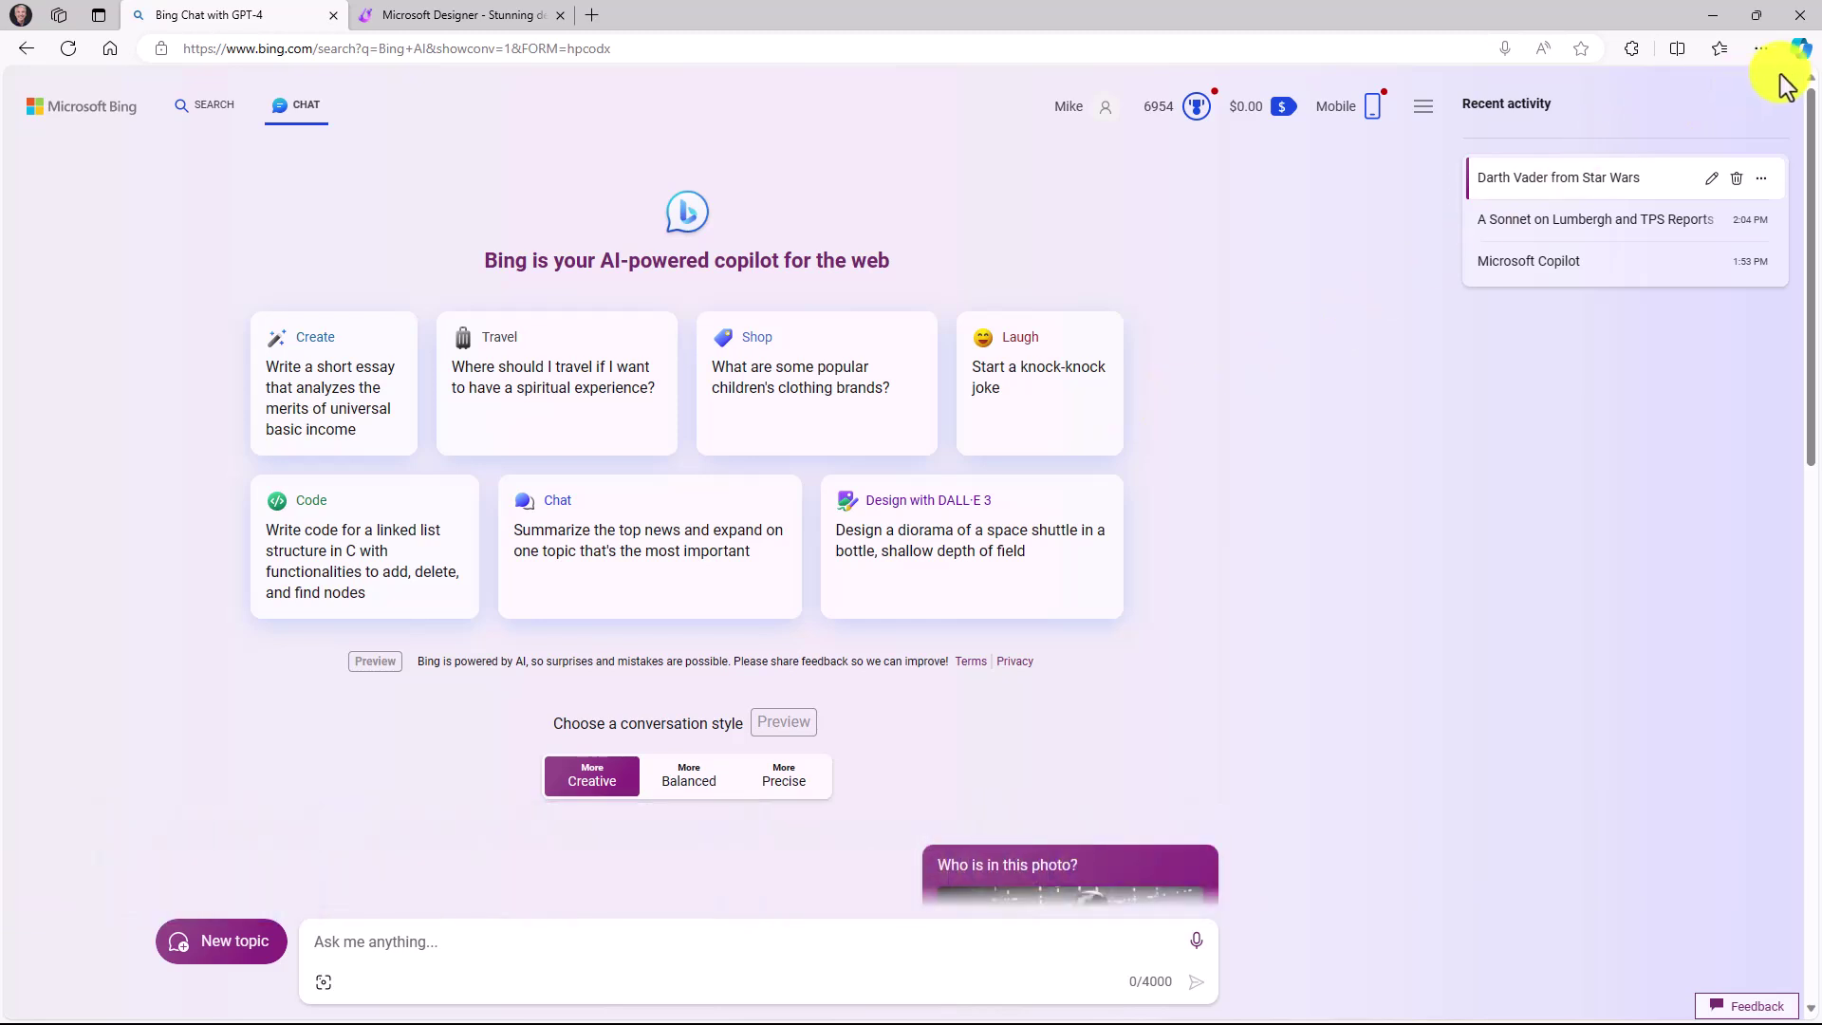
Step: Open Copilot beside the AI Classroom Hackathon article and try the Balanced and Precise conversation styles, finishing on More Creative
click(1799, 50)
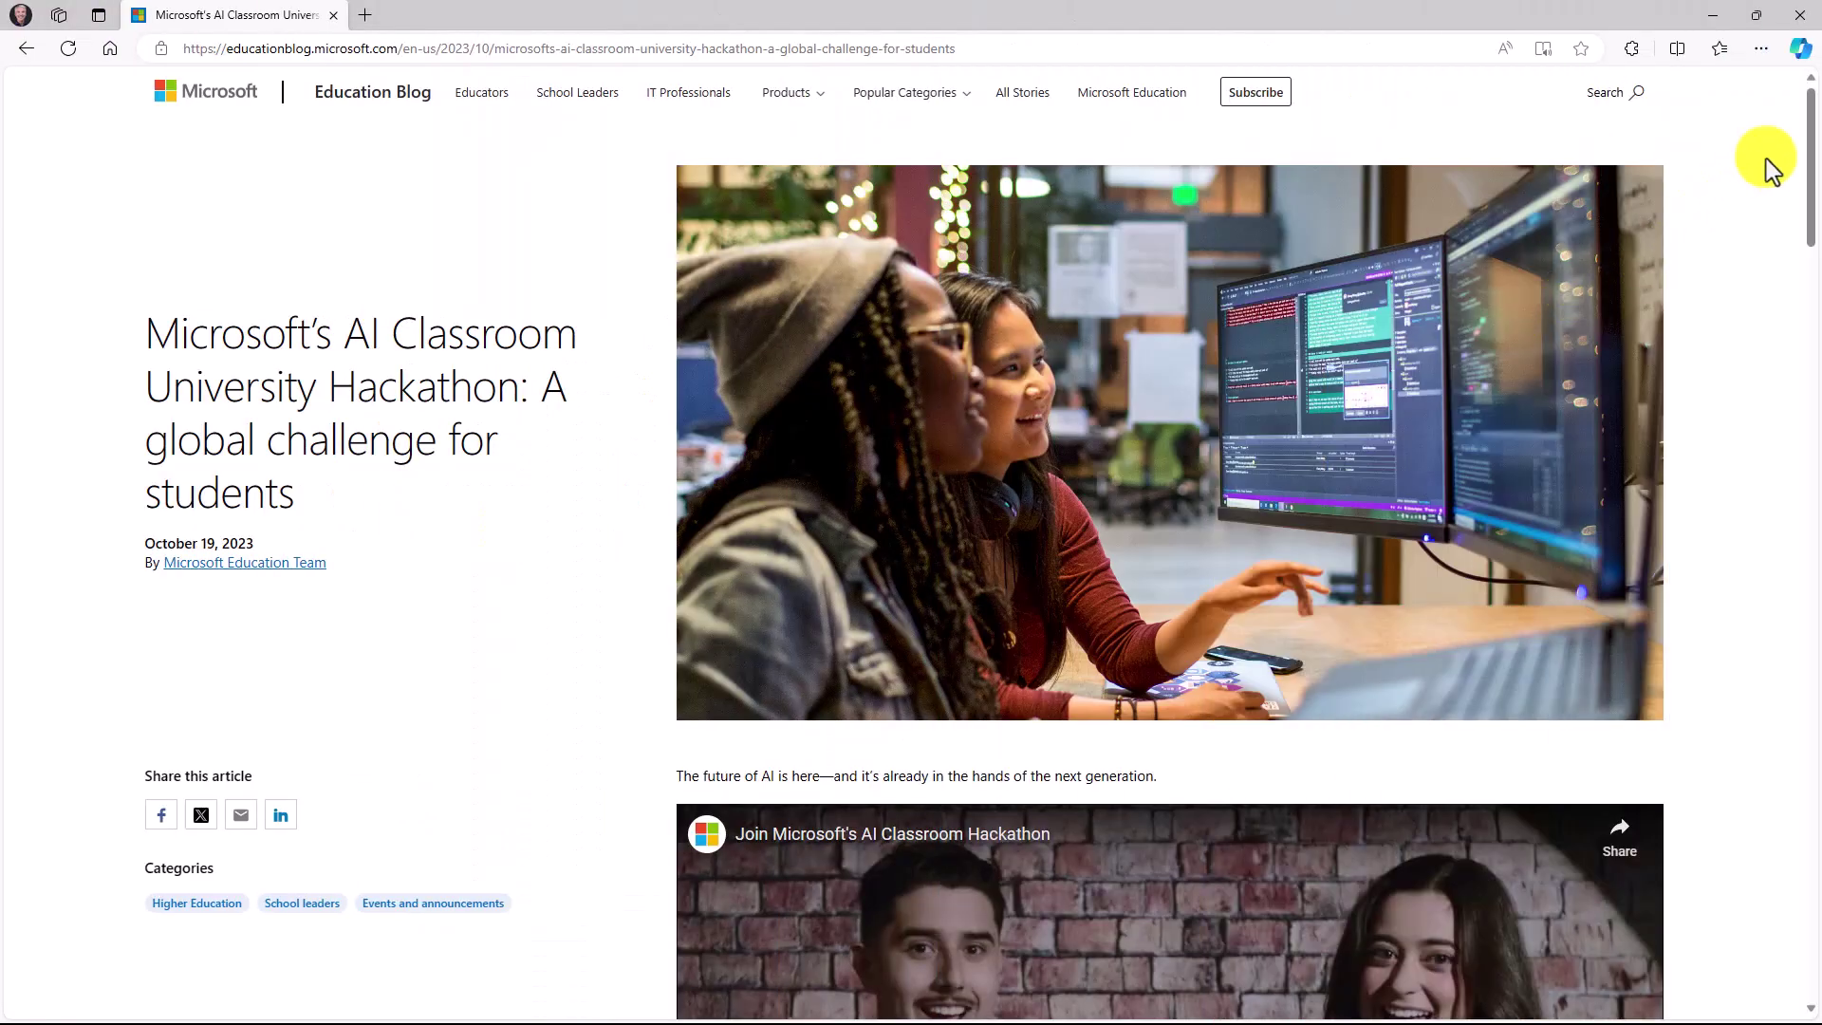
drag(1798, 147, 1801, 57)
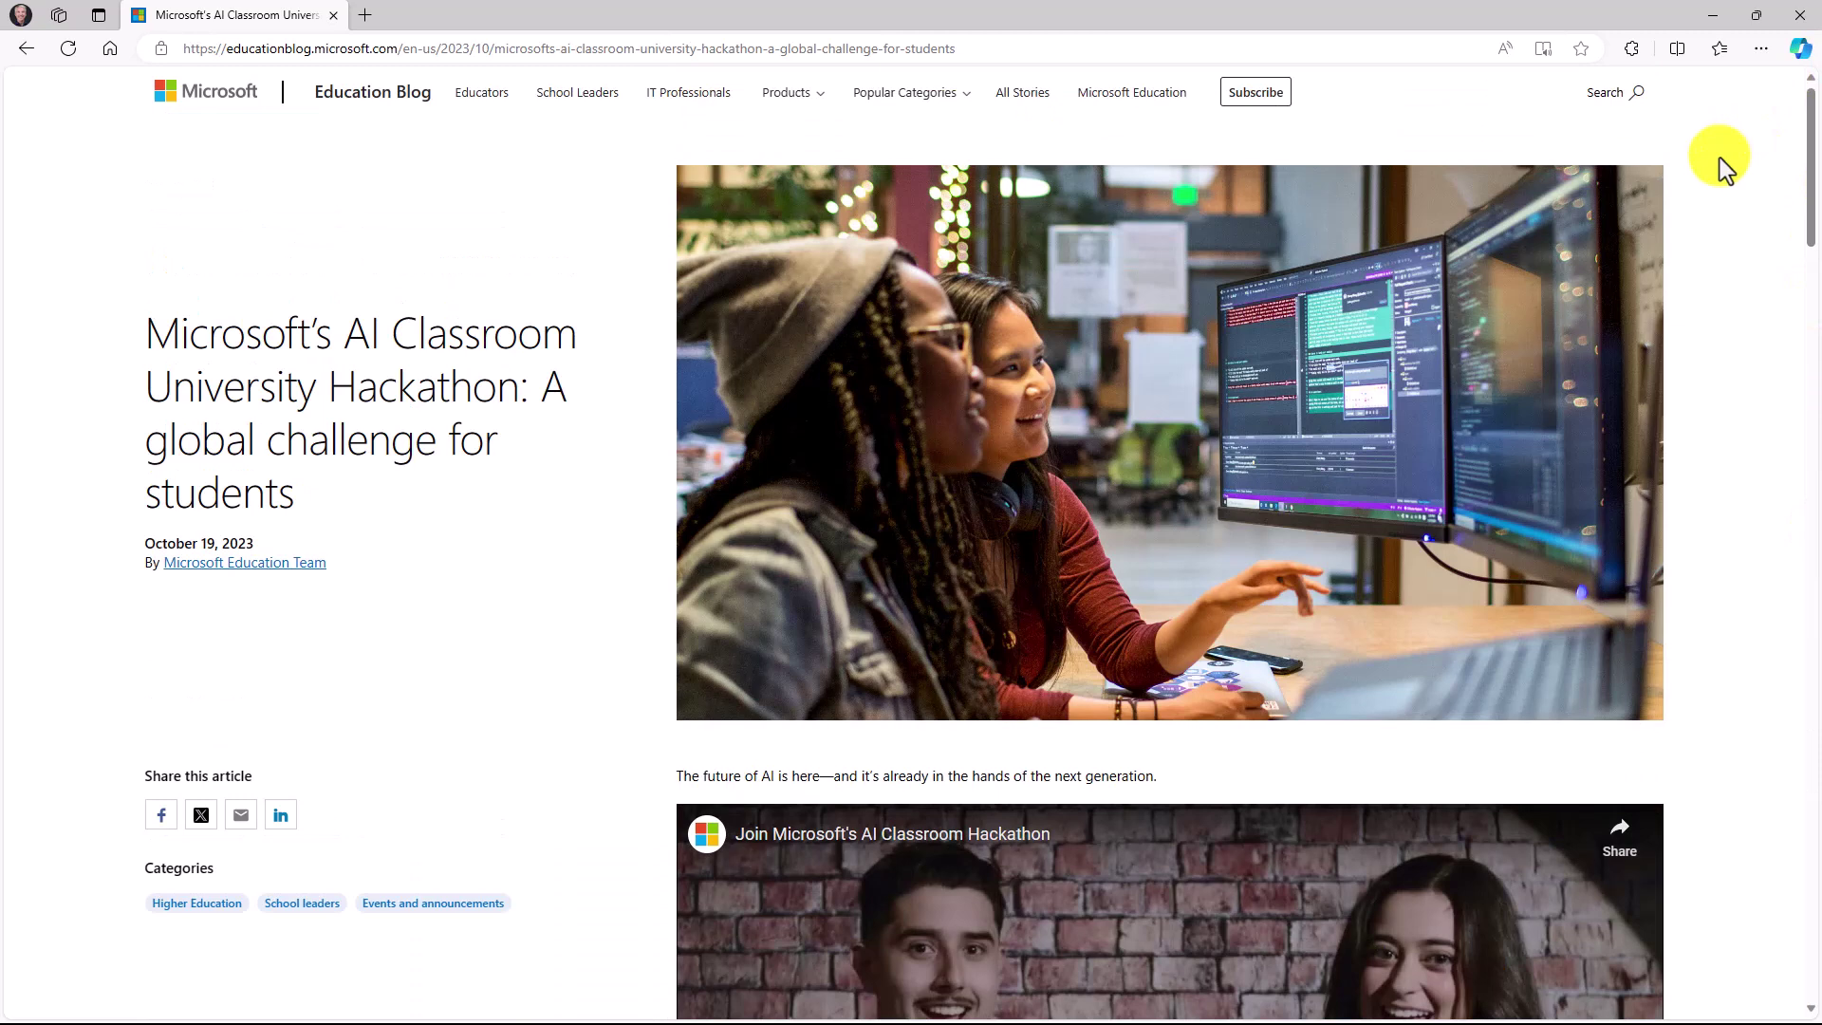
click(1800, 48)
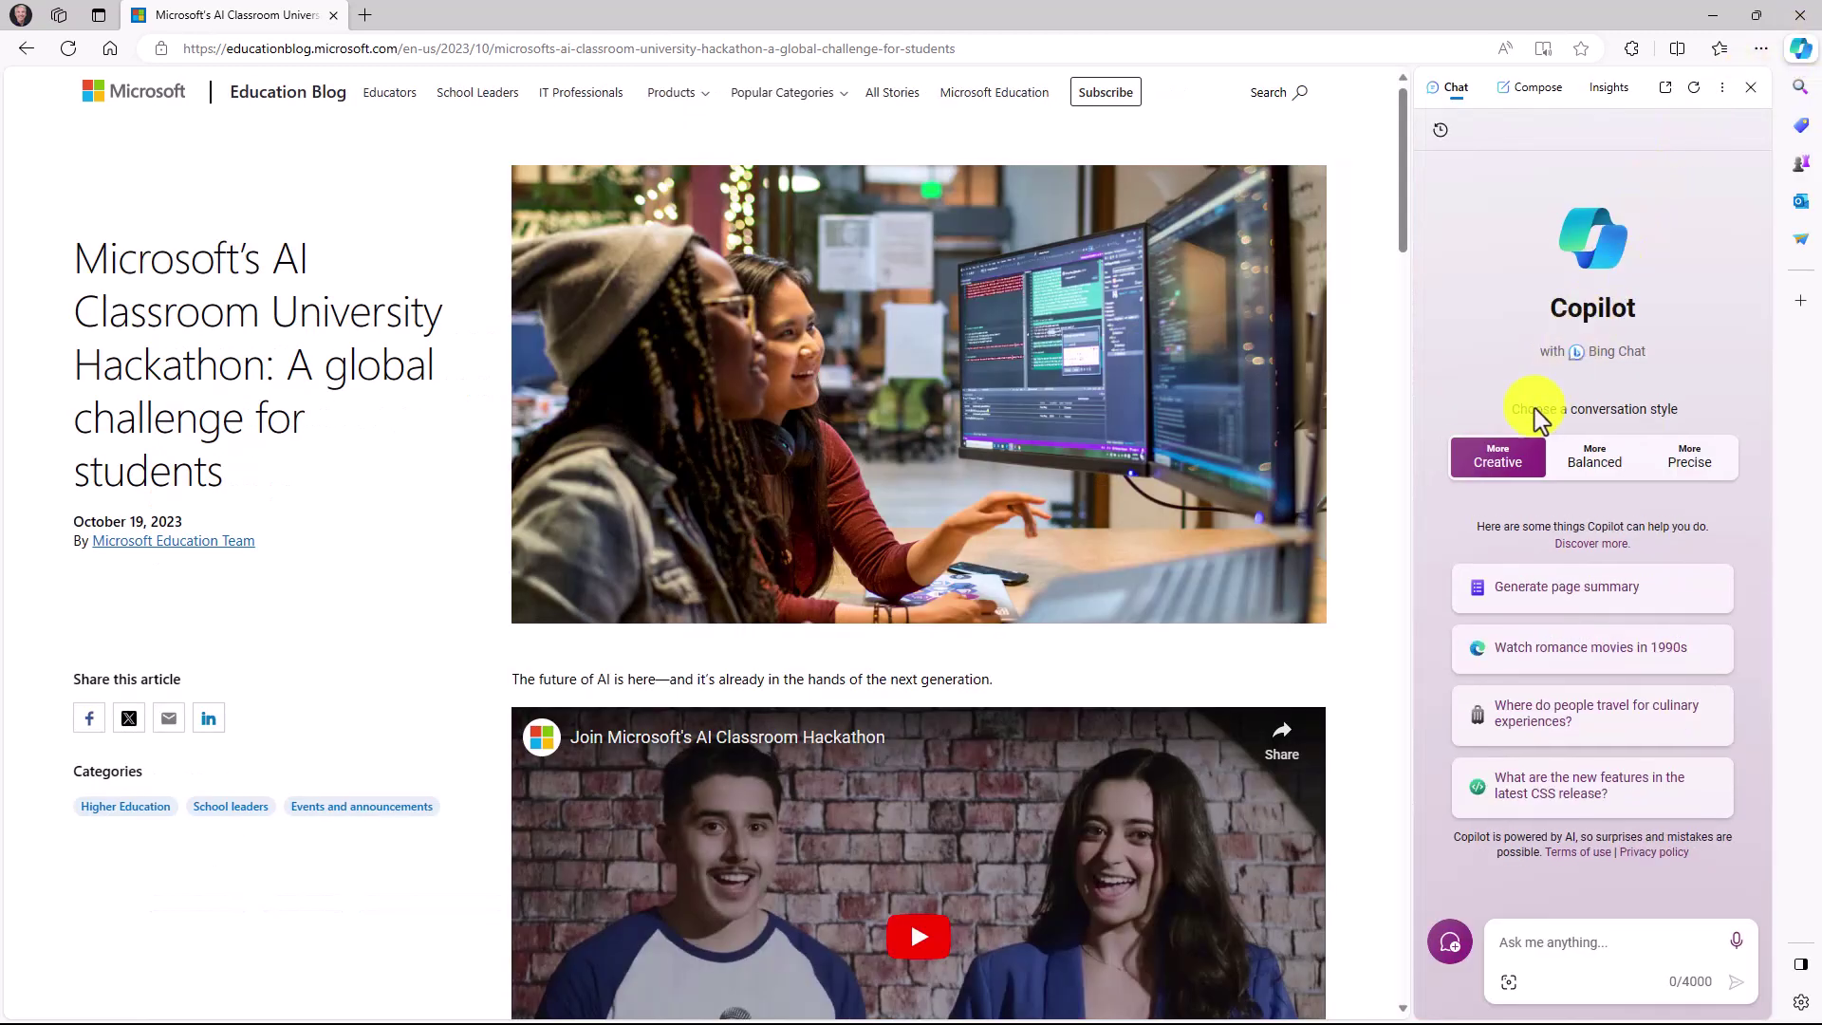
click(1594, 465)
click(1691, 462)
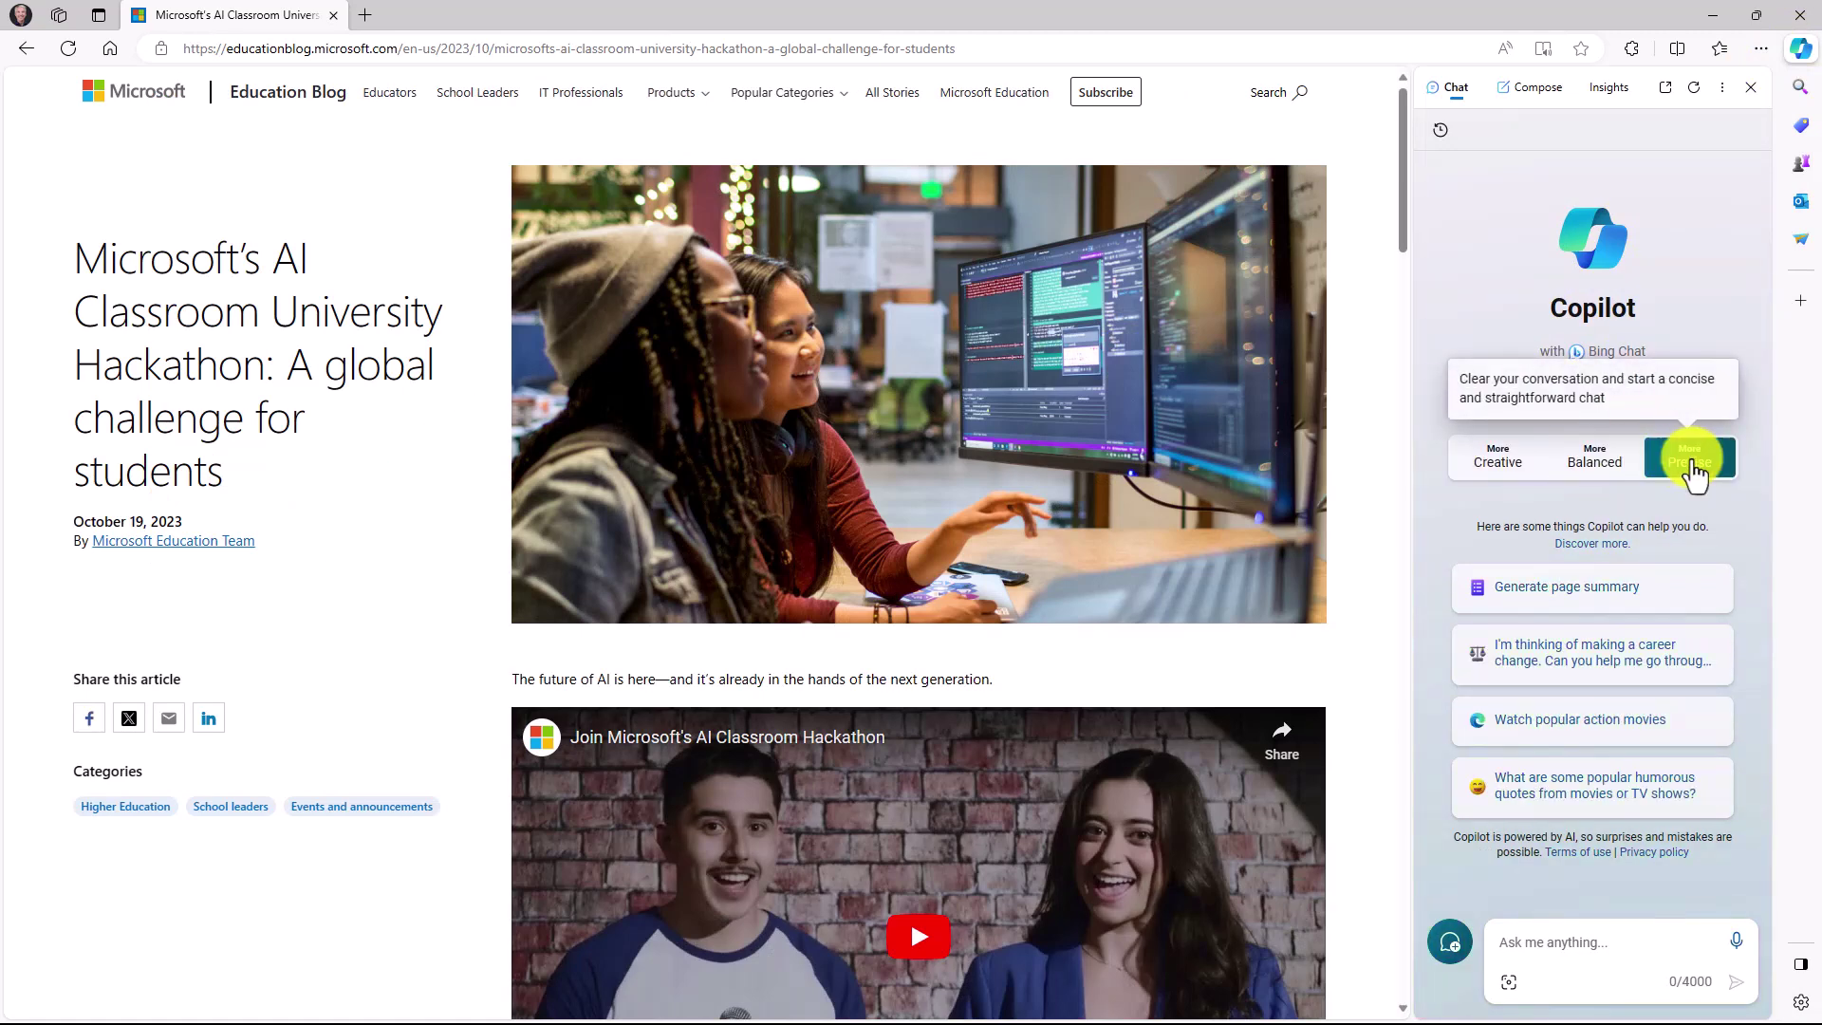
click(1598, 463)
click(1509, 469)
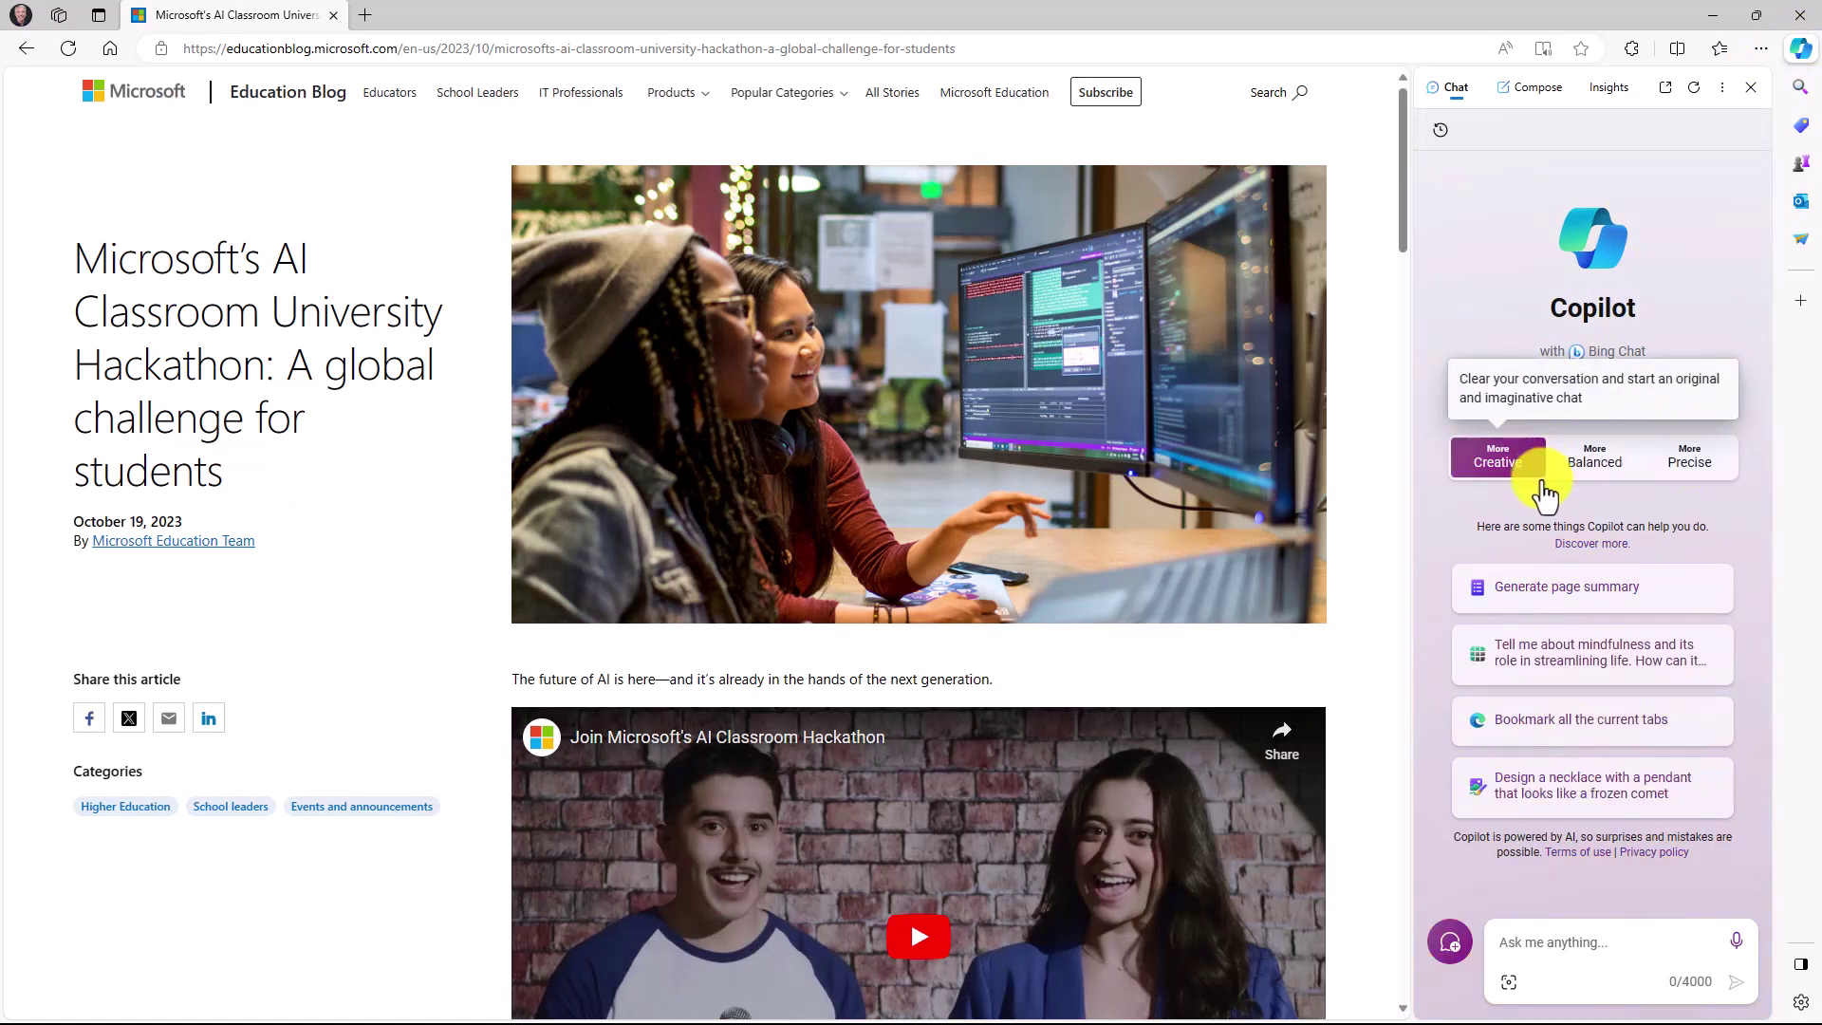
Step: Ask Copilot "Please summarize the web page on the right for me. Use 5 bullet points." and review the answer
click(1554, 954)
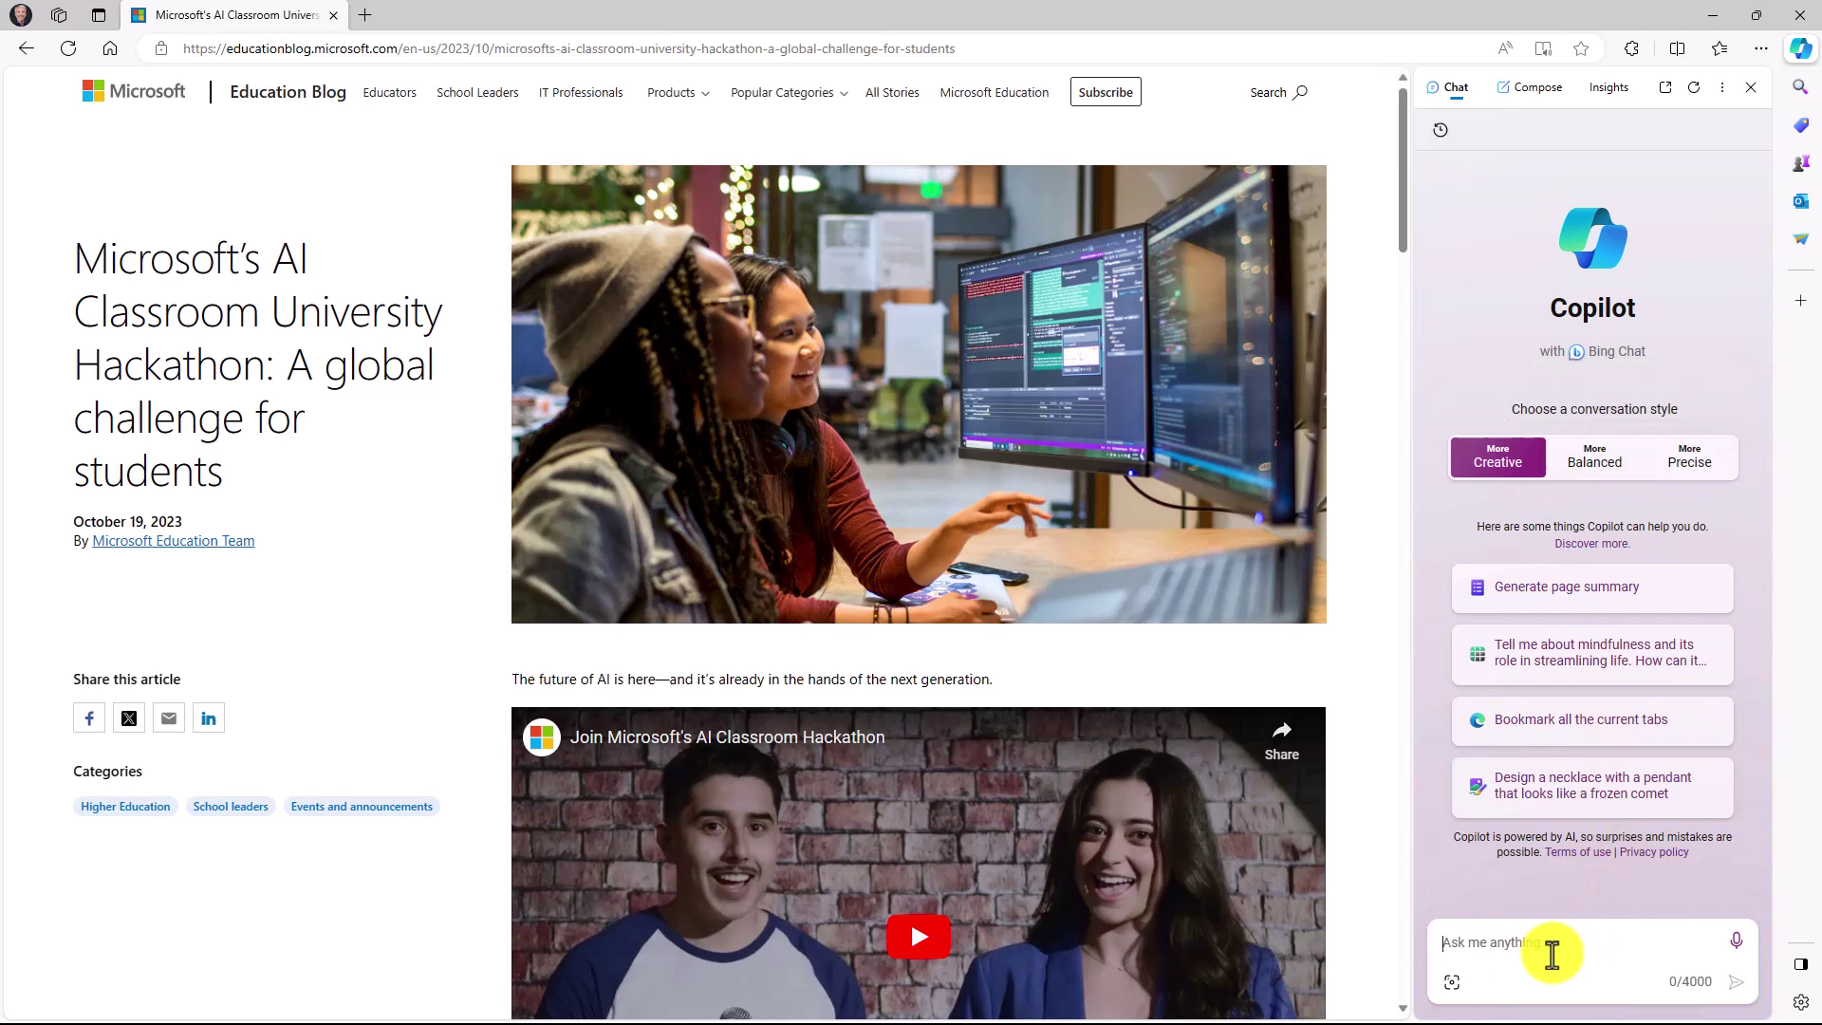
text(Please summarize the web page on the right for me. Use 5 bullet points.)
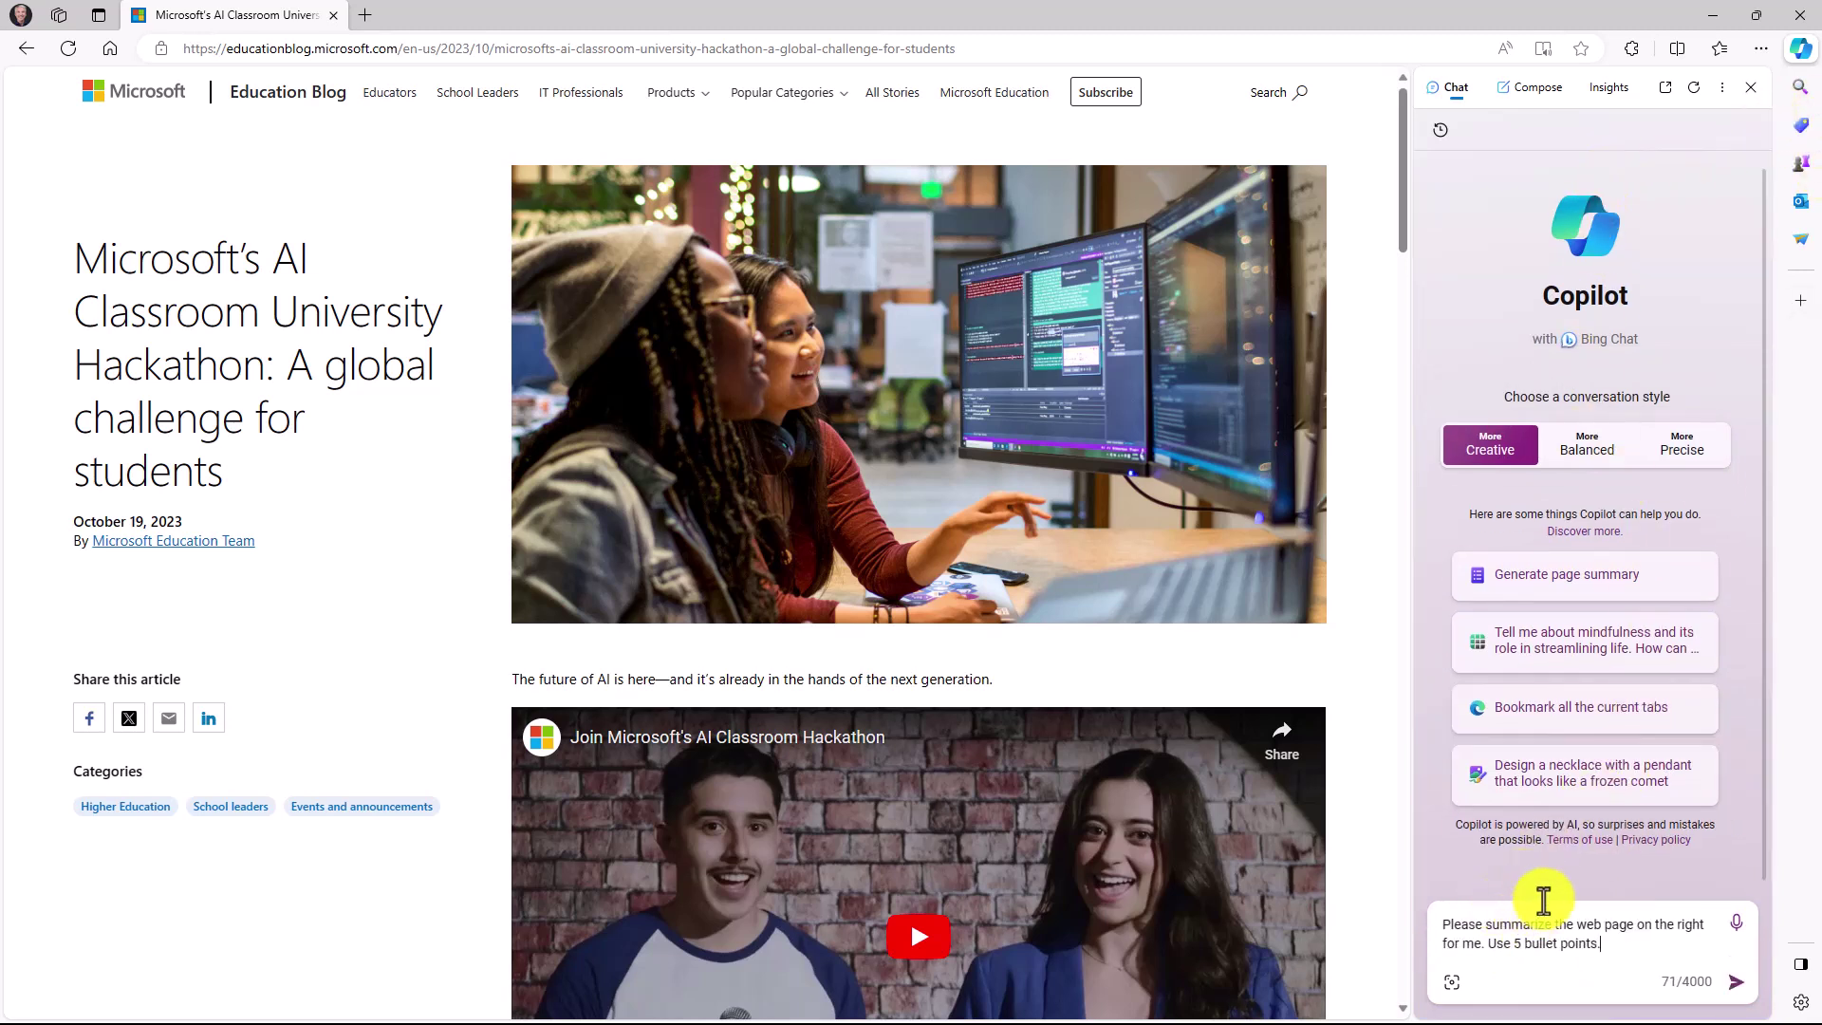
click(1736, 981)
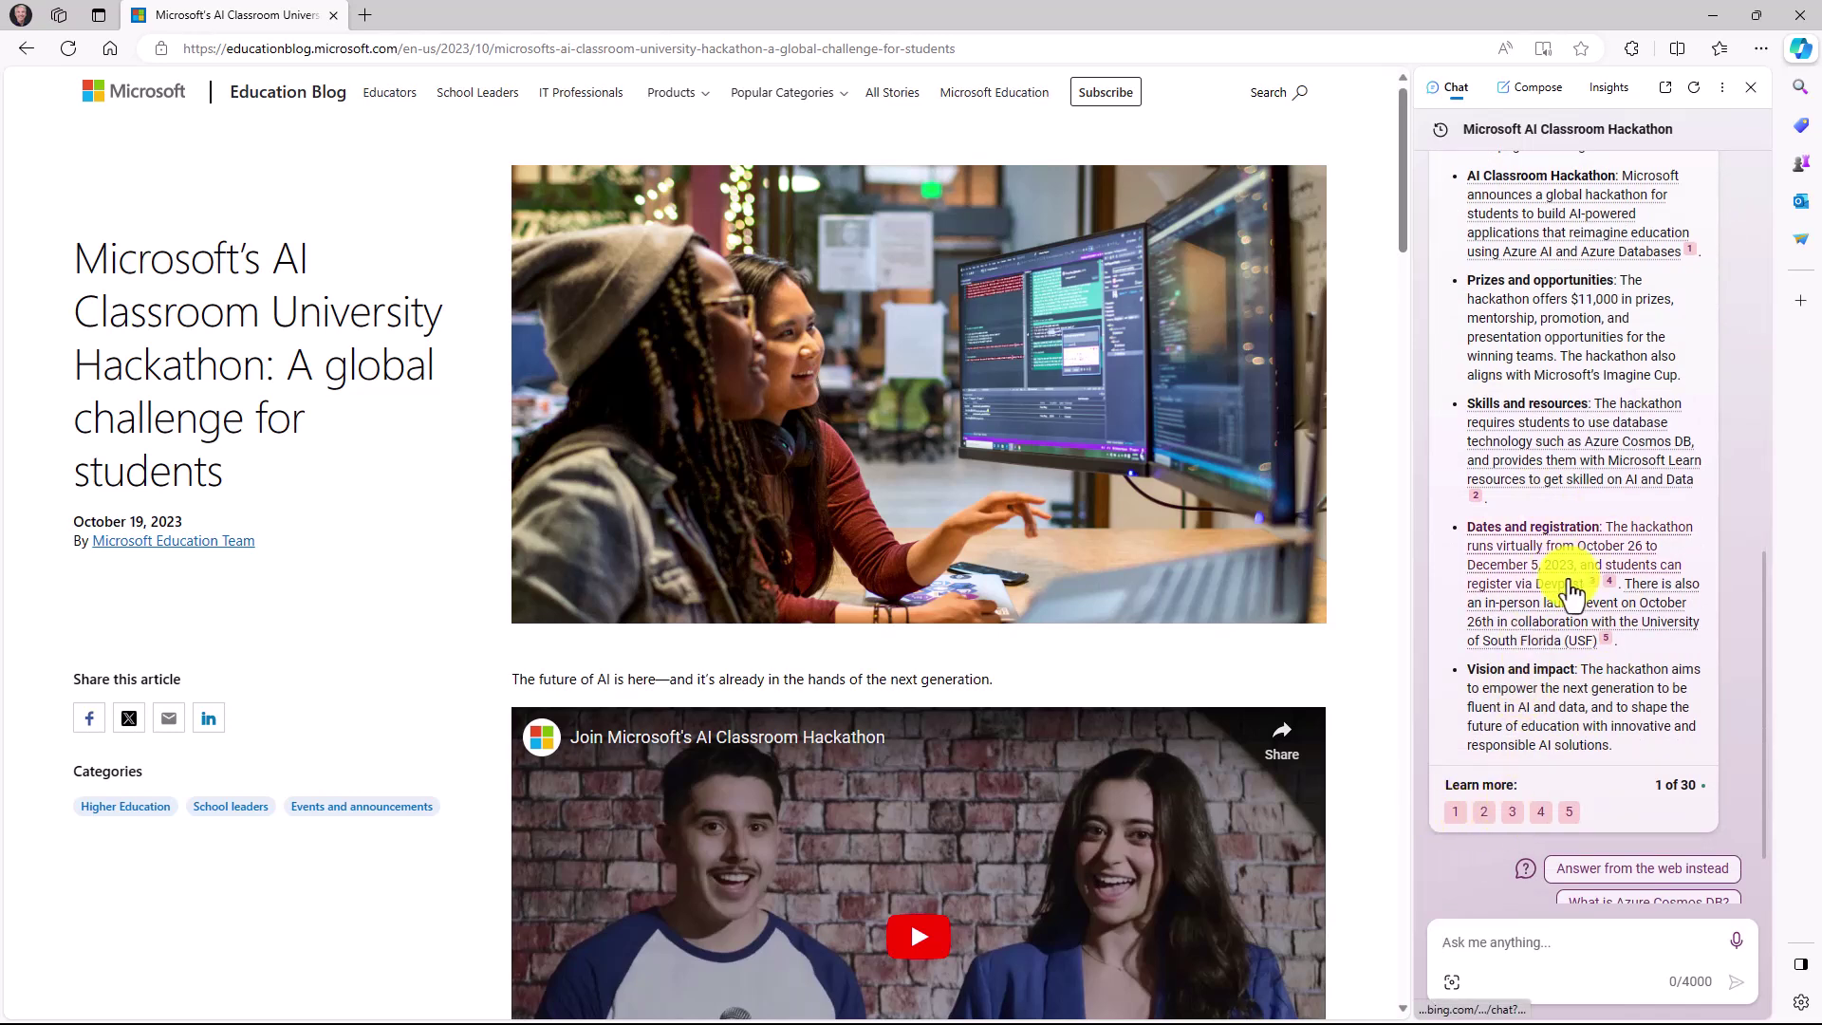
scroll(1684, 702, up, 10)
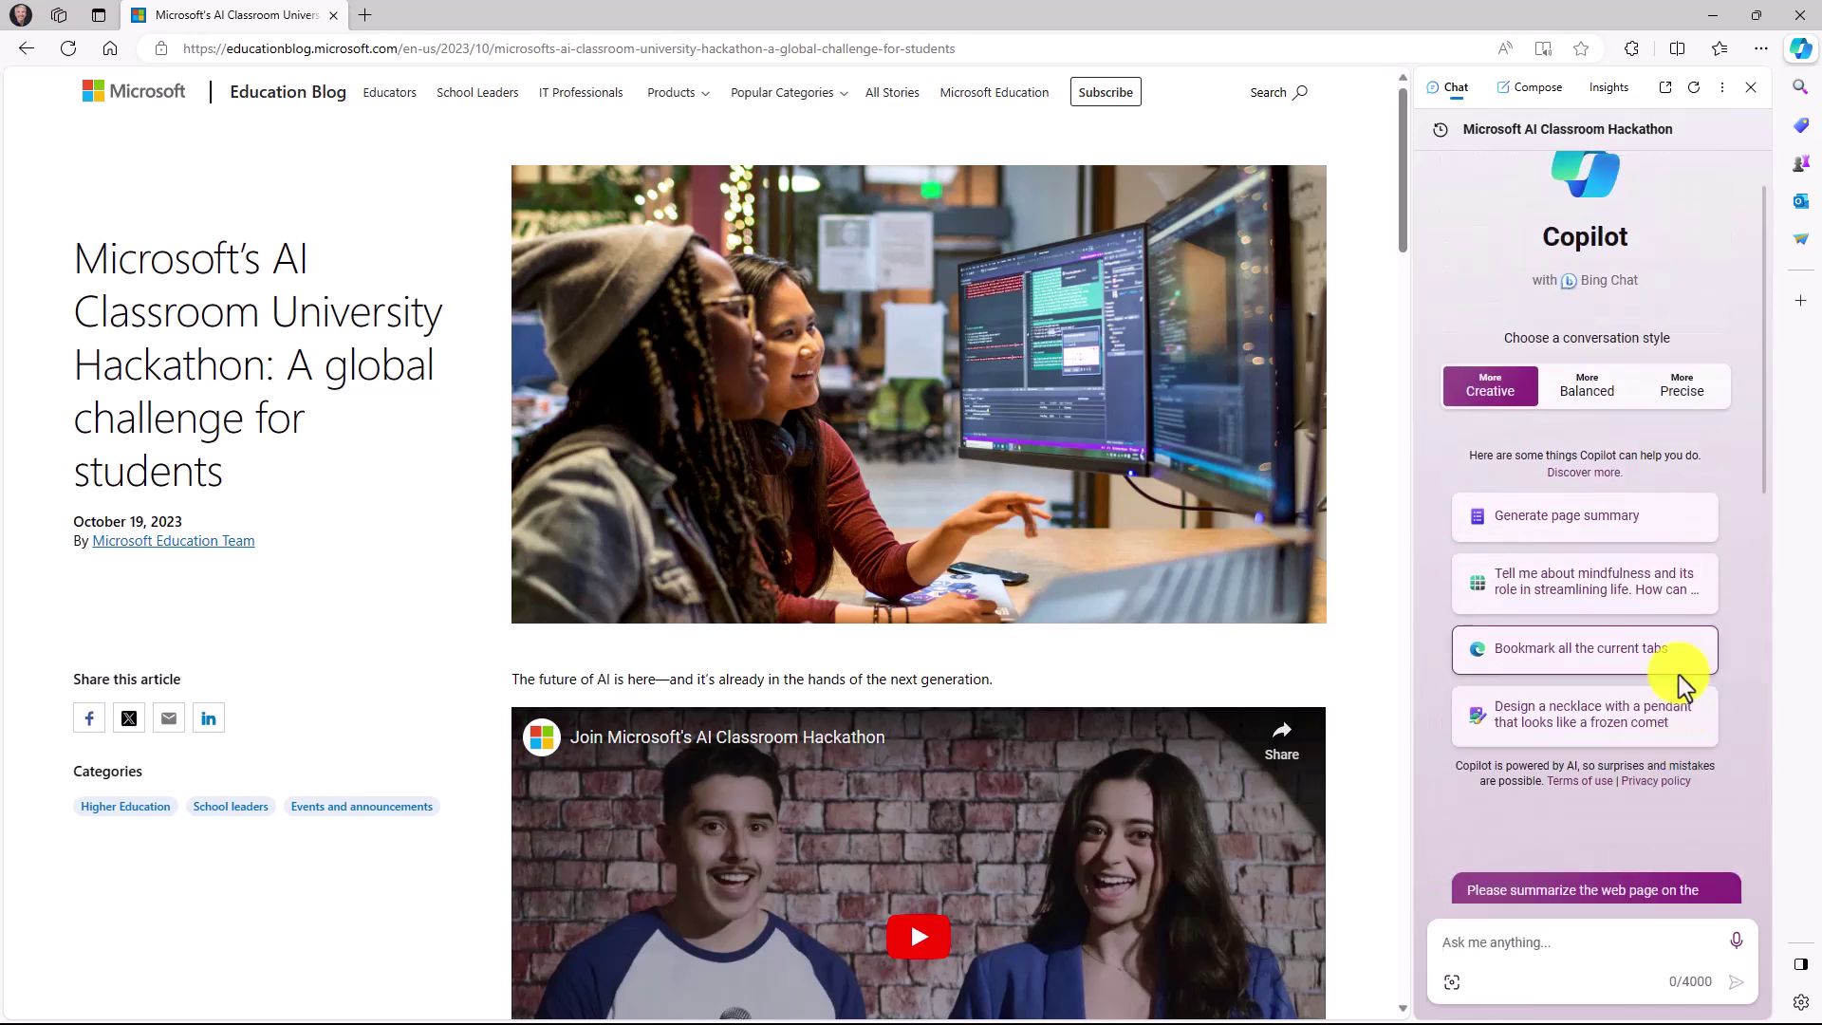
scroll(1677, 675, up, 1)
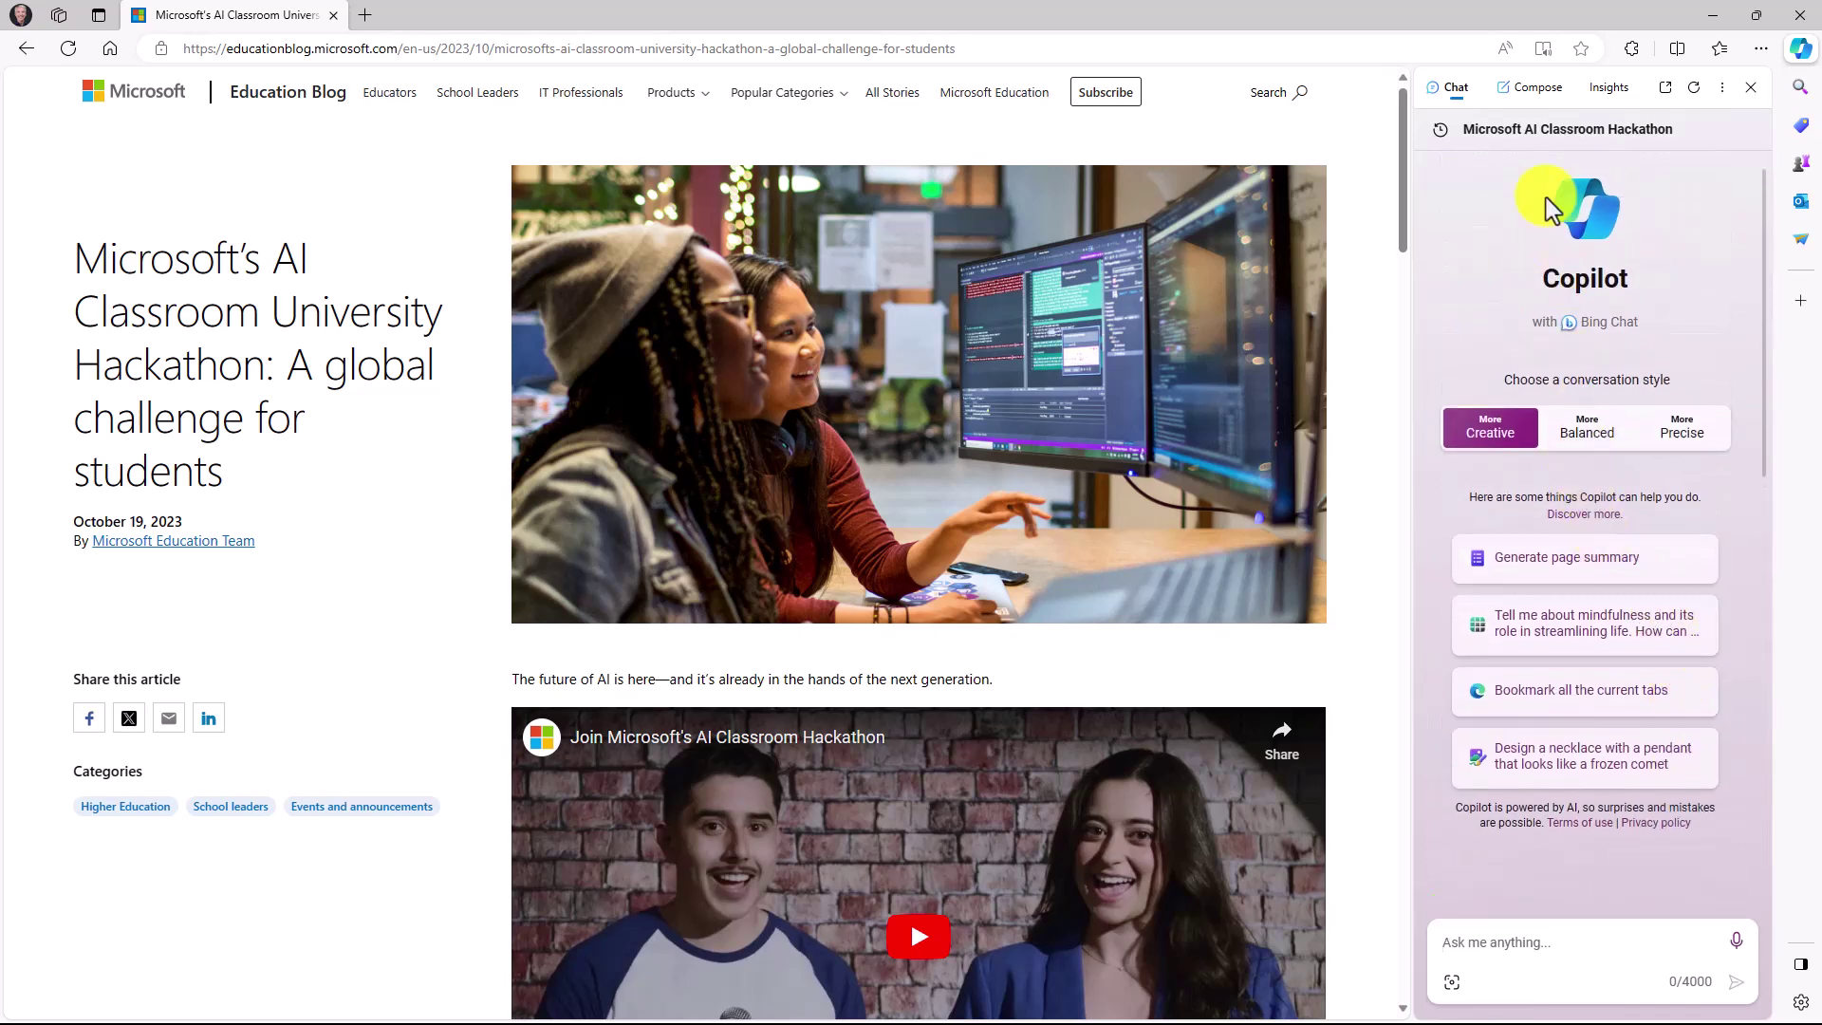
Step: Examine Copilot's Compose options and the article's Insights, including key points, suggested articles and related searches, and return to the chat
click(1528, 88)
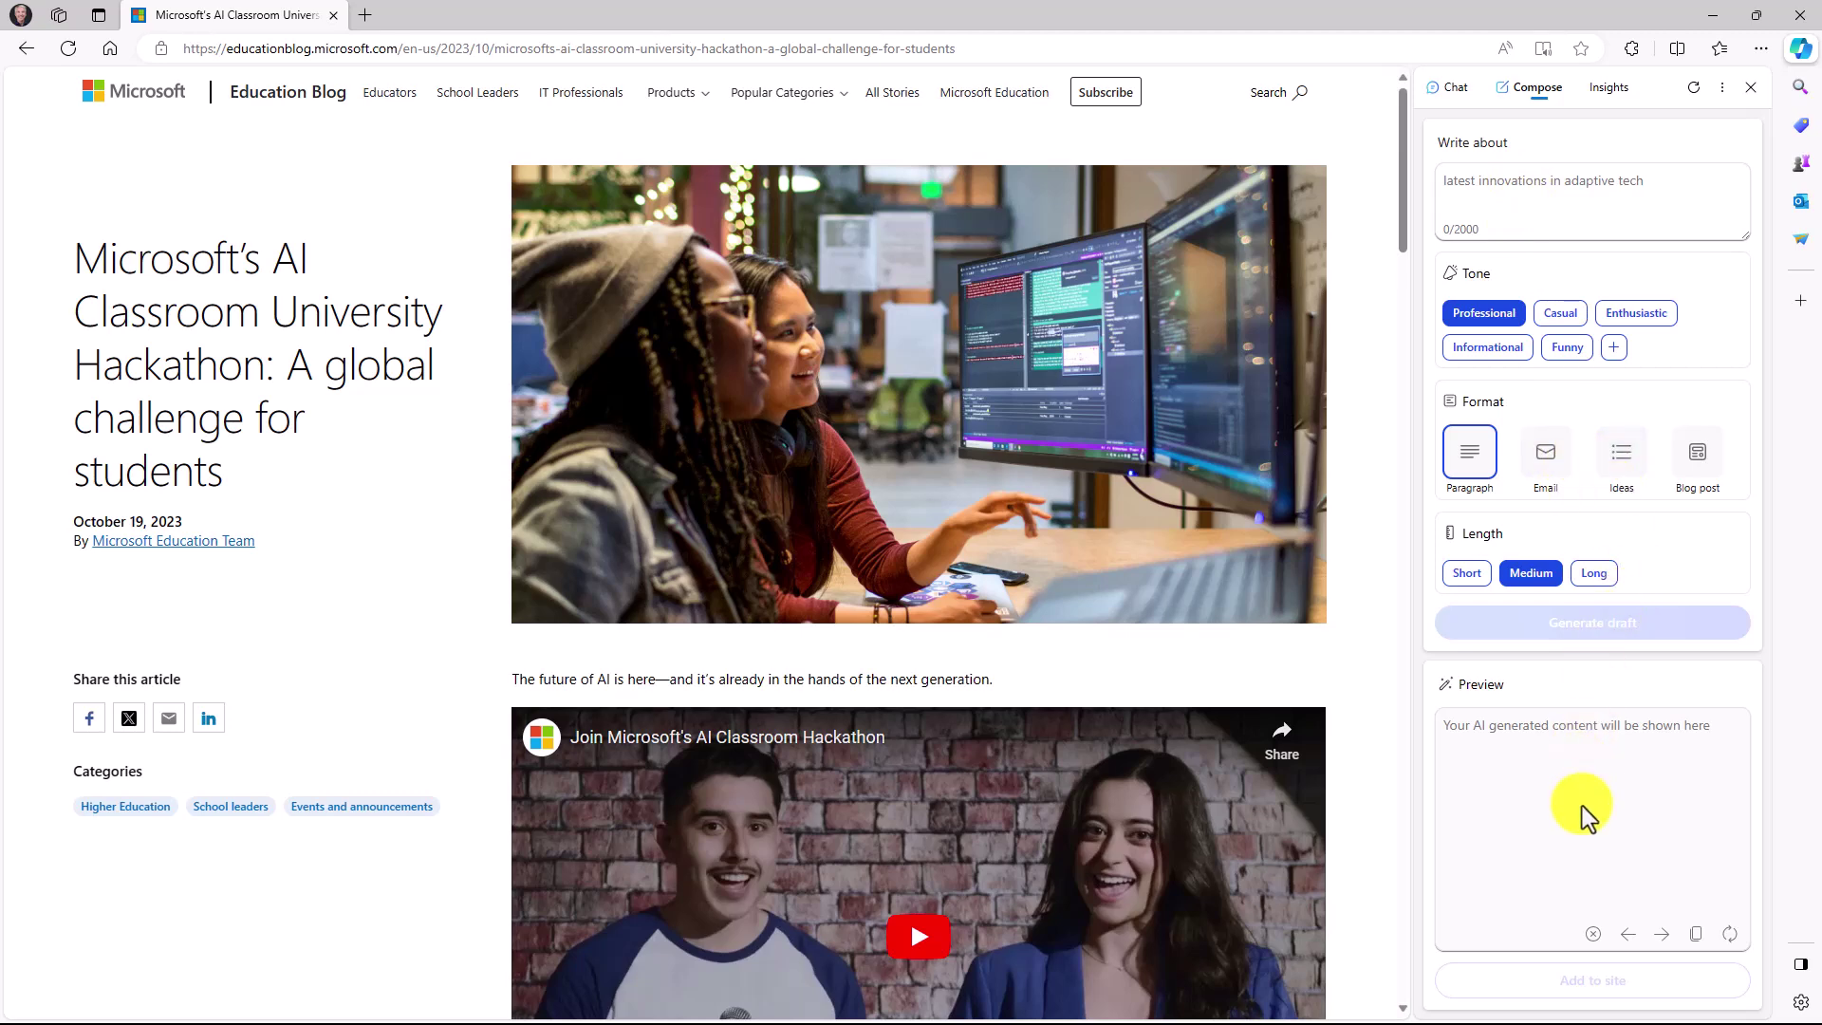
click(1610, 90)
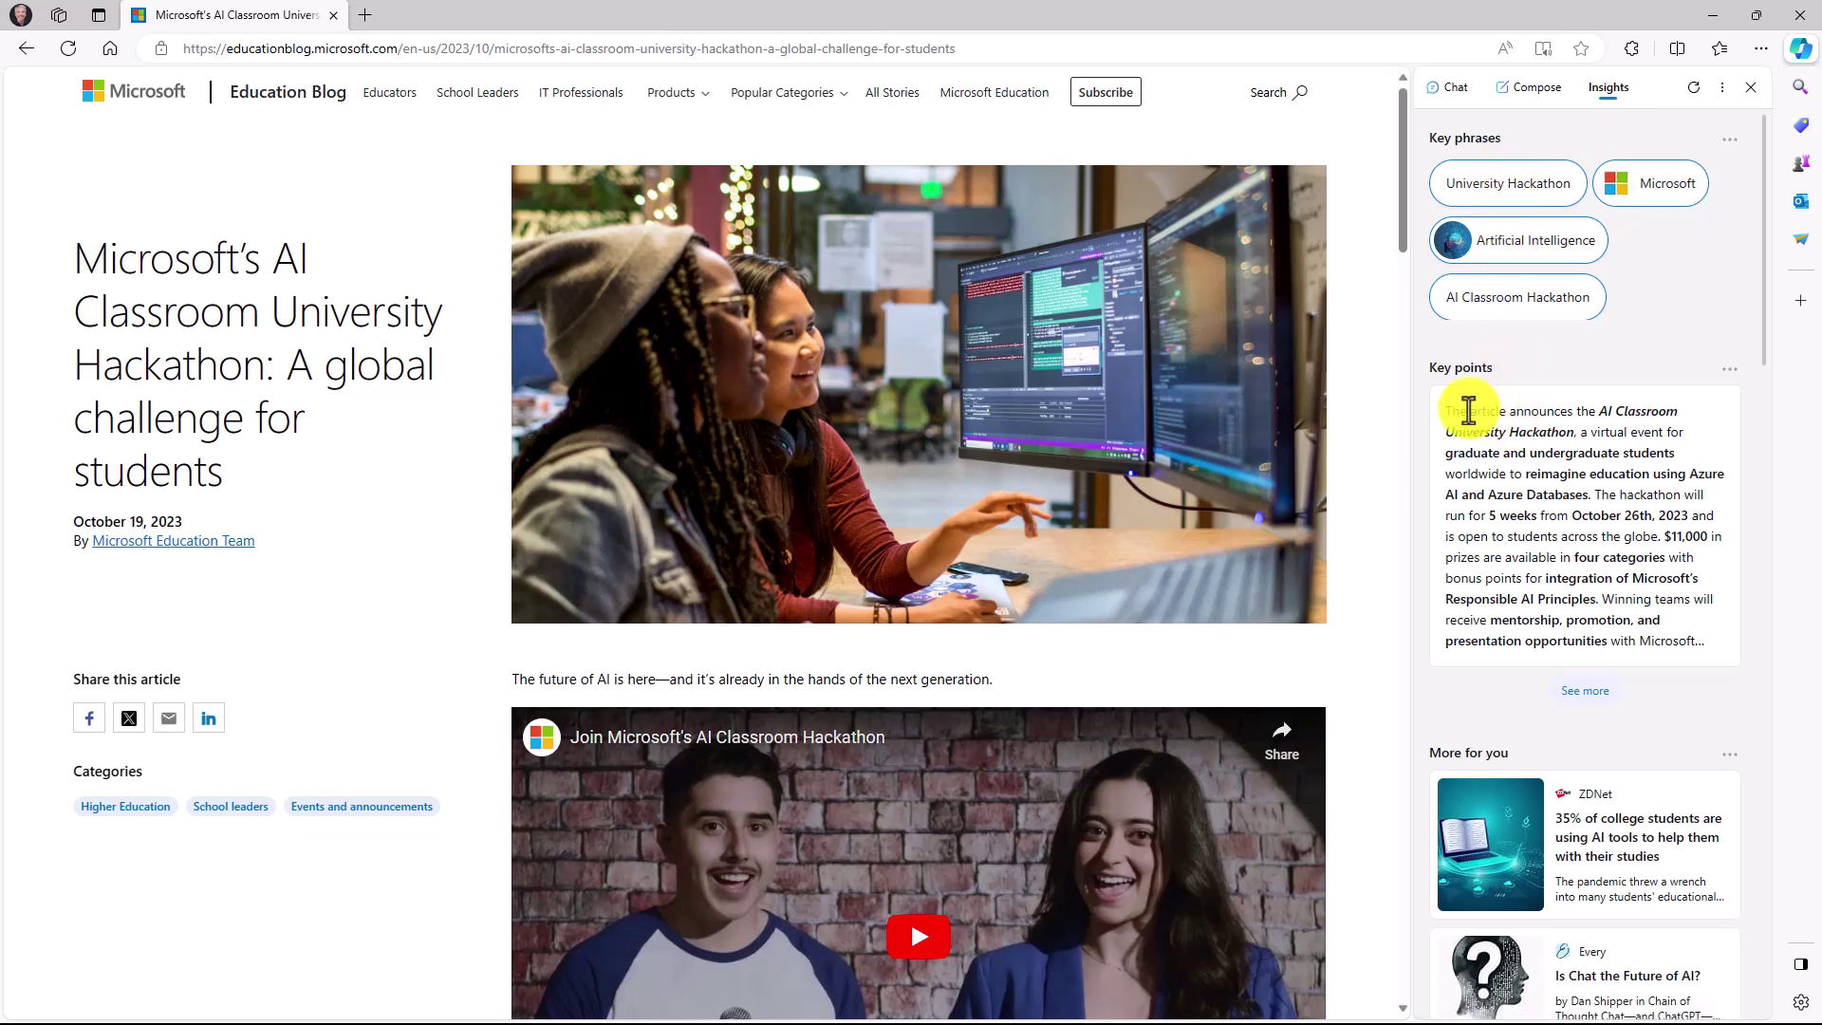
click(1583, 695)
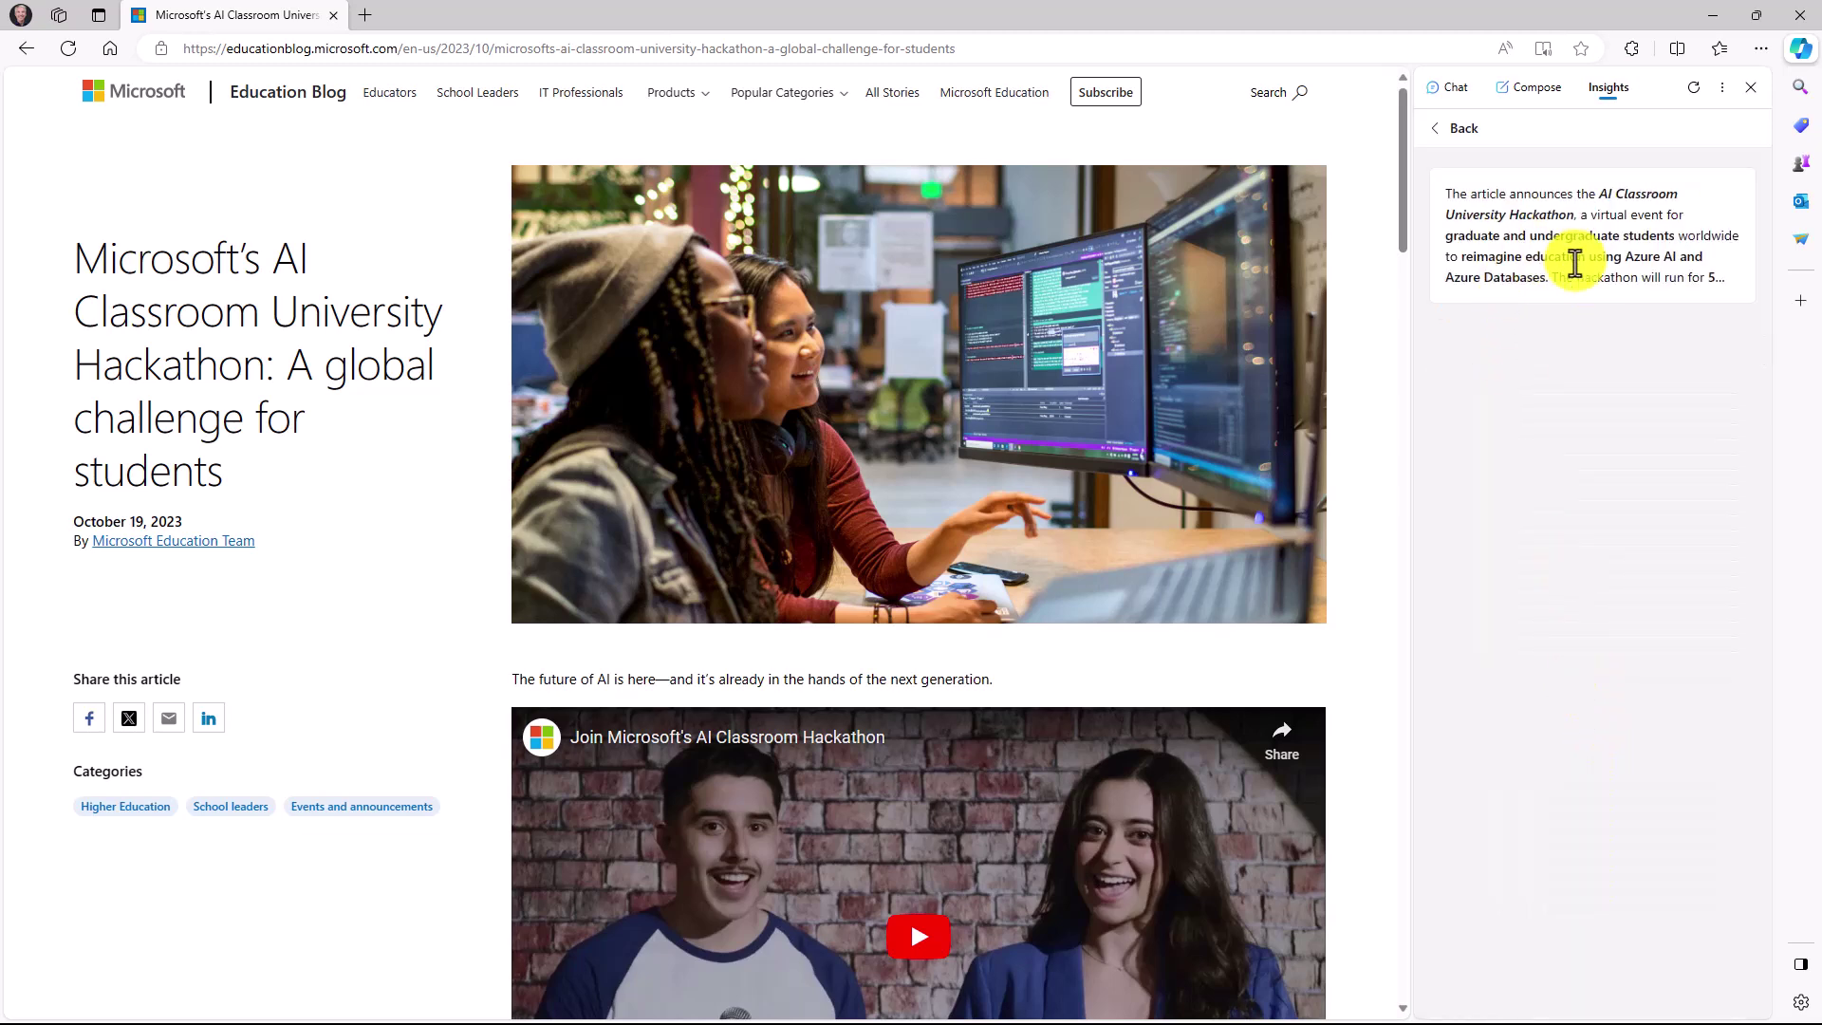
click(1452, 130)
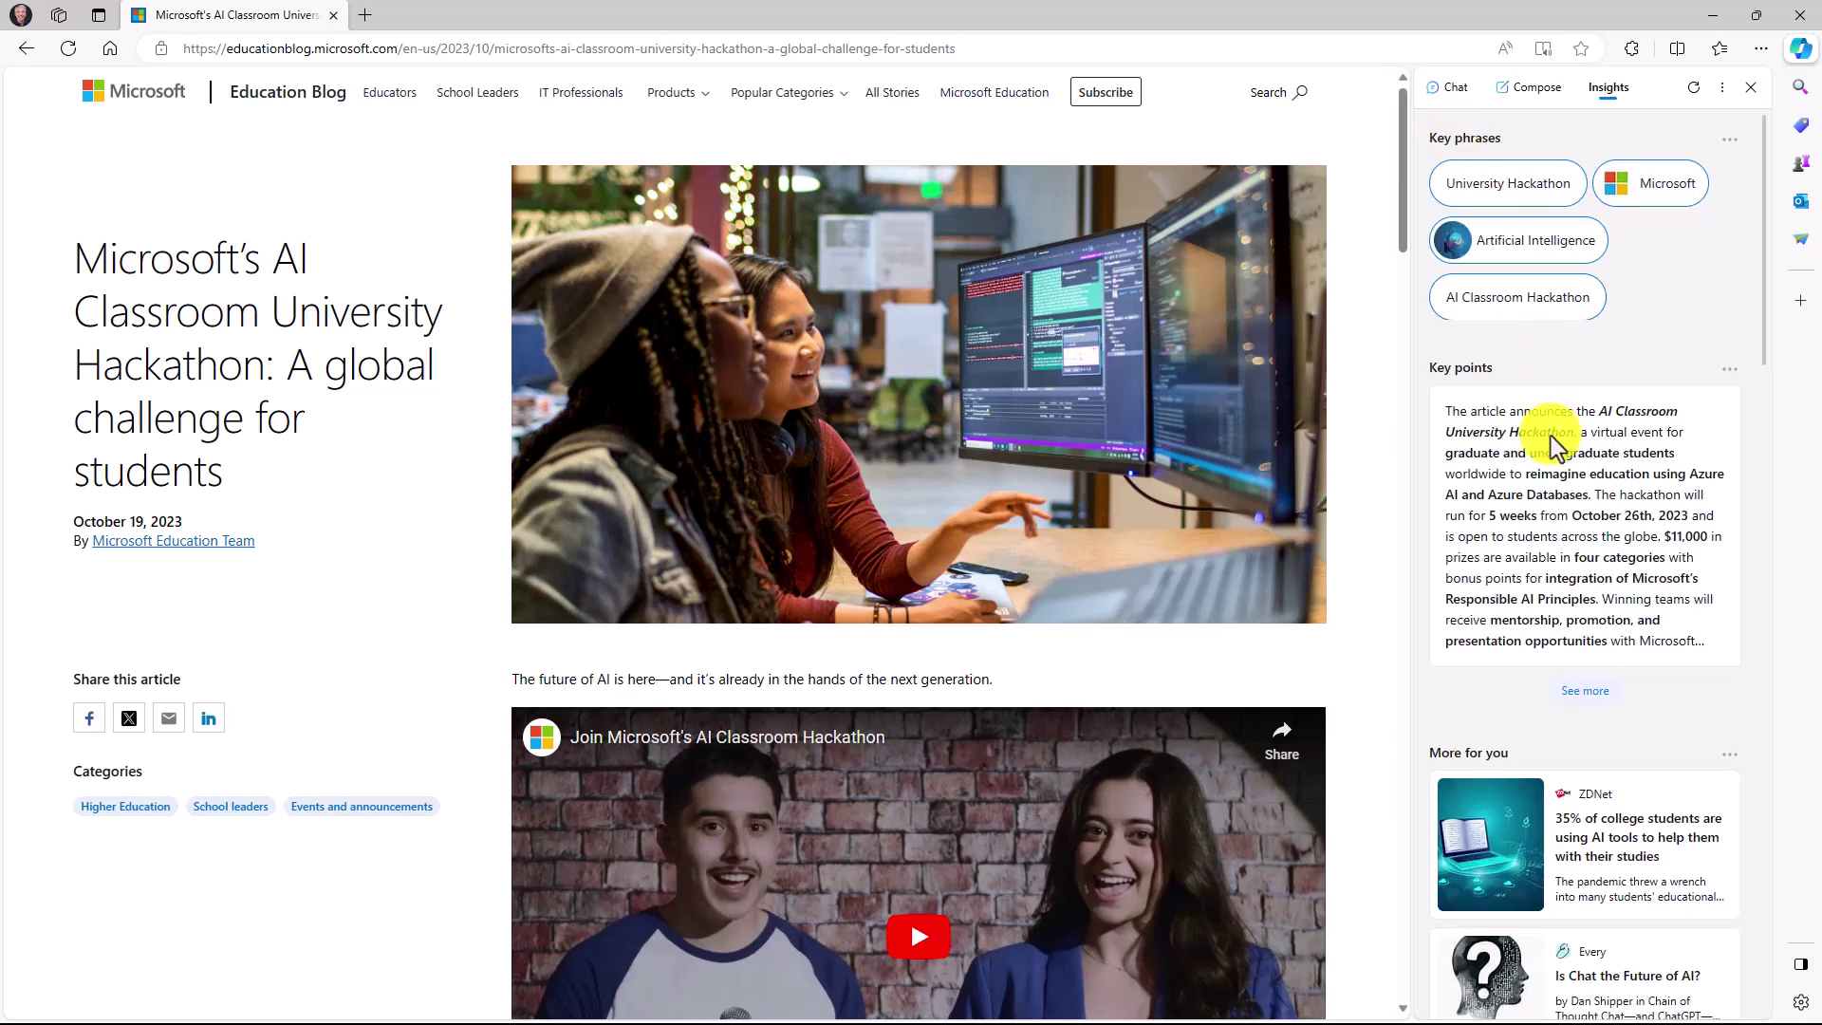
scroll(1565, 522, down, 4)
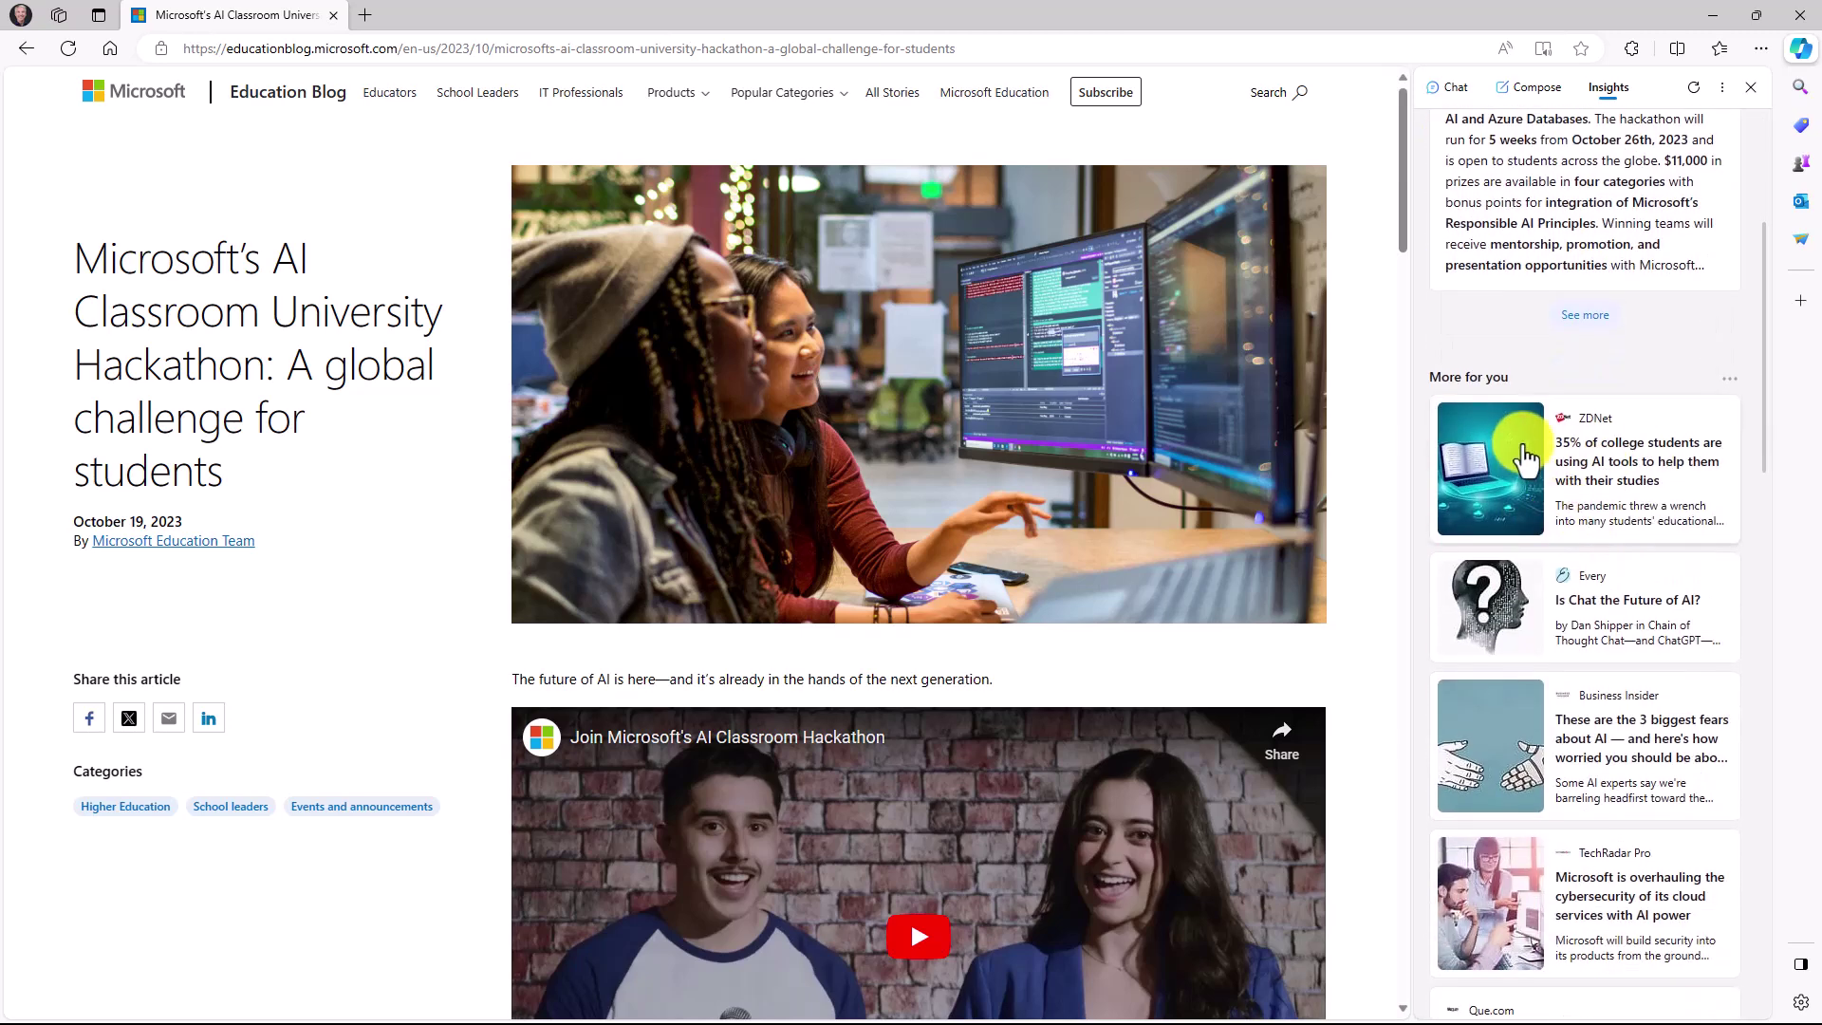
scroll(1556, 532, down, 5)
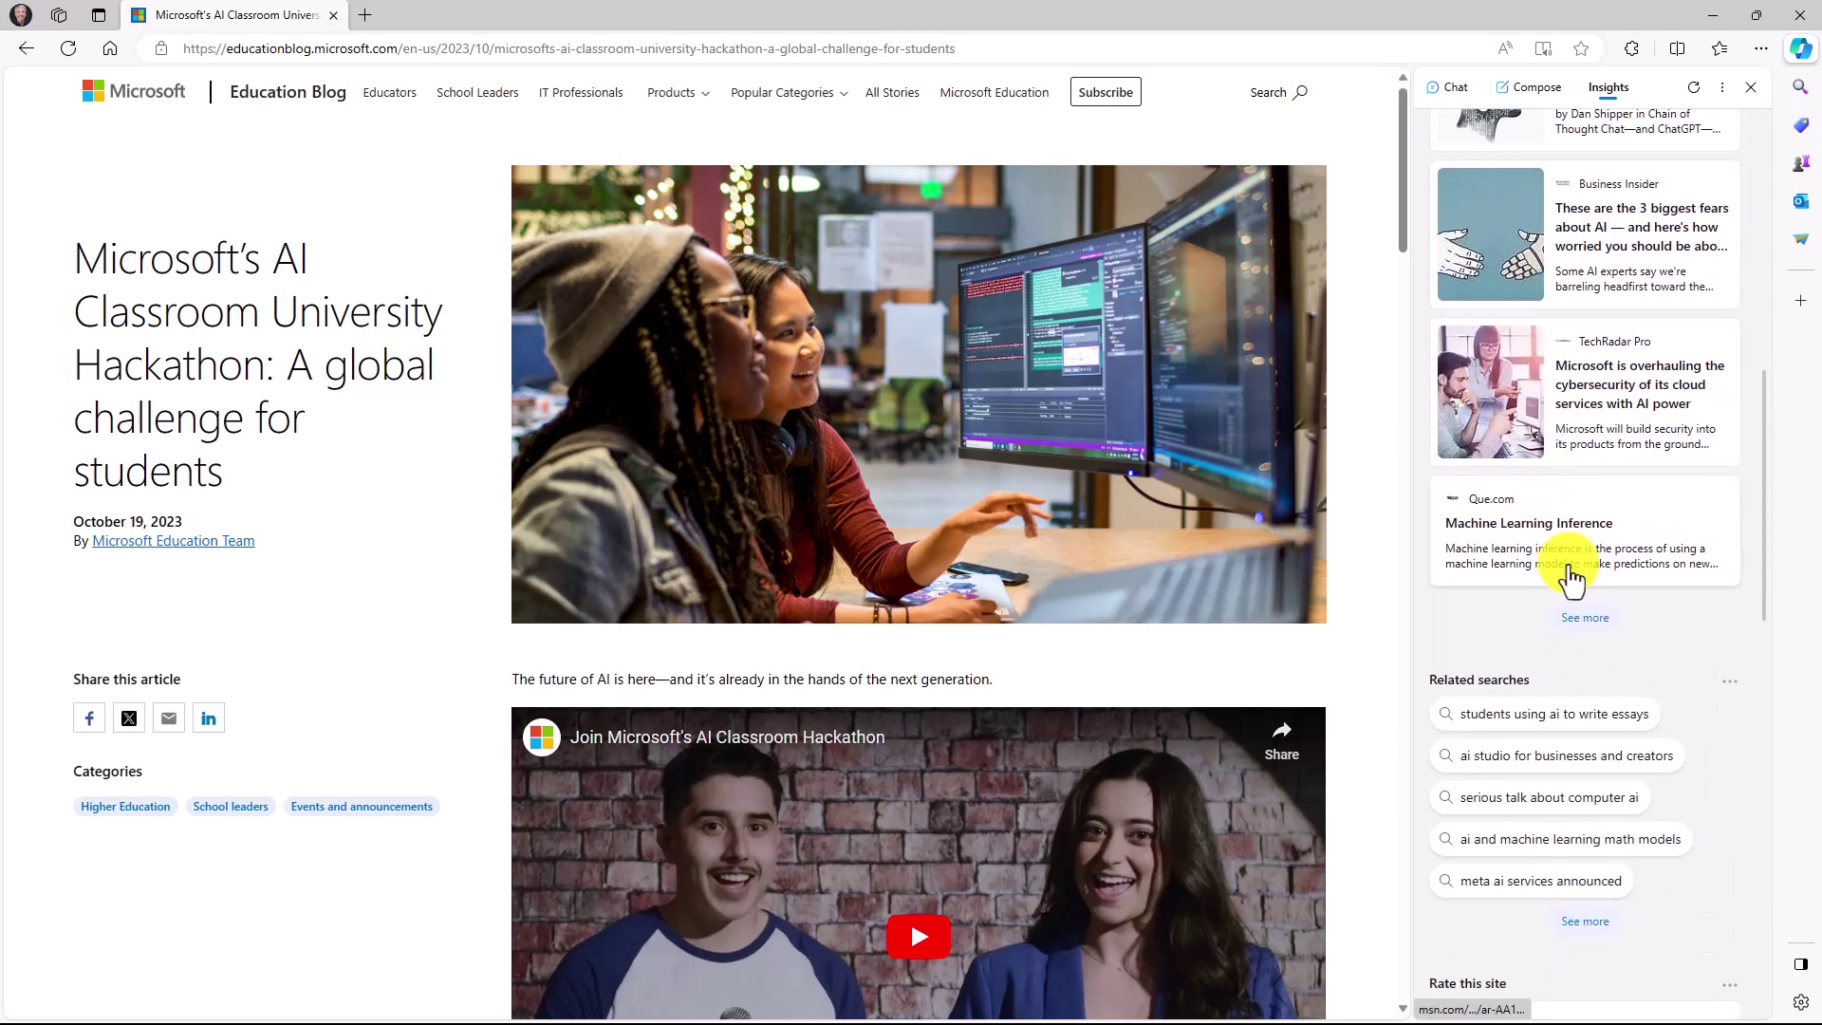
scroll(1542, 569, up, 6)
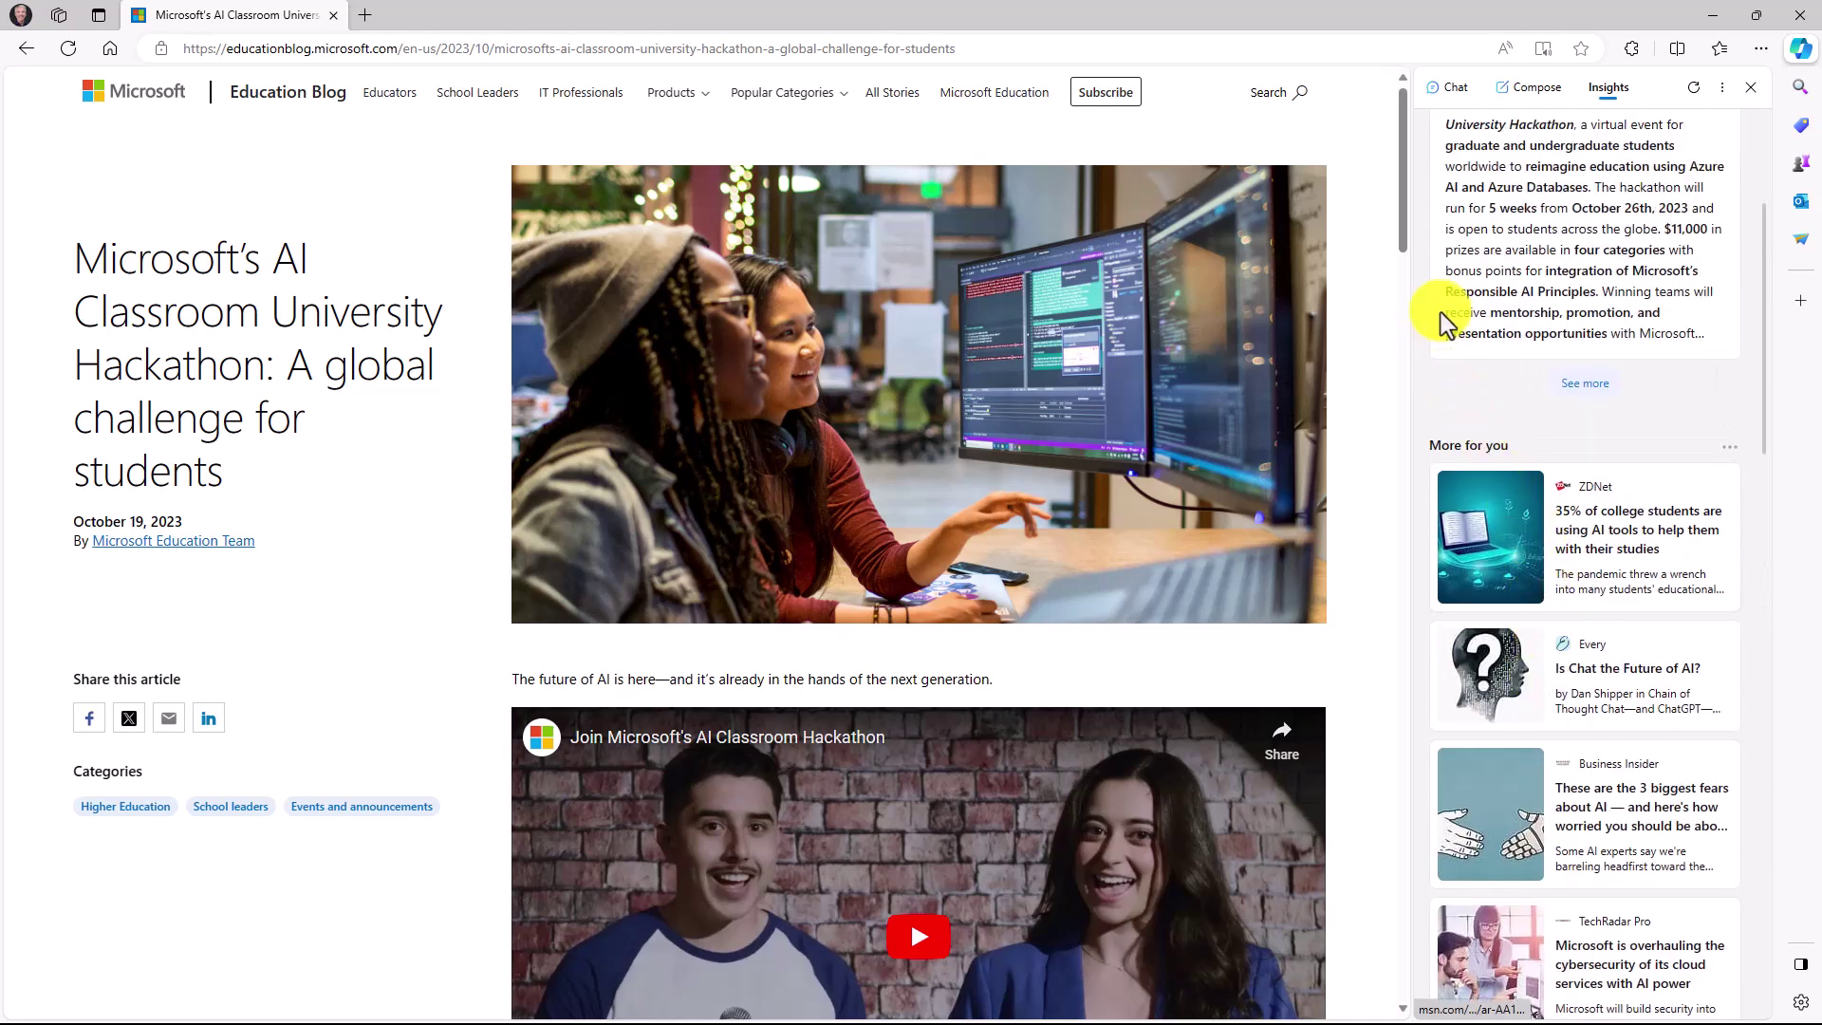
scroll(1490, 401, up, 3)
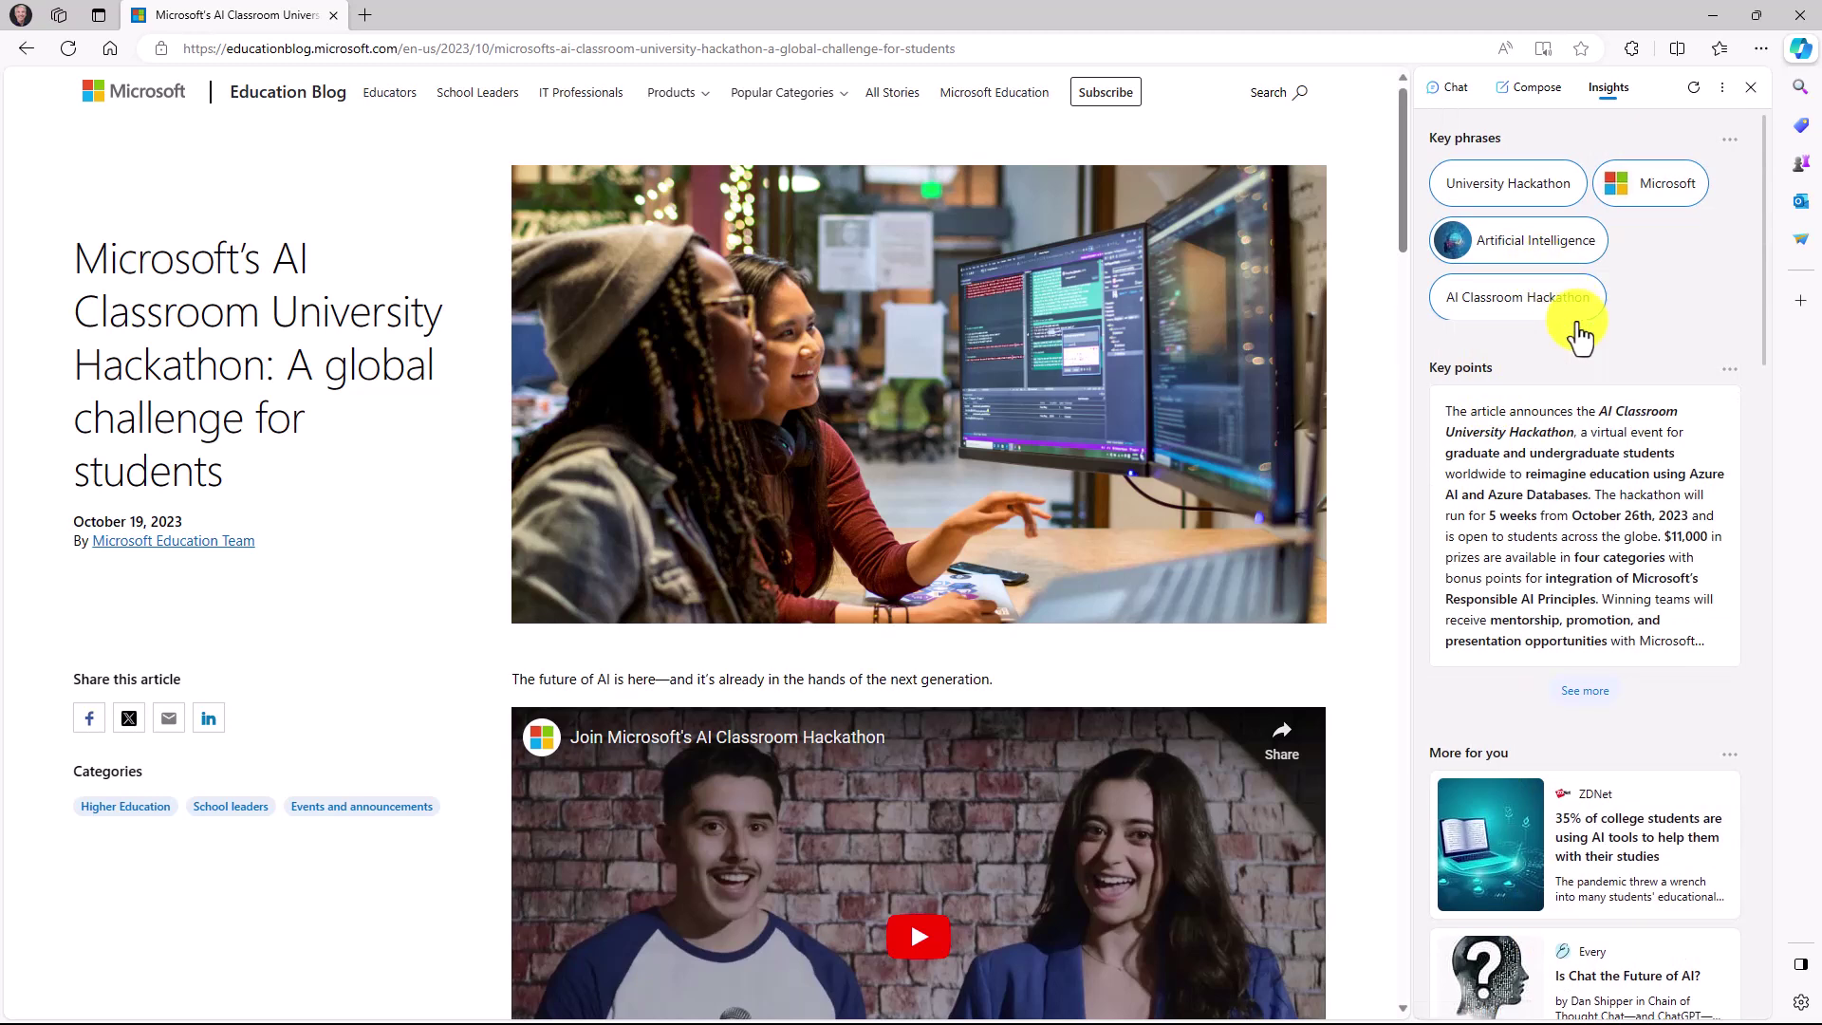
click(1455, 87)
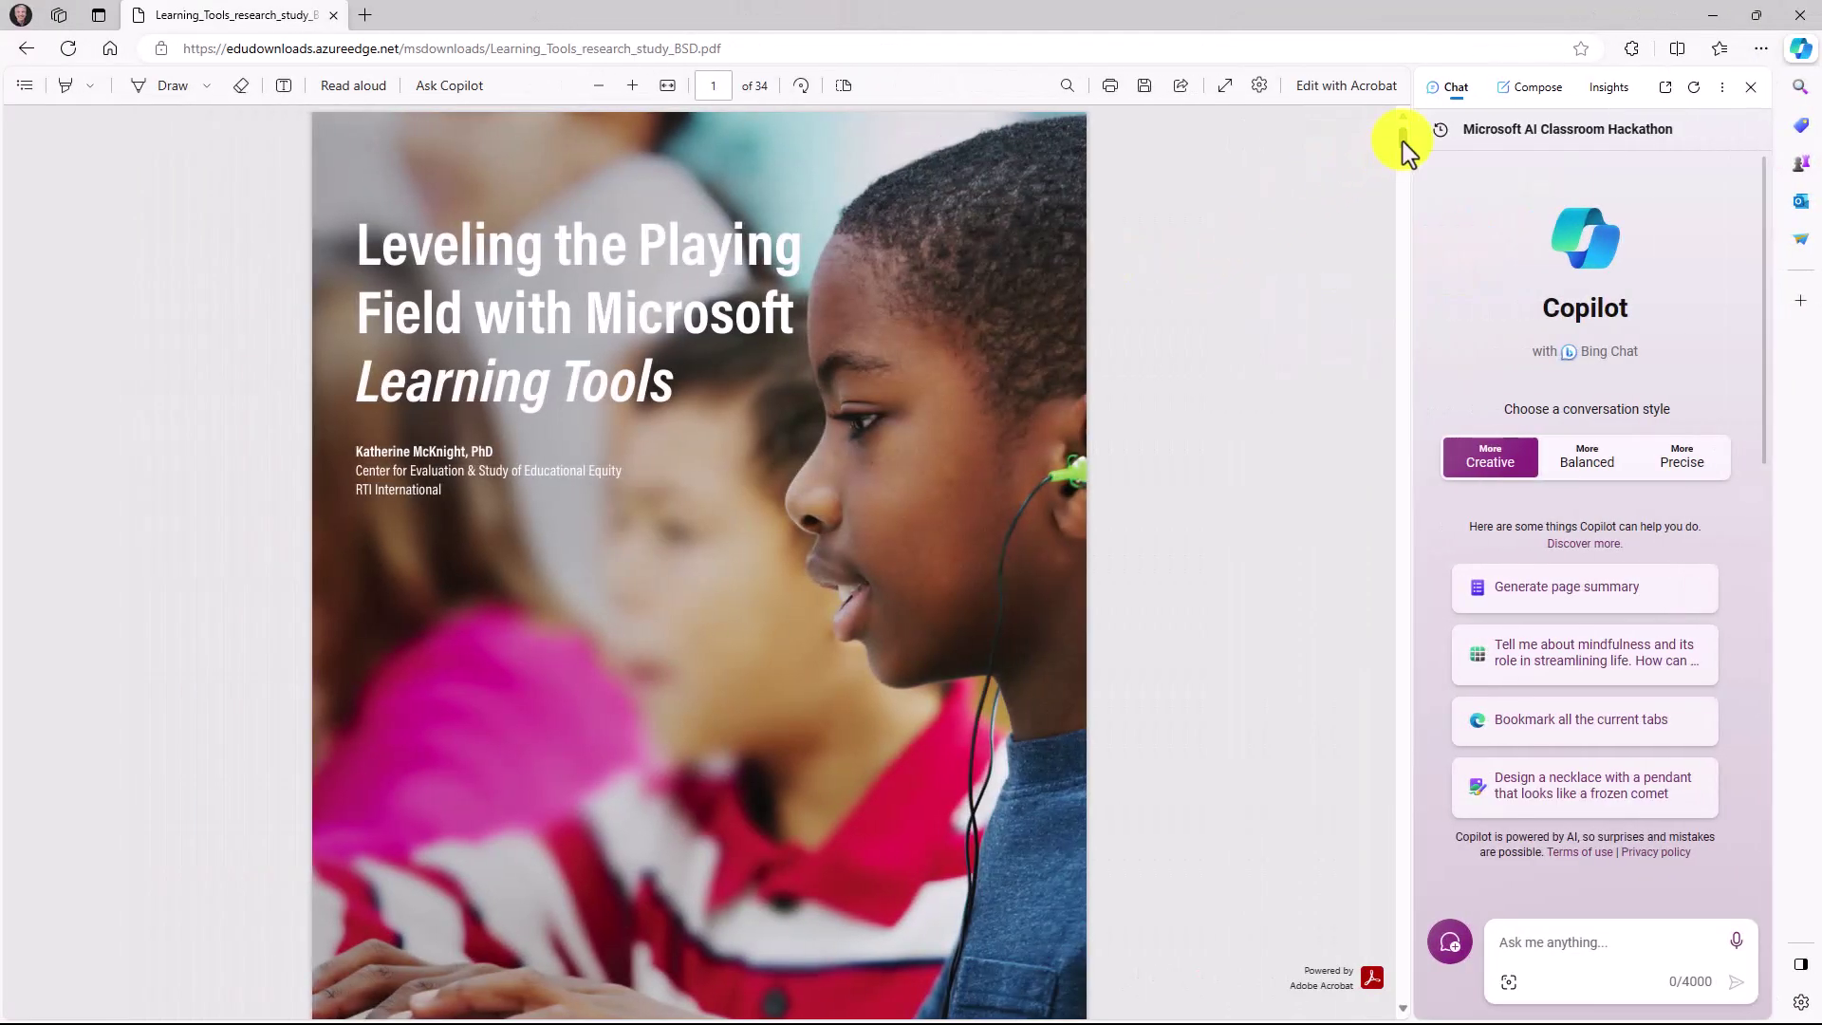
Step: With the More Precise style, ask Copilot "Summarize the PDF on the left, please summarize into 5 key points" and read the answer
drag(1402, 140, 1330, 362)
click(1679, 461)
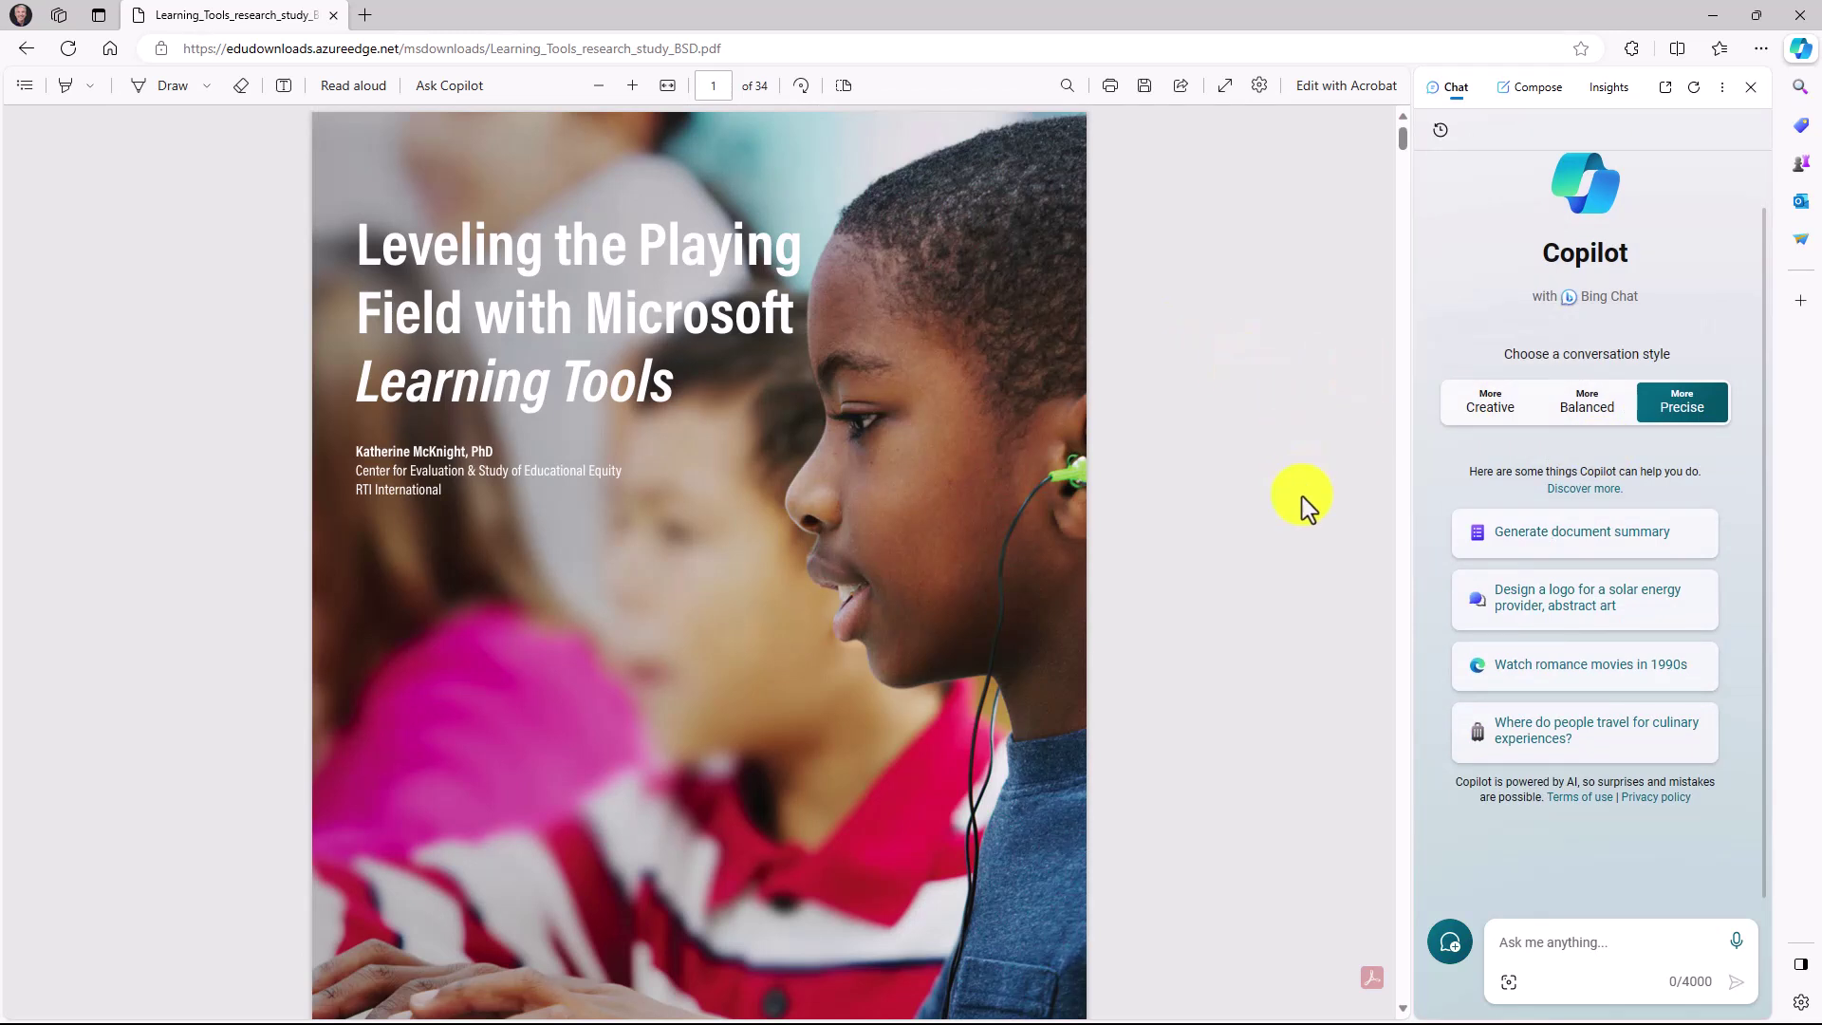
click(1543, 944)
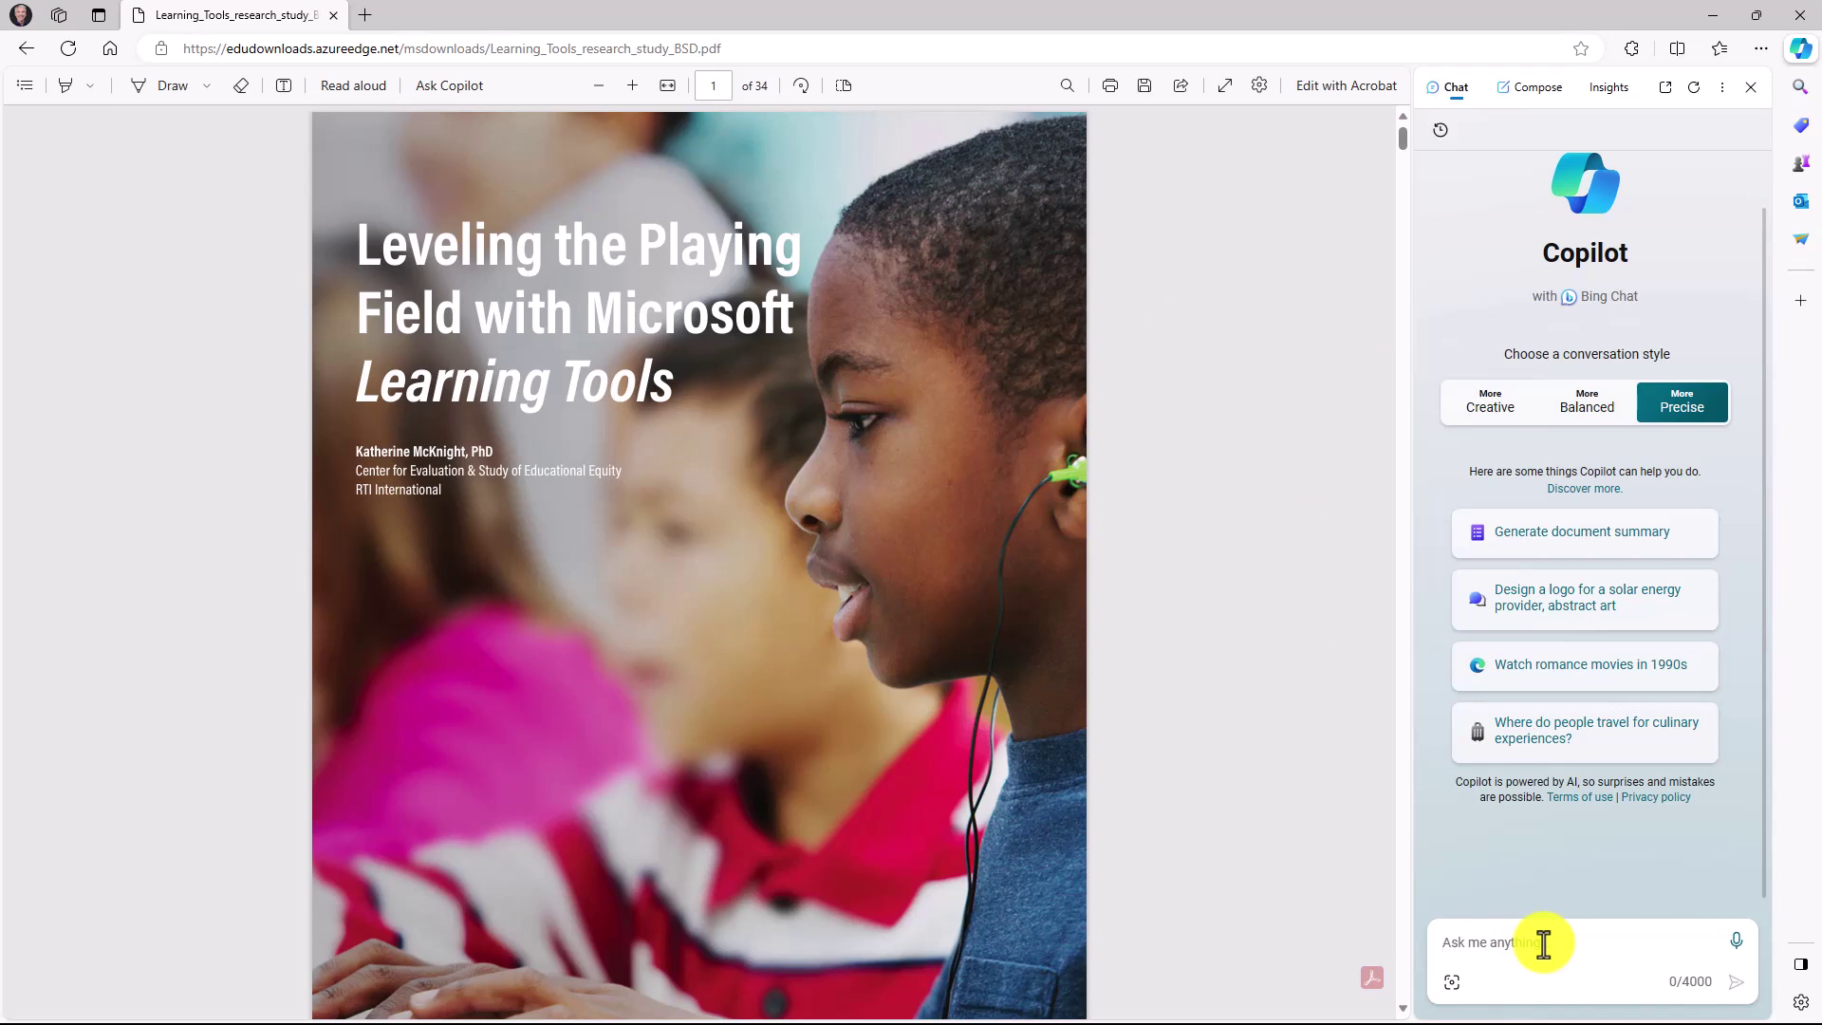
text(Summarize the PDF on the left, please summarize into 5 key points)
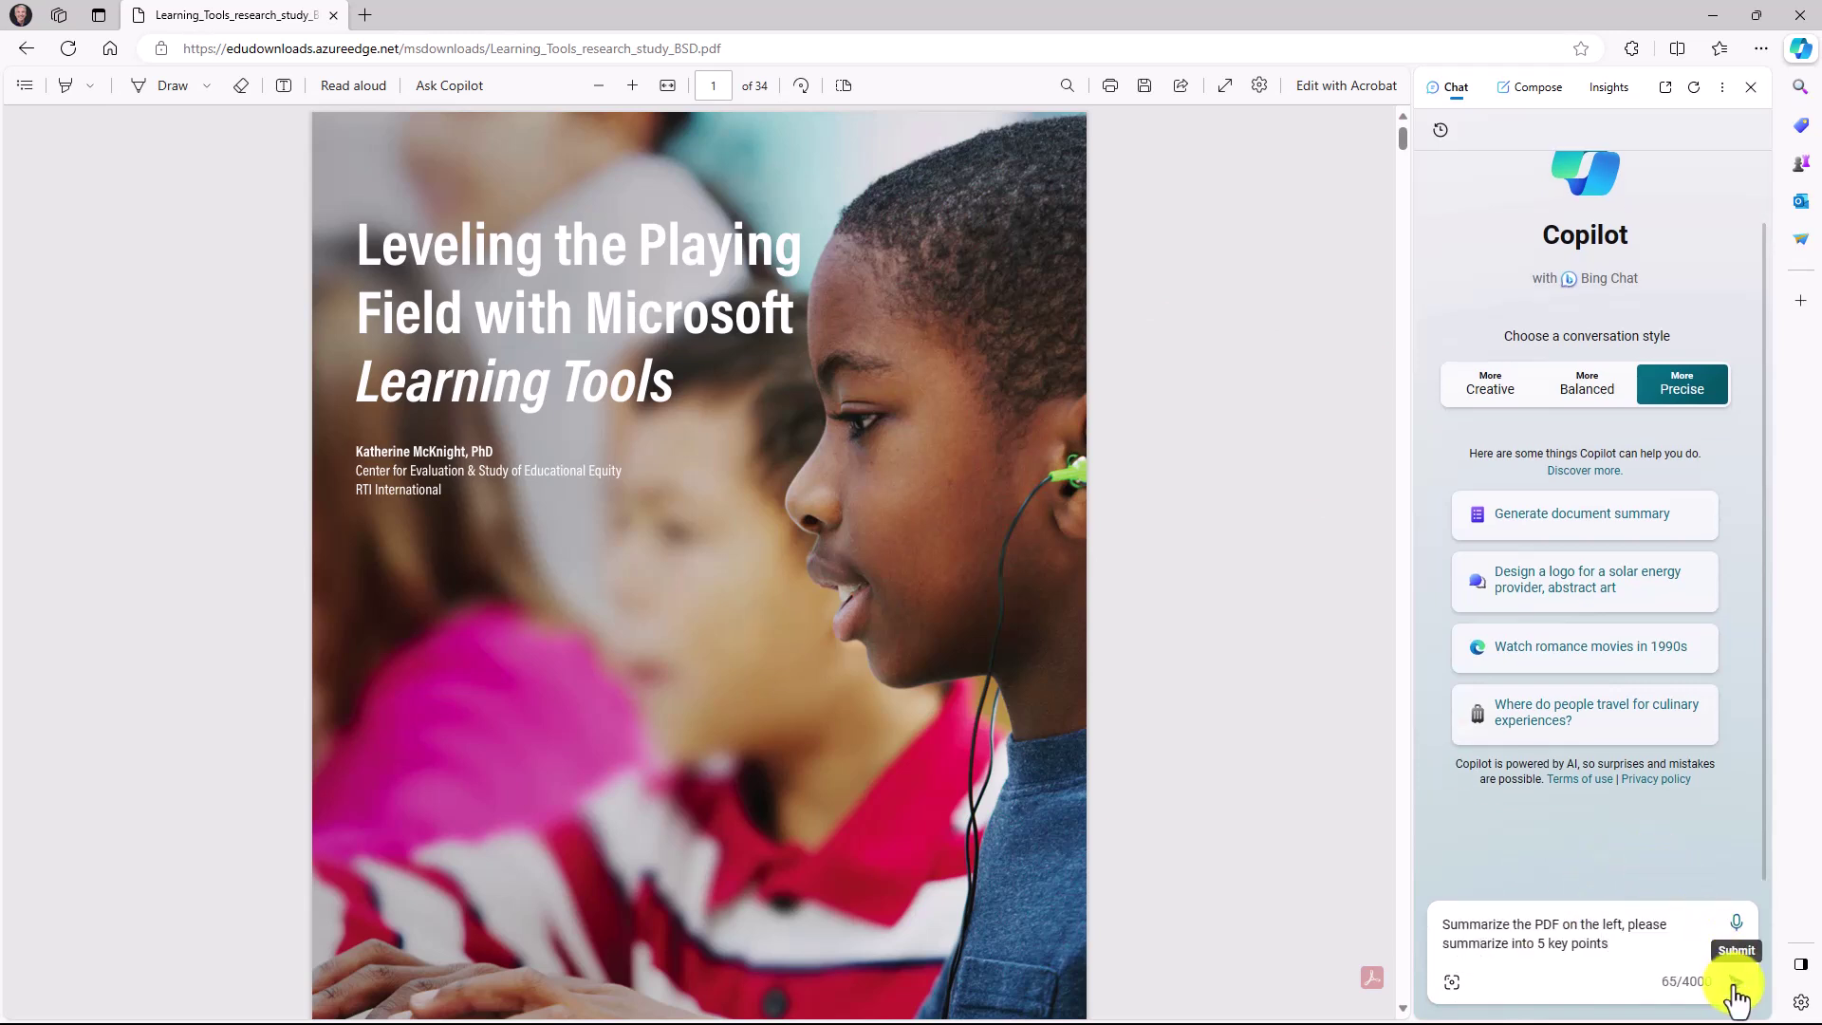
click(1735, 981)
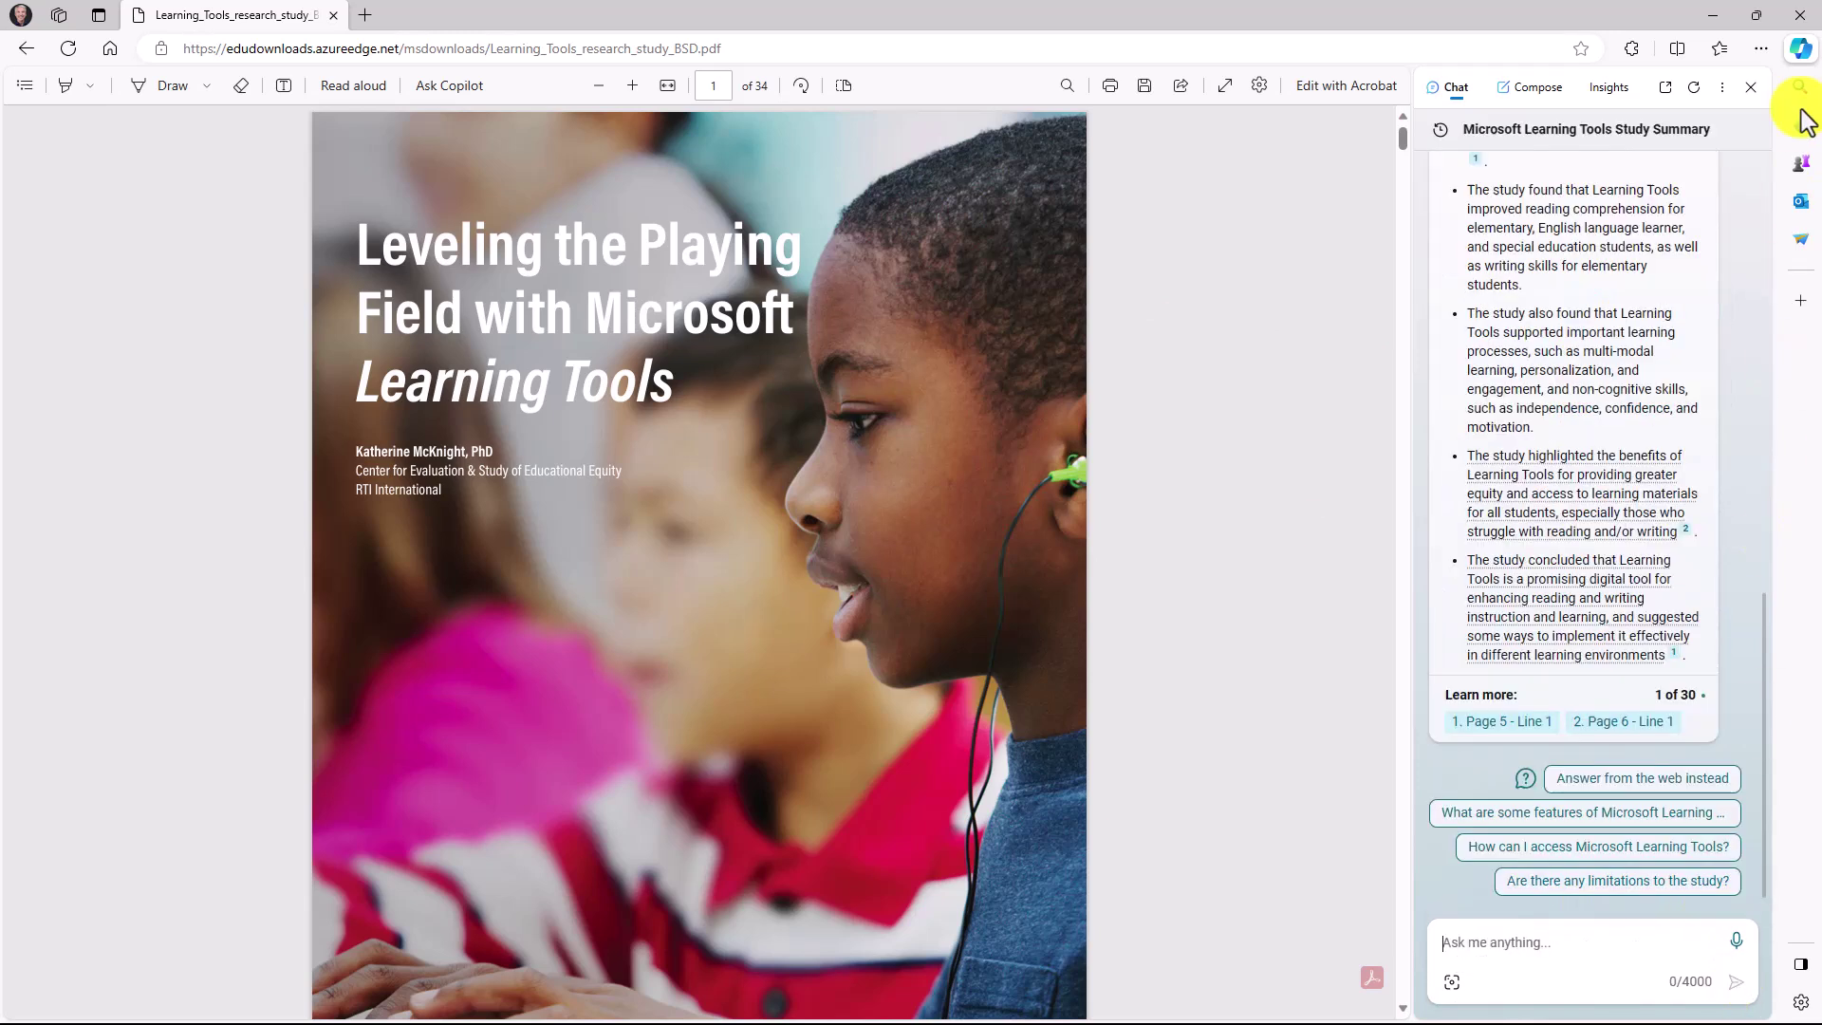
scroll(1595, 337, up, 4)
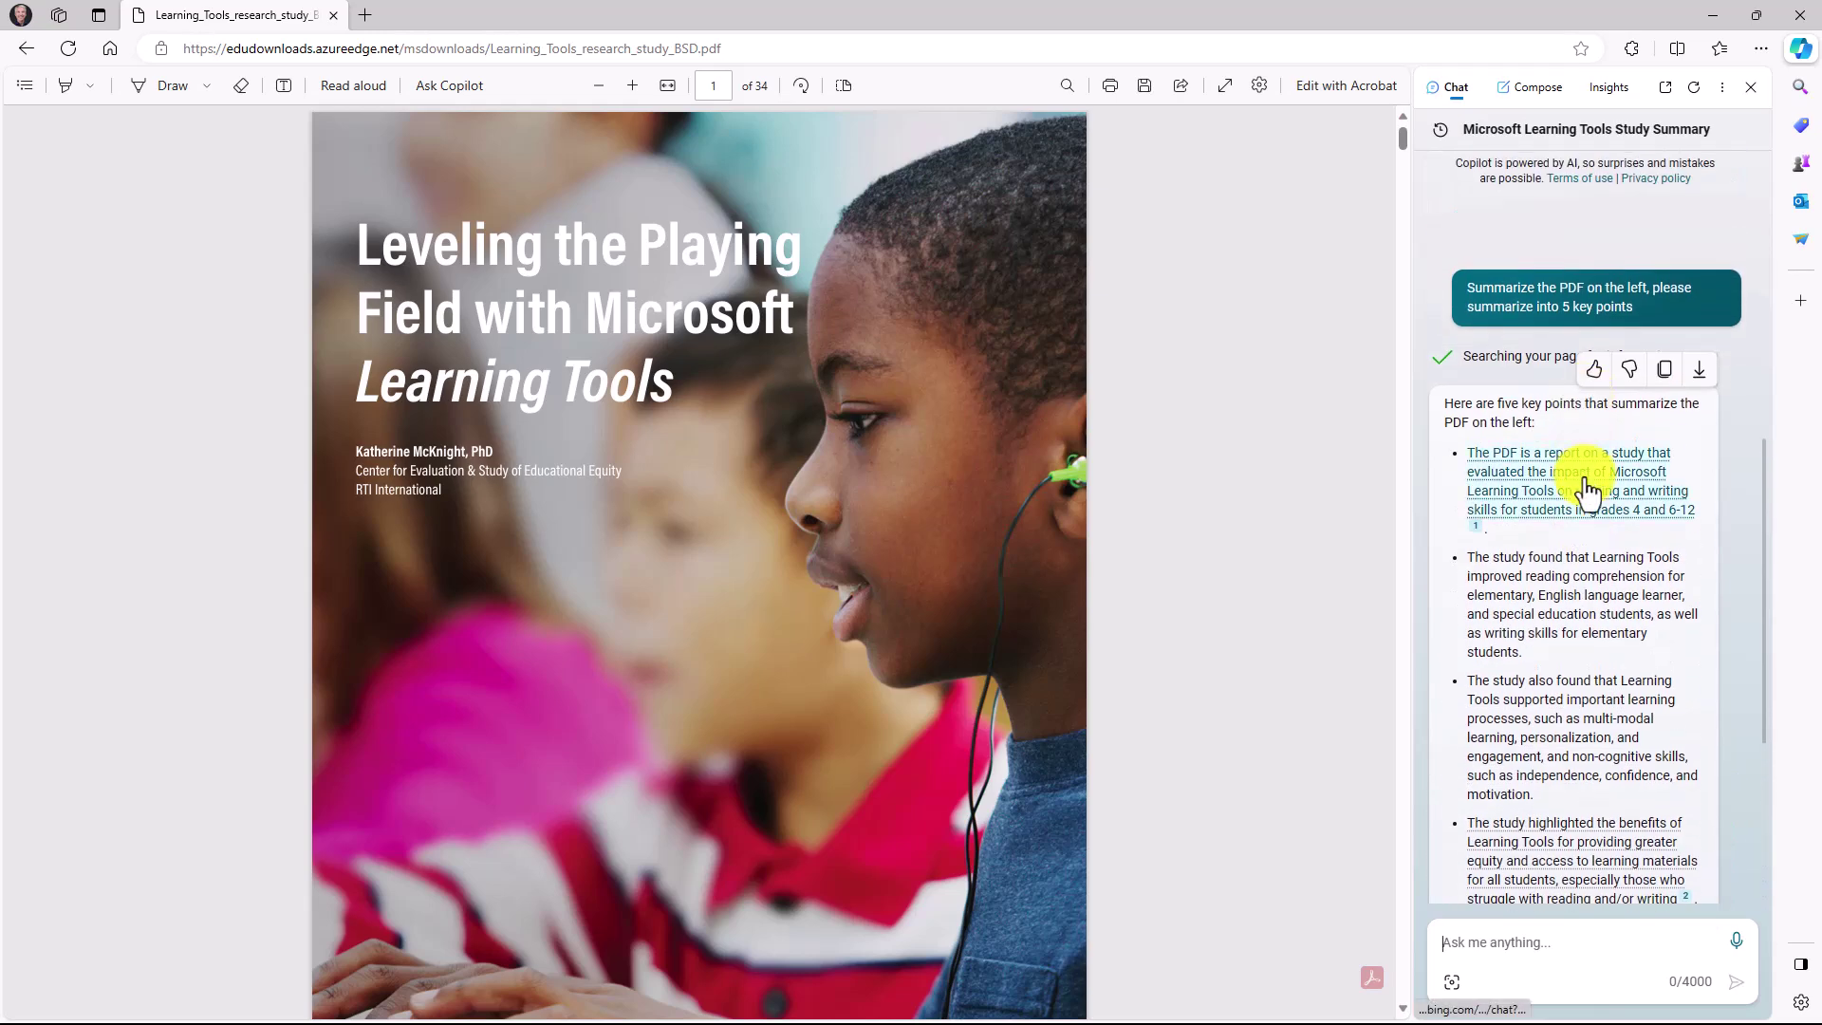
scroll(1624, 531, down, 4)
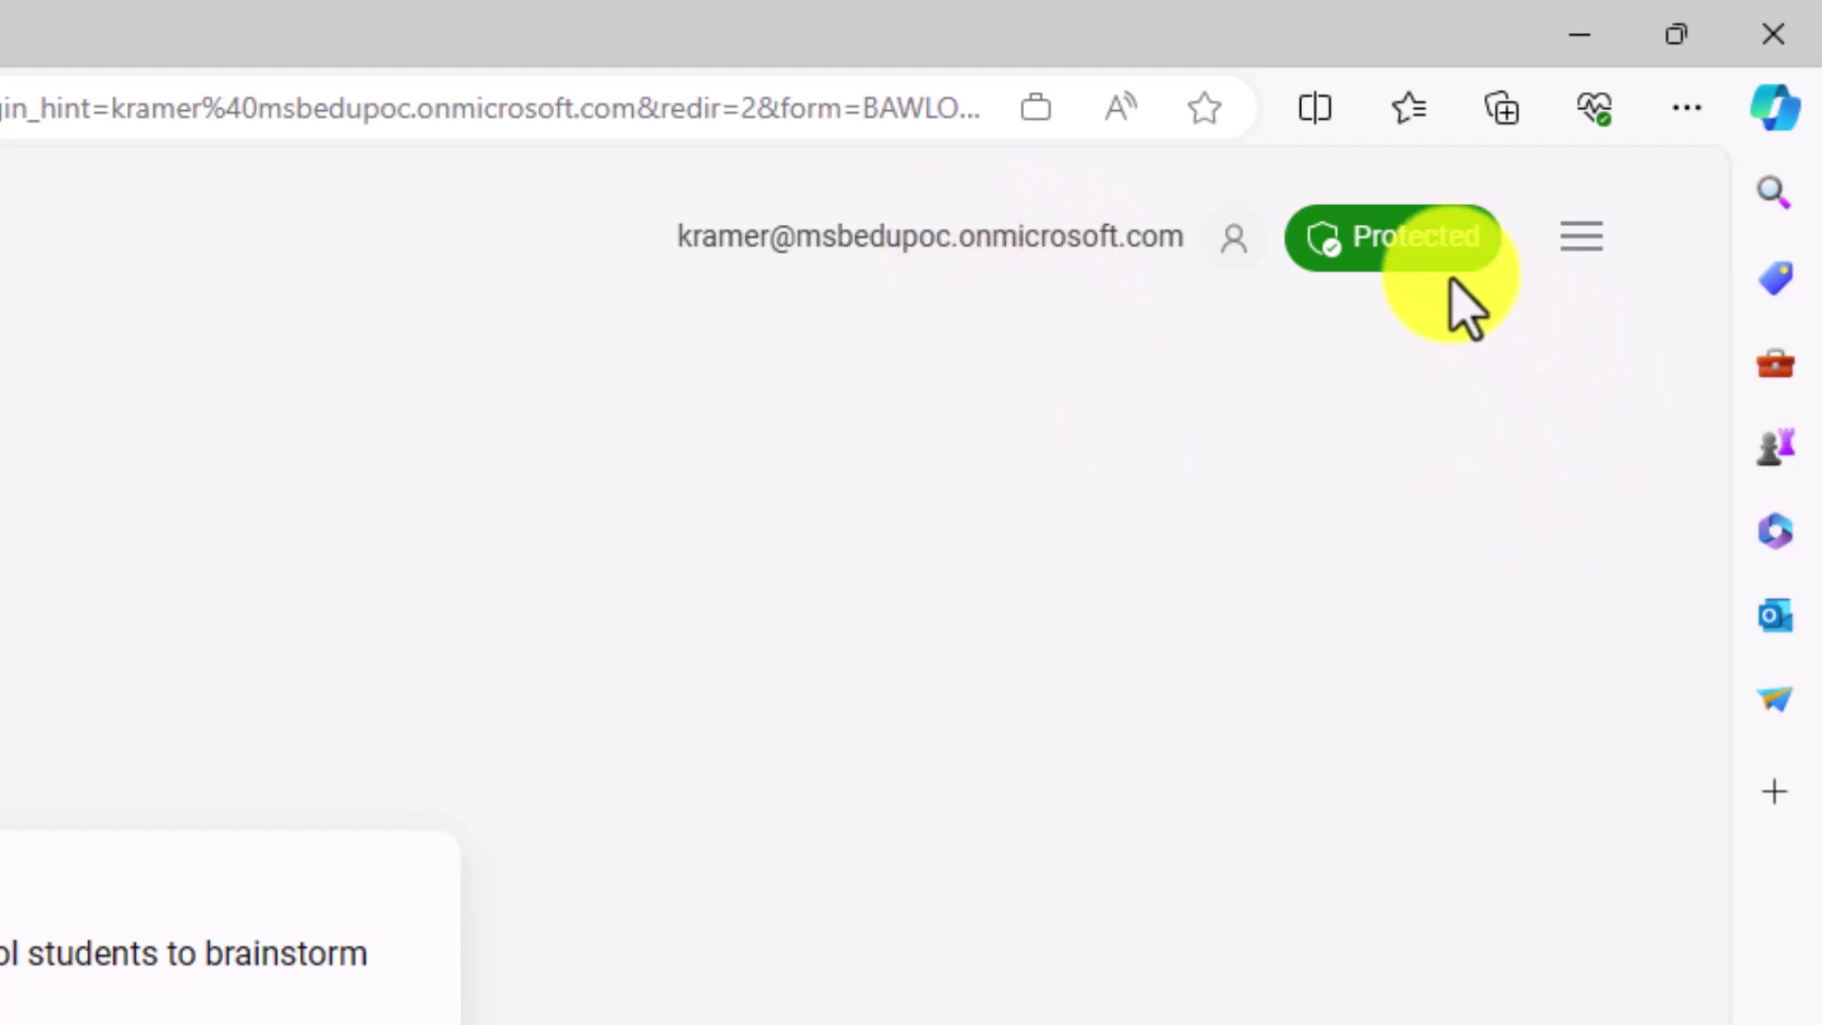
Step: Check the data protection notice on the Protected badge of the signed-in work chat
mouse_move(1429, 265)
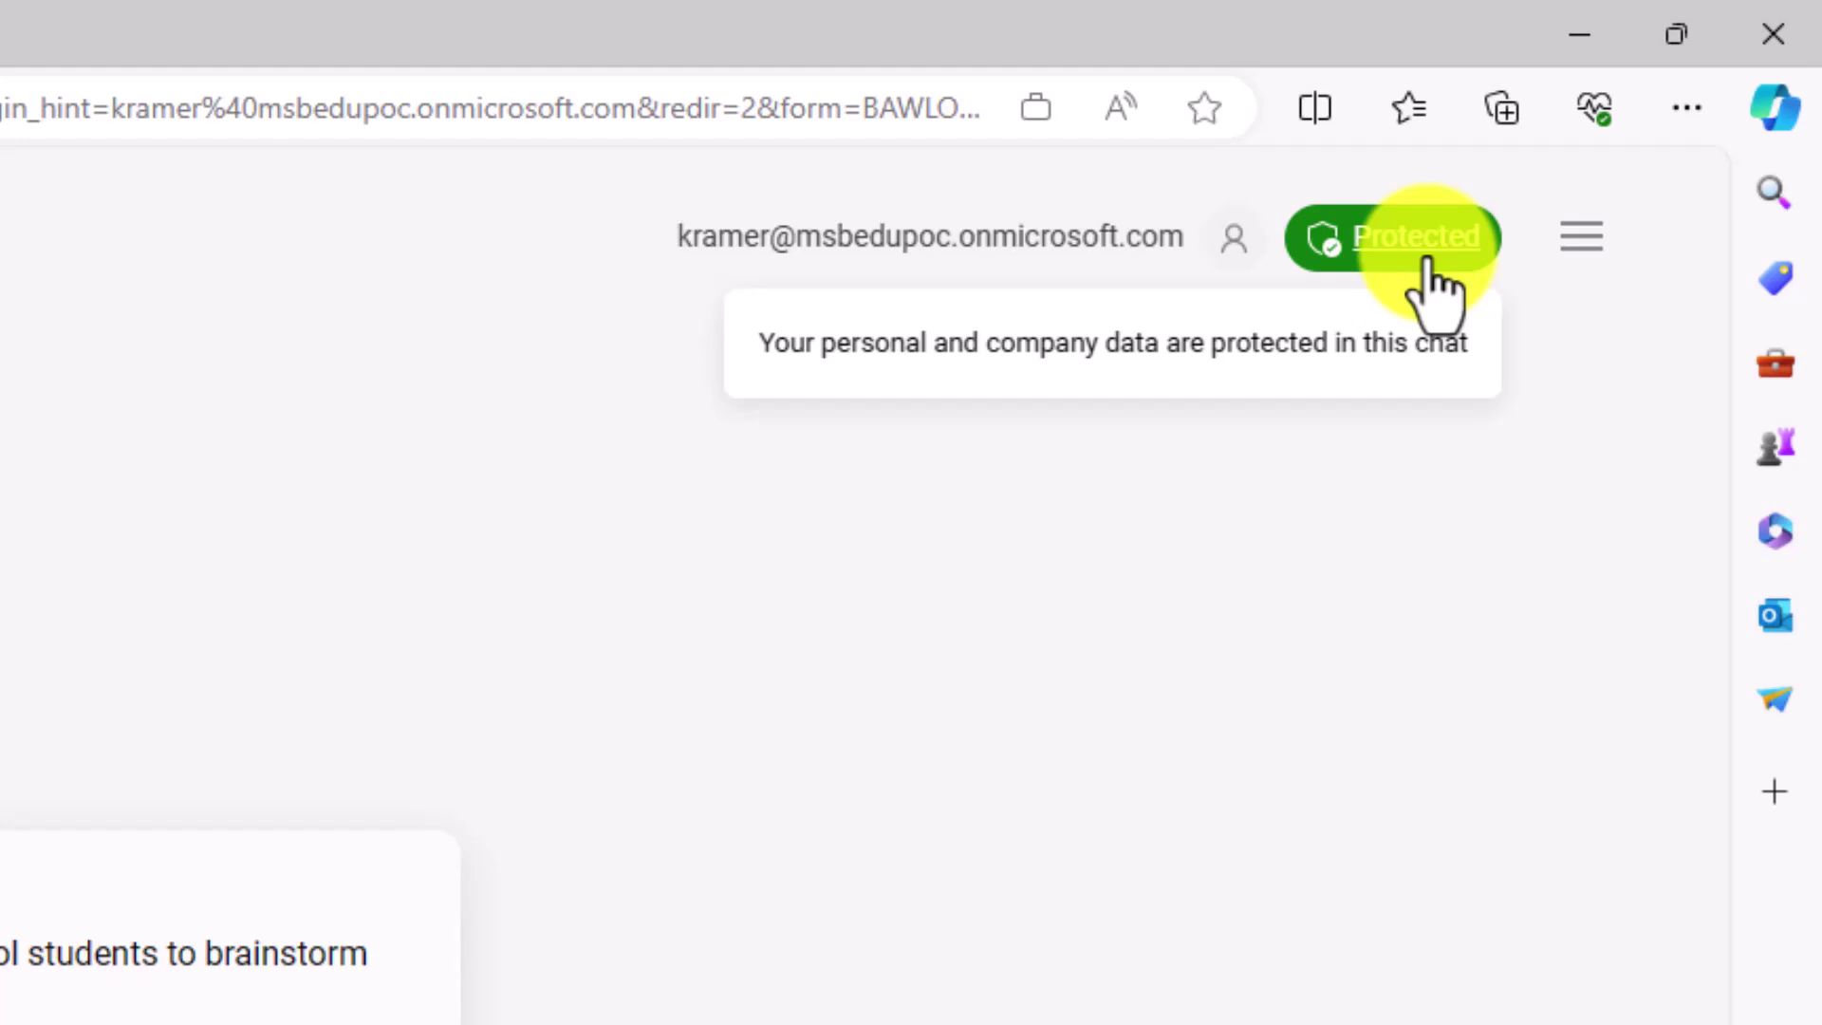
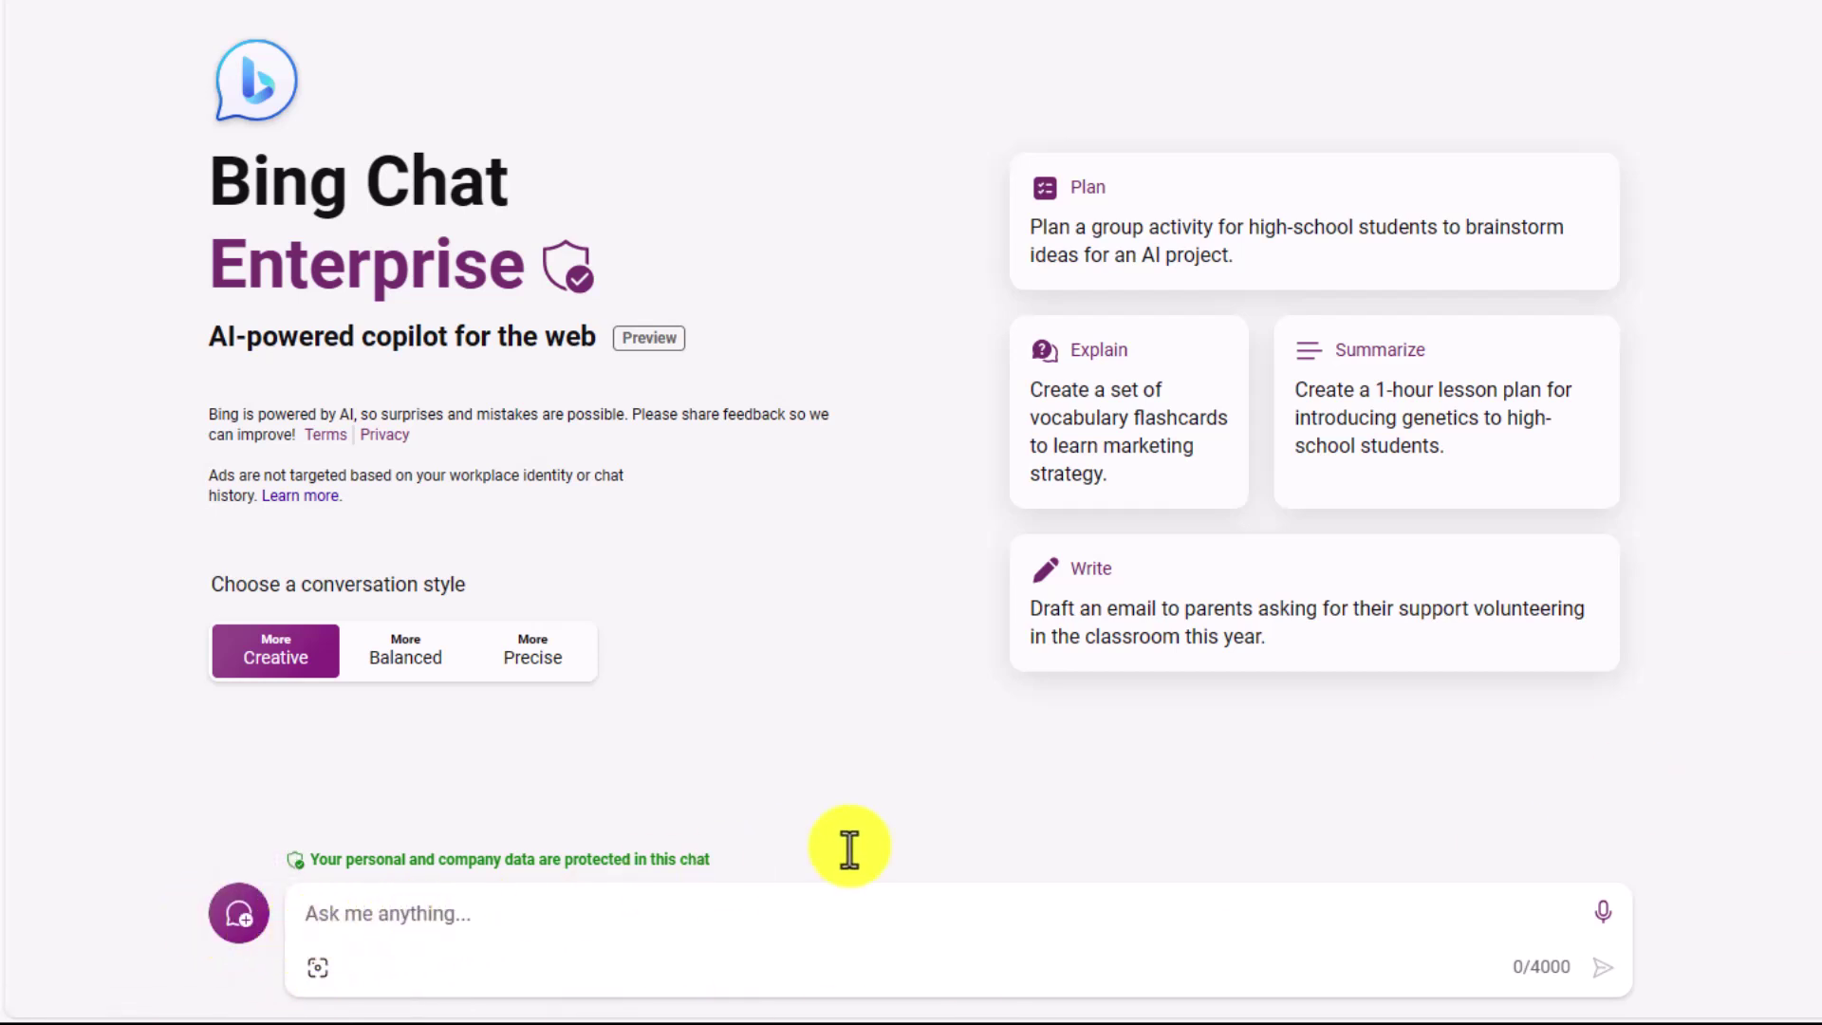
Step: Ask "Please design a lesson plan focusing on the water table. It should be designed for 6th grade science" and expand the answer's full source list
text(Please design a lesson plan focusing on the water table. It should be designed for 6th grade science)
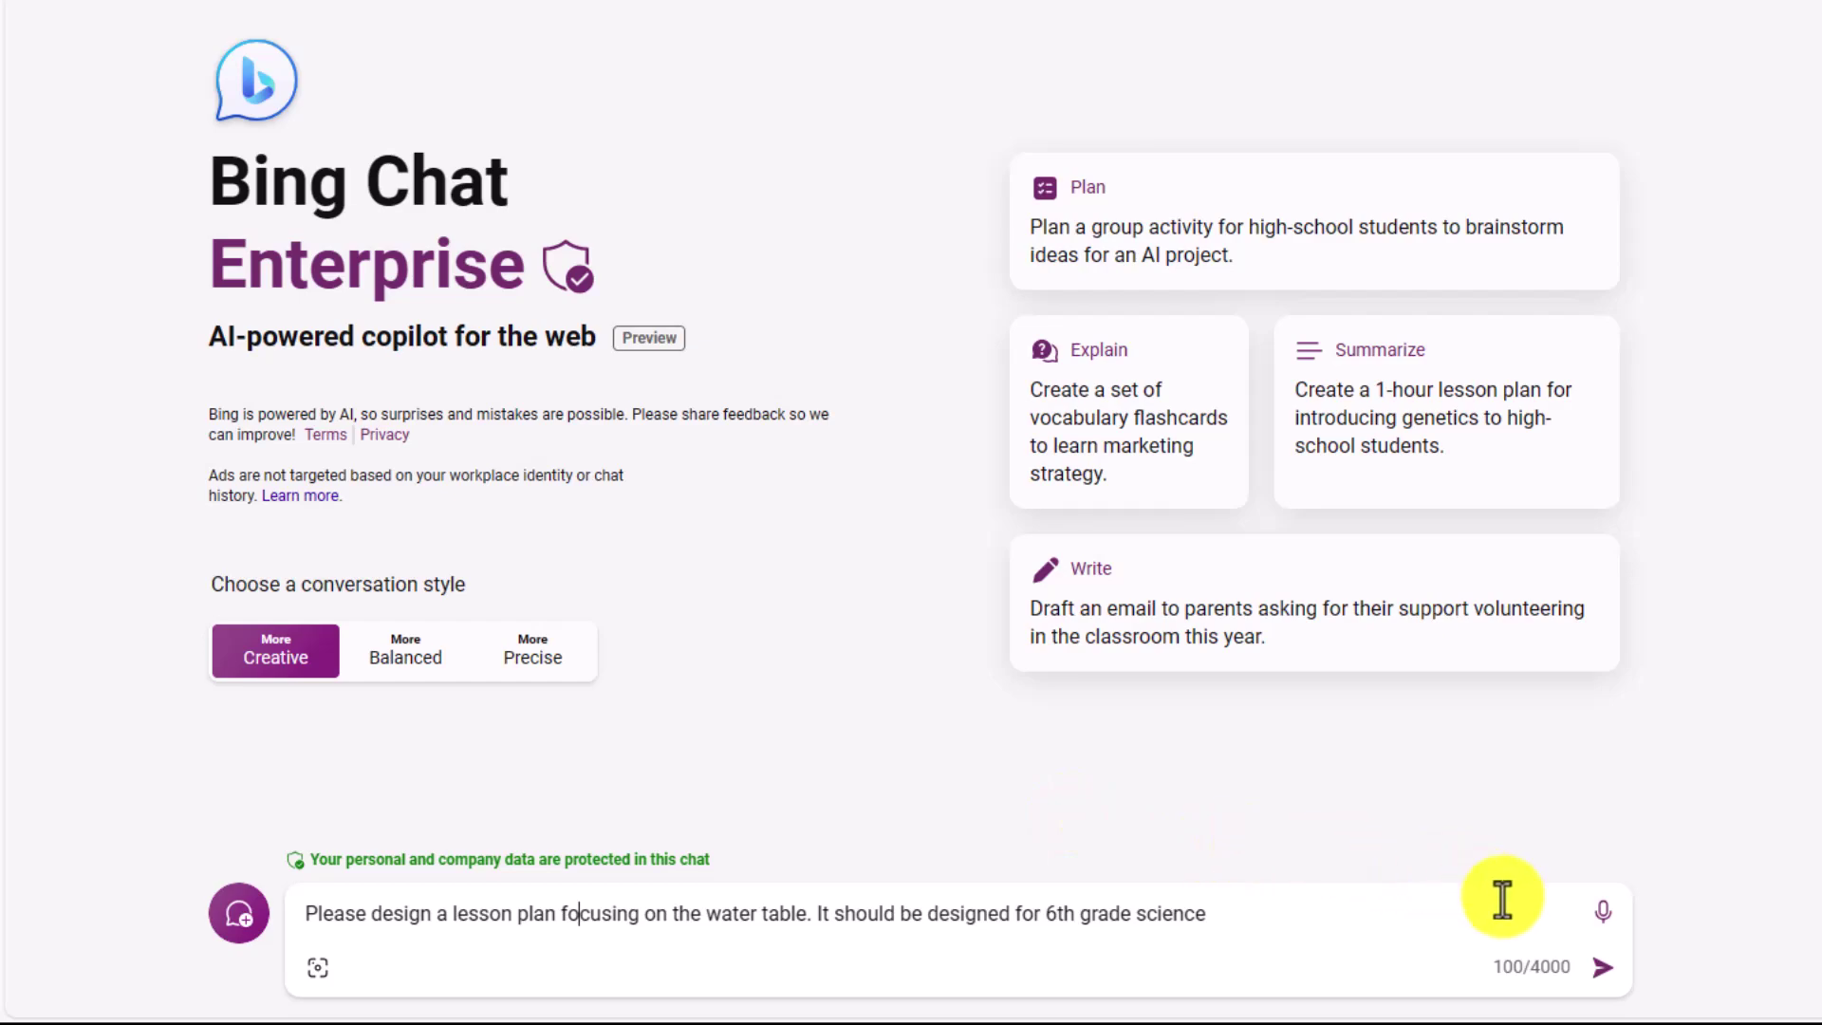
click(1603, 969)
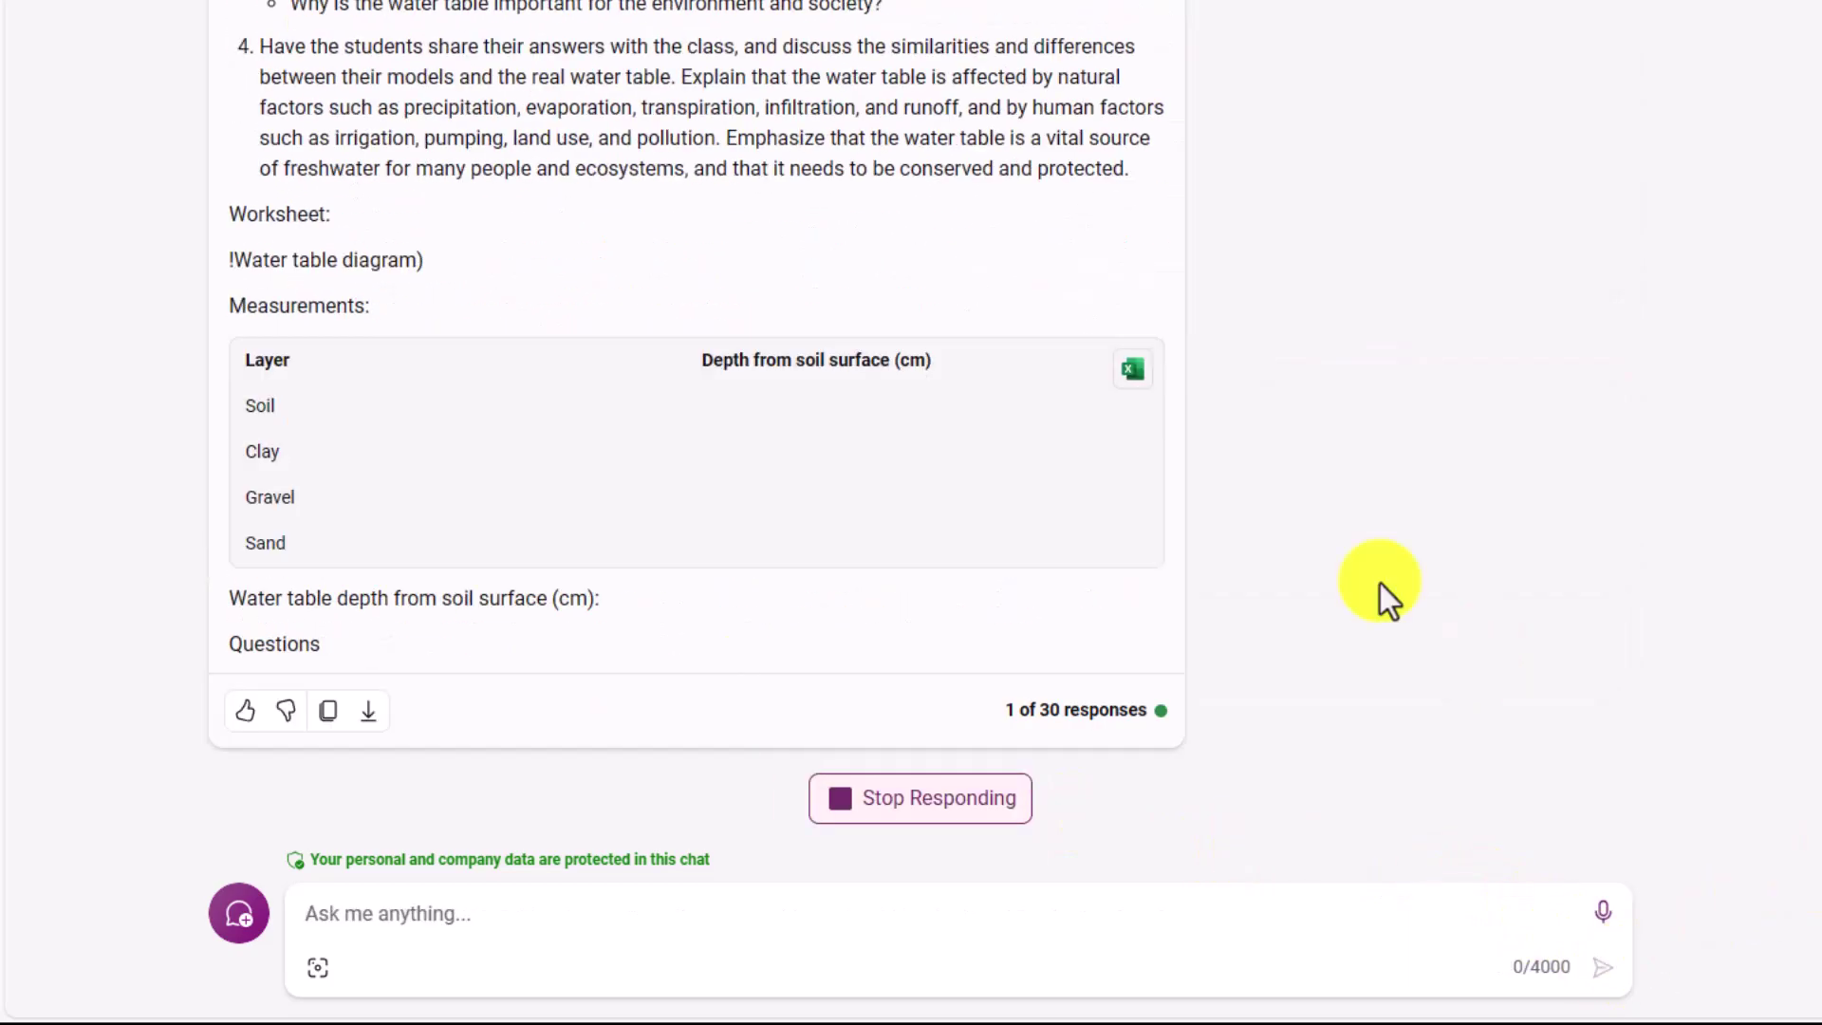
scroll(1459, 680, up, 15)
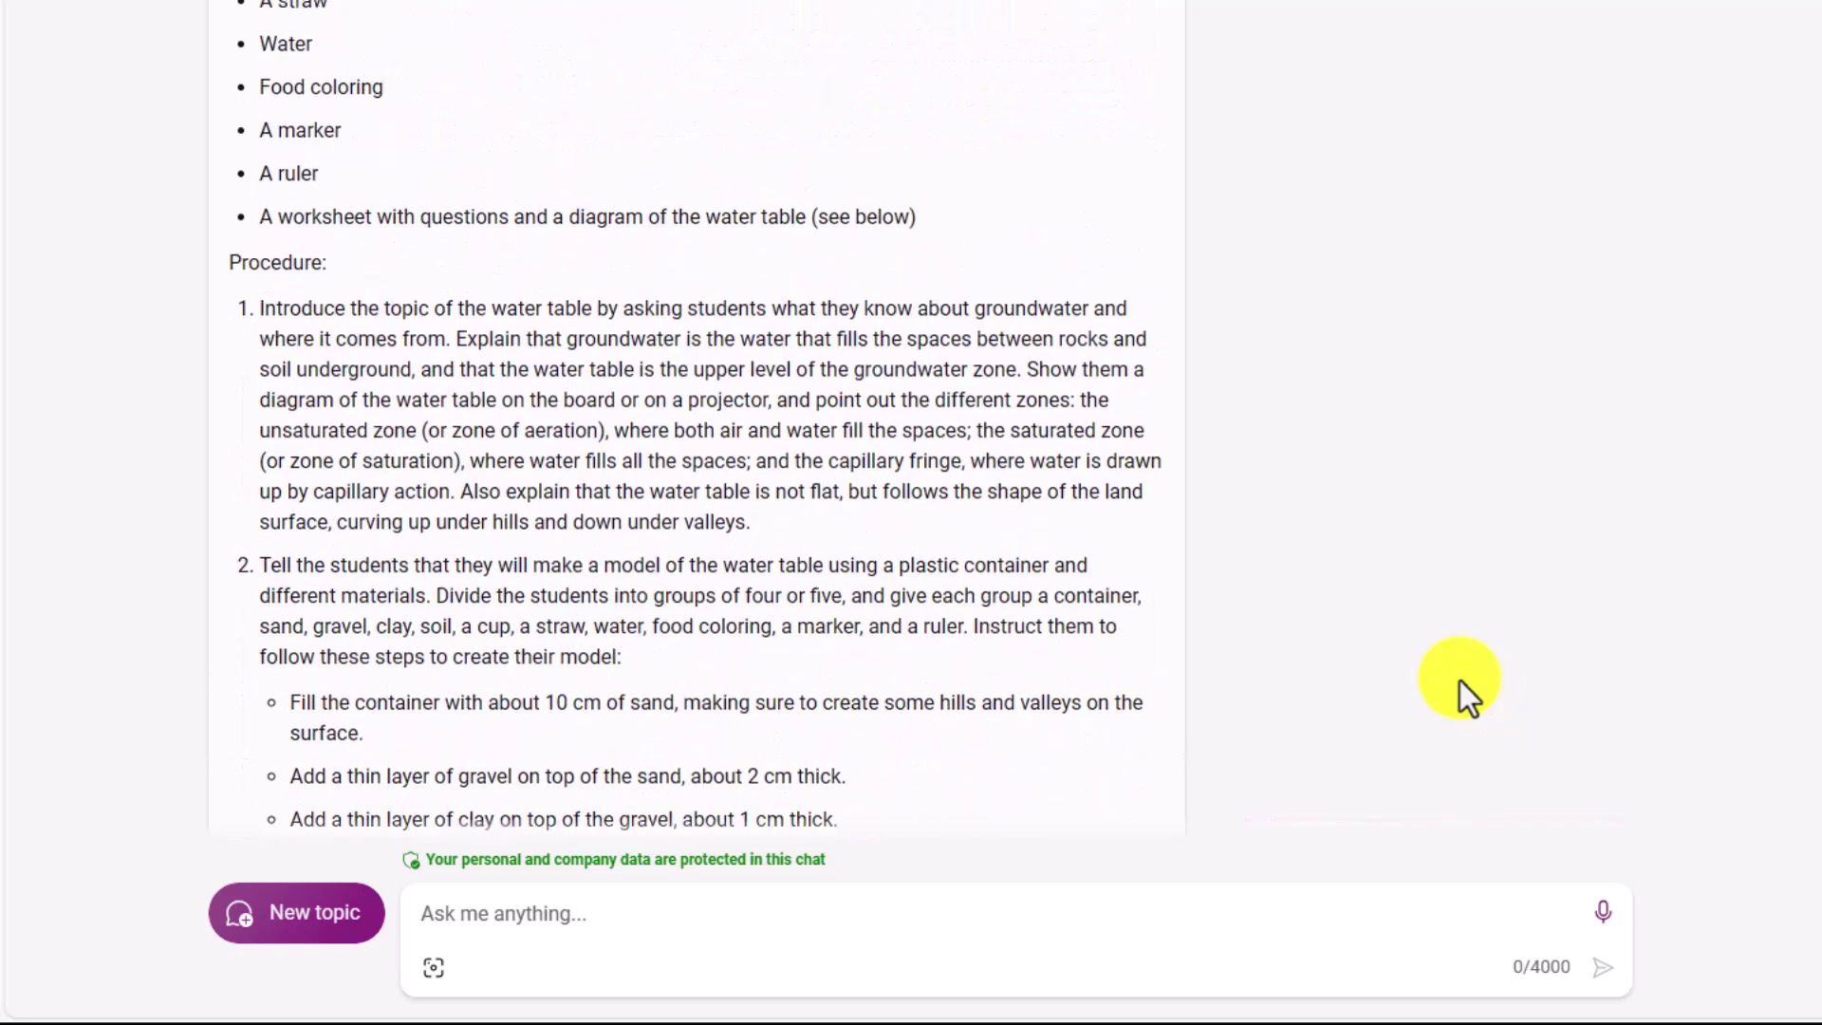
scroll(1361, 561, down, 8)
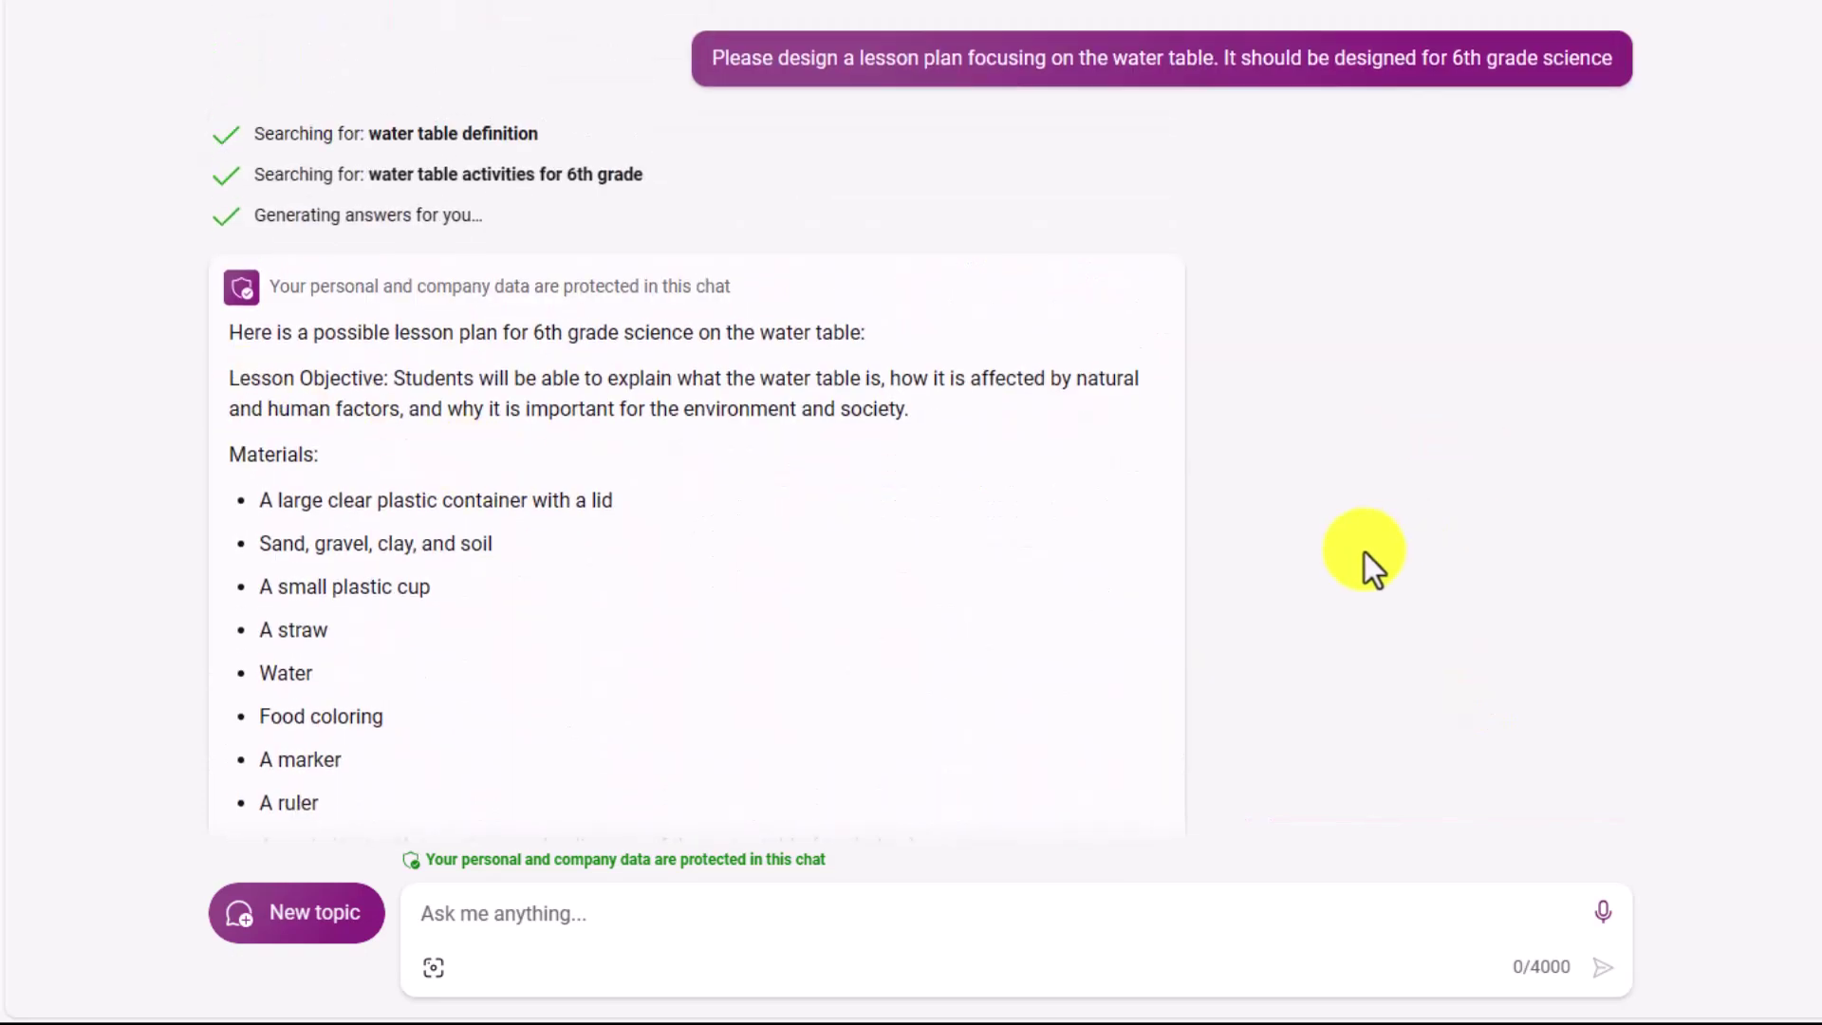
scroll(1040, 488, down, 12)
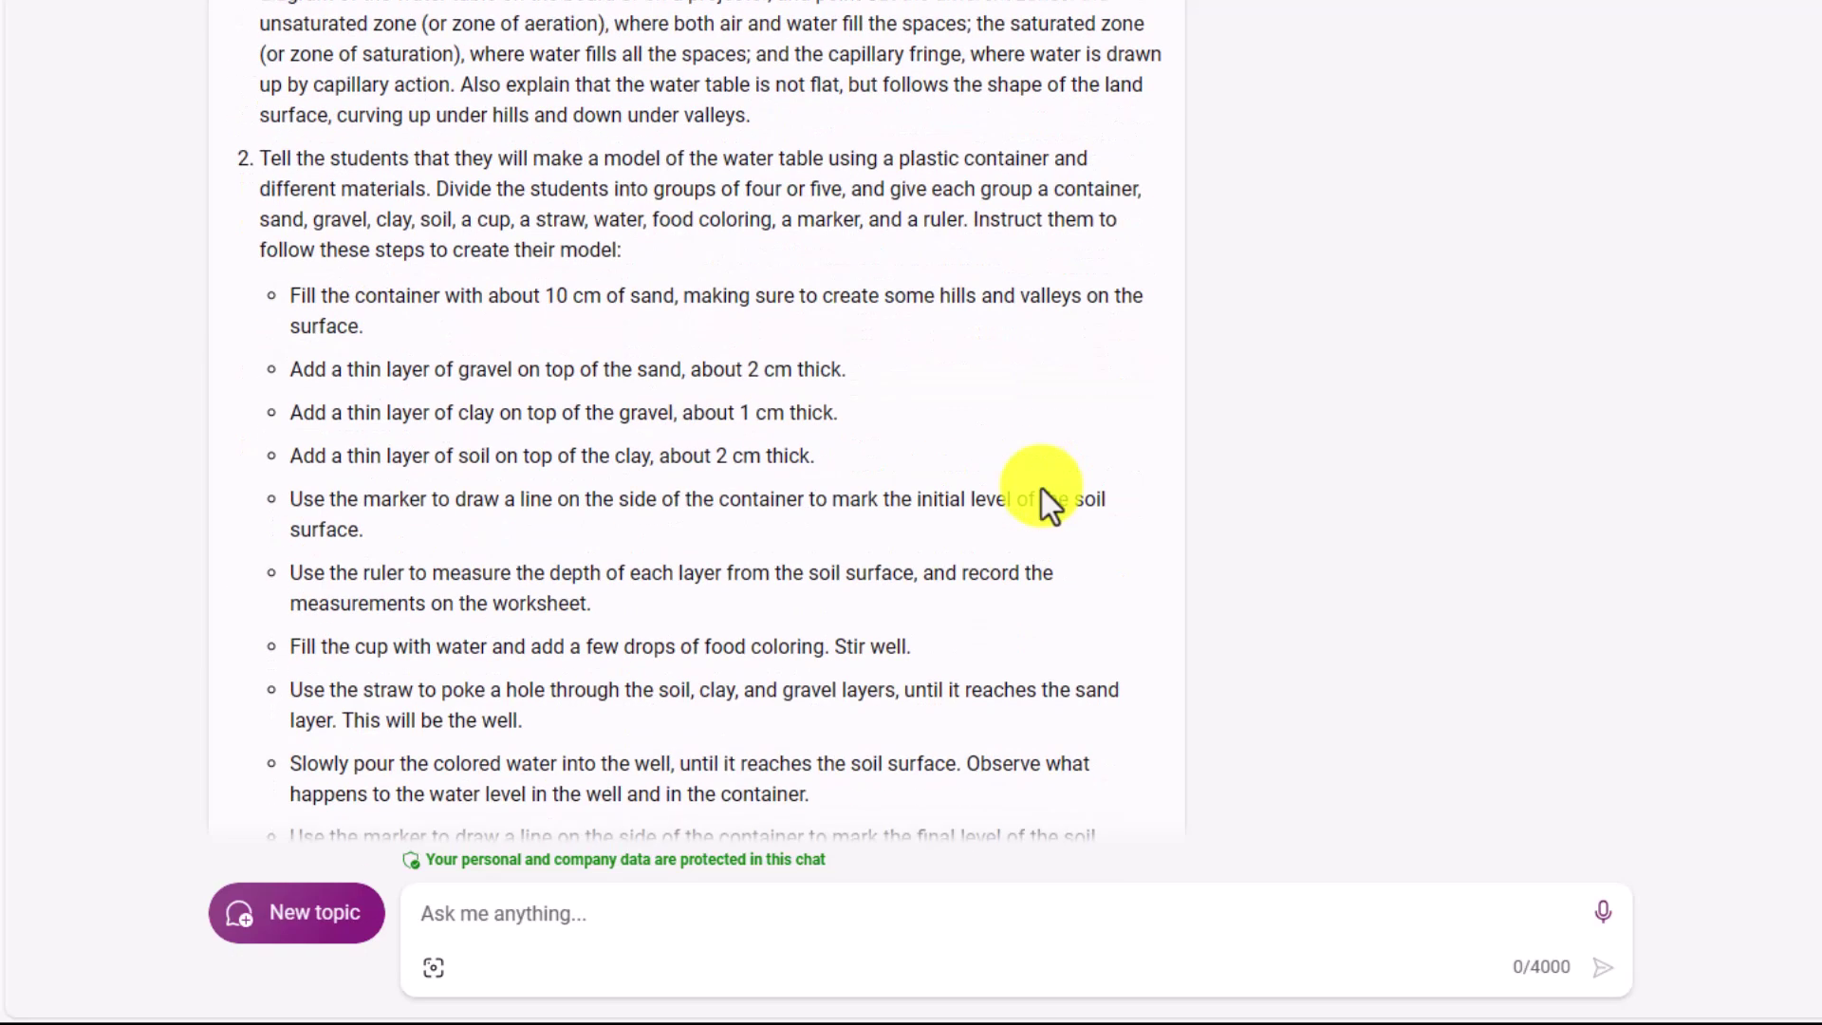
scroll(1040, 487, down, 6)
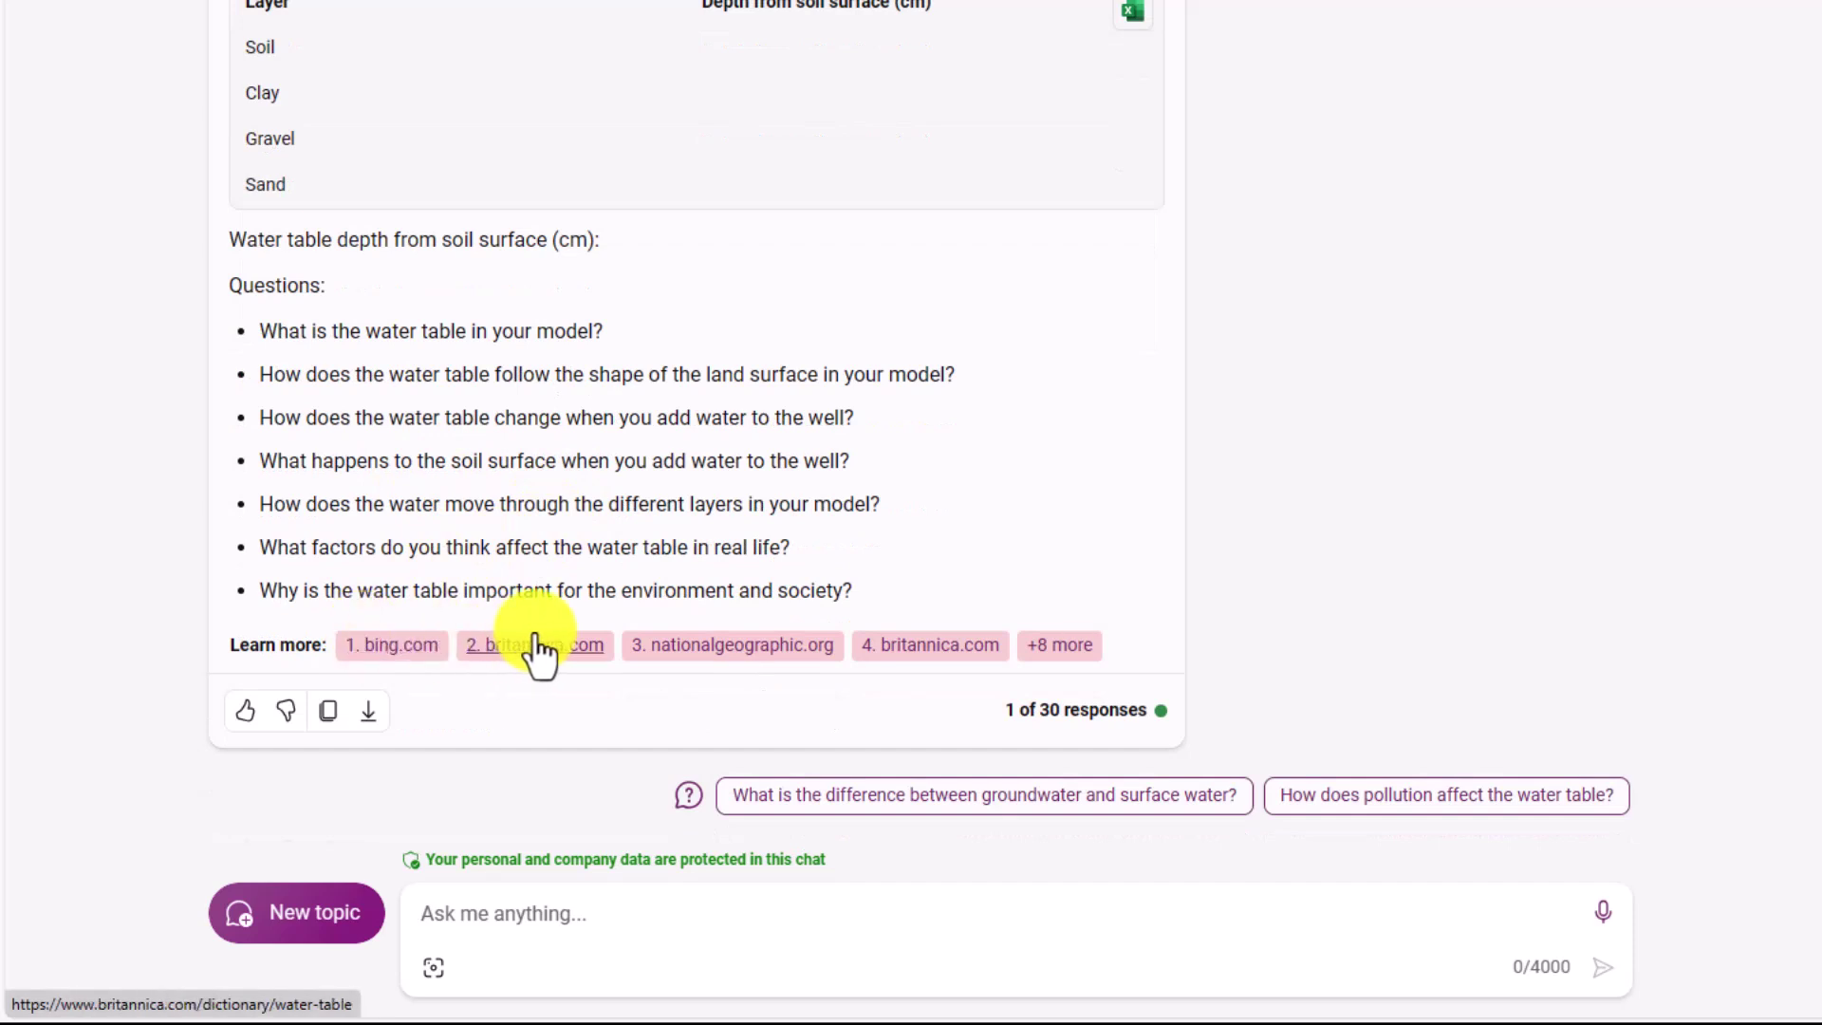
click(1048, 653)
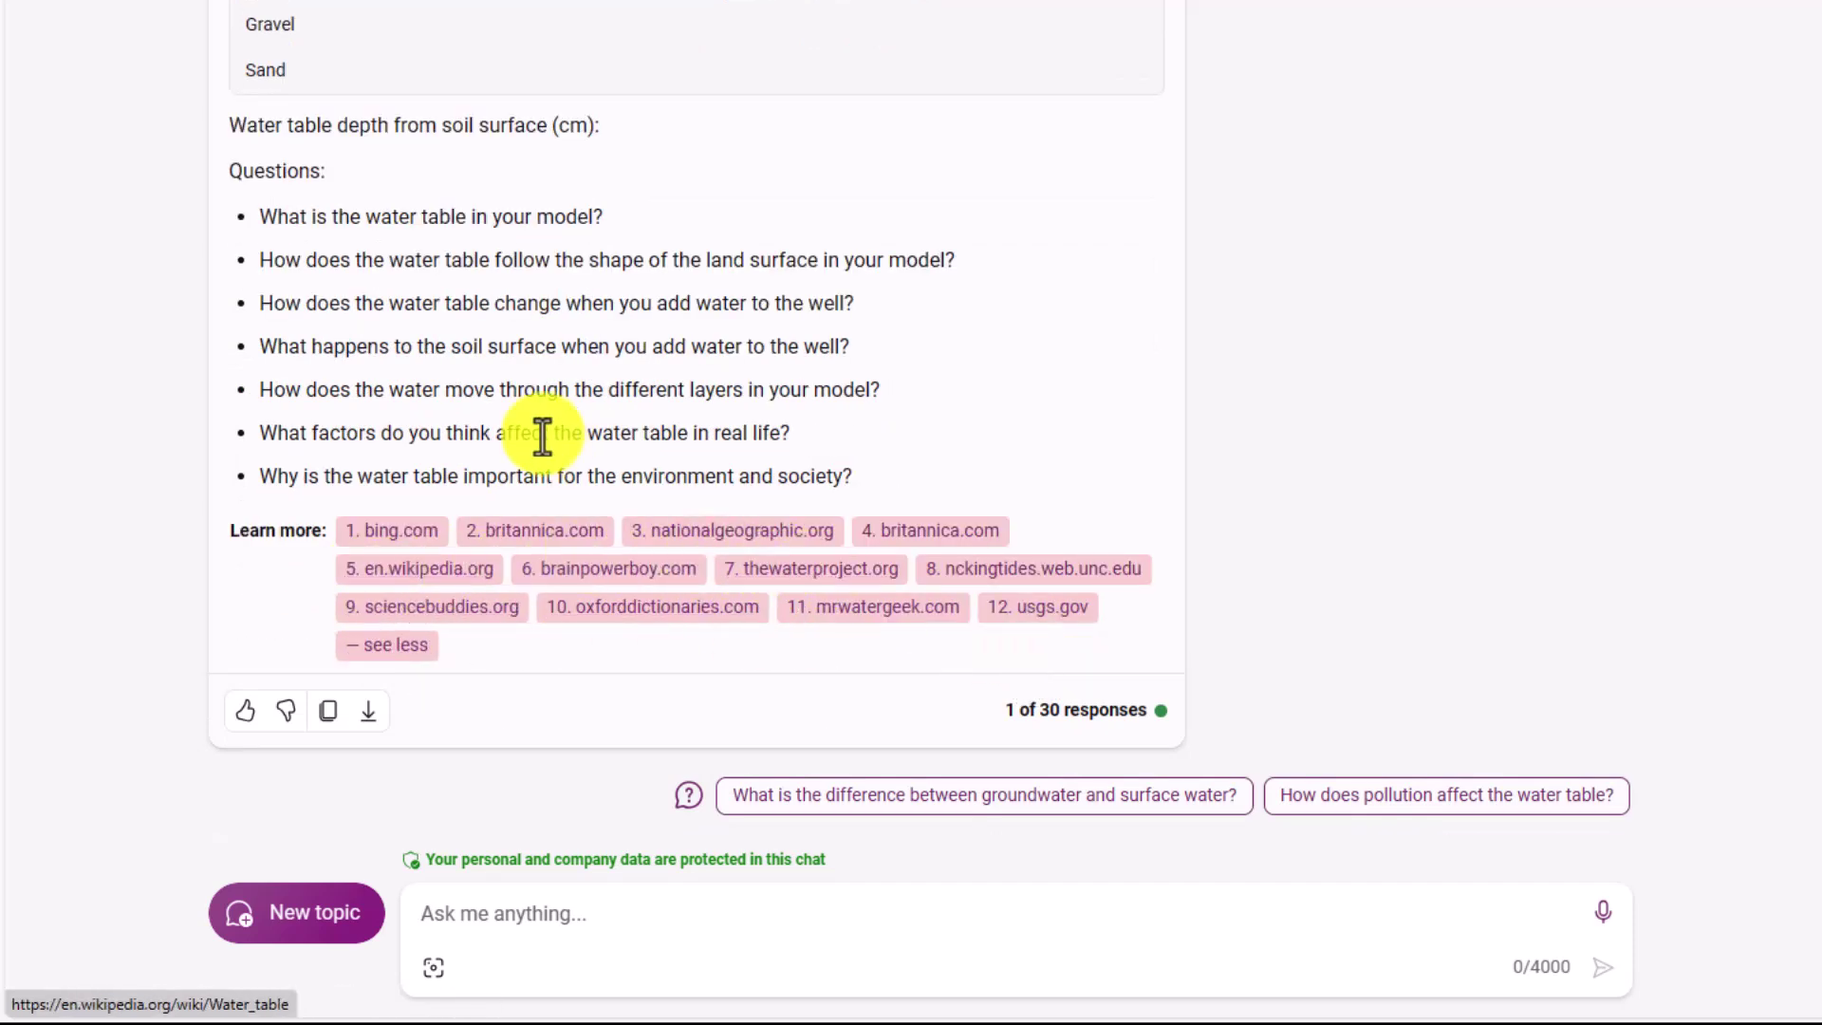
Step: Ask "How does this lesson align to the ISTE stanrds? Please list out the standards it aligns to" and read the answer through to its sources
click(780, 912)
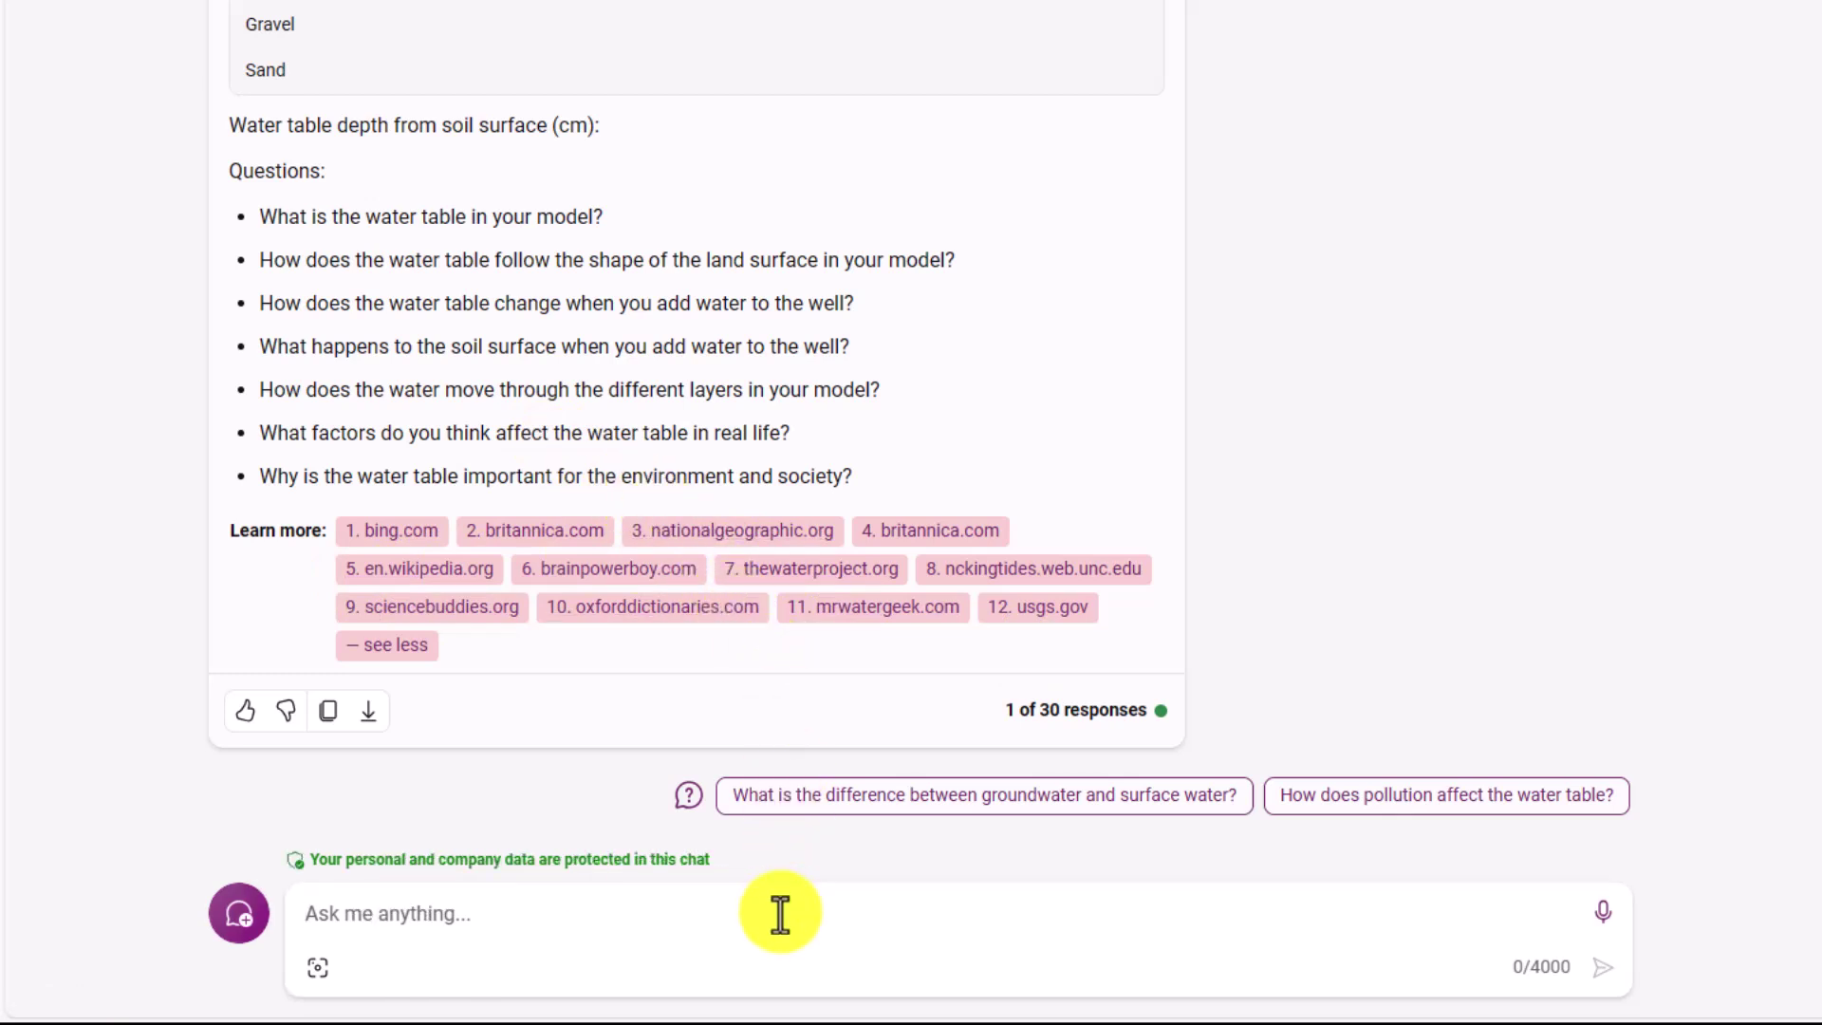
text(How does this lesson align to the ISTE standards? Please list out the standards it aligns to)
click(1602, 967)
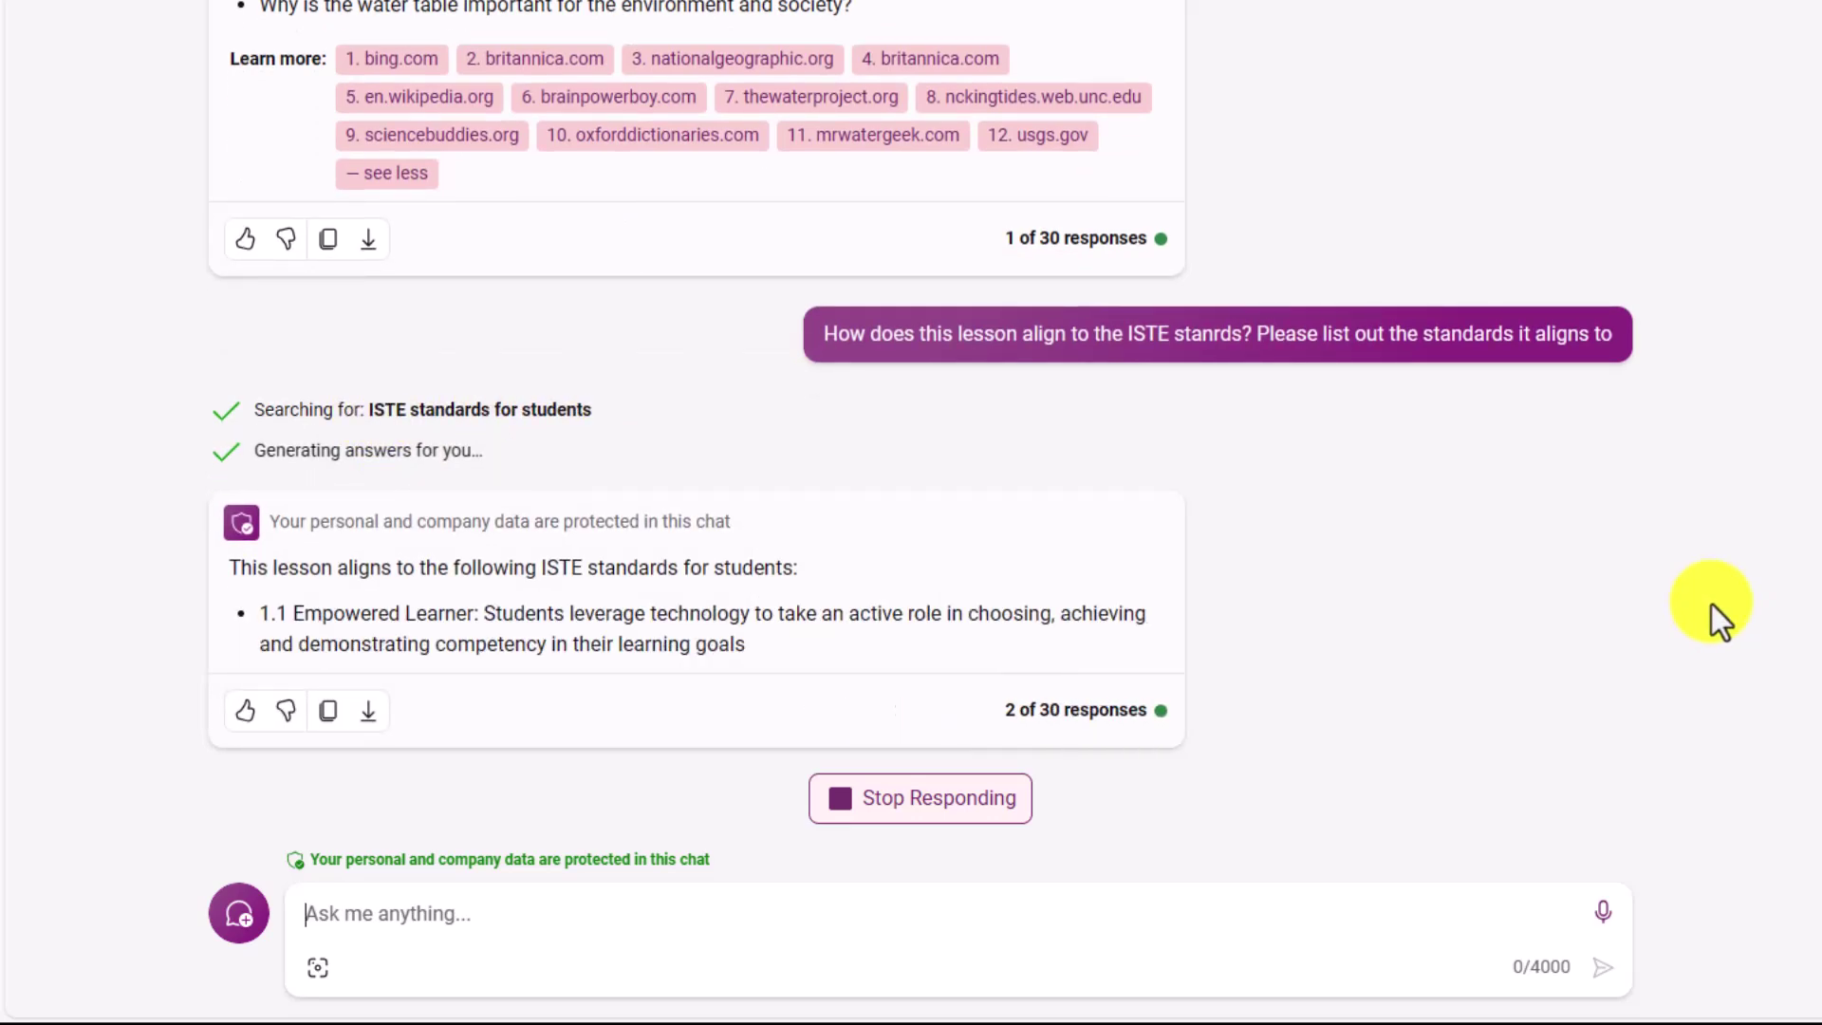
scroll(592, 268, up, 4)
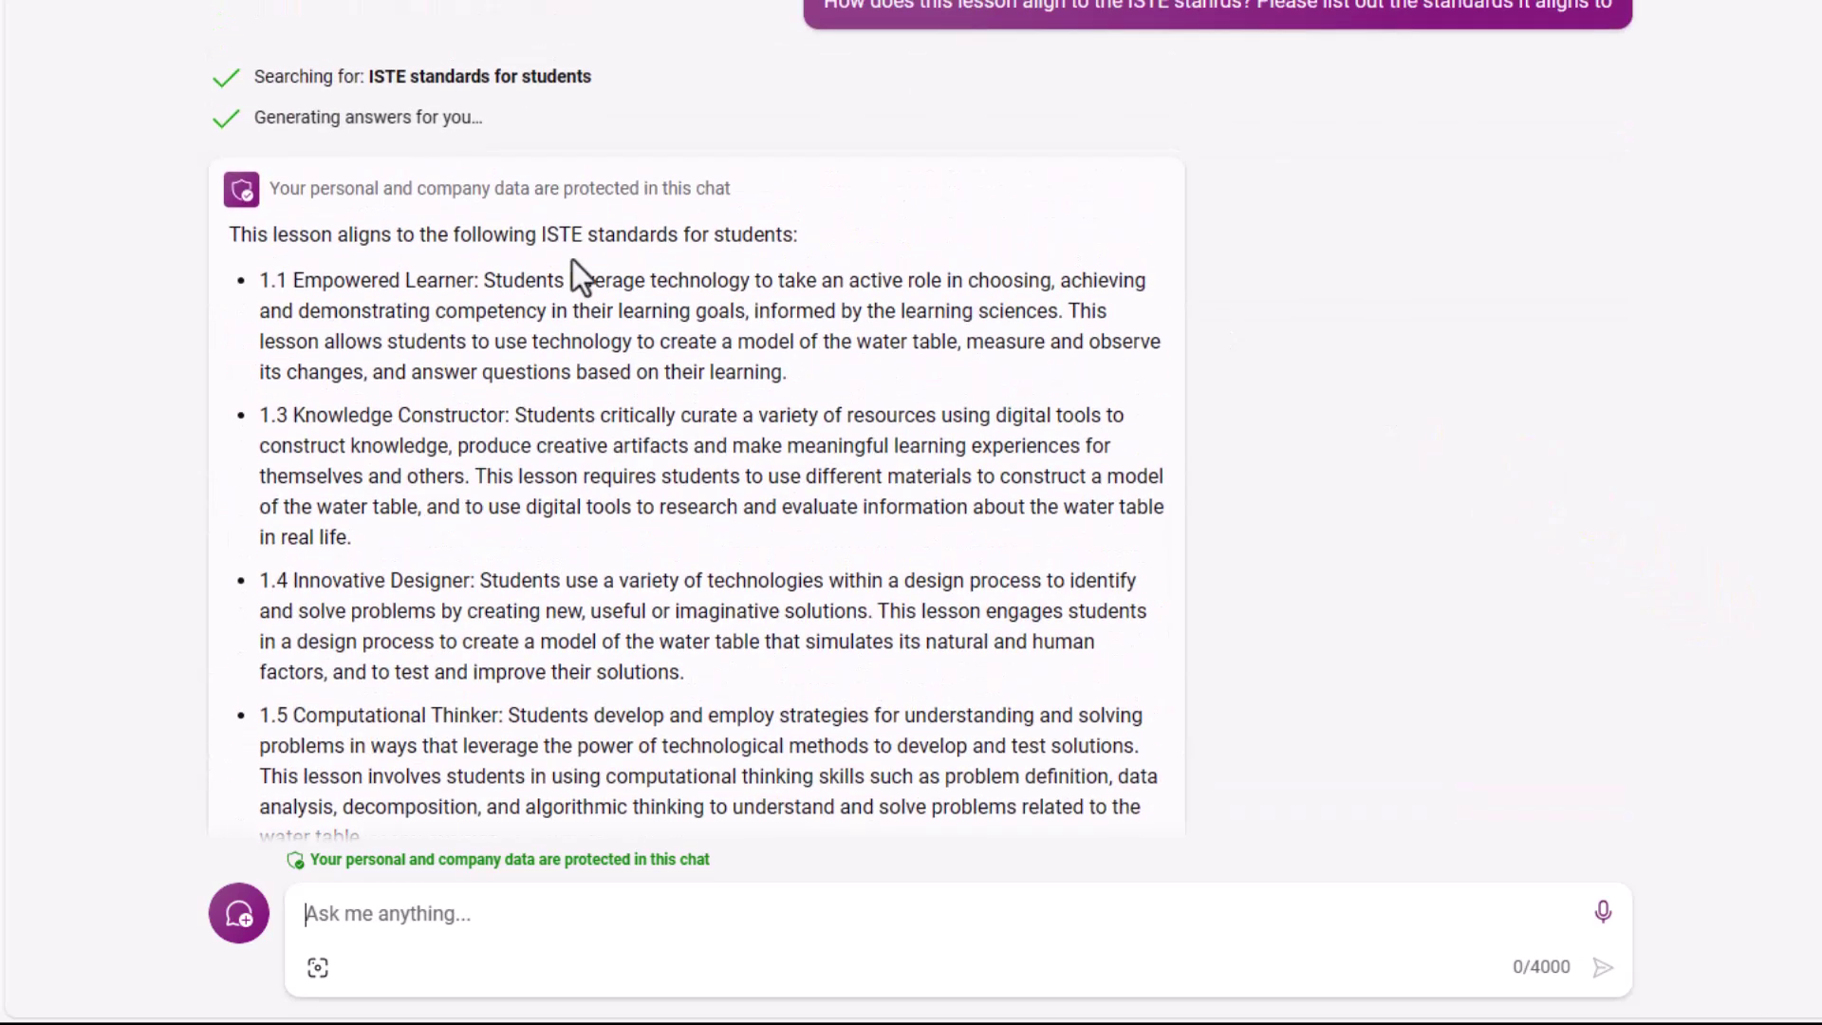
scroll(384, 355, down, 1)
scroll(385, 355, down, 1)
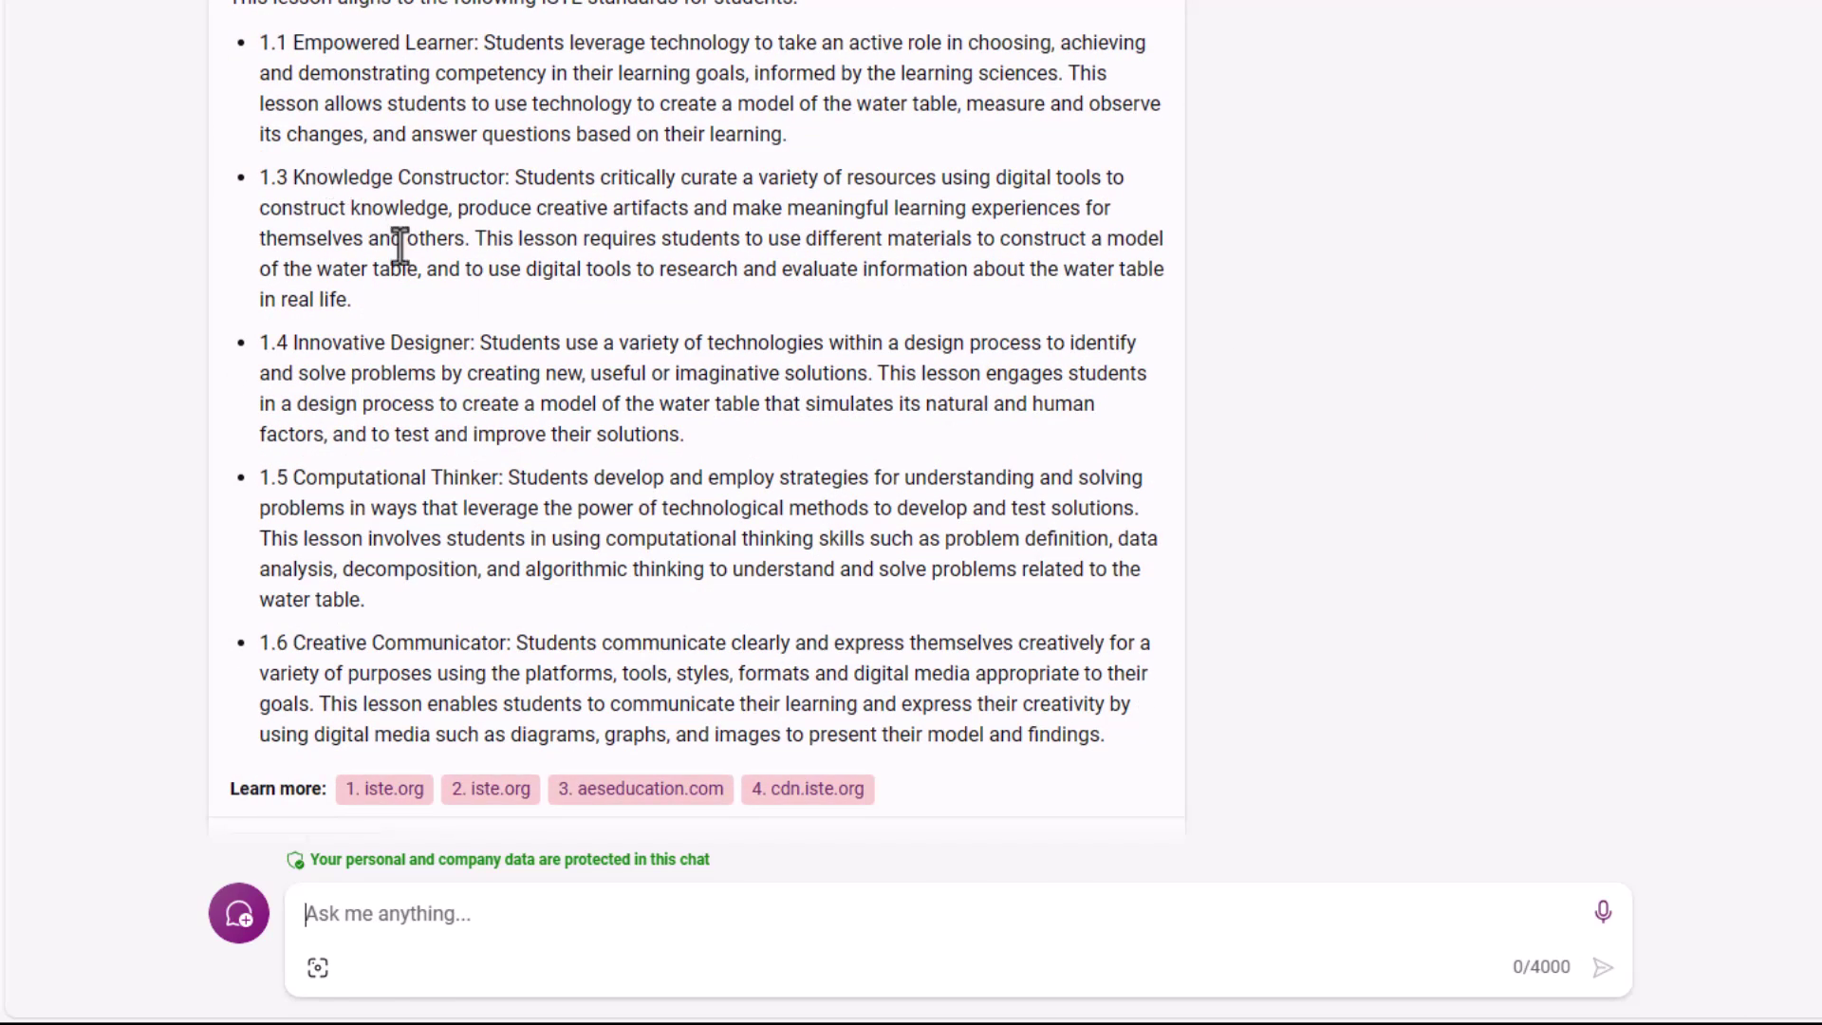
scroll(423, 254, down, 2)
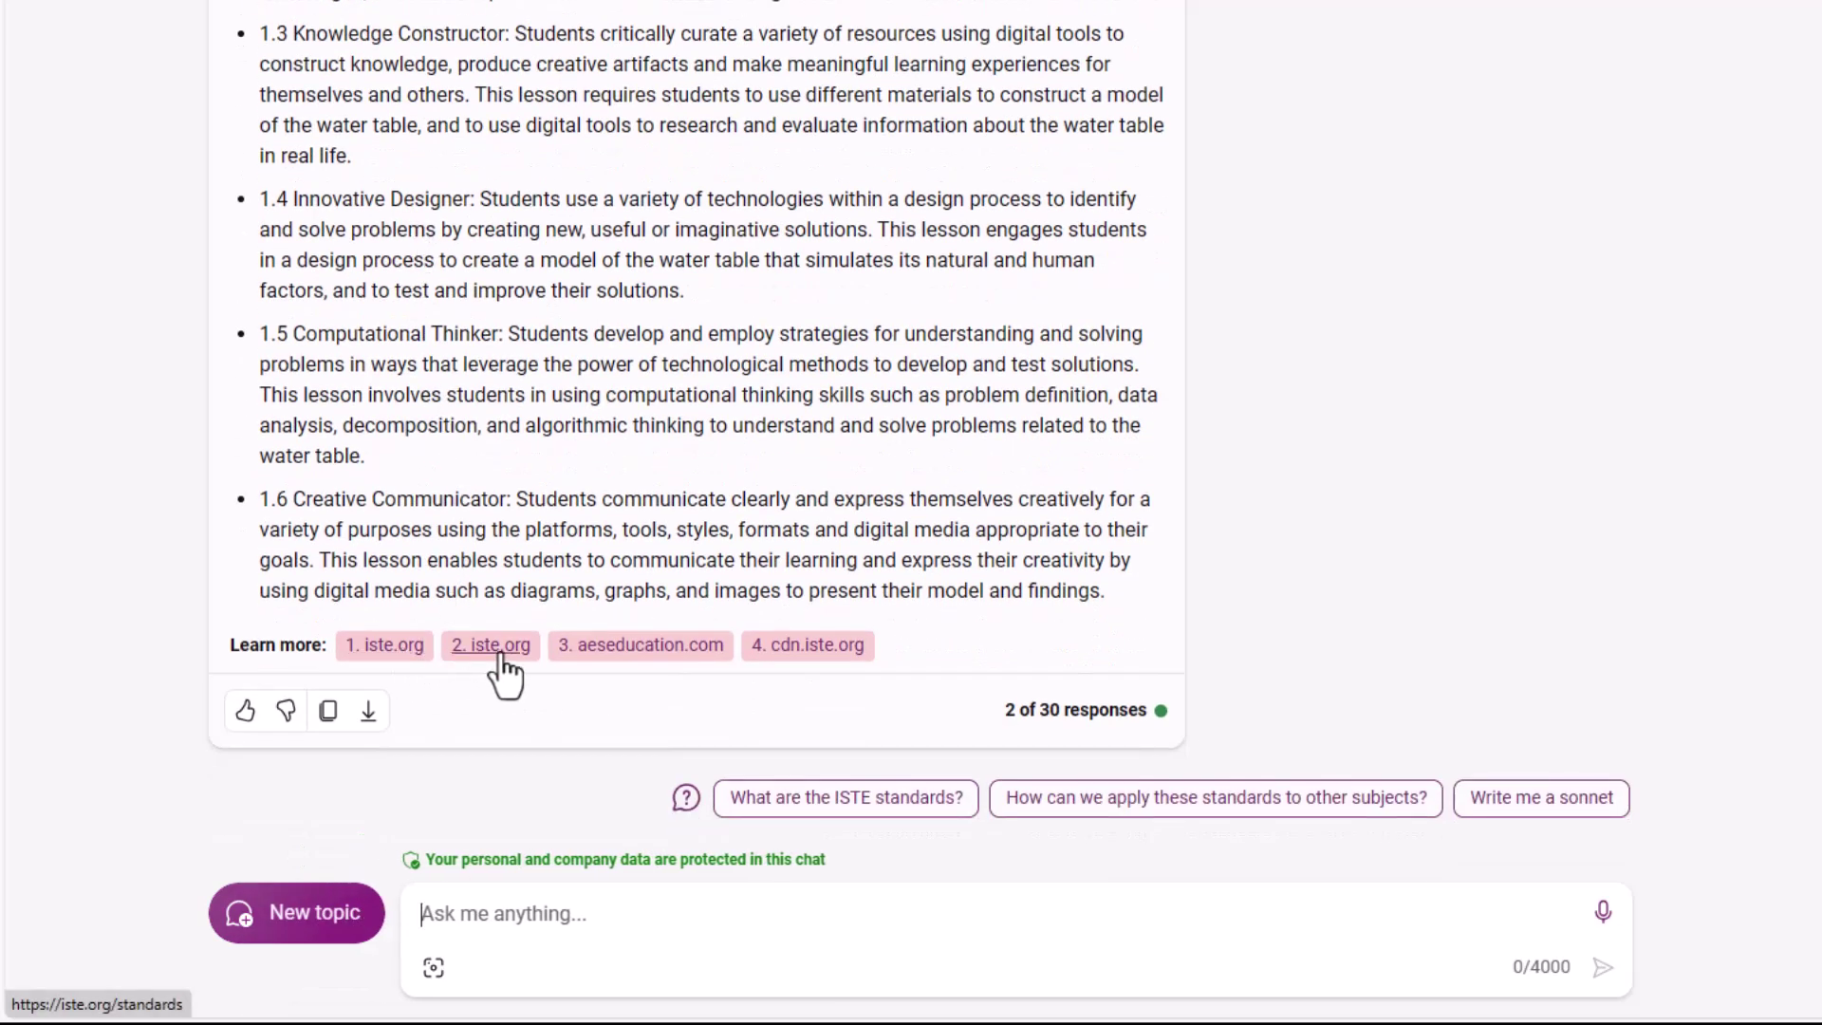